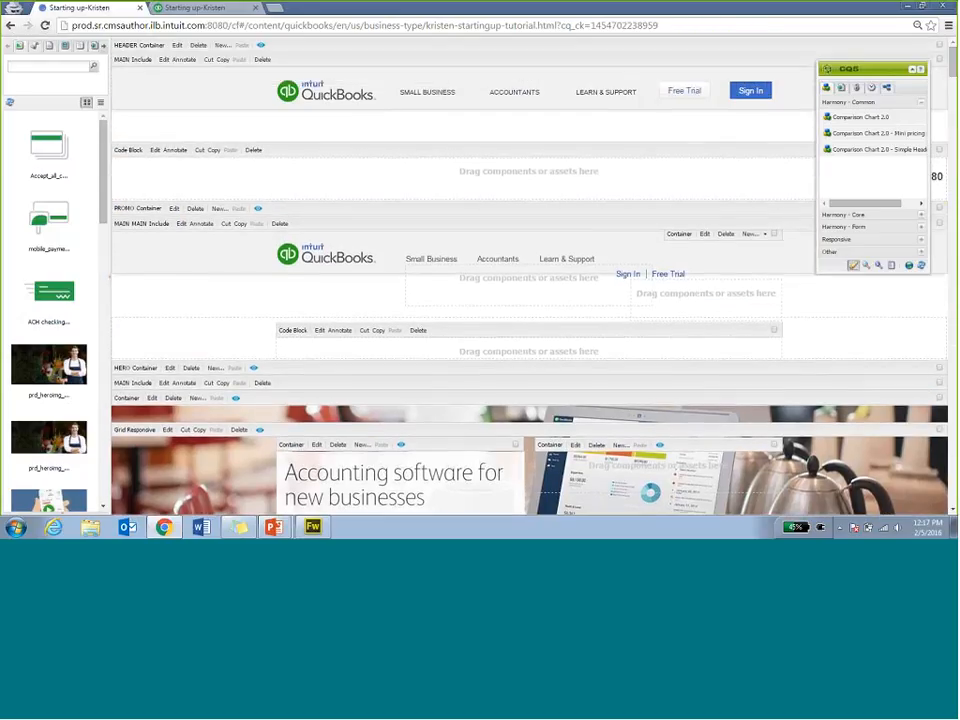
Step: Save the page properties with Container below Nav enabled in the promo banner container options
click(843, 89)
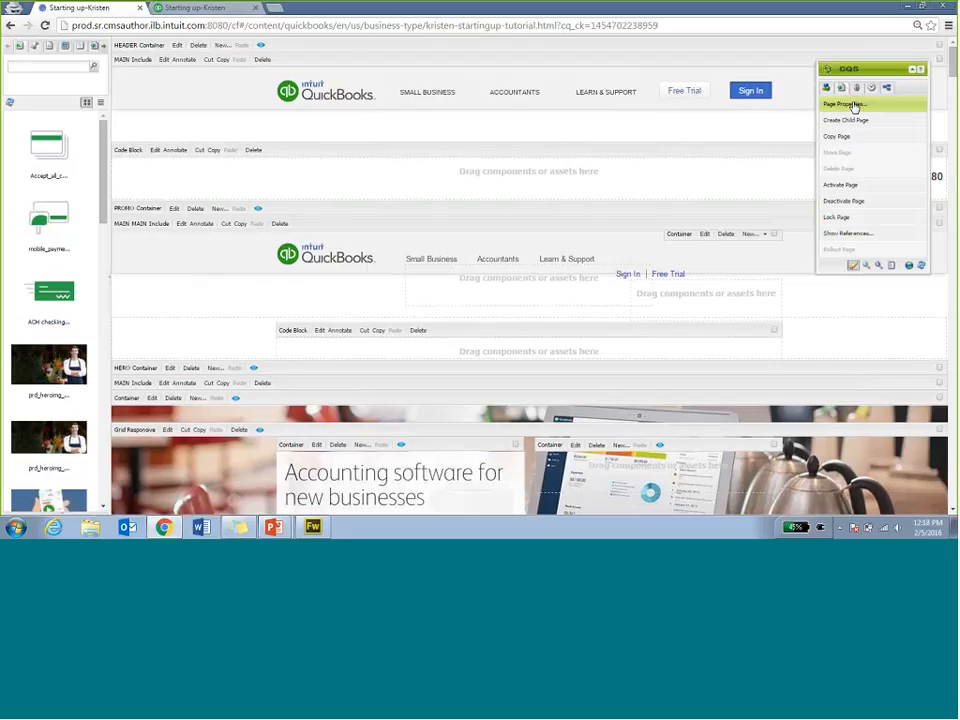
click(852, 105)
click(578, 70)
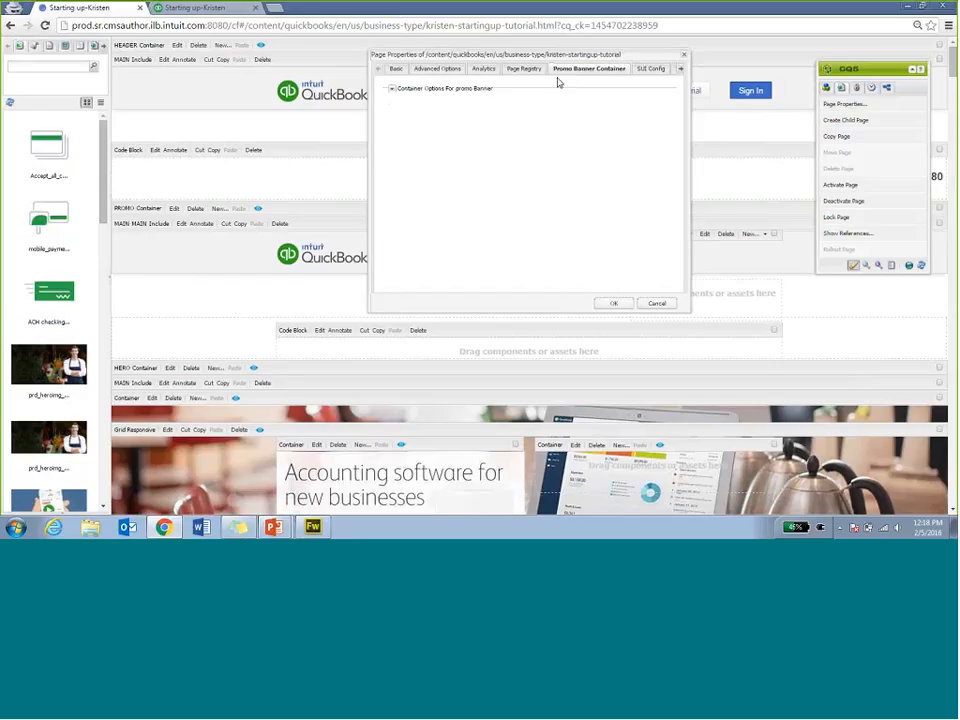
click(392, 89)
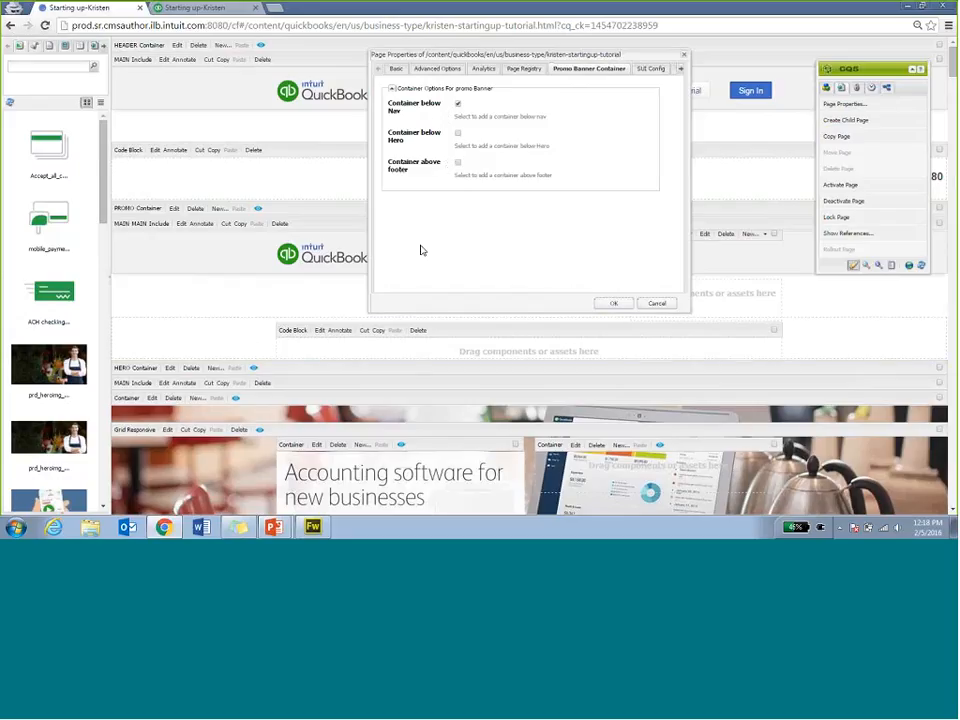
click(615, 303)
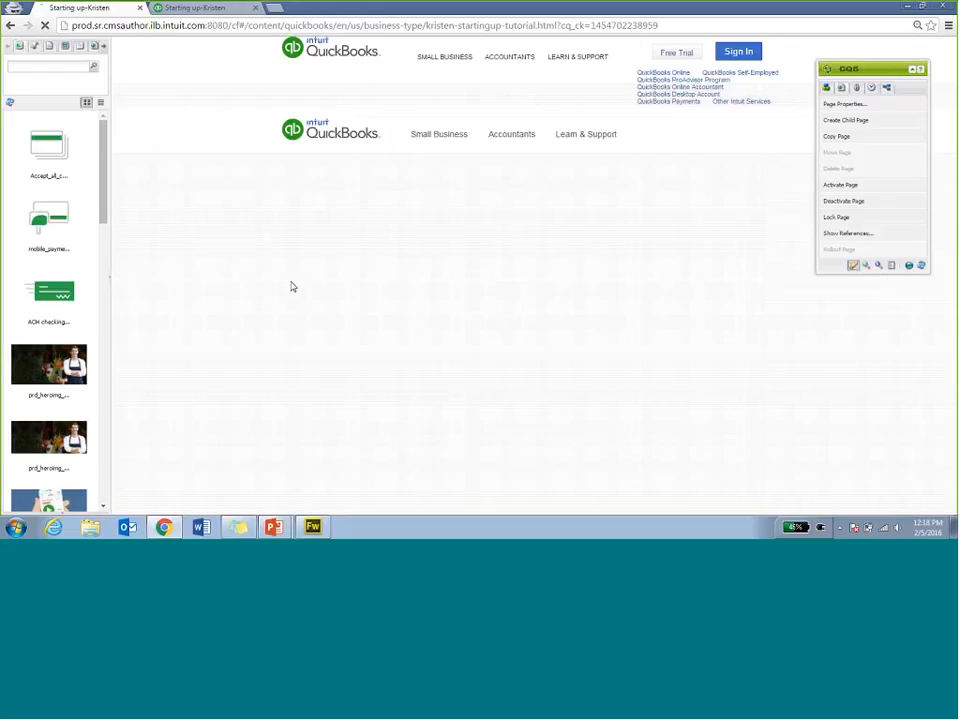
Step: Search the image assets for promobanner
click(61, 67)
text(promobanne)
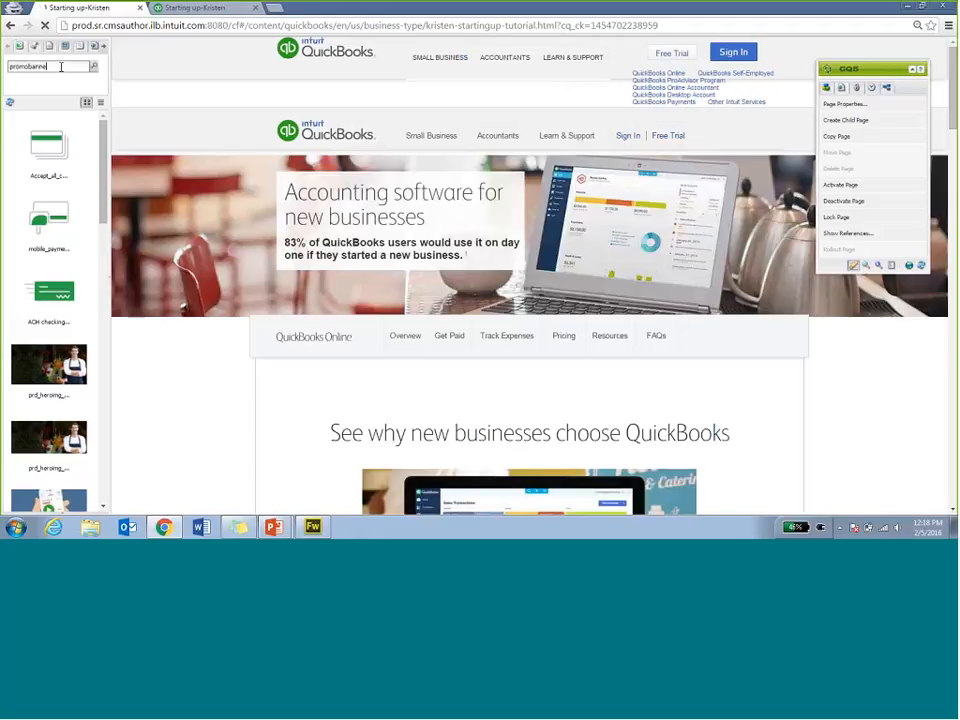
key(Return)
text(r)
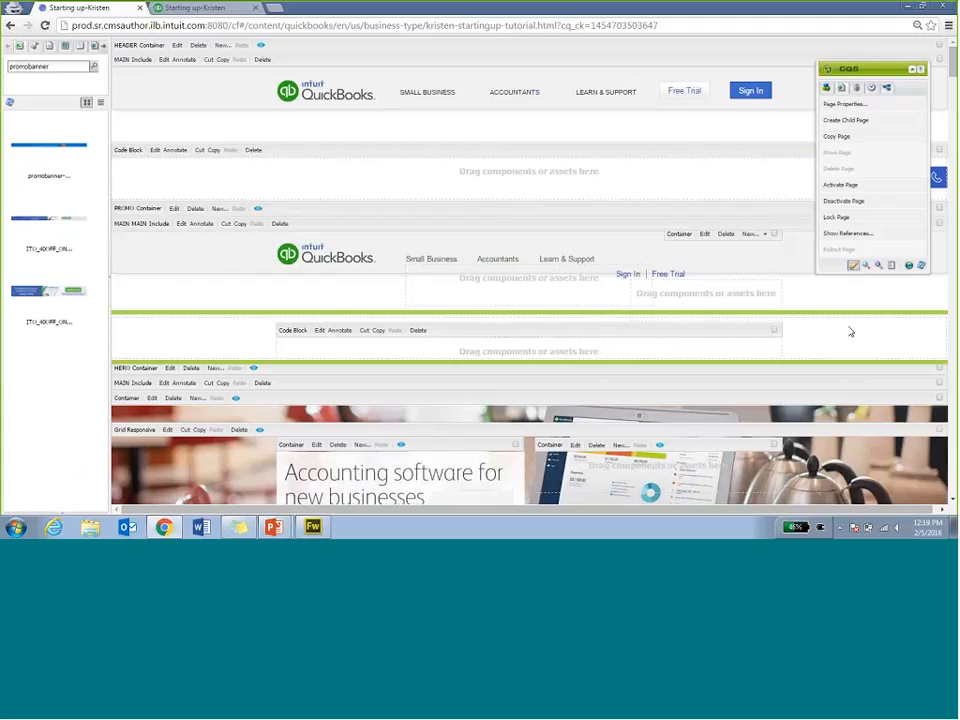
Step: Insert a responsive Promo Banner component into the empty container between the navigation and the HERO Container
scroll(571, 159, down, 1)
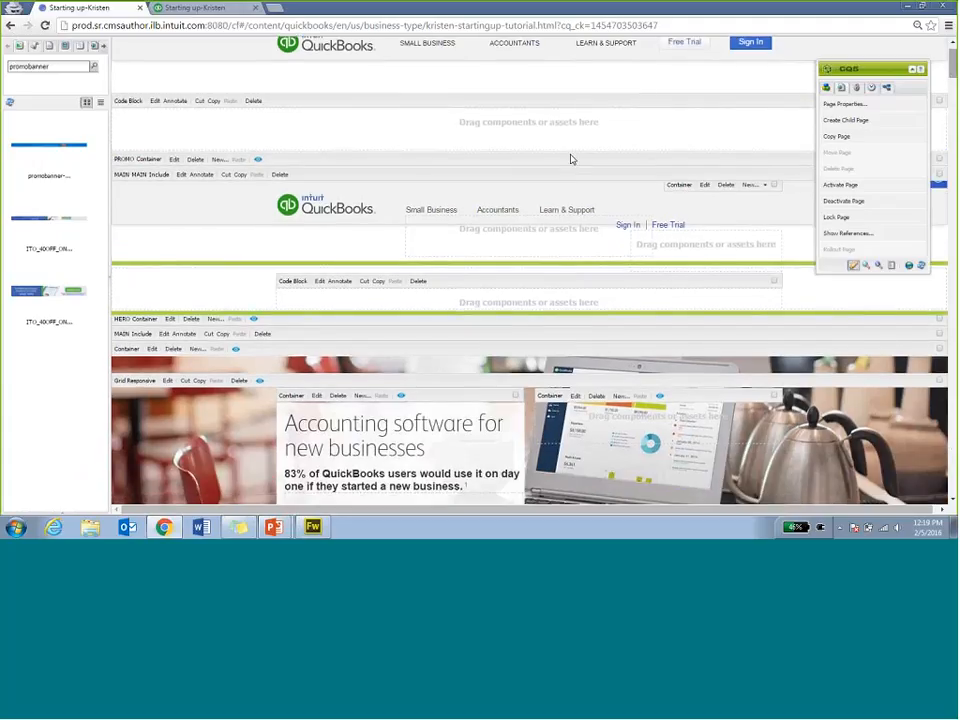
right_click(171, 292)
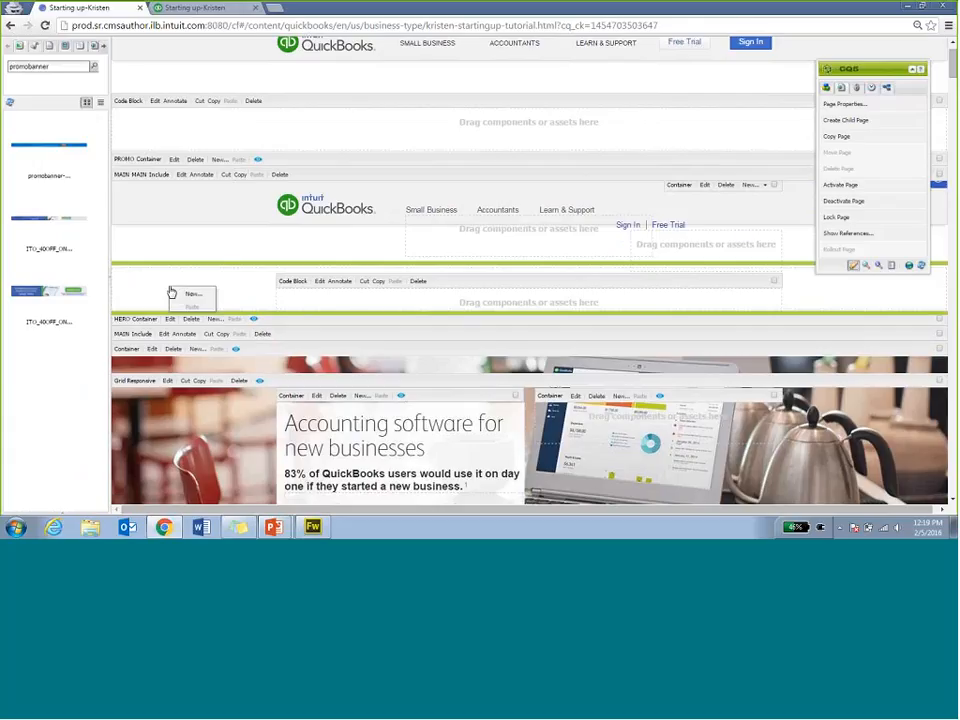
click(190, 294)
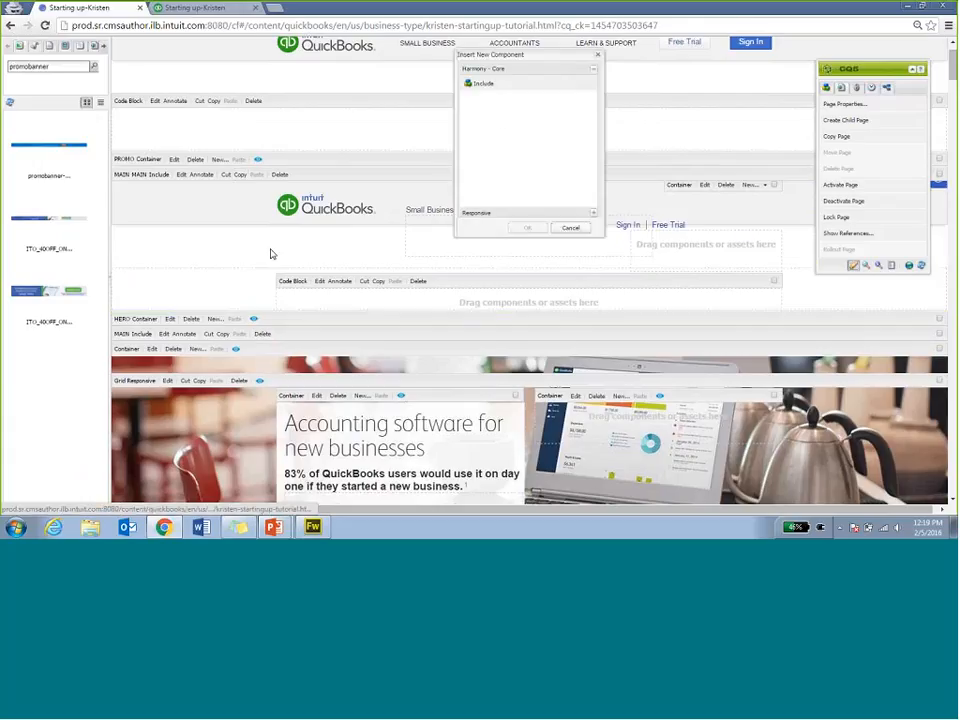
click(593, 213)
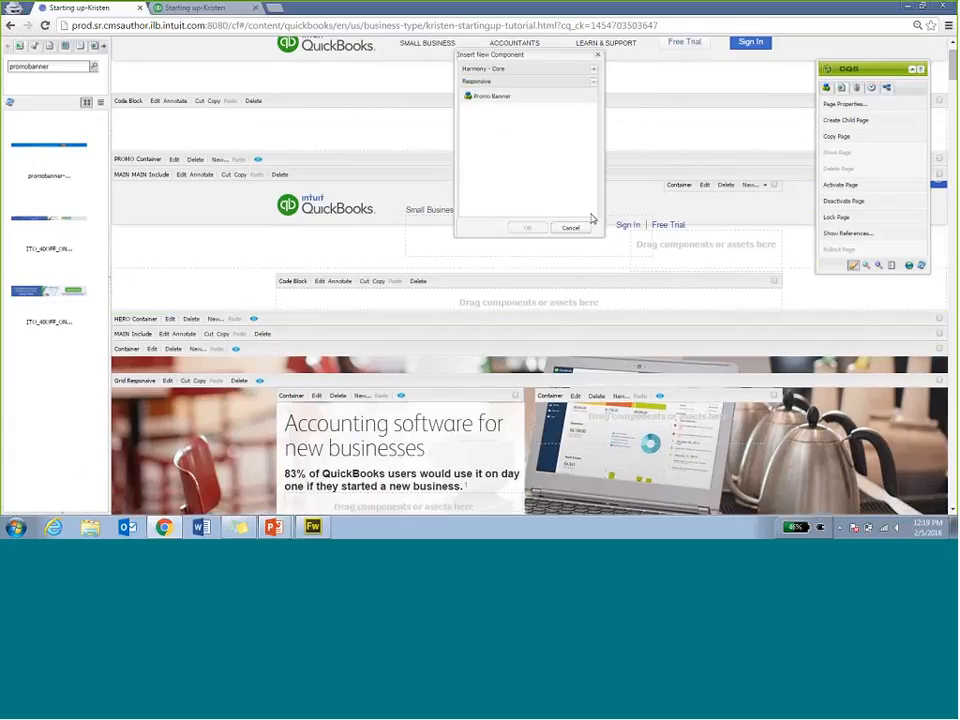
click(527, 97)
click(523, 230)
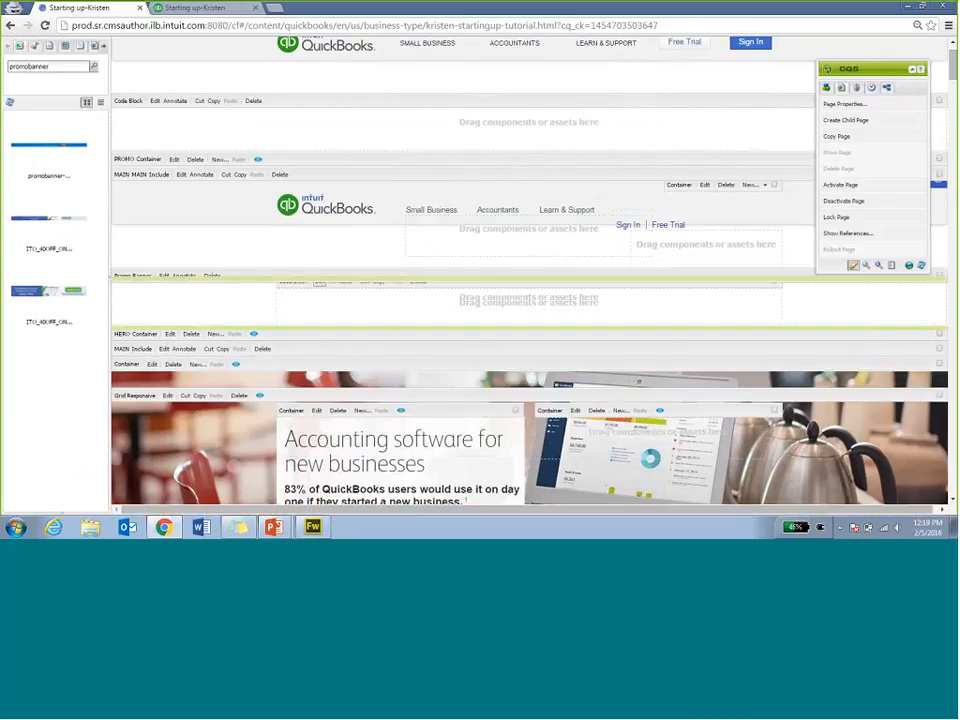
Step: Assign the promobanner image as the Promo Banner's 1600x100 background and the lower ITO_40OFF image as its 584x90 mobile background
click(164, 277)
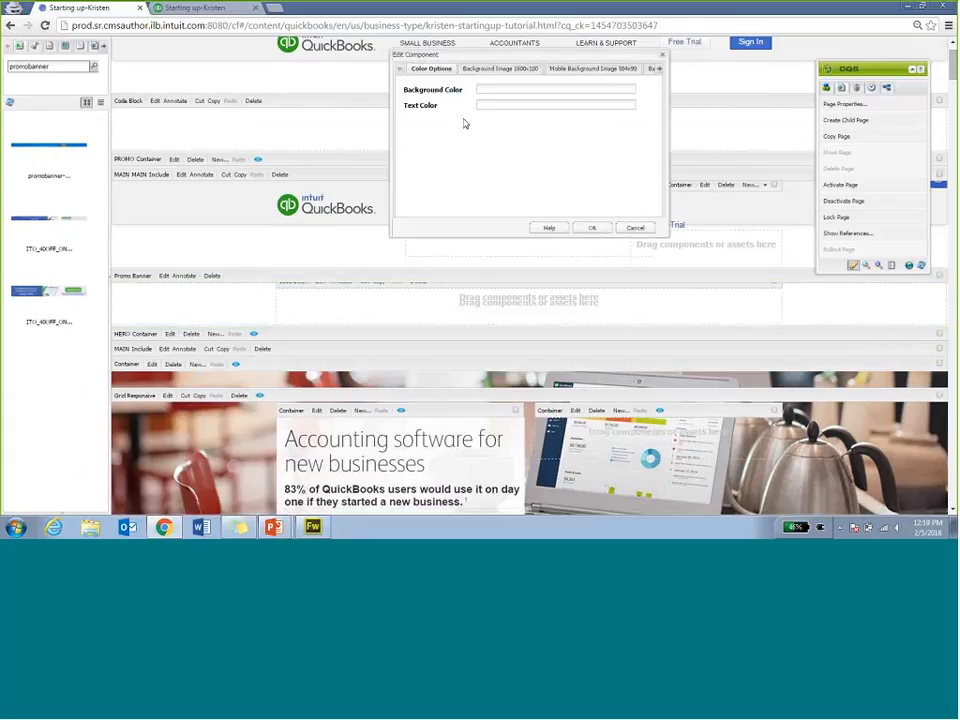
click(495, 69)
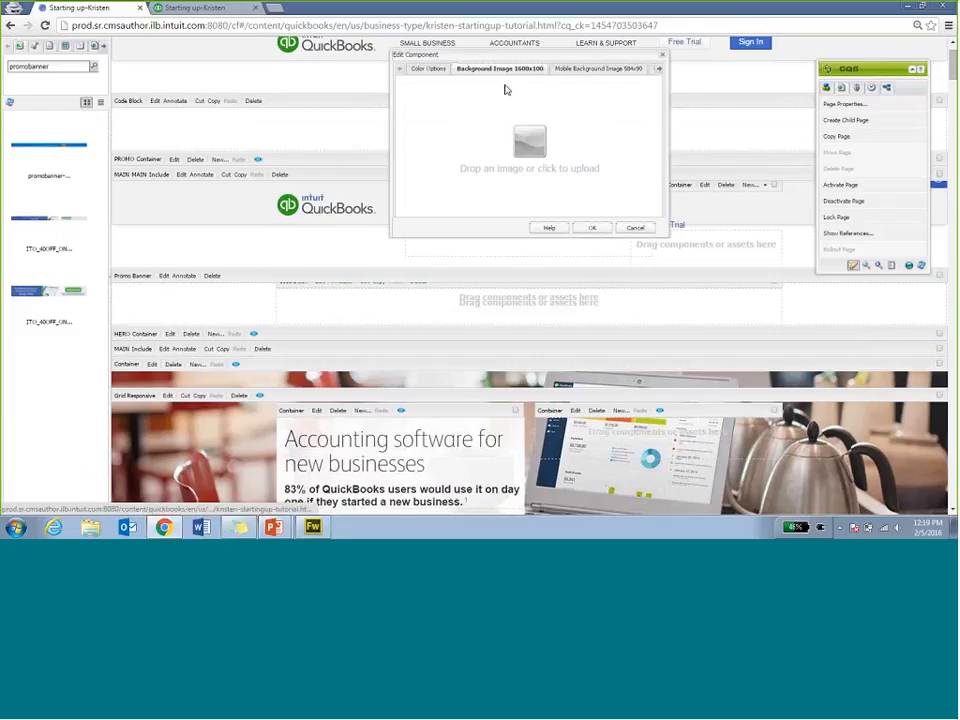
drag(53, 165, 499, 150)
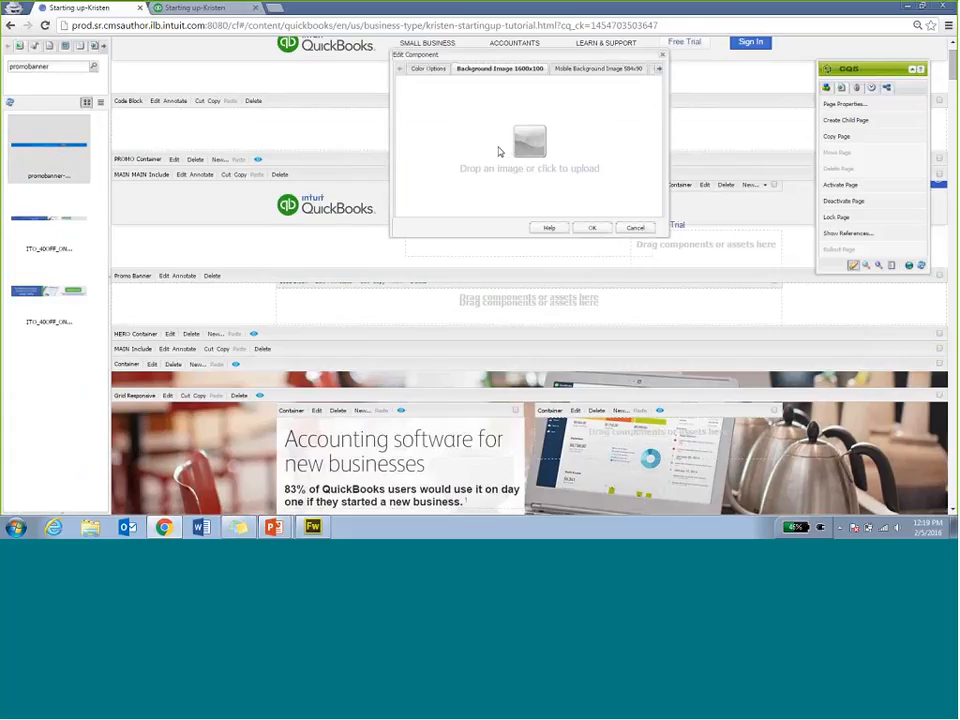
click(585, 70)
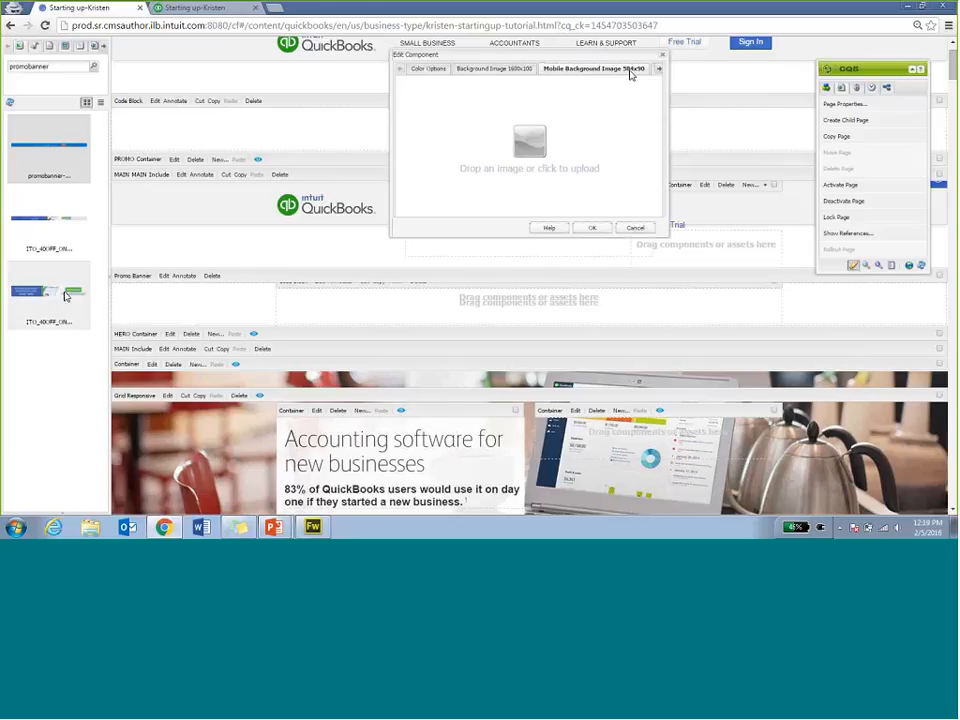
drag(65, 295, 493, 161)
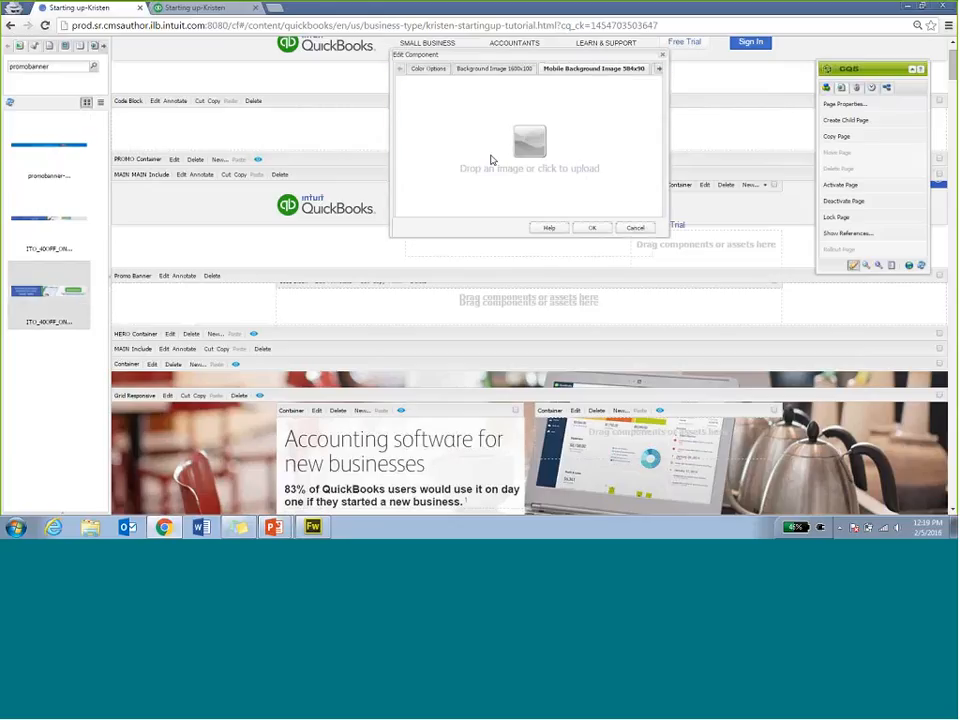
Step: Examine the alt, alignment and lazy load options of the banner's background and mobile background images
click(659, 71)
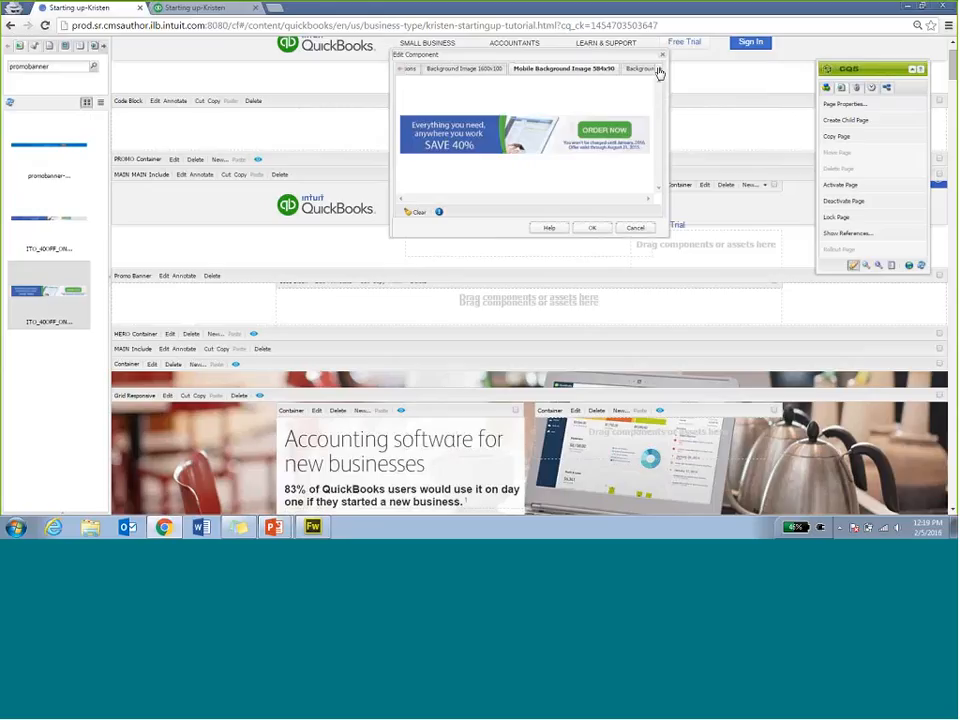
click(659, 71)
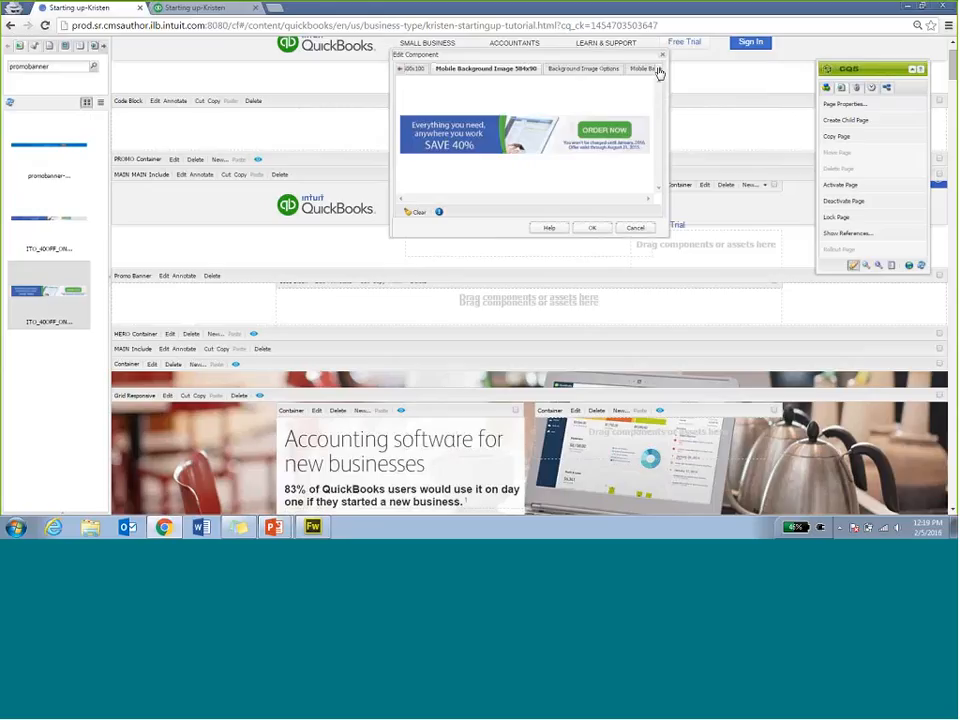
click(604, 71)
click(555, 89)
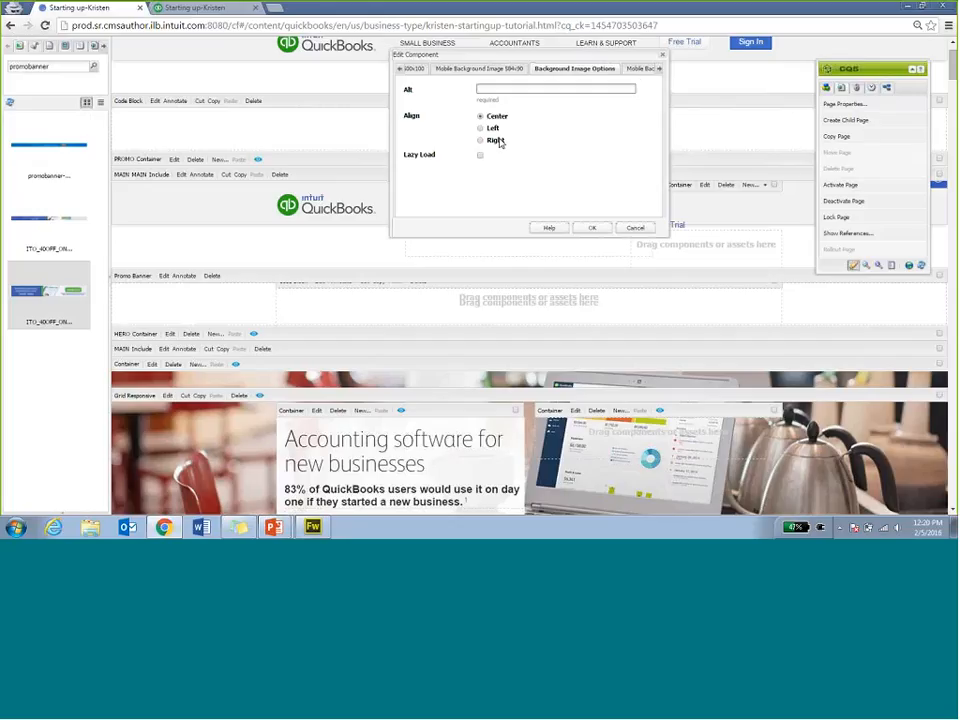
click(645, 69)
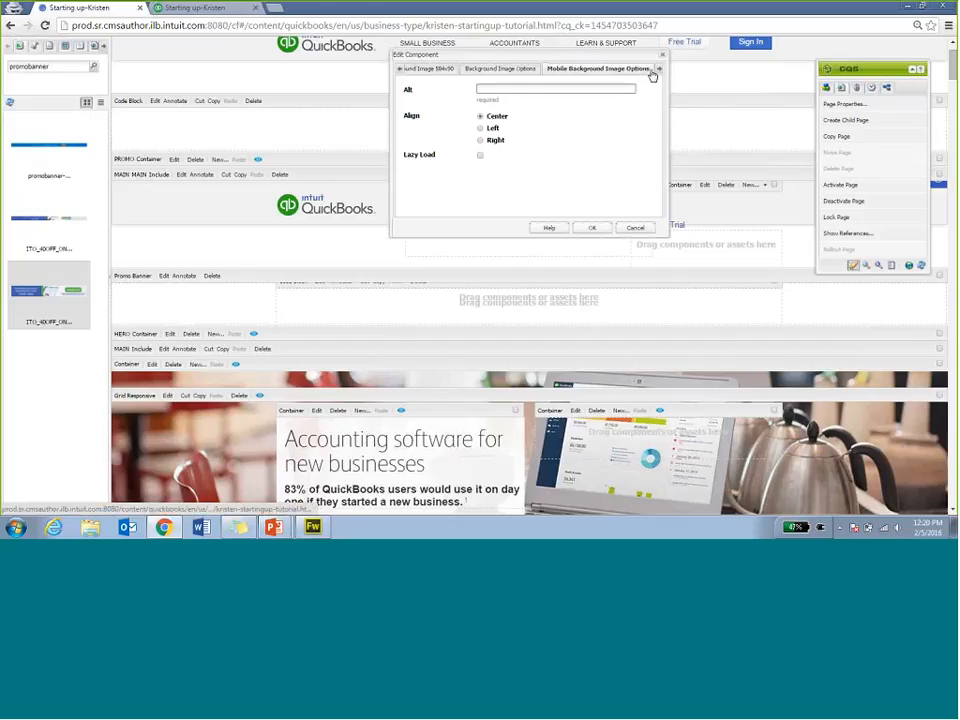
Step: Schedule the promo banner to start on 02/06/16 at 12:00 AM
click(658, 68)
click(658, 68)
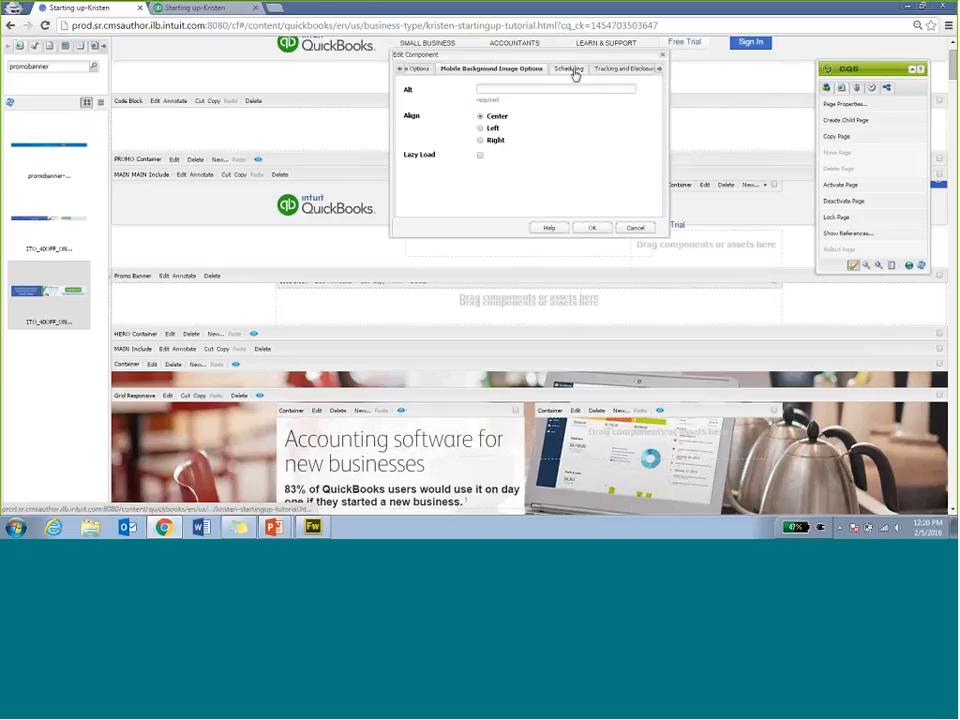
click(570, 69)
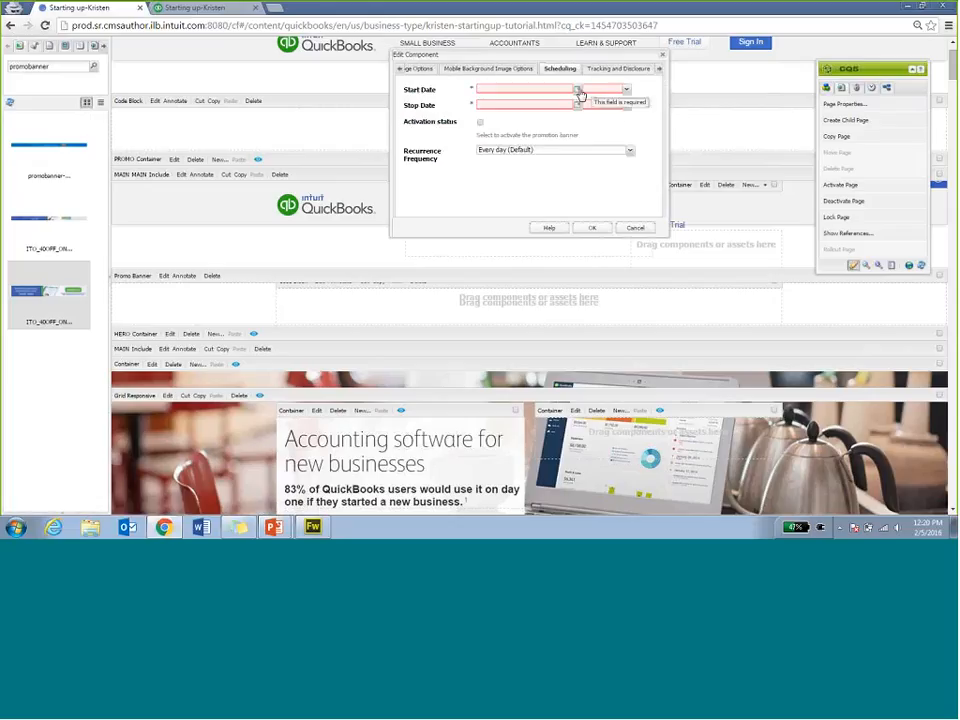
click(578, 90)
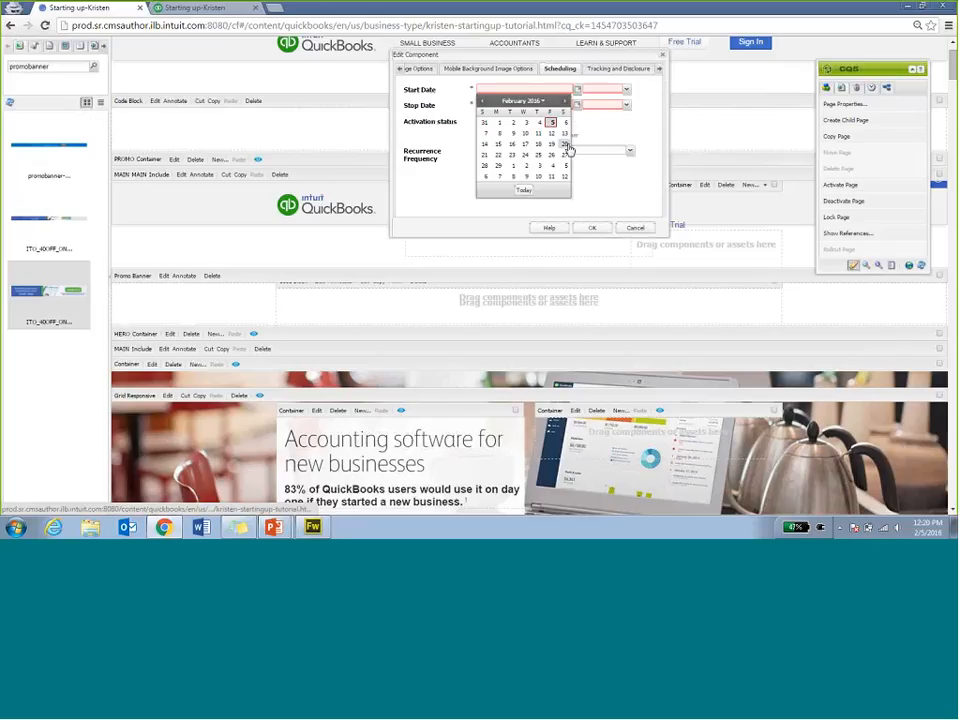
click(566, 123)
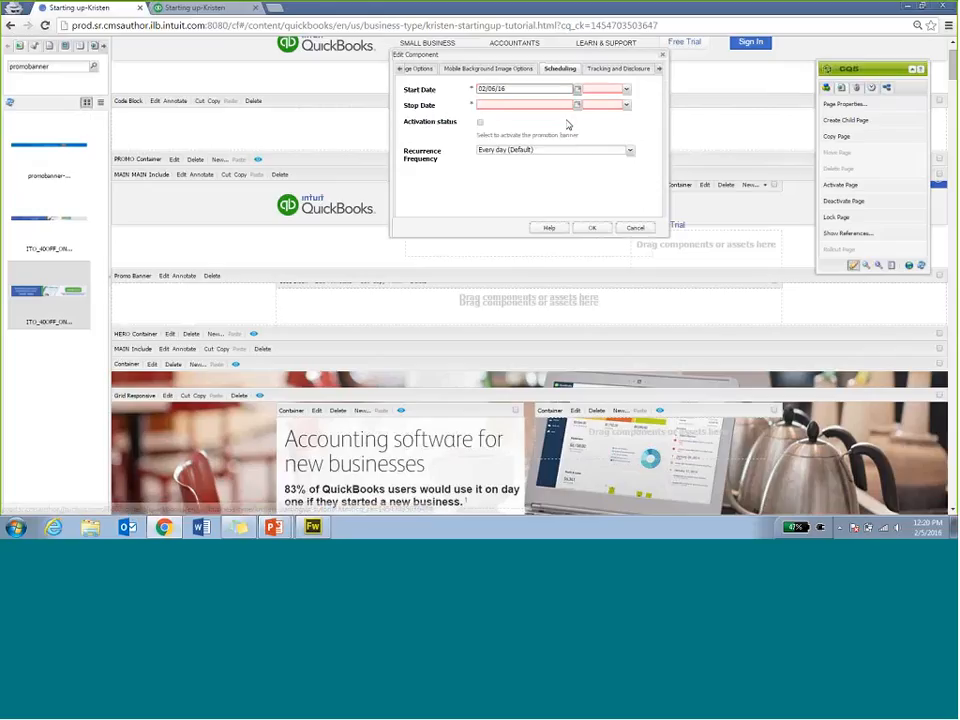
click(627, 92)
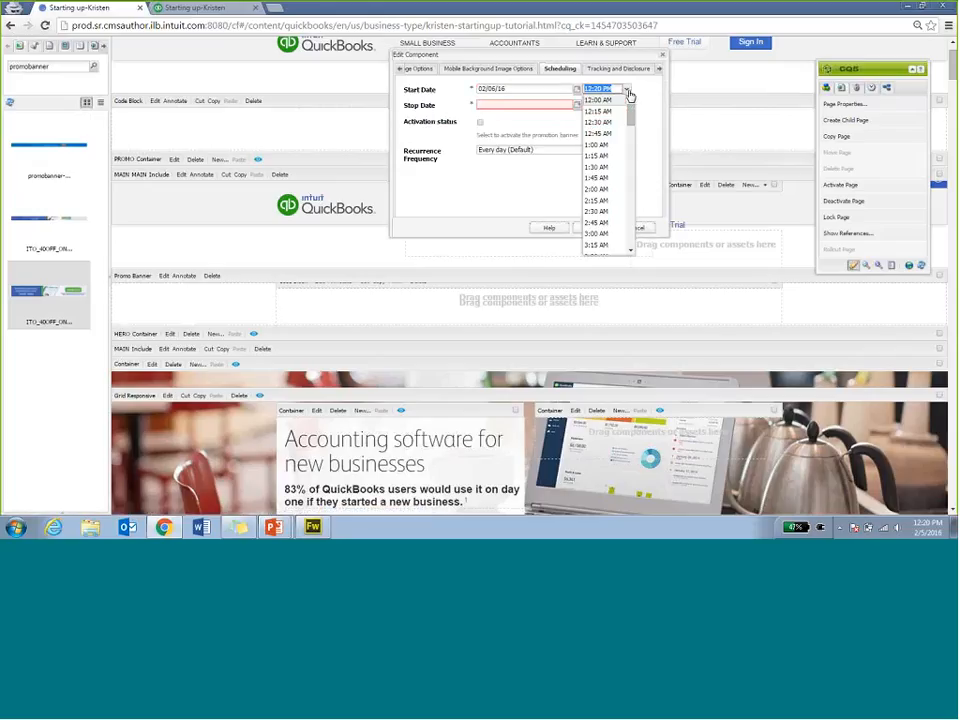
click(598, 100)
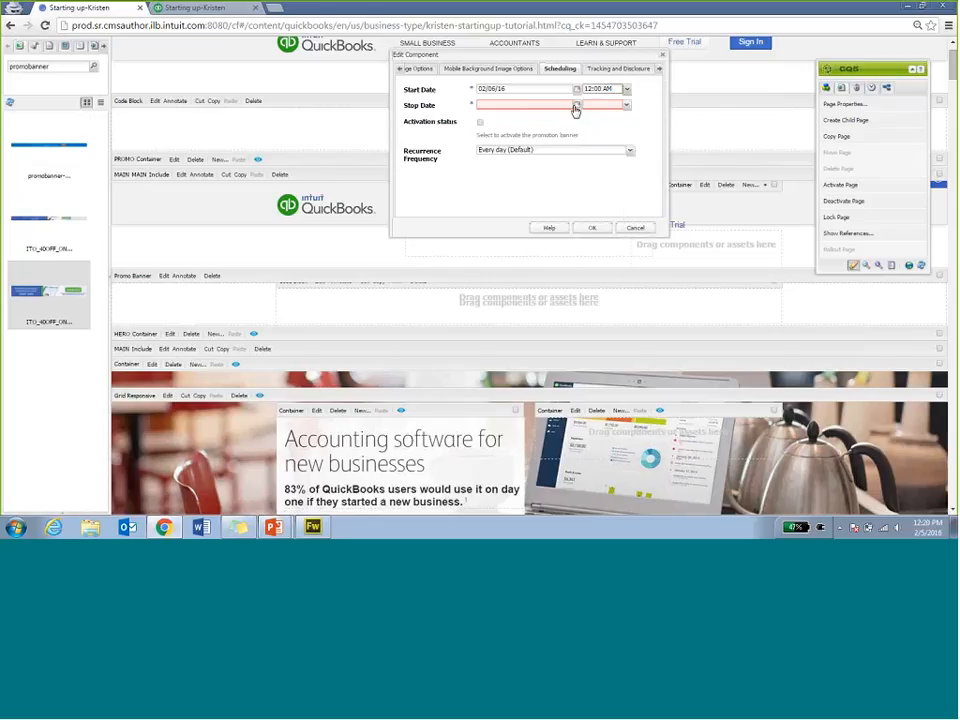
Step: Set the promo banner's stop date to 02/07/16 at 12:00 AM and enable its activation status
click(576, 106)
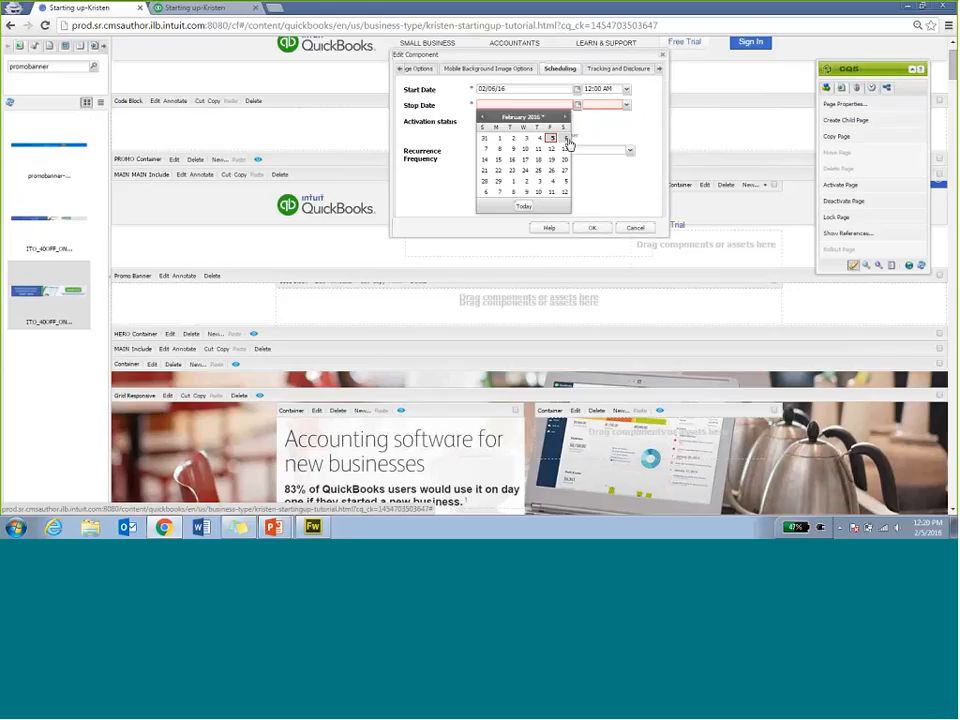
click(485, 149)
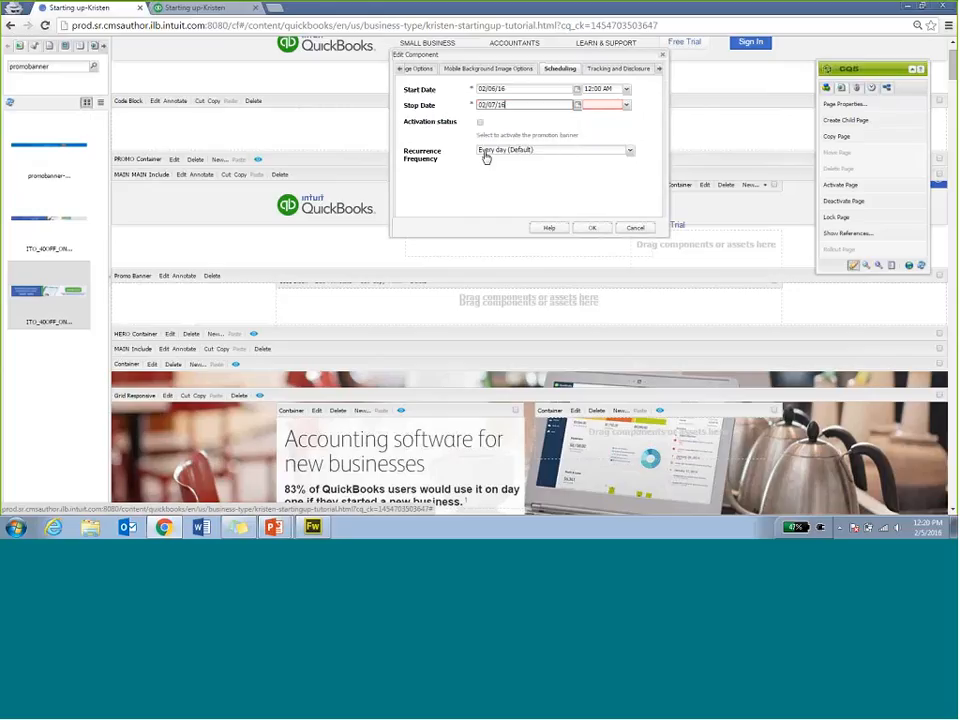
click(628, 108)
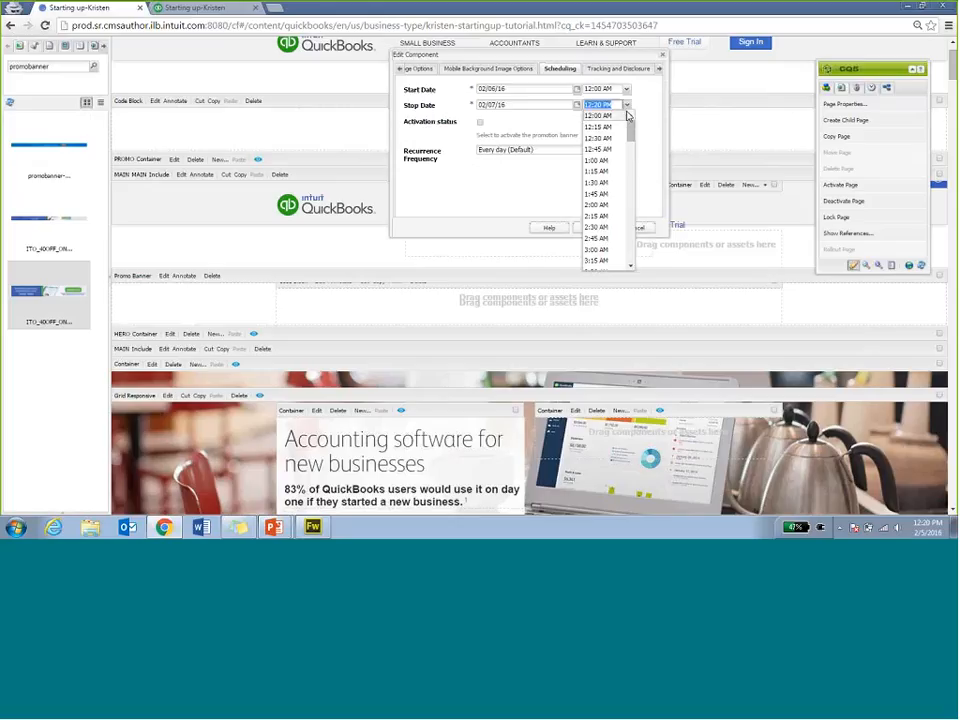
click(613, 116)
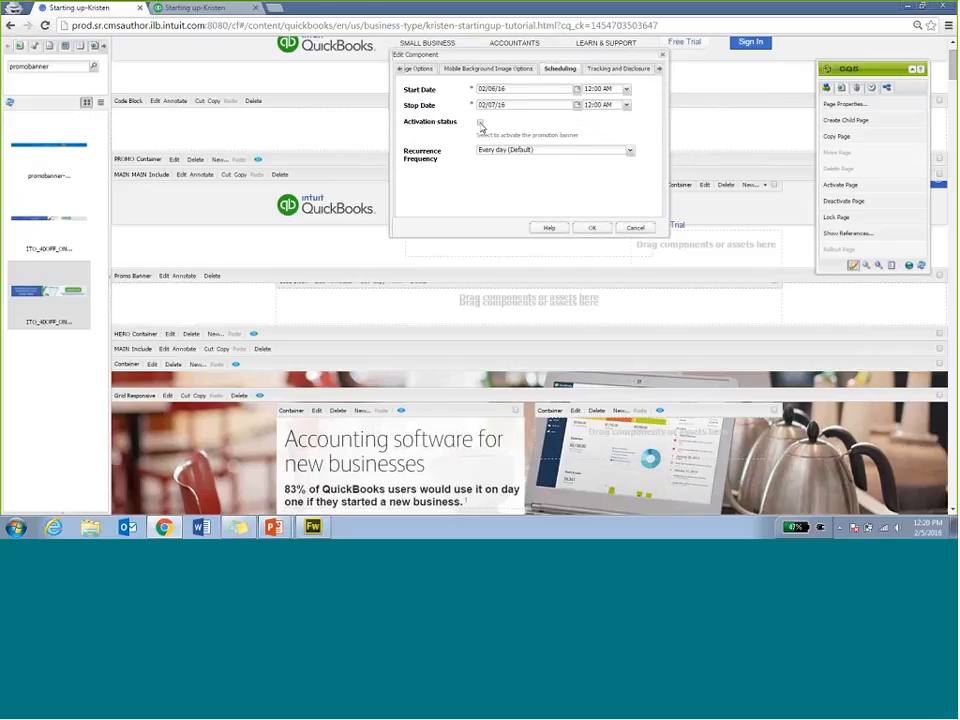
Step: Try the Weekly recurrence frequency for the banner and return it to Every day (Default)
click(532, 152)
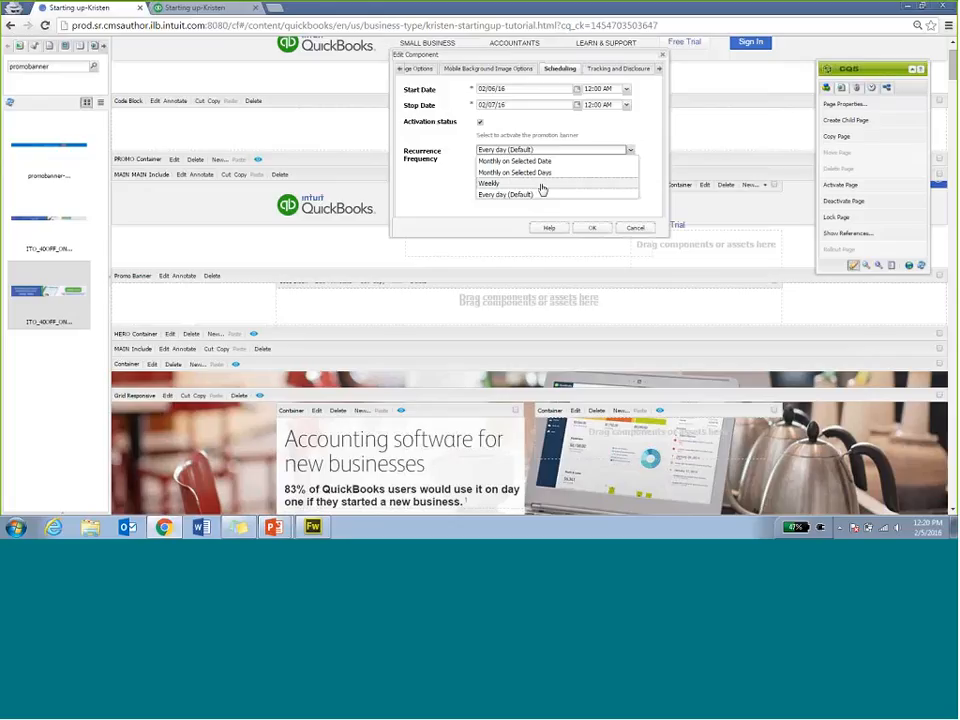
click(541, 185)
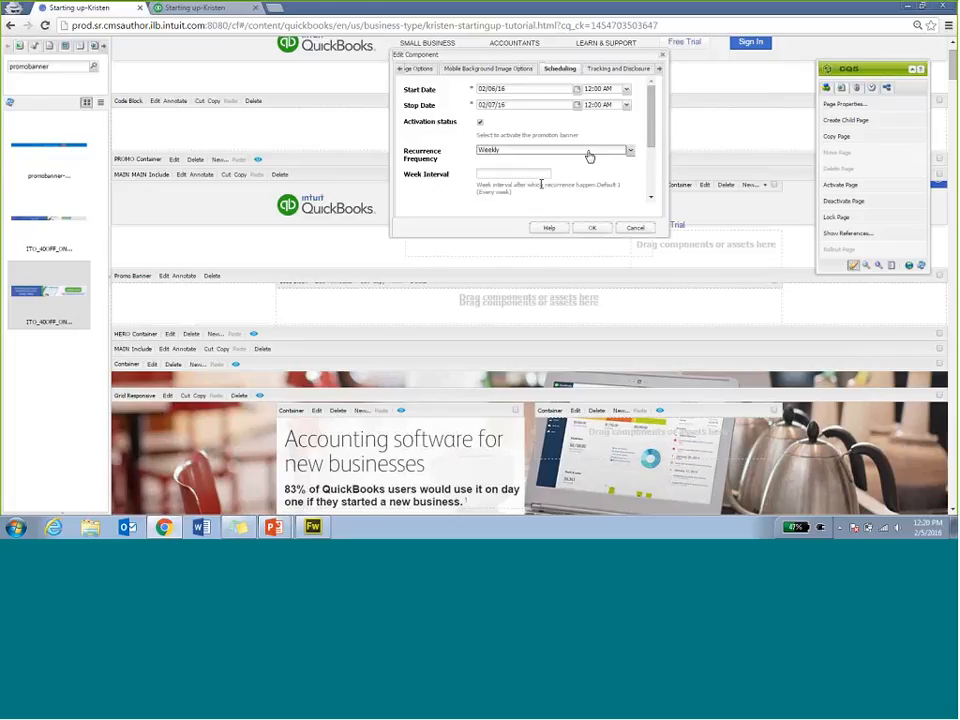
click(590, 157)
click(578, 195)
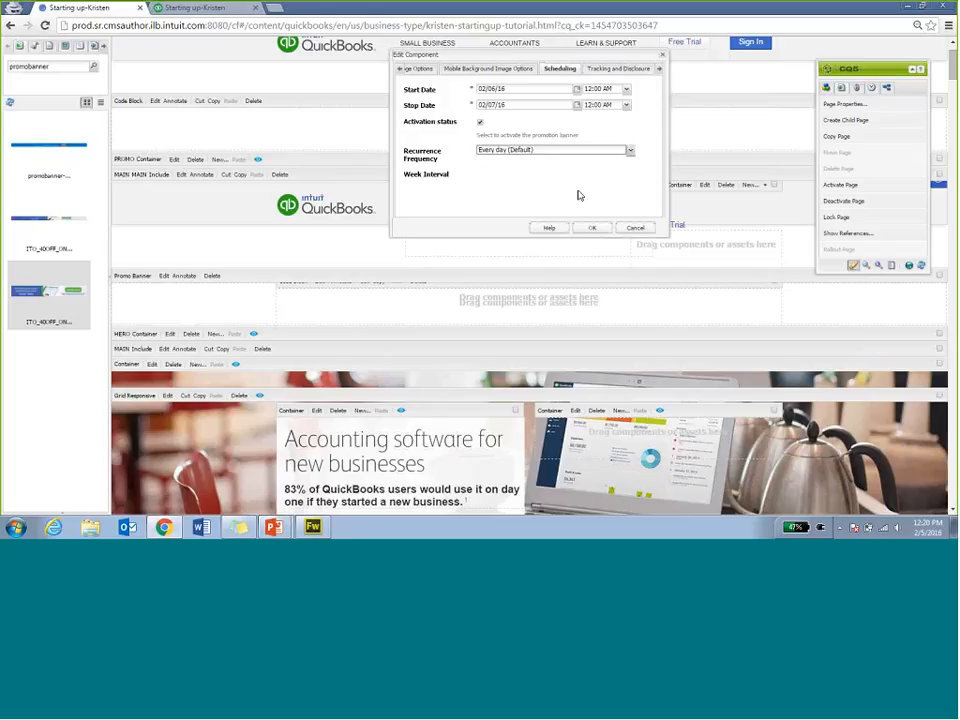
click(597, 153)
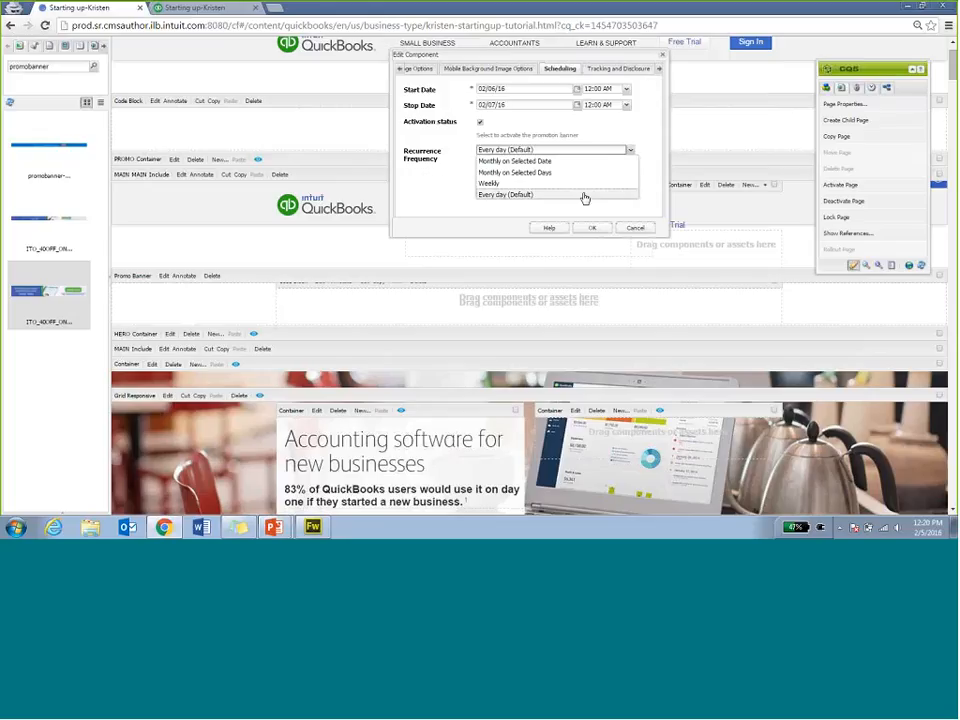
click(585, 196)
Step: Set the promo banner's stop date to 02/21/16 and enlarge the edit dialog
click(577, 105)
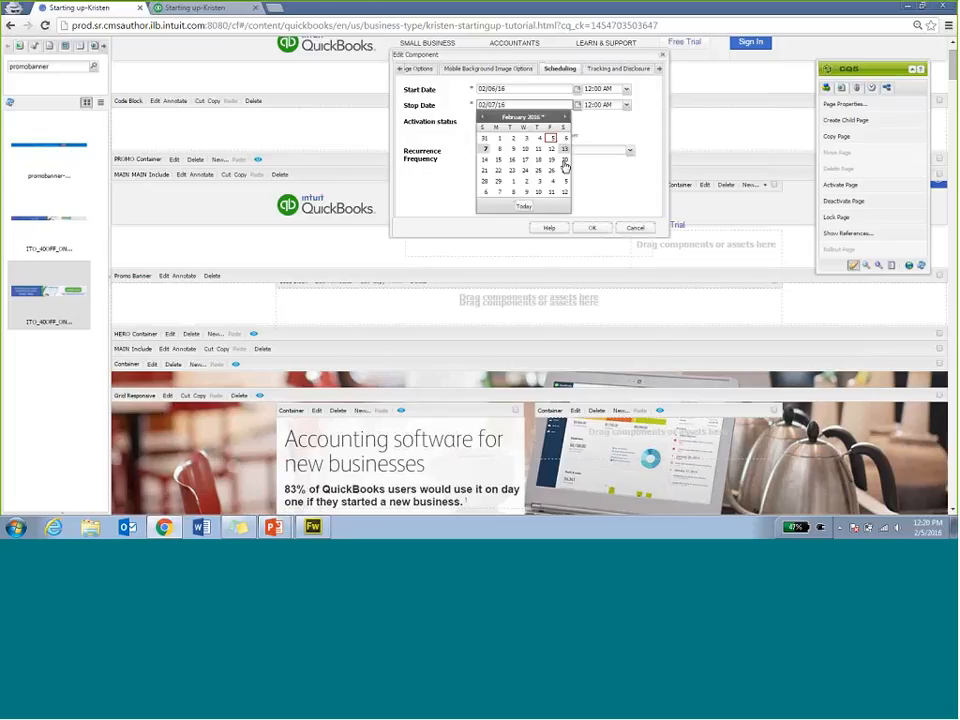
click(565, 170)
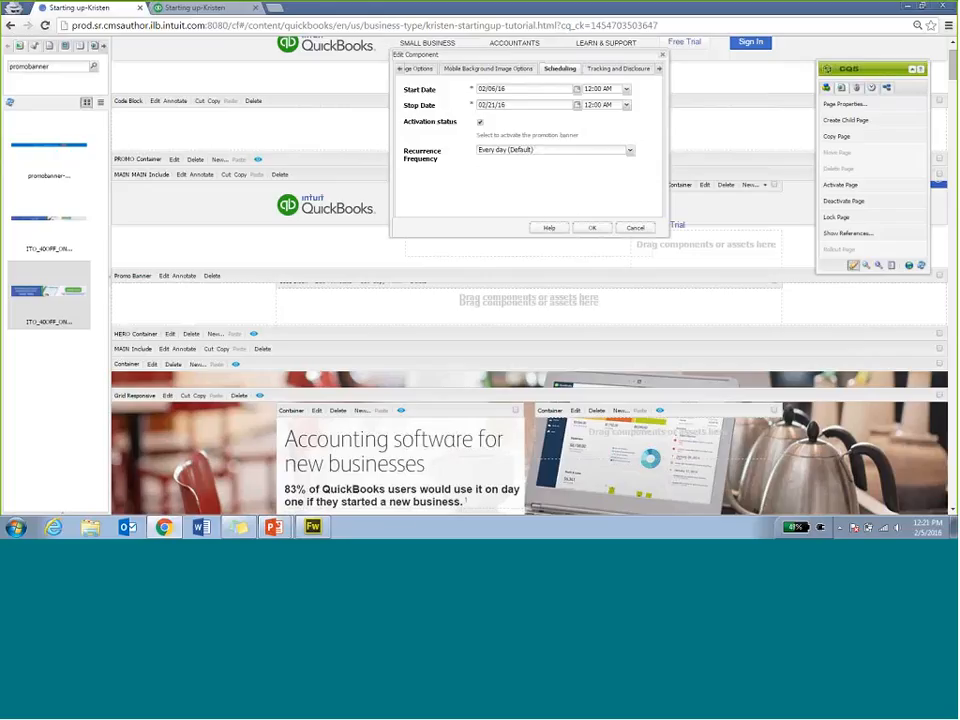
drag(514, 237, 508, 302)
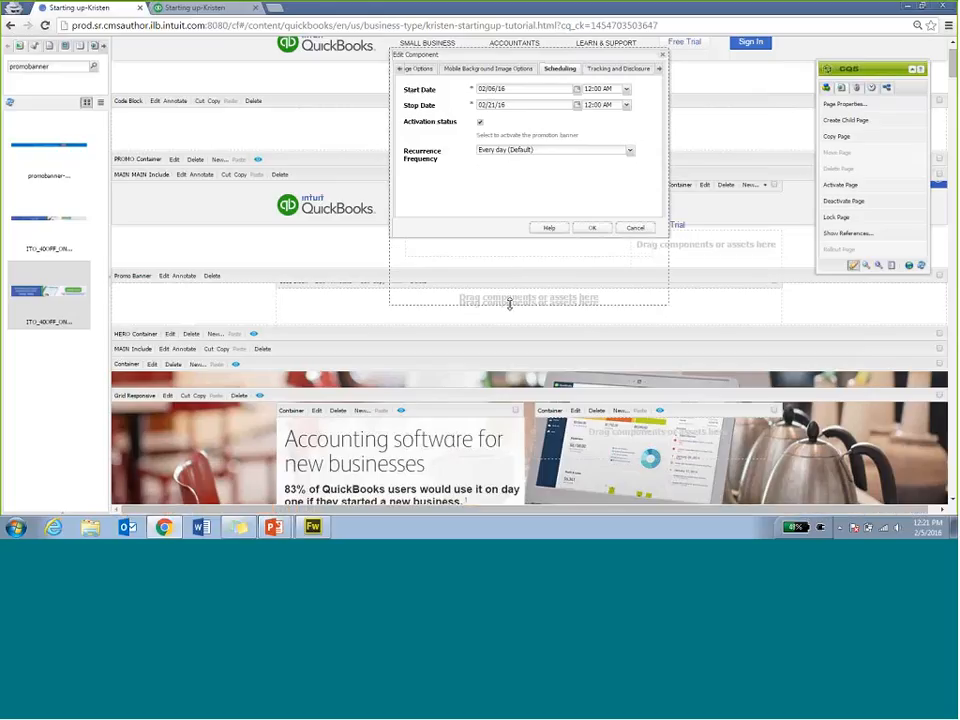
Step: Try the Weekly recurrence frequency for the banner with Saturday and Sunday as the recurrence days
click(538, 152)
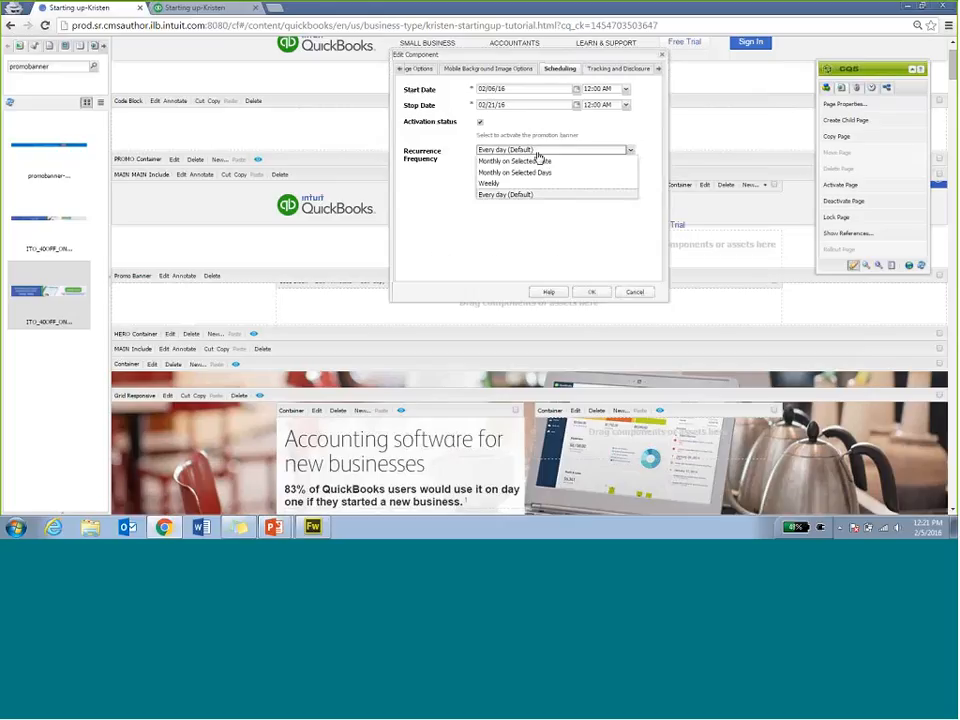
click(540, 161)
click(541, 151)
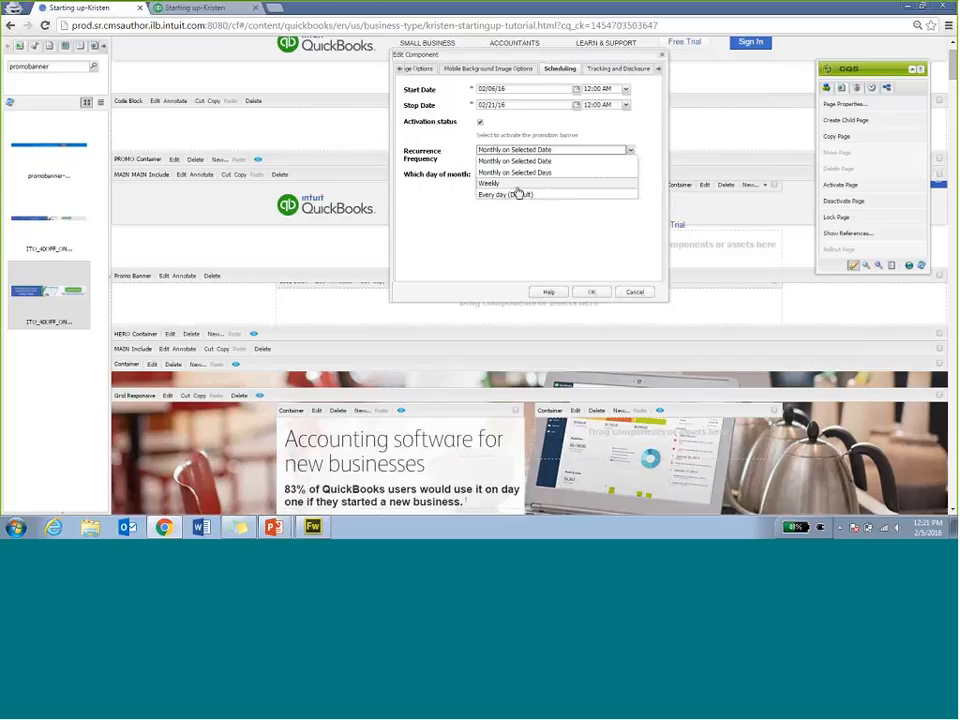
click(500, 184)
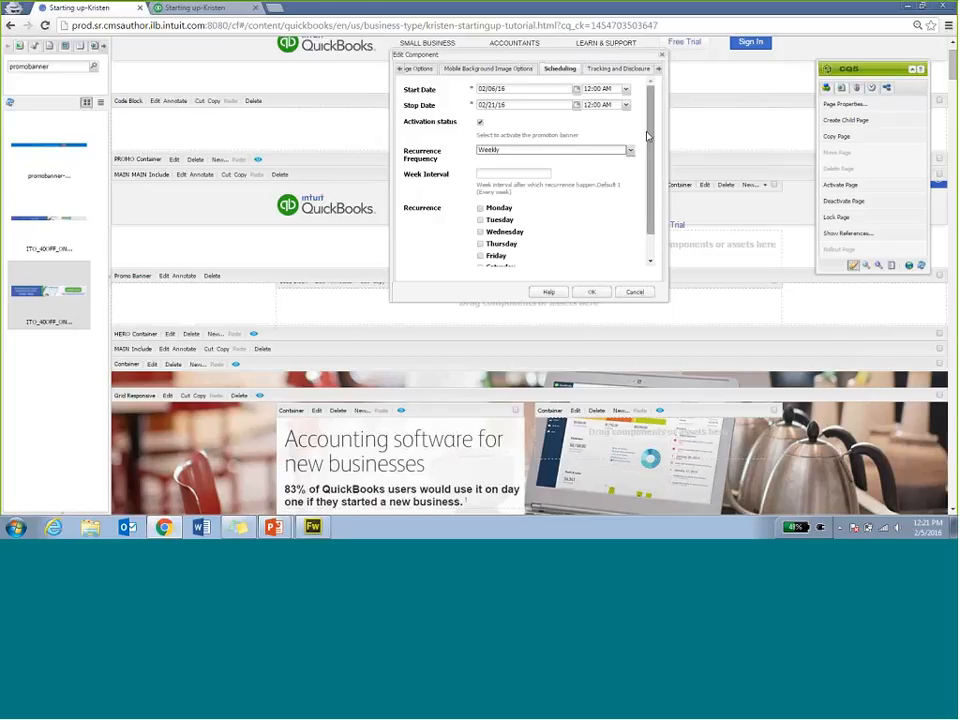
scroll(651, 127, up, 1)
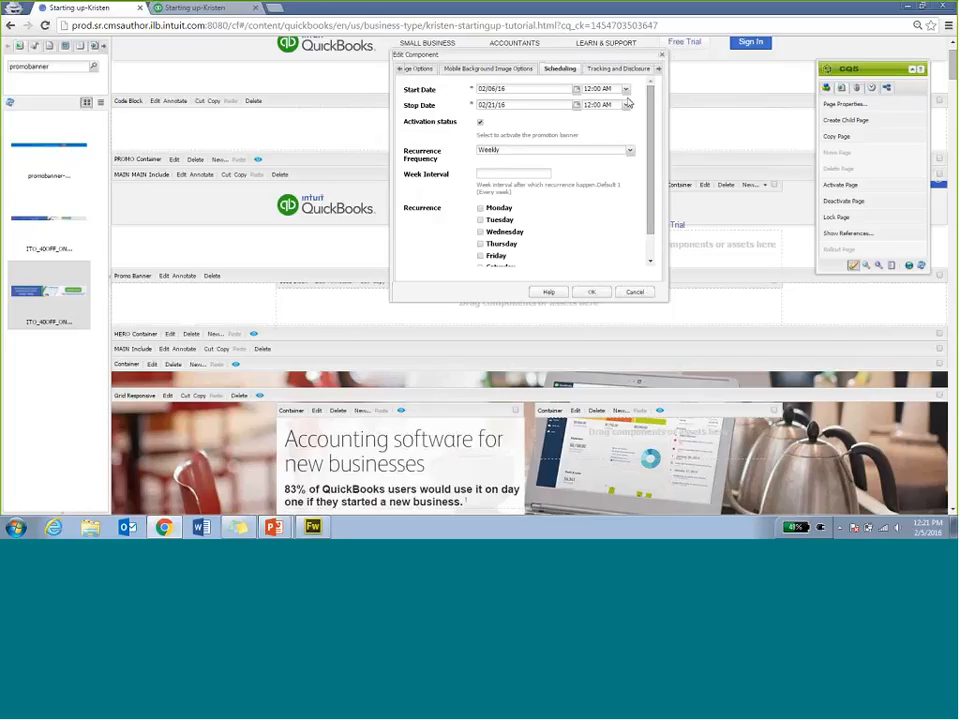
scroll(489, 244, down, 1)
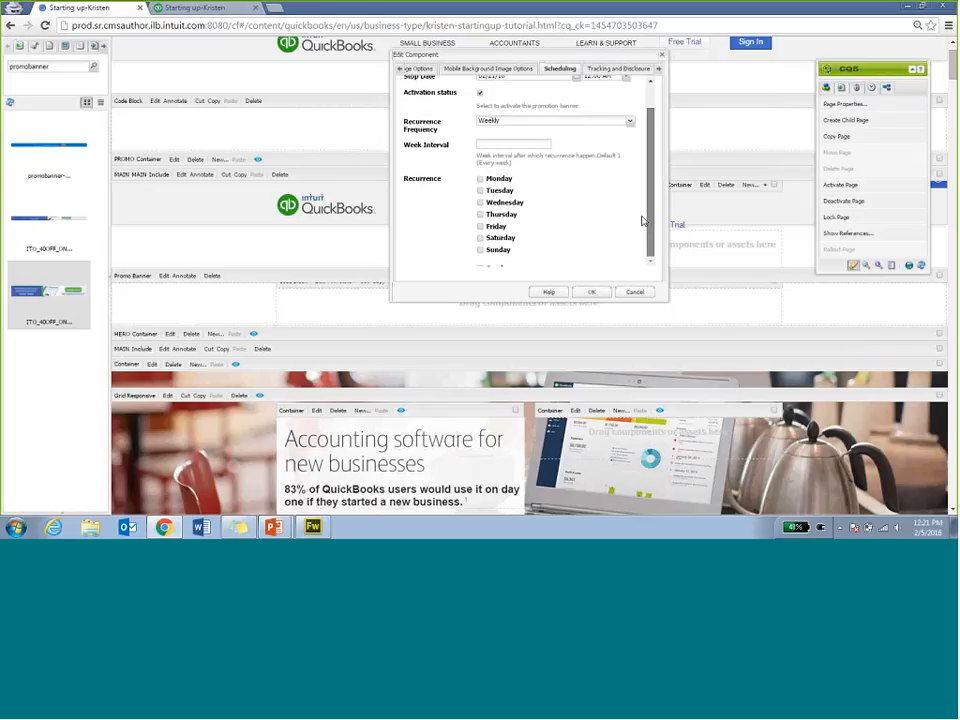
click(480, 238)
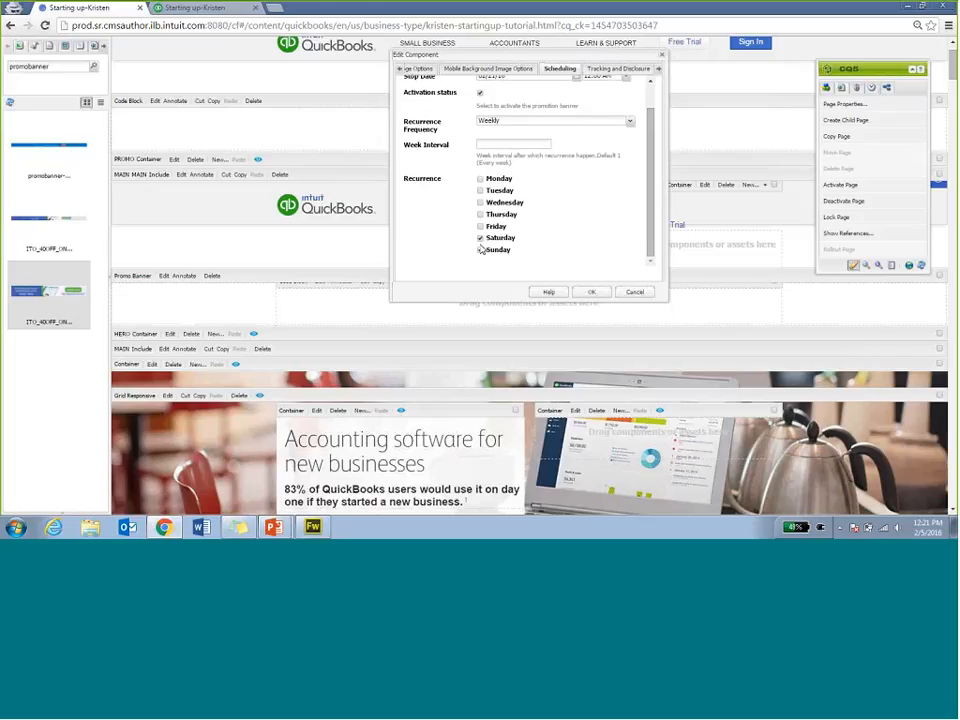
click(481, 250)
click(481, 251)
drag(653, 131, 655, 85)
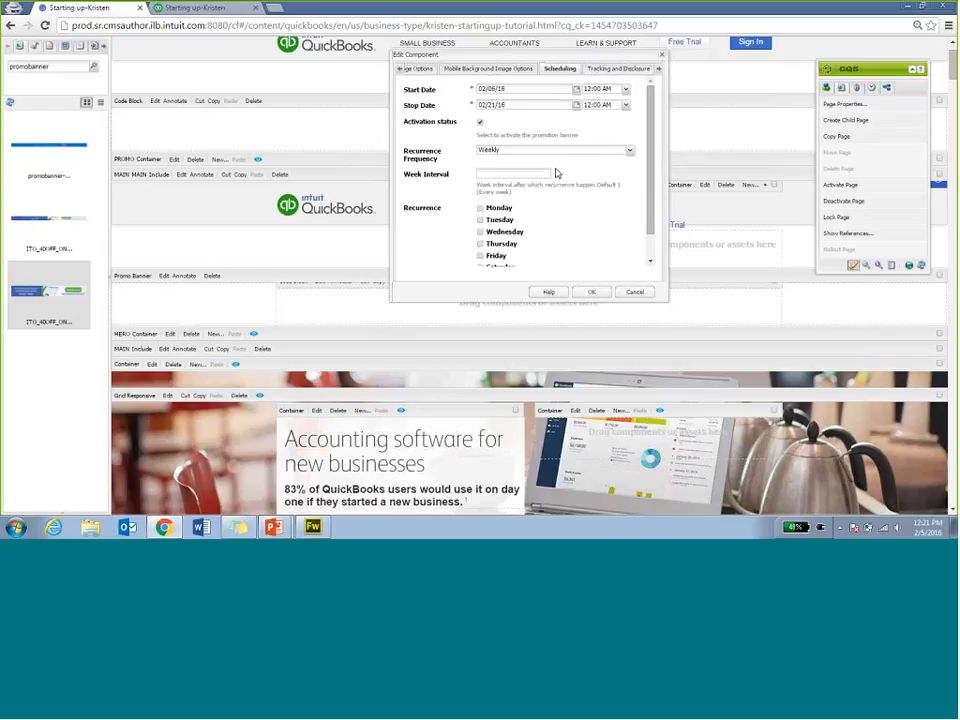
Step: Set the banner's stop date to 02/07/16 and its recurrence frequency to Every day (Default)
click(575, 106)
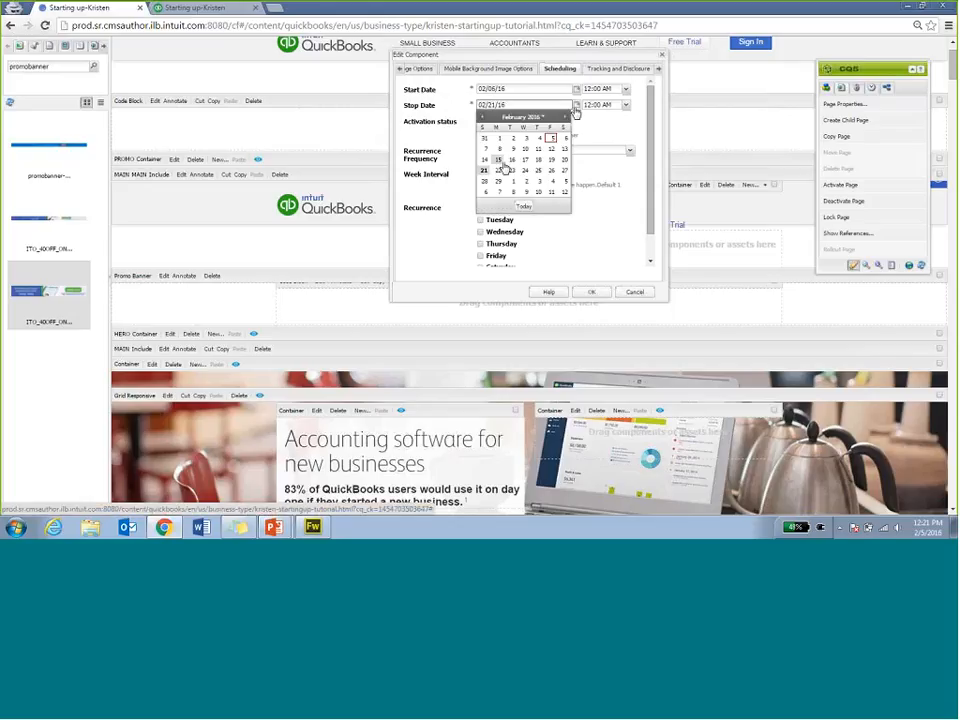
click(486, 148)
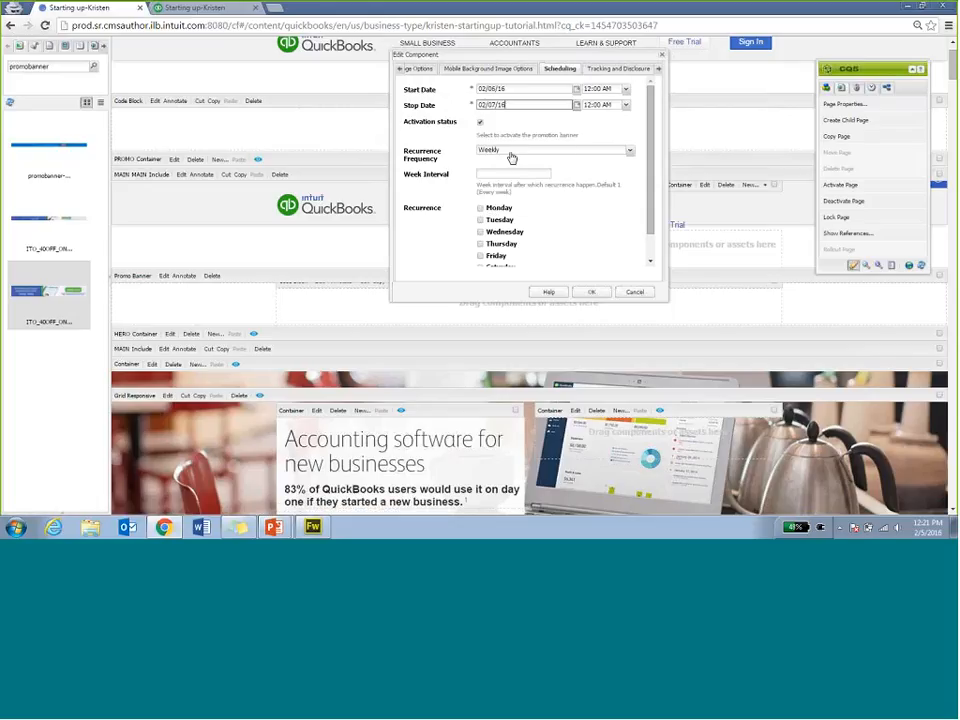
click(511, 152)
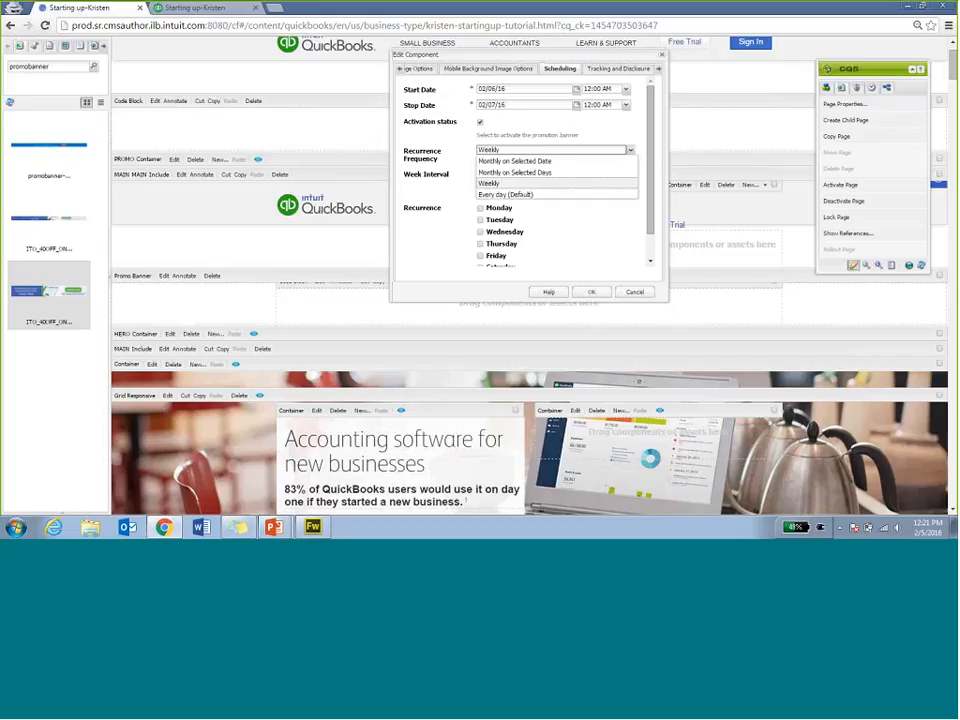
click(512, 194)
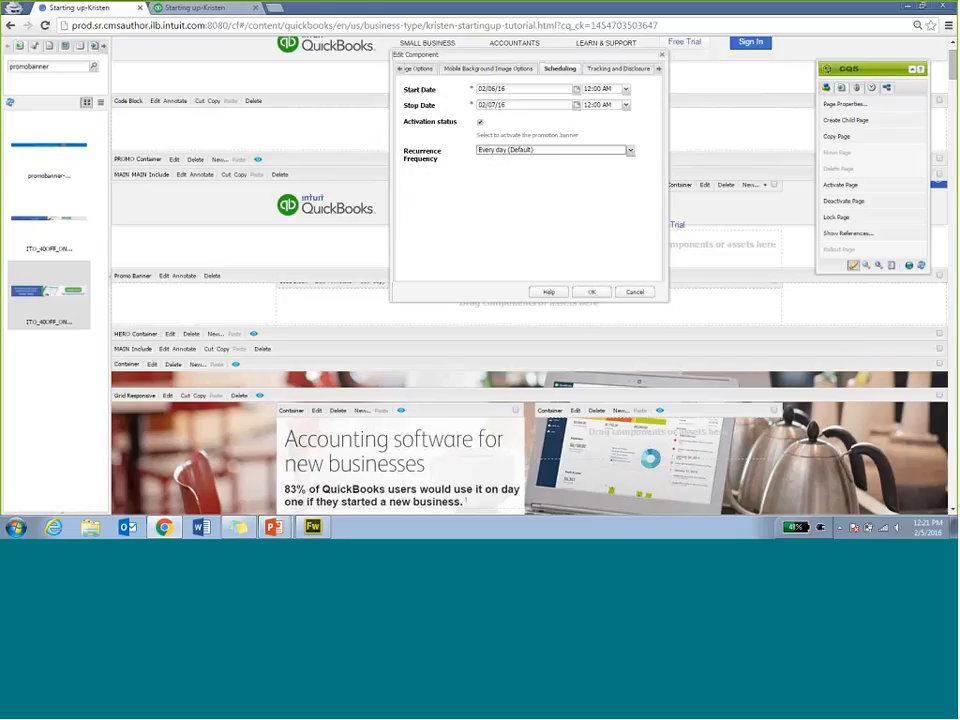
click(625, 69)
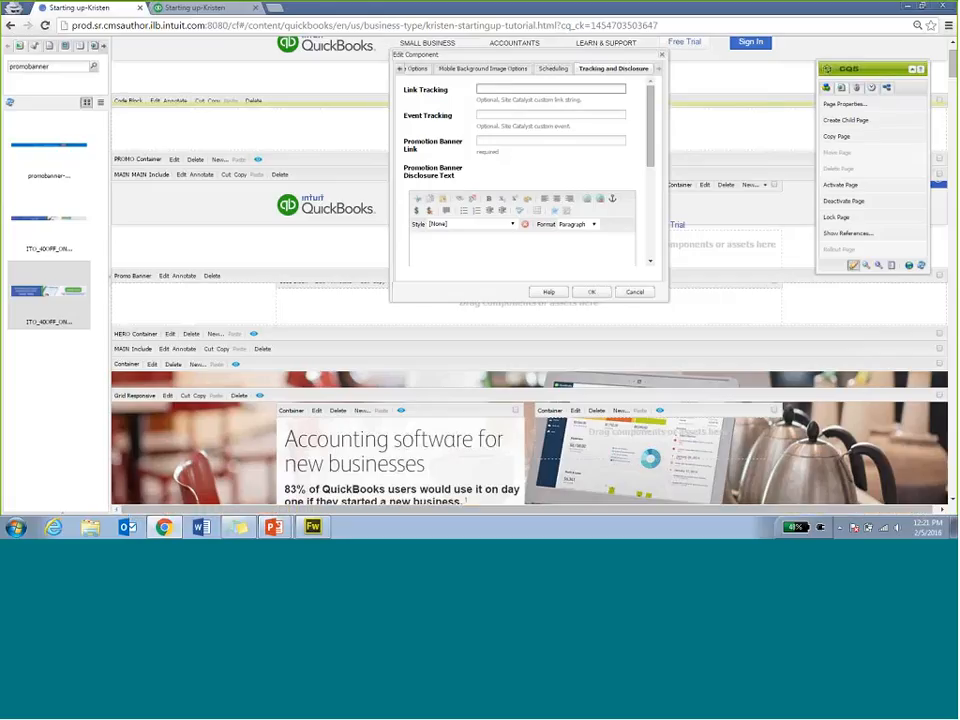
text(te)
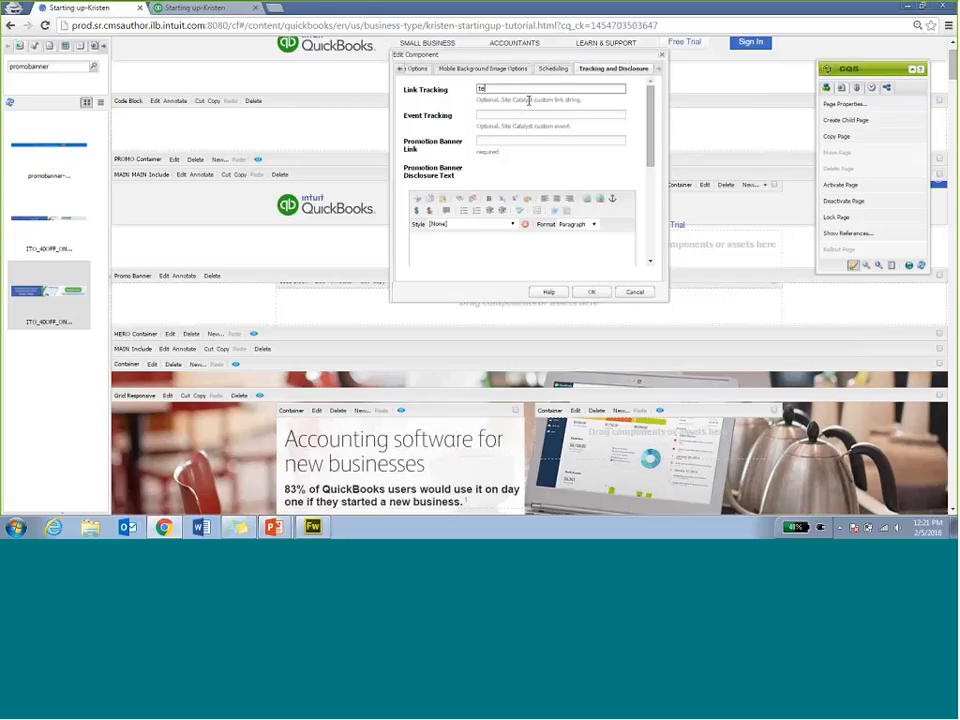
text(st-pr)
text(on)
text(obanner)
key(Tab)
click(555, 140)
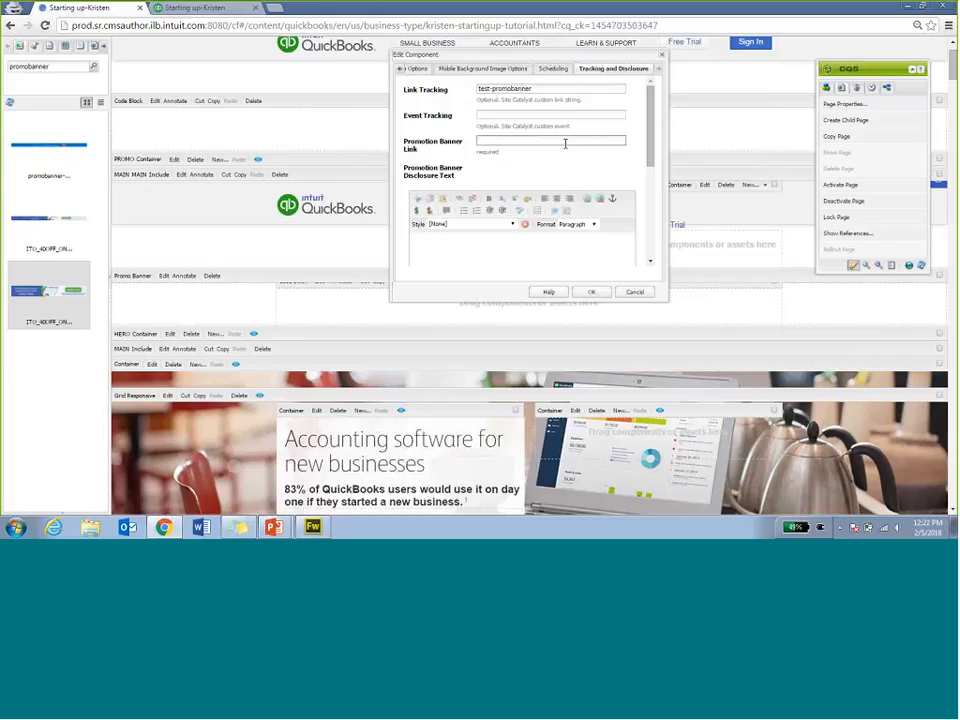
text(http://quickbooks.intuit.com/)
Step: Enter "test- disclosure" as the promotion banner disclosure text and save the banner's settings
scroll(569, 199, down, 1)
click(566, 199)
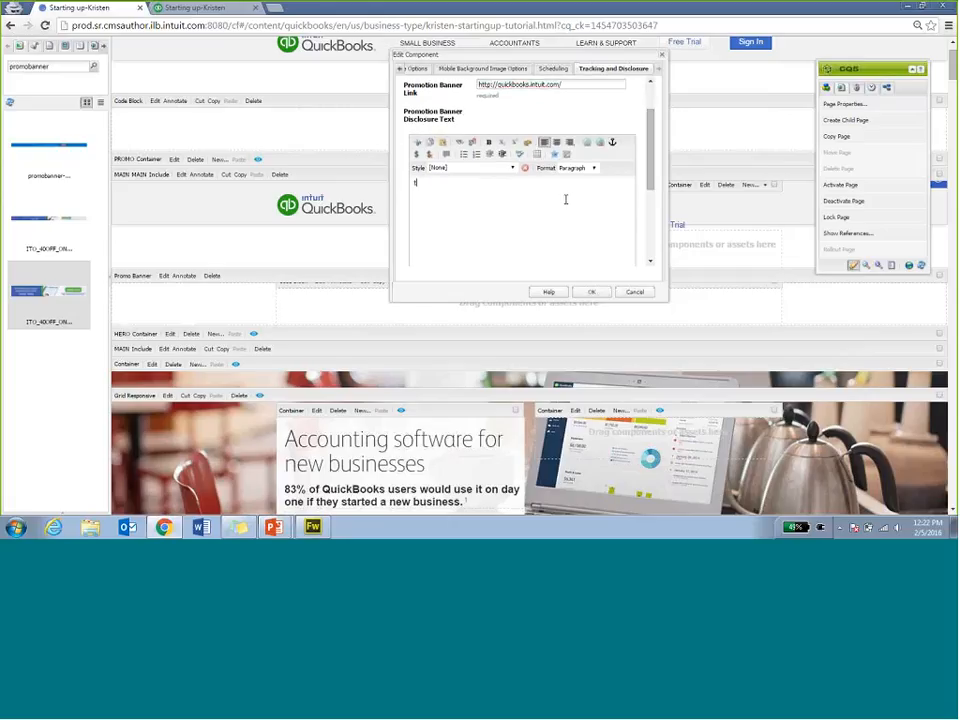
text(test)
text(- disclous)
key(BackSpace)
key(BackSpace)
key(BackSpace)
text(losure)
scroll(630, 150, down, 2)
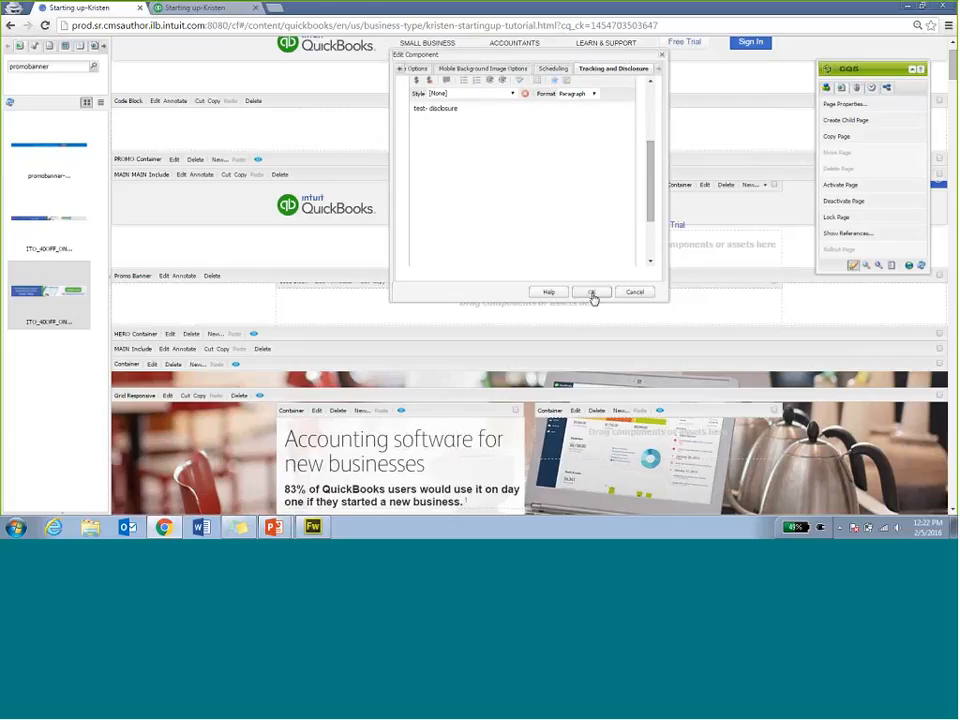
click(592, 292)
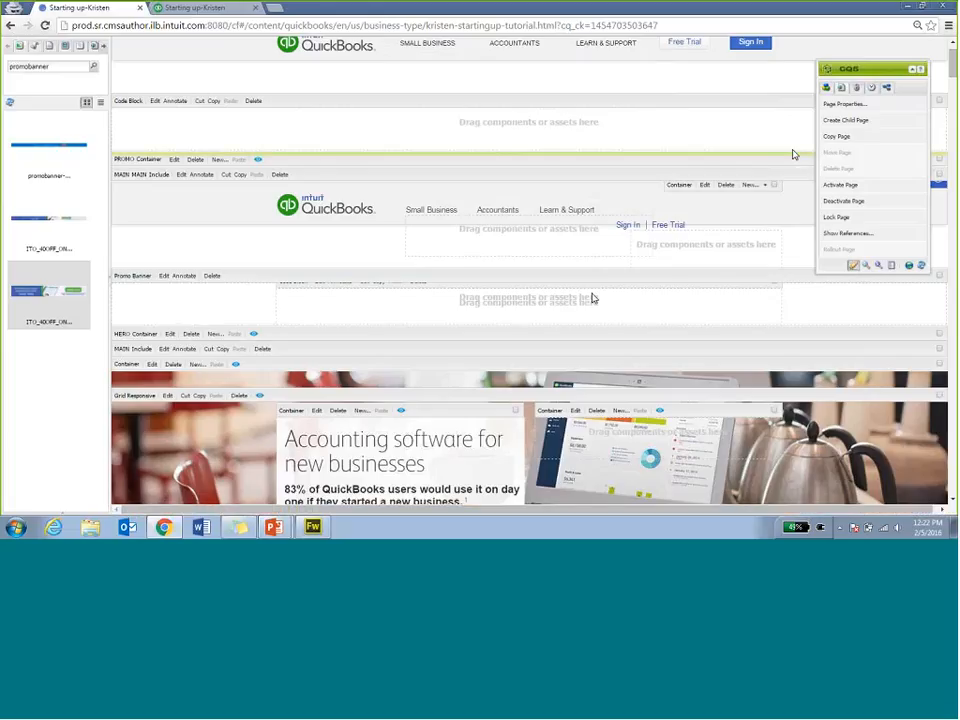
Step: Reopen the promo banner's settings, review its tracking and disclosure fields, and accept the dialog
scroll(953, 72, down, 2)
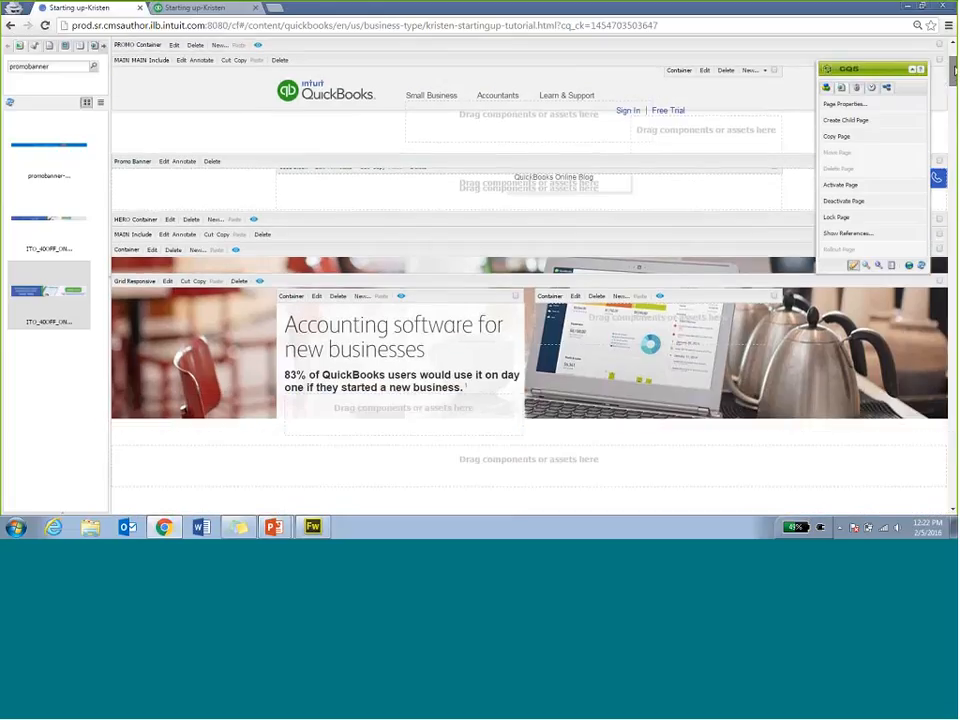
click(167, 161)
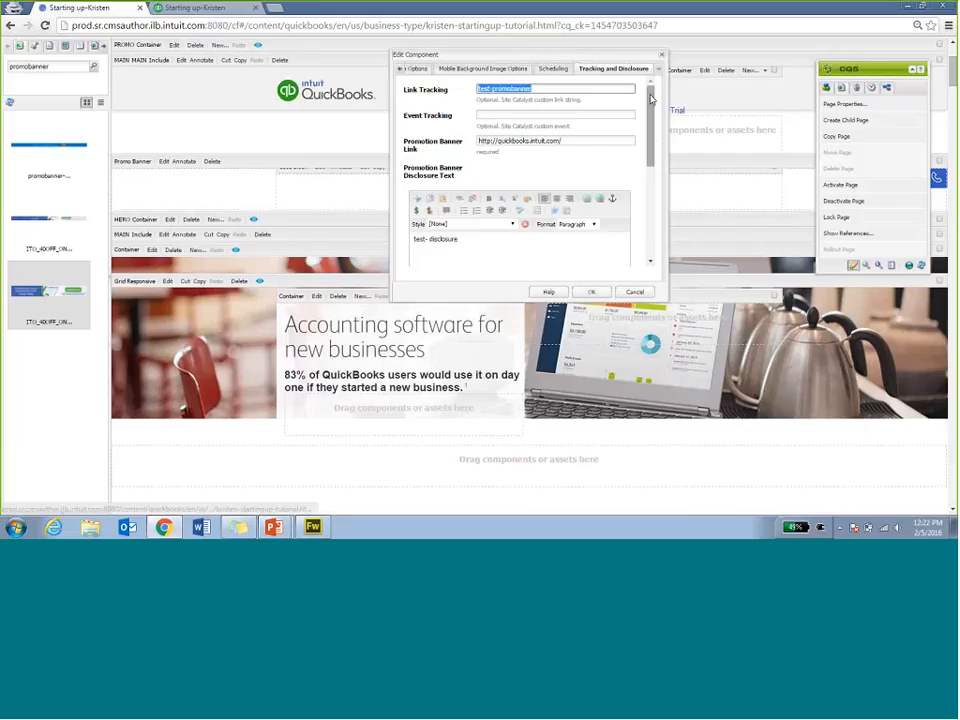
scroll(520, 170, down, 3)
drag(650, 170, 650, 169)
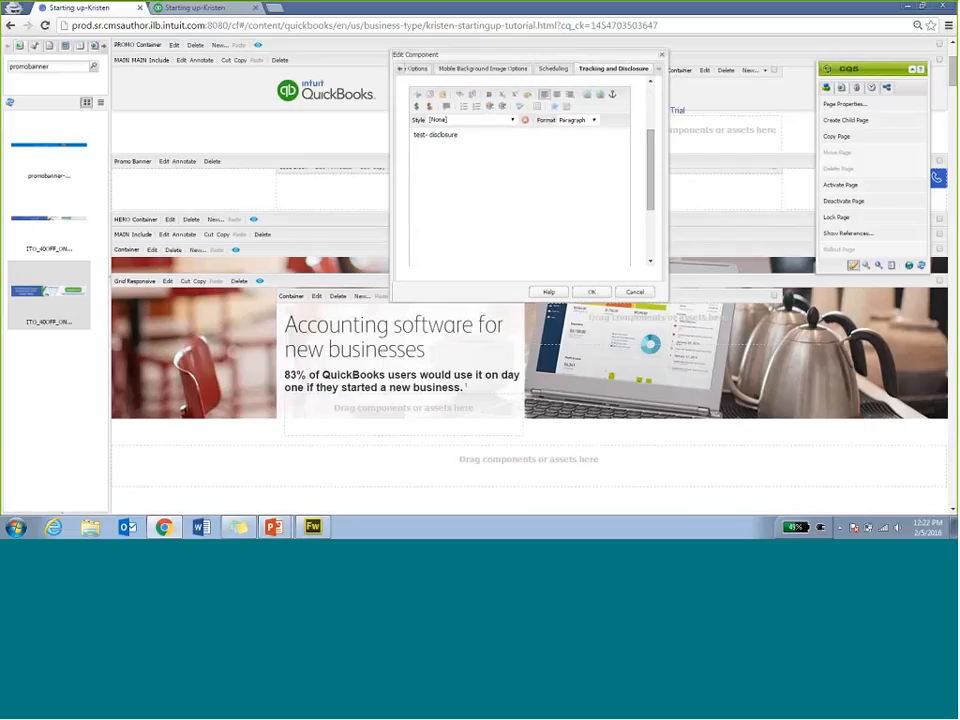
click(592, 292)
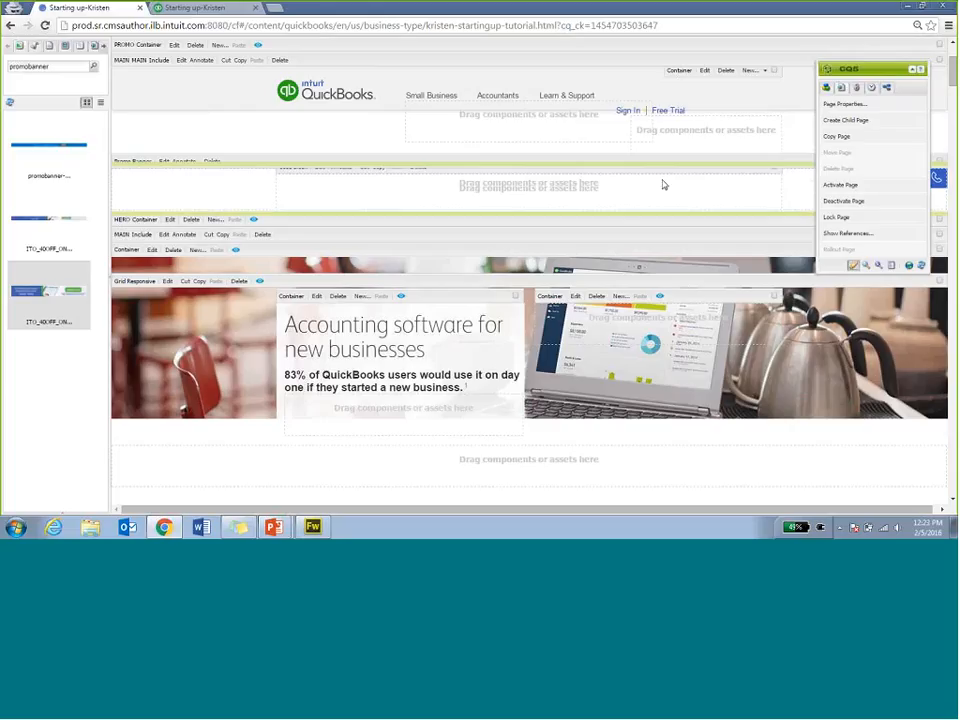
Step: Set the promo banner's start date to 02/05/16 and save it to show the banner on the page
click(164, 164)
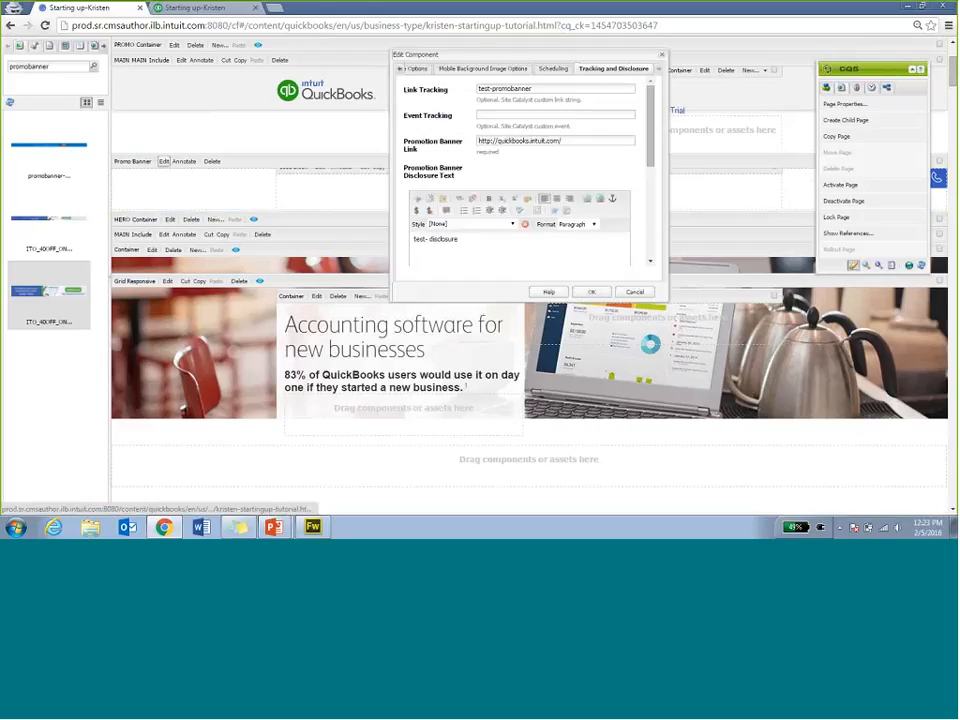
click(556, 69)
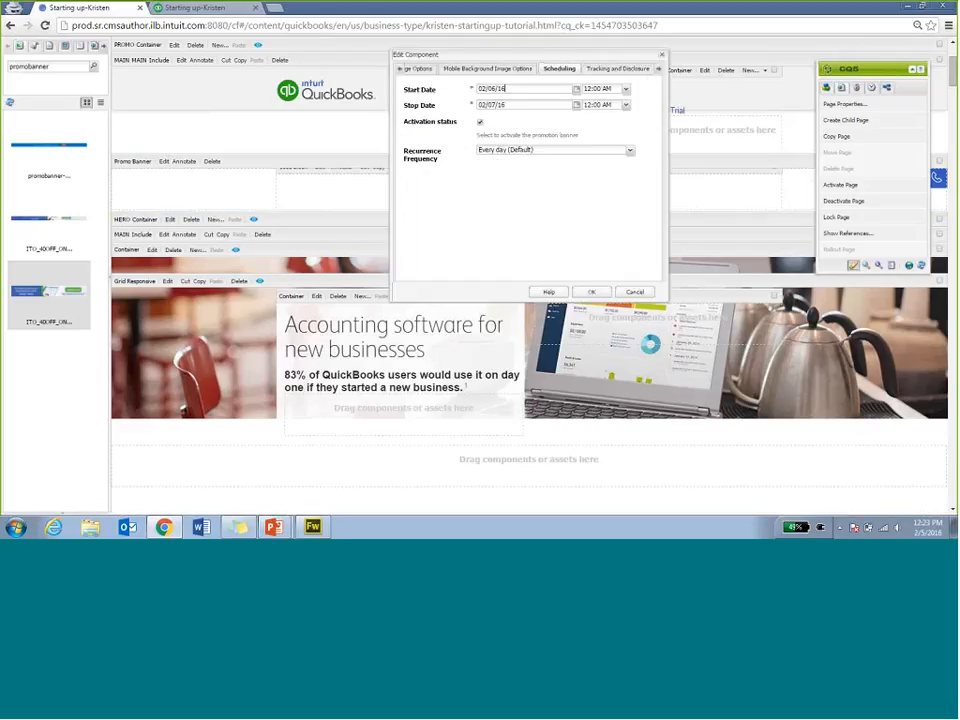
click(576, 89)
click(540, 122)
click(592, 291)
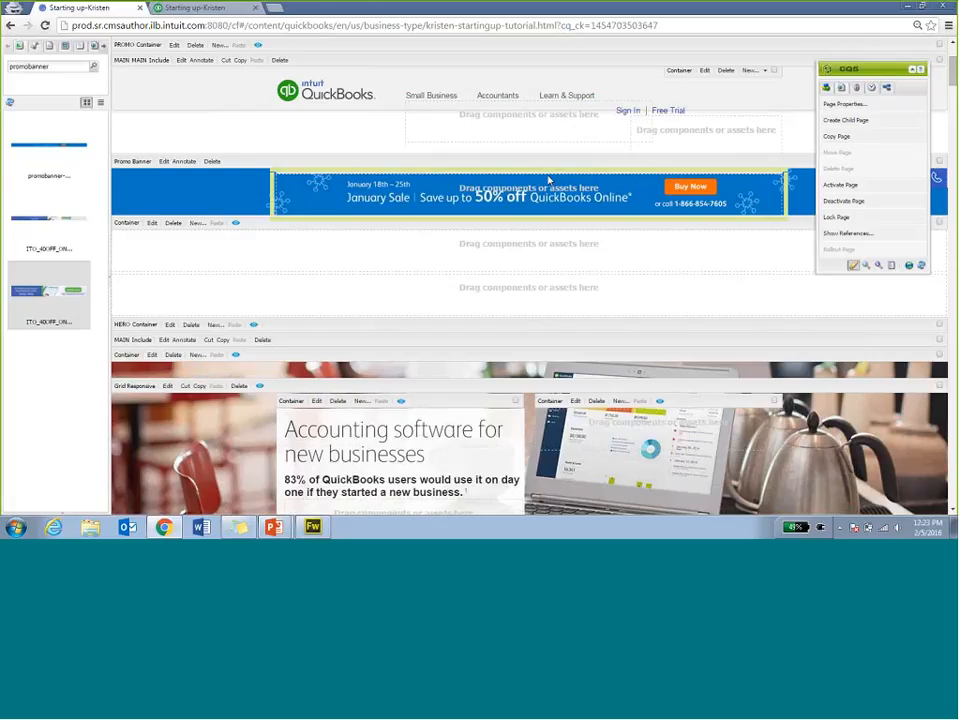
Step: Set the promo banner's start date to 02/06/16 and save the schedule
click(164, 161)
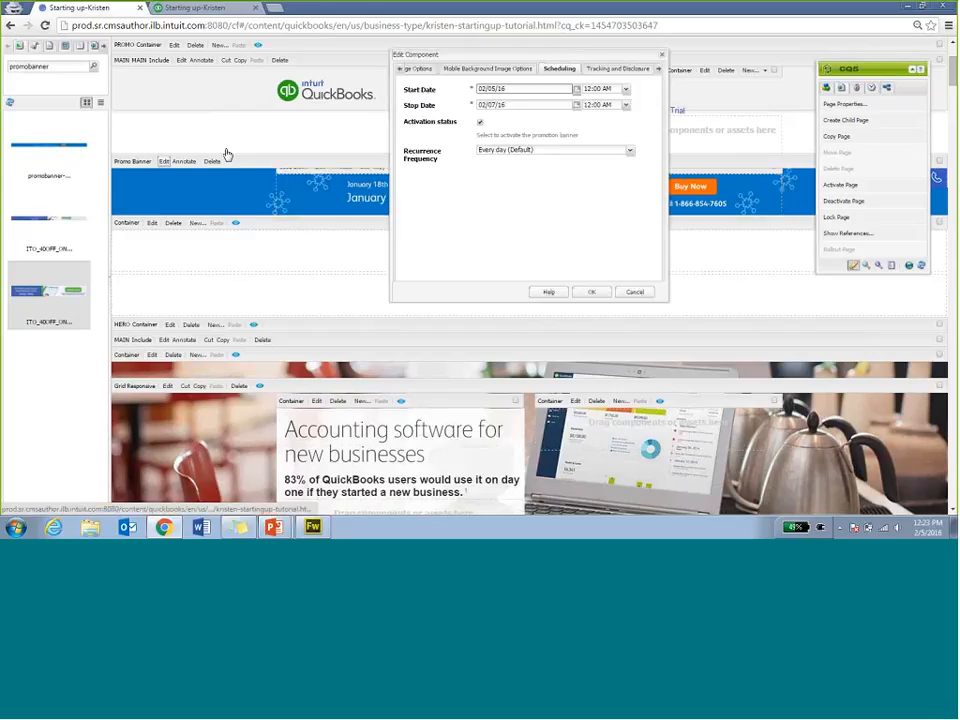
click(576, 91)
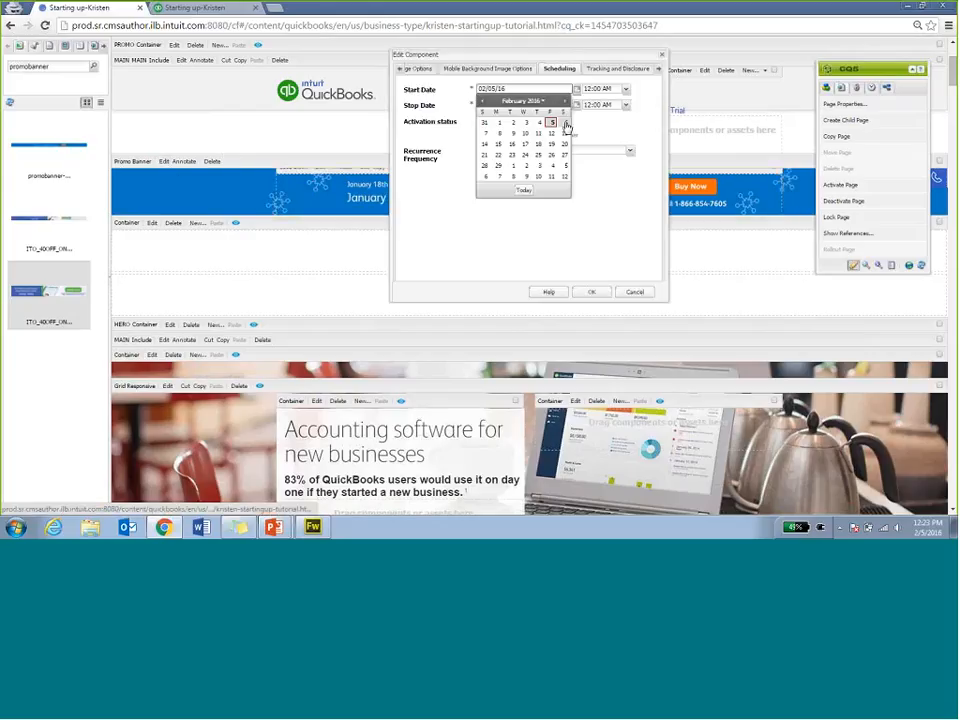
click(566, 123)
click(592, 292)
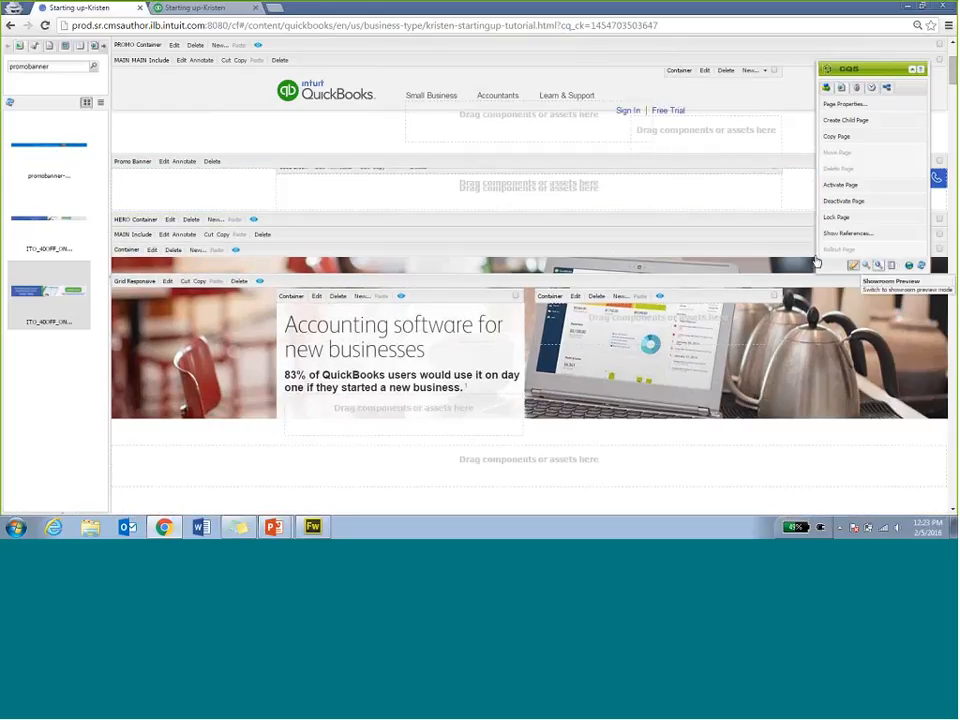
Step: Reload the showroom preview of the page and examine the area below the navigation for the banner
click(189, 12)
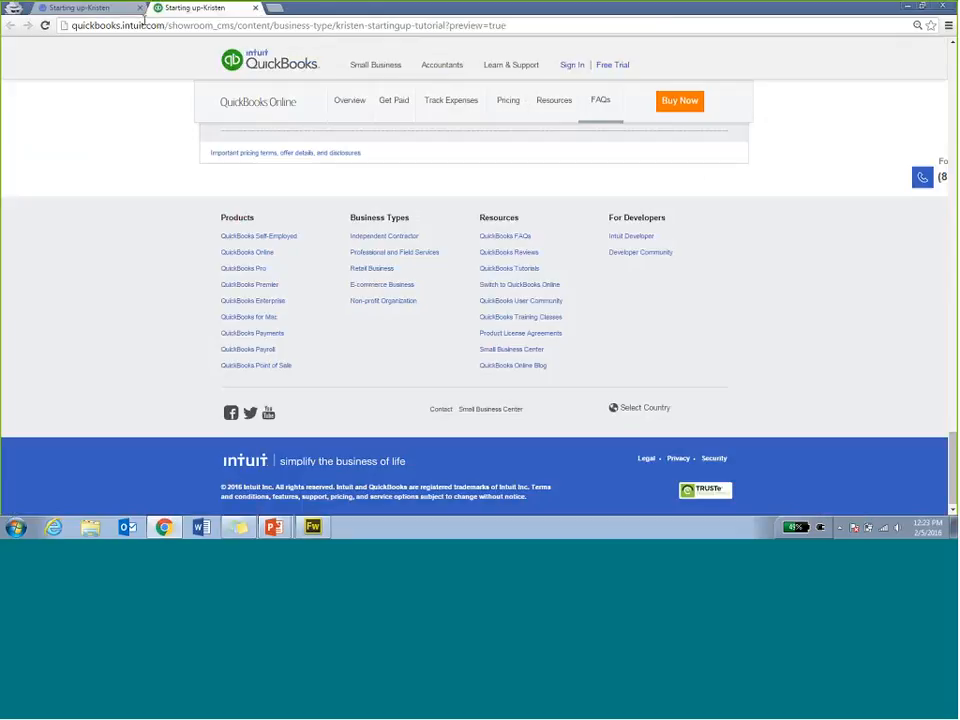
click(45, 25)
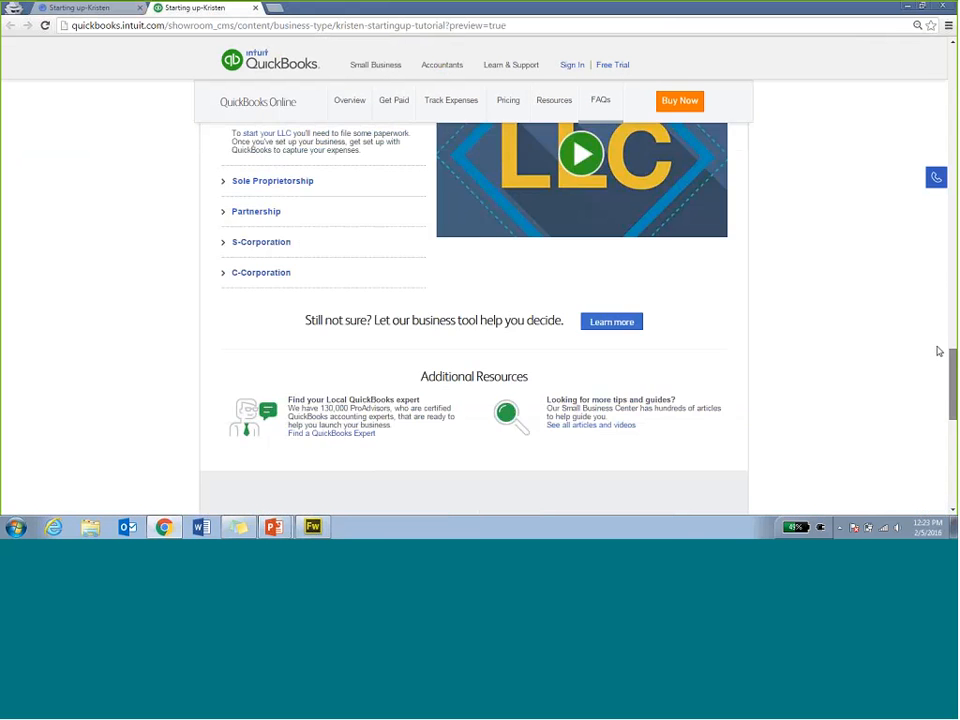
drag(938, 351, 947, 54)
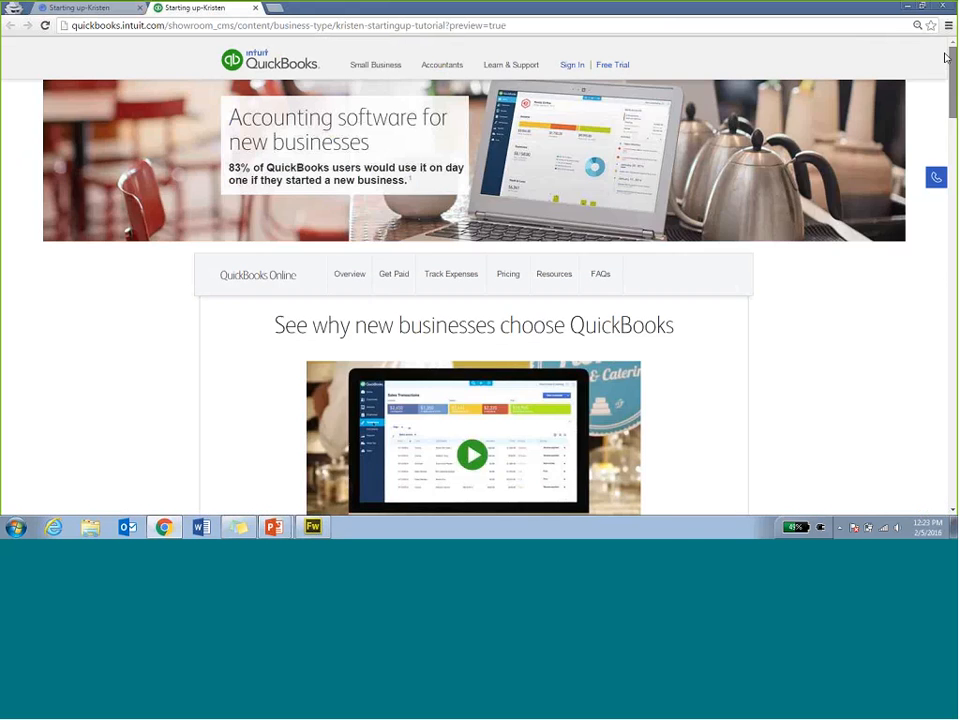
Step: Save the promo banner with a start date of 02/05/16 and reload the showroom preview of the page
click(79, 7)
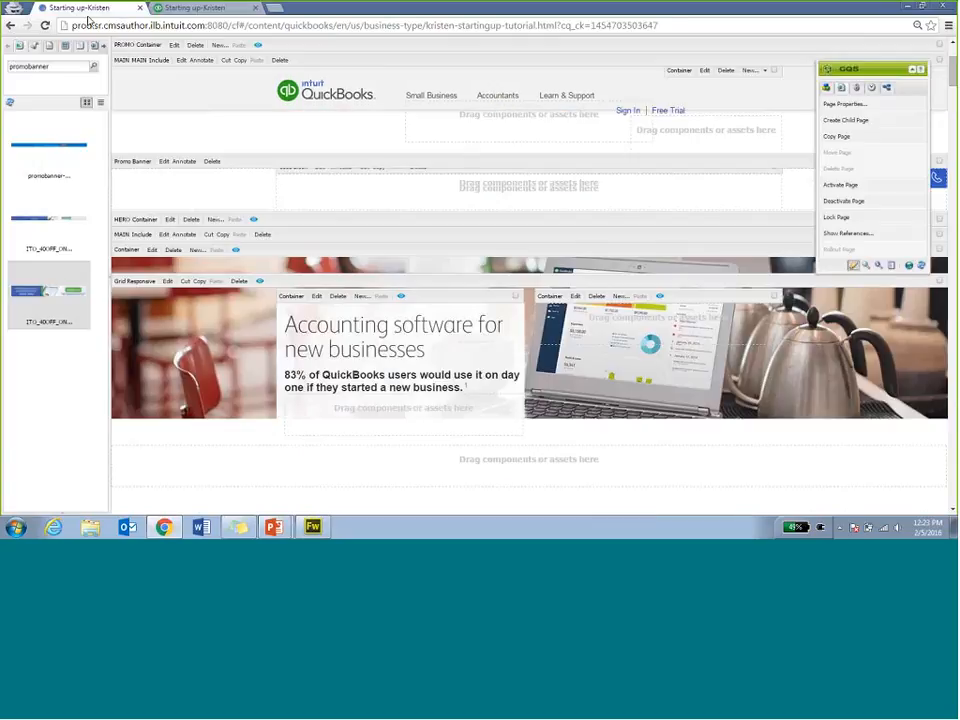
click(163, 162)
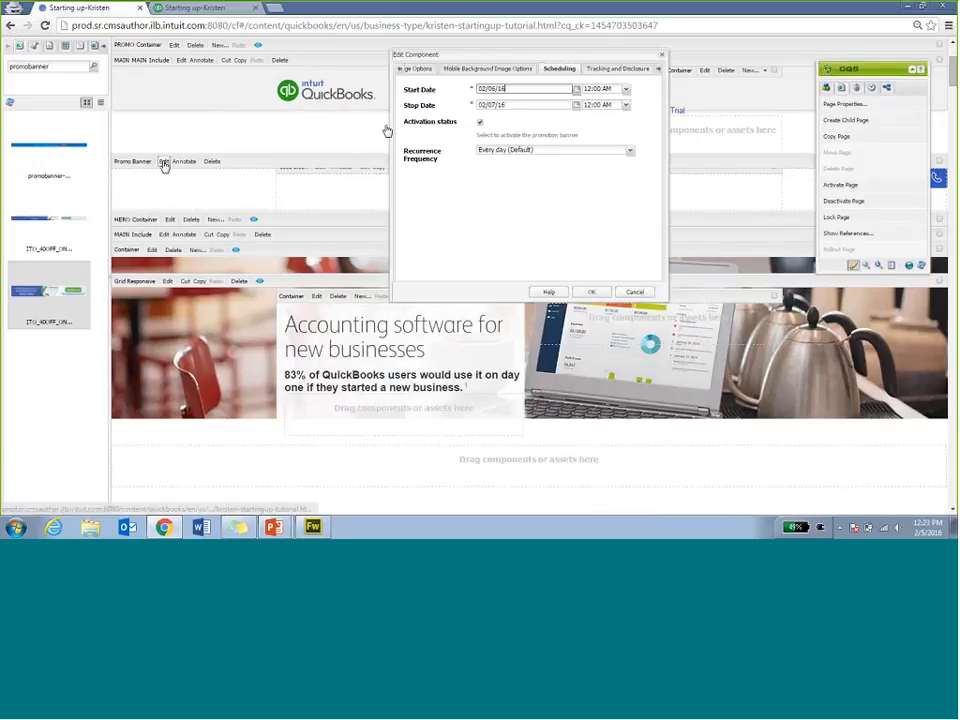
click(576, 89)
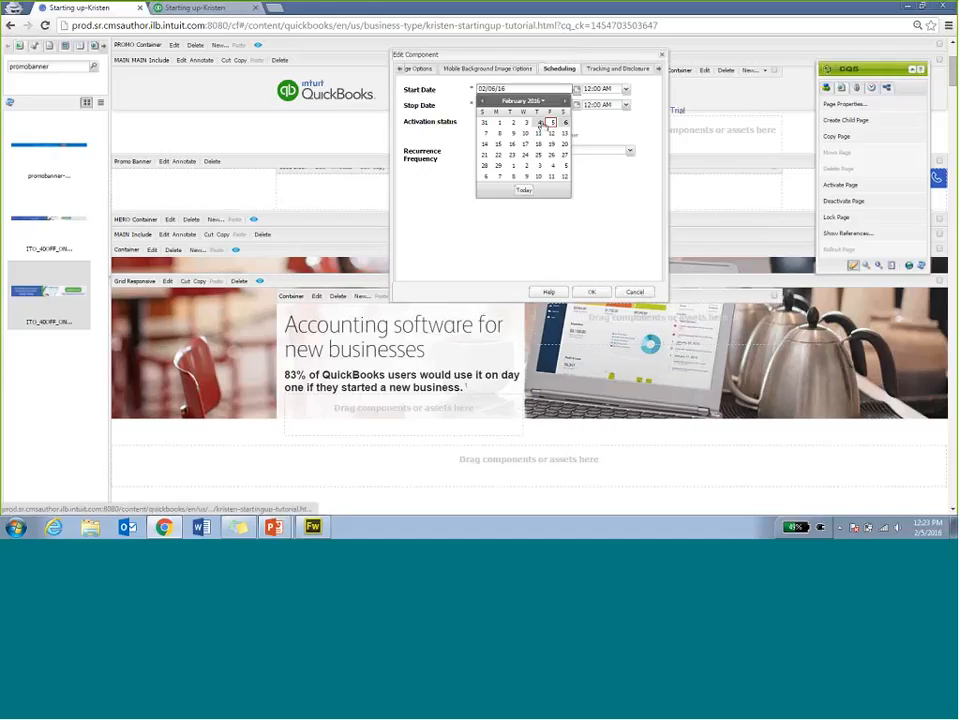
click(551, 122)
click(592, 293)
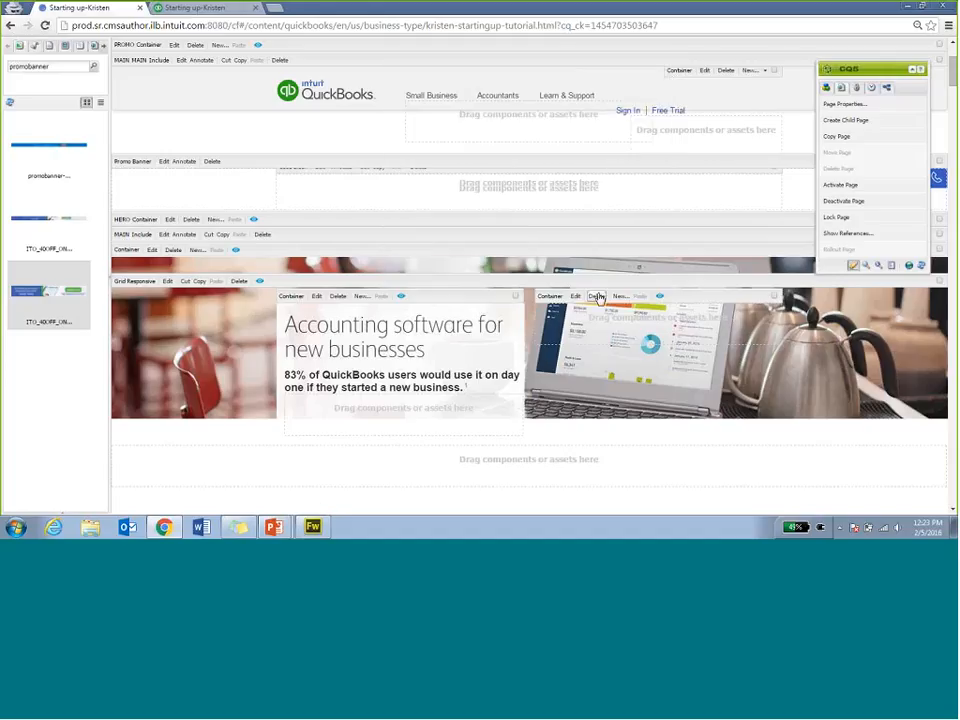
click(196, 8)
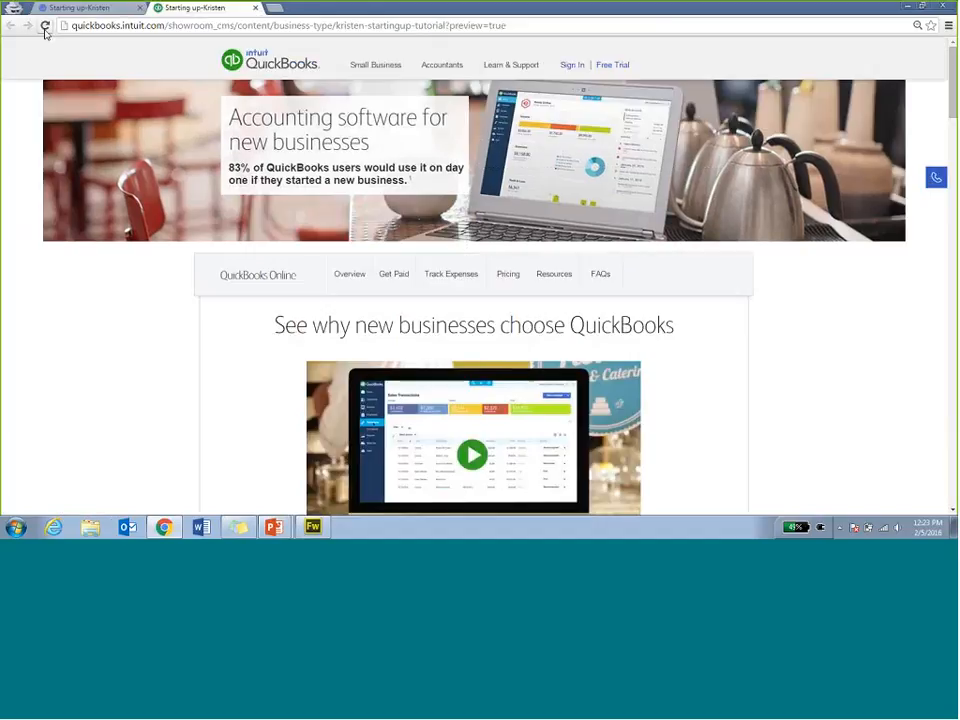
click(44, 30)
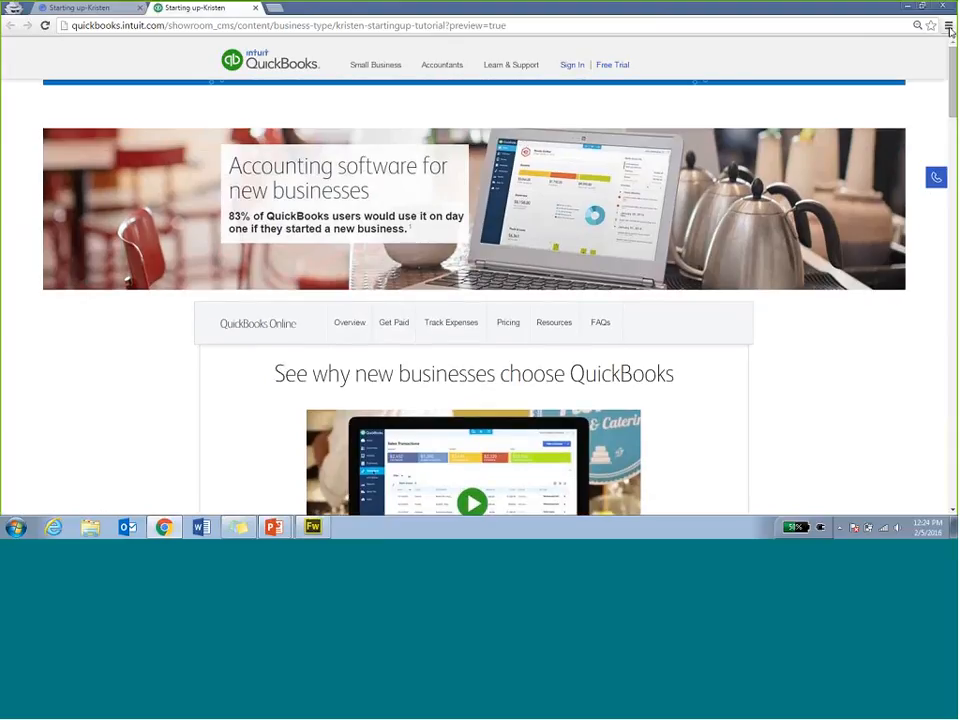
Step: Look at the components that can be inserted in the empty container below the promo banner, and cancel the insertion
click(82, 7)
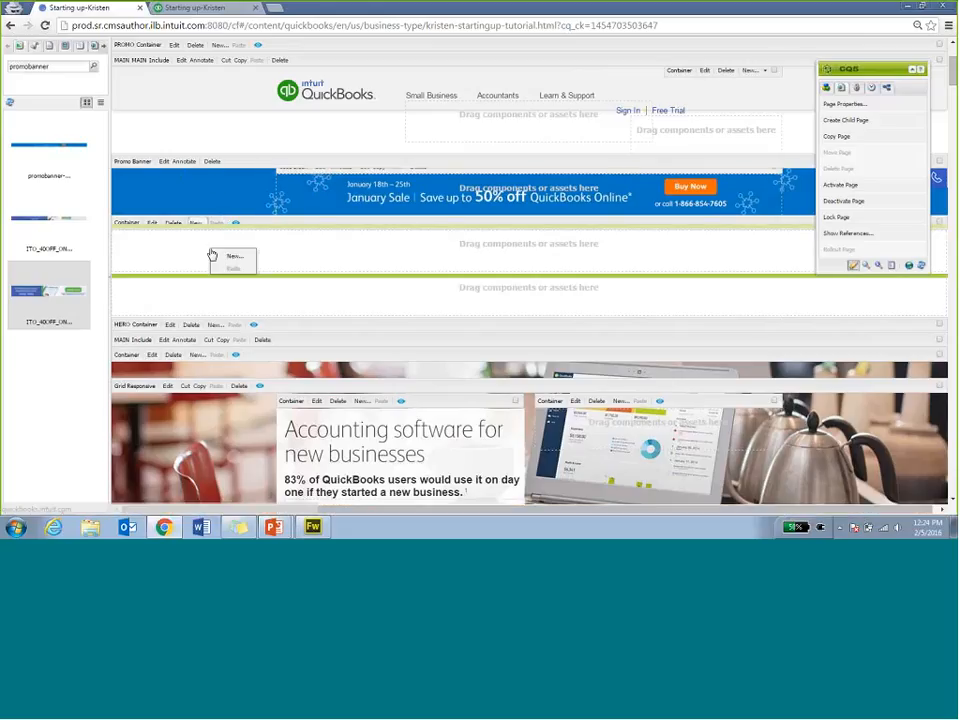
click(213, 255)
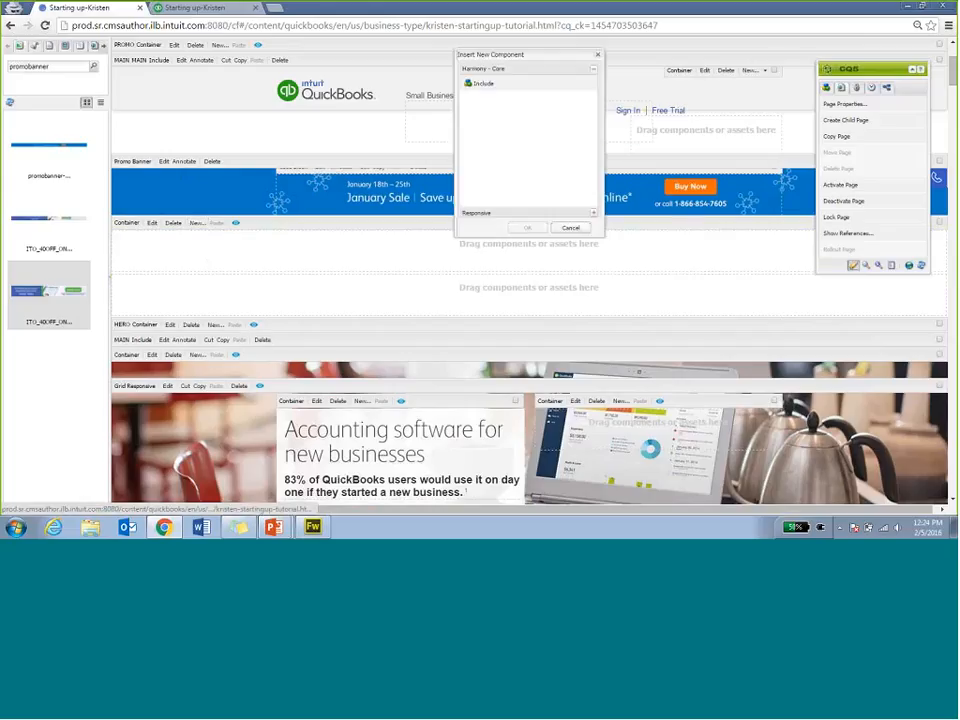
click(571, 229)
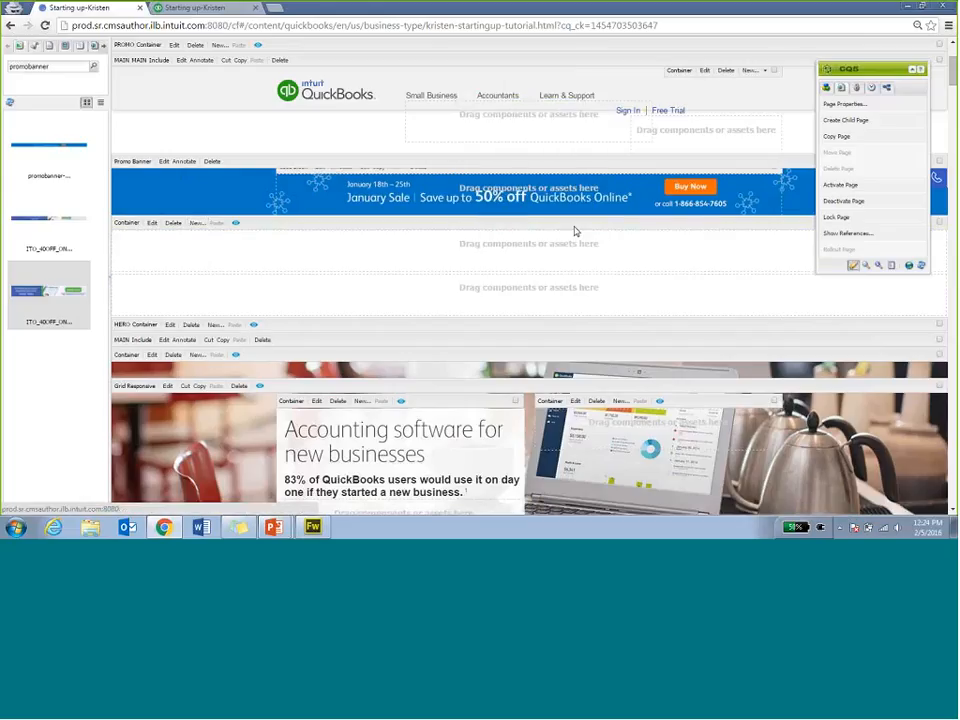
Step: Review the PROMO container's background image, attribute and scheduling settings, and close them without changes
click(175, 45)
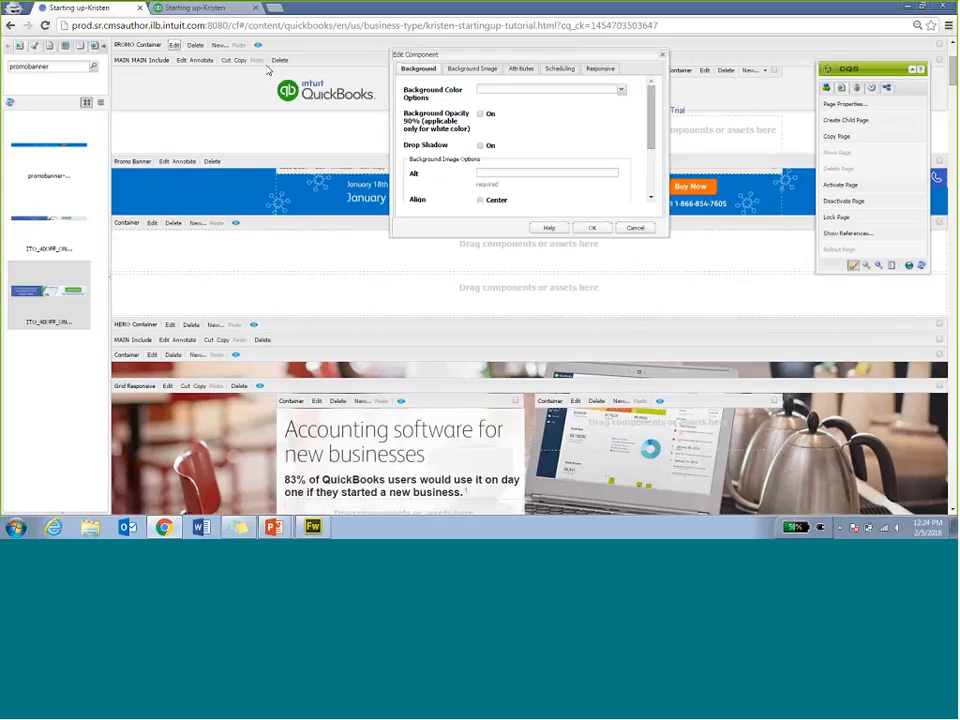
click(488, 69)
click(525, 69)
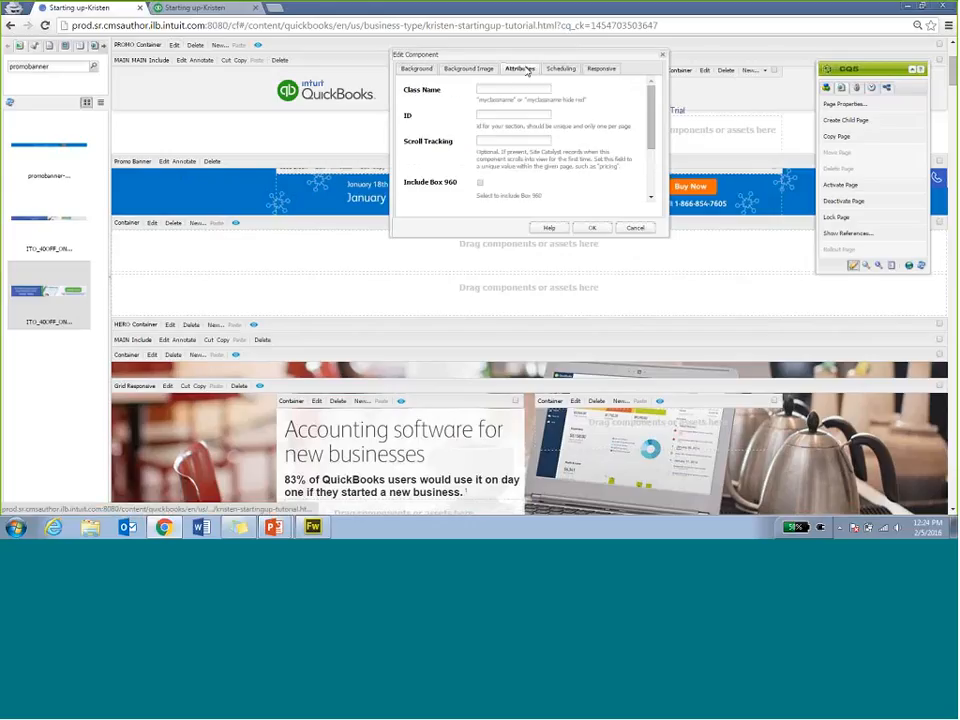
click(559, 69)
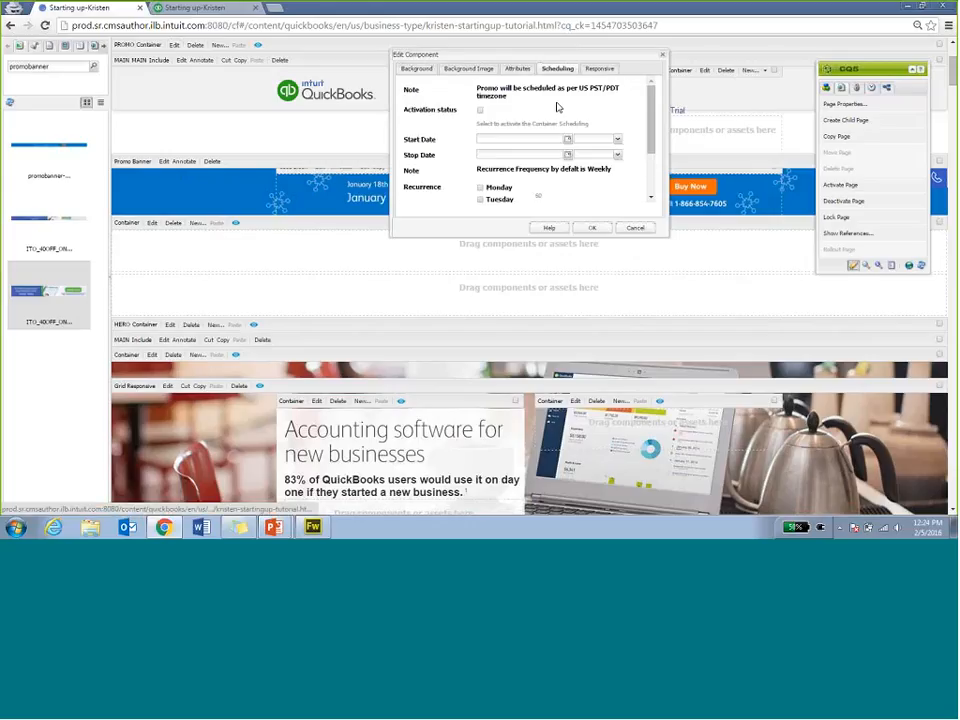
scroll(558, 107, down, 3)
click(635, 228)
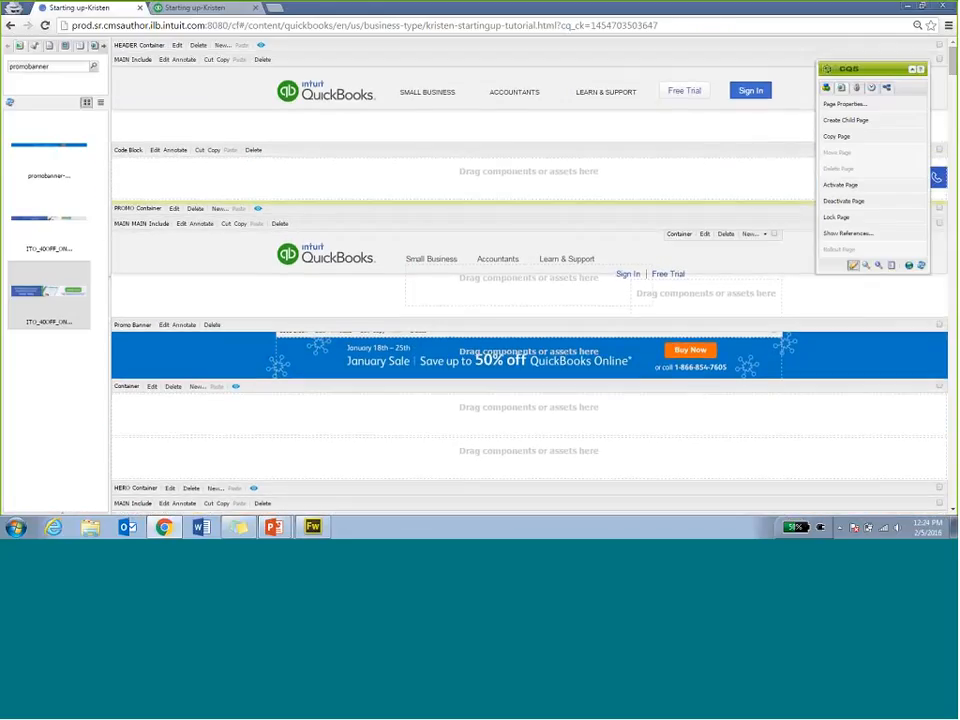
Step: Browse the Harmony - Core and Responsive components available for the header area's drop zone, and cancel the insertion
right_click(589, 167)
click(608, 171)
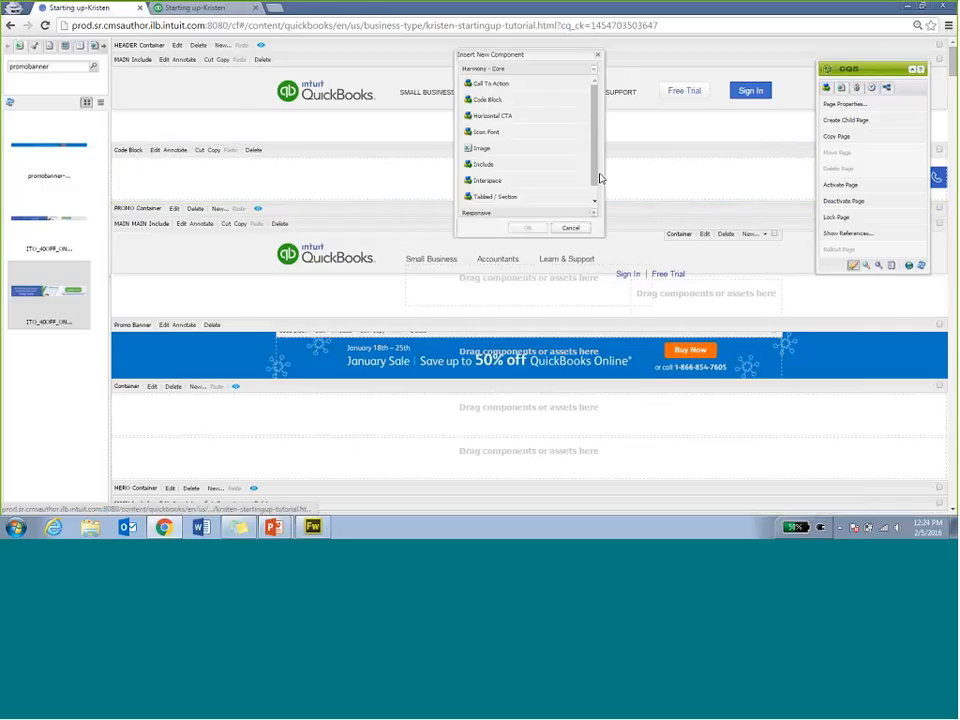
click(593, 212)
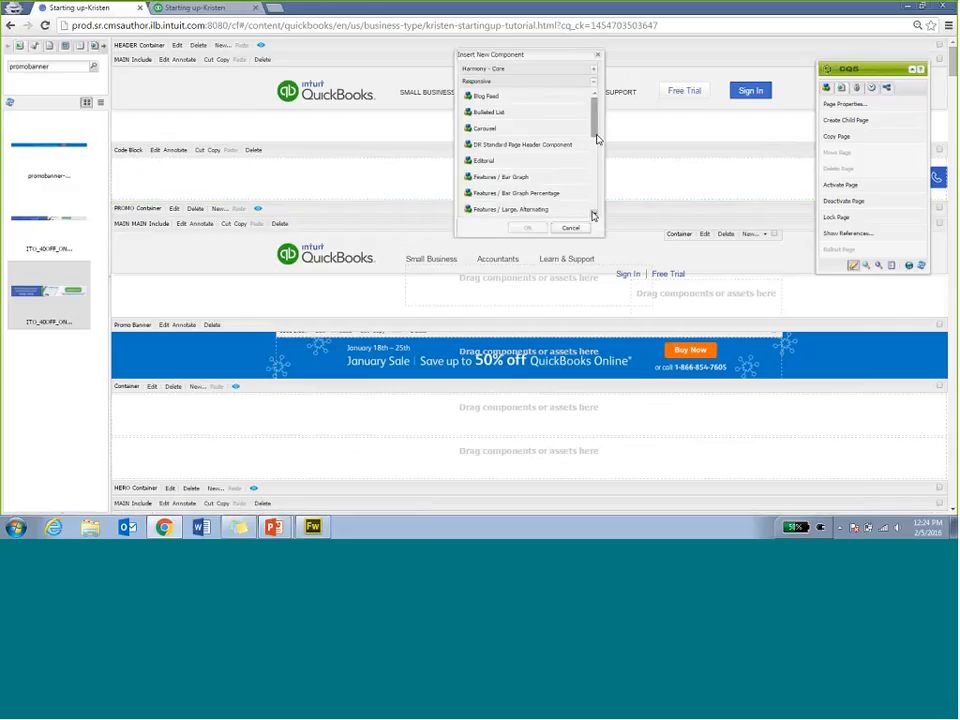
scroll(597, 139, down, 1)
drag(596, 165, 596, 204)
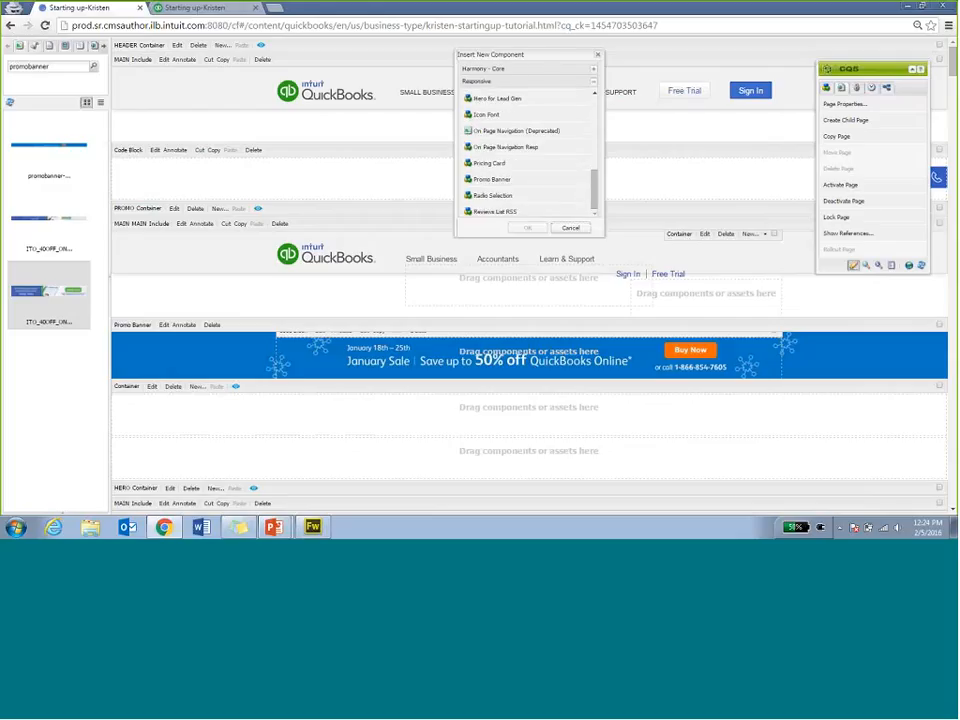
click(570, 228)
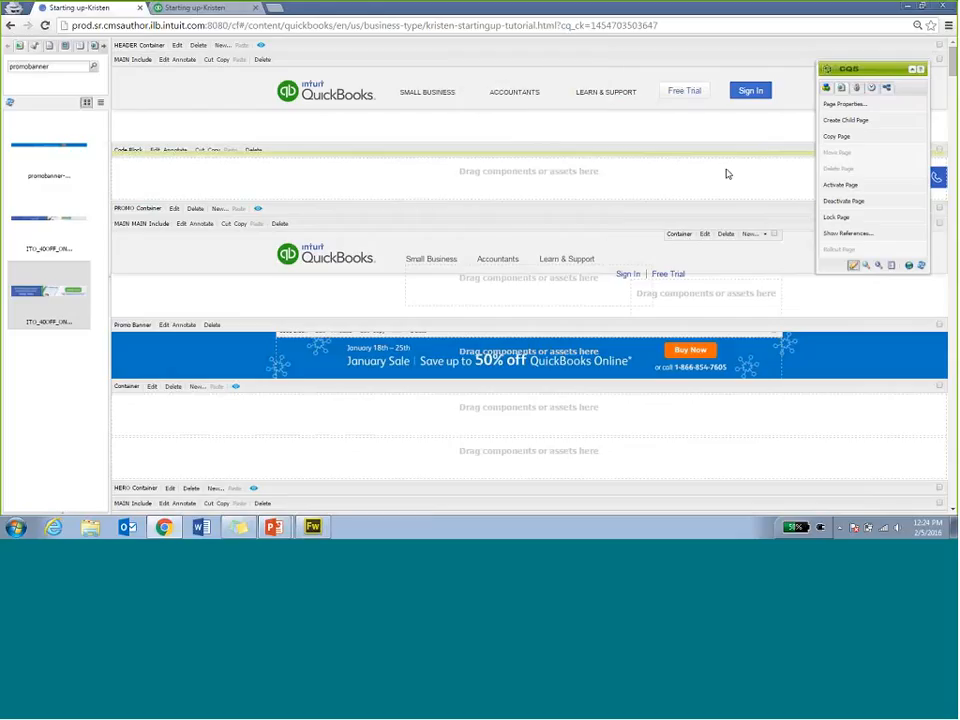
Step: Check the promo banner's placement below the navigation in the showroom preview
scroll(954, 72, down, 3)
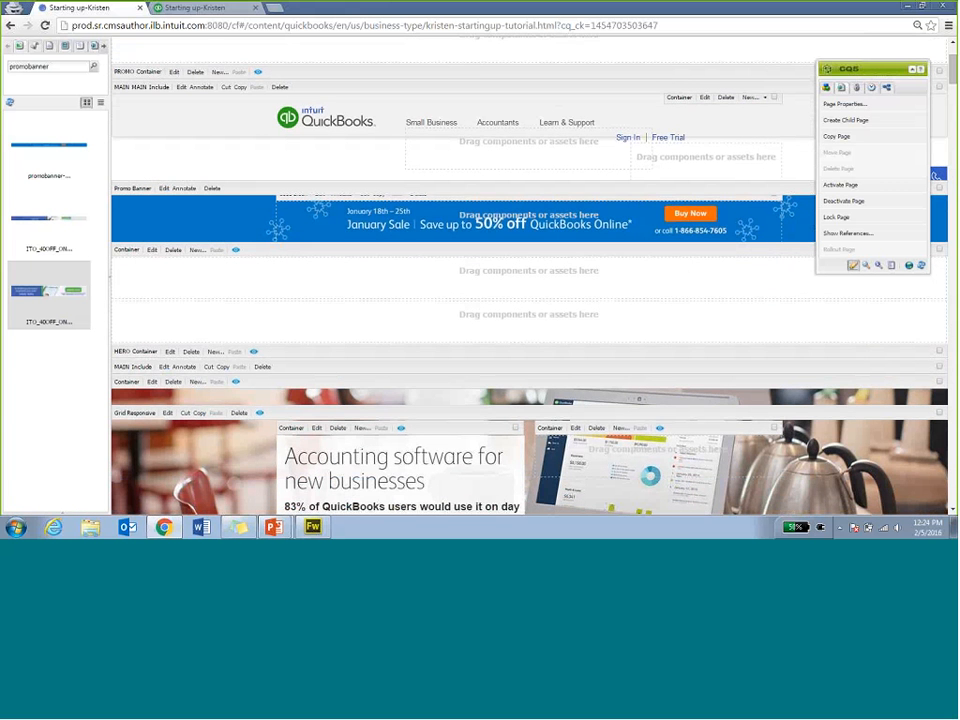
click(204, 10)
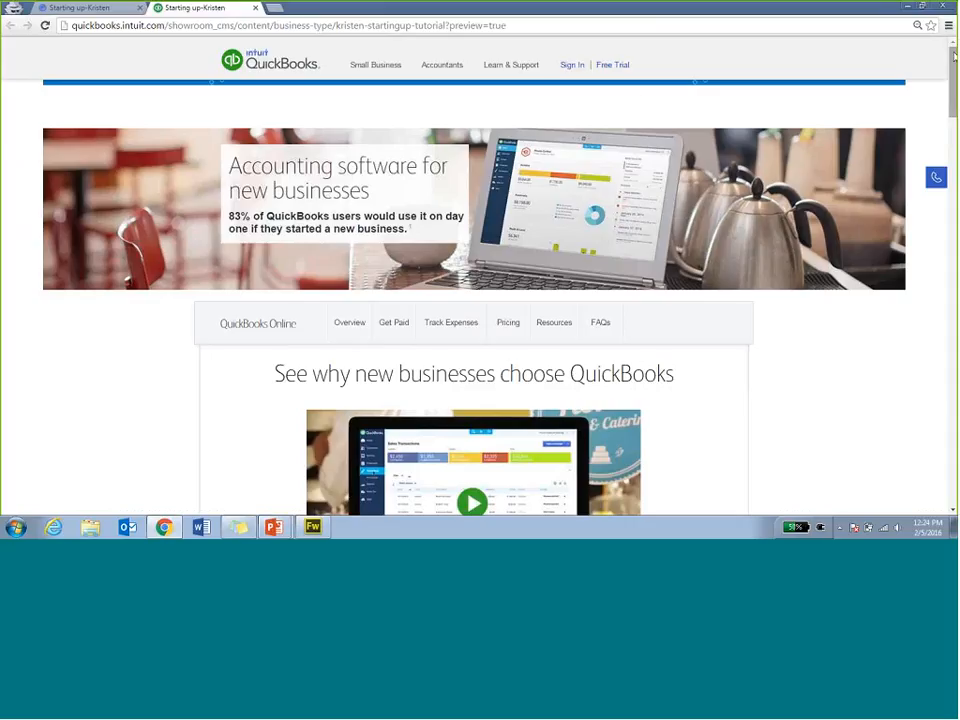
mouse_move(954, 57)
mouse_down()
mouse_move(954, 66)
mouse_move(954, 42)
mouse_up()
Step: Insert a second Promo Banner component in the container directly below the existing January Sale banner
click(62, 9)
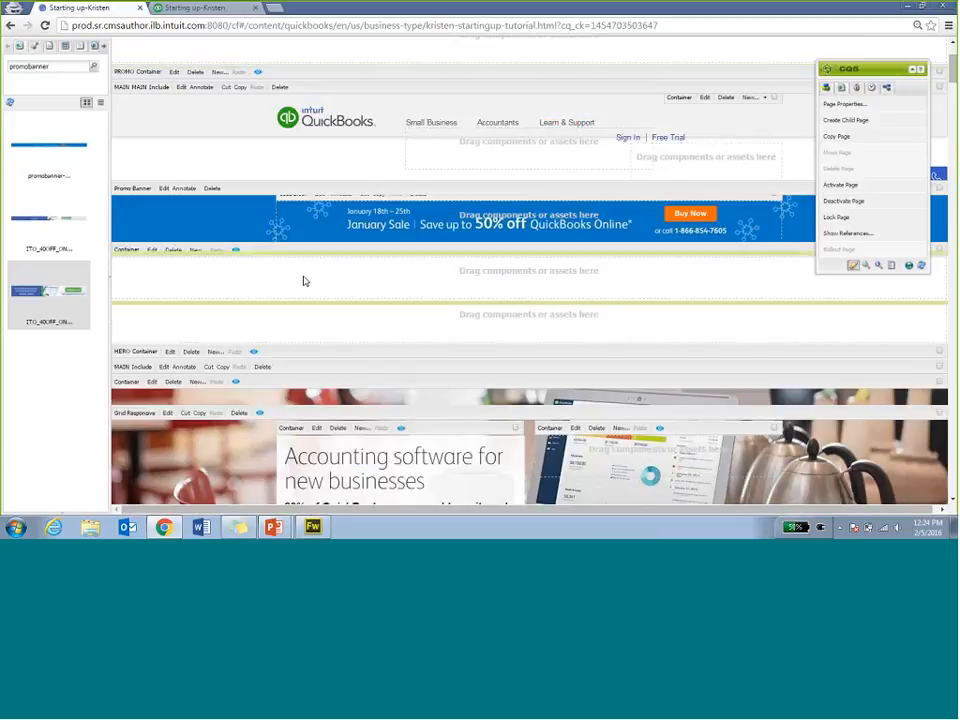
right_click(367, 285)
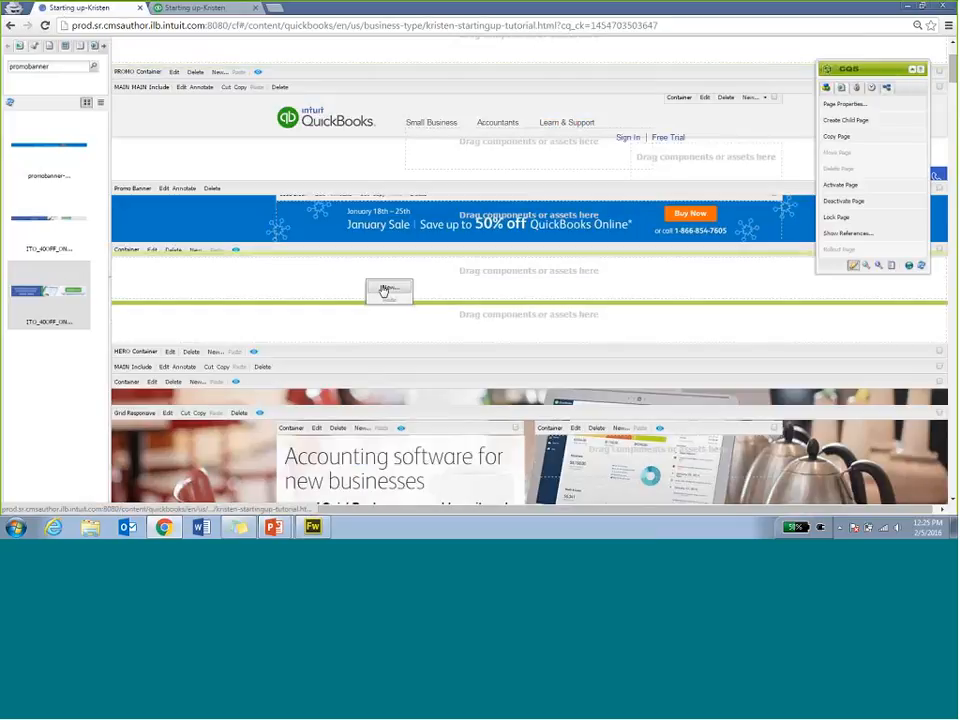
click(385, 289)
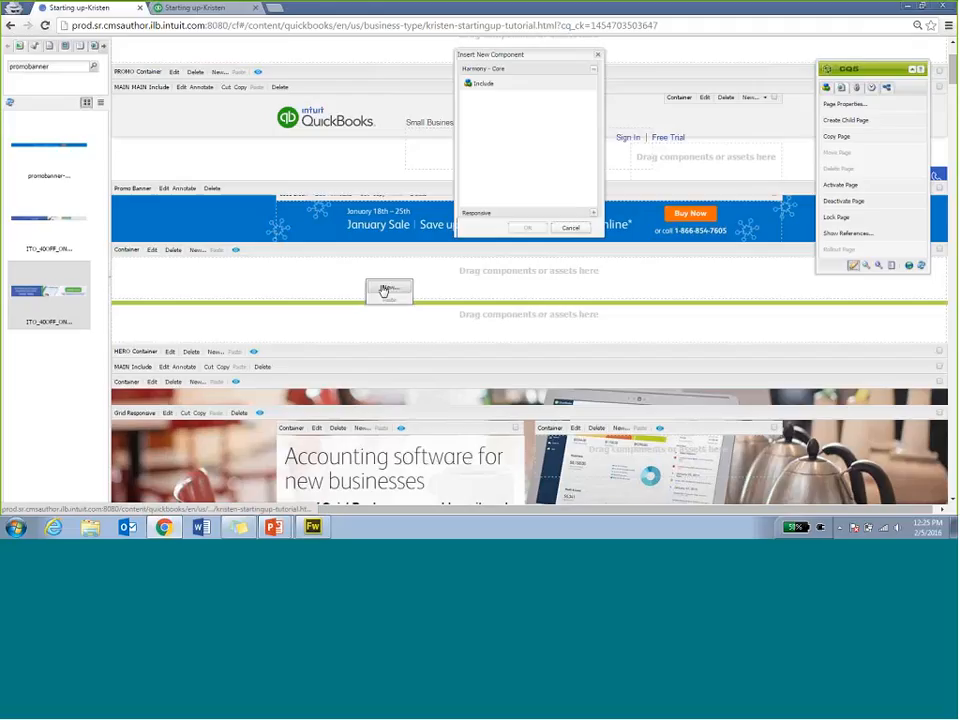
click(593, 213)
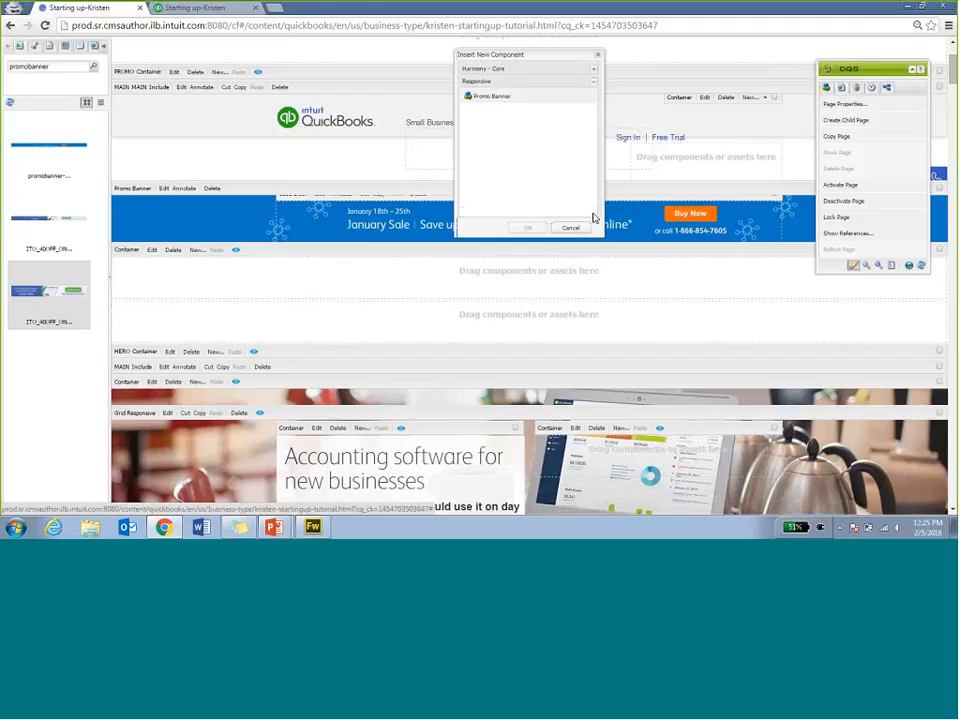
click(550, 97)
click(525, 228)
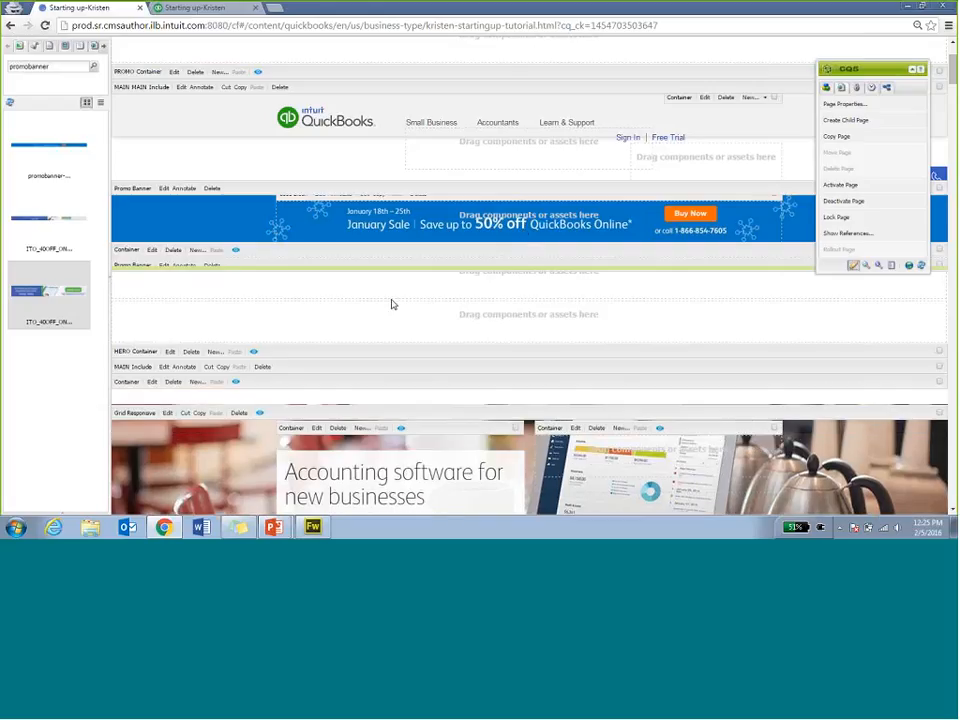
Step: Assign the blue January Sale image as the new banner's 1600x100 background and the SAVE 40% image as its 584x90 mobile background
click(164, 265)
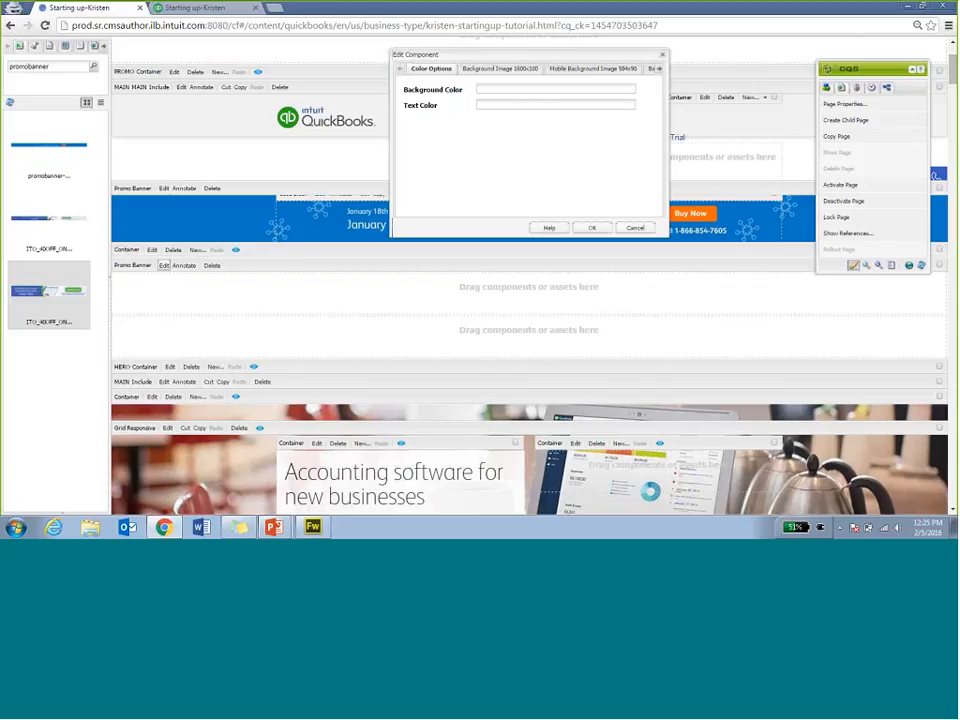
click(500, 68)
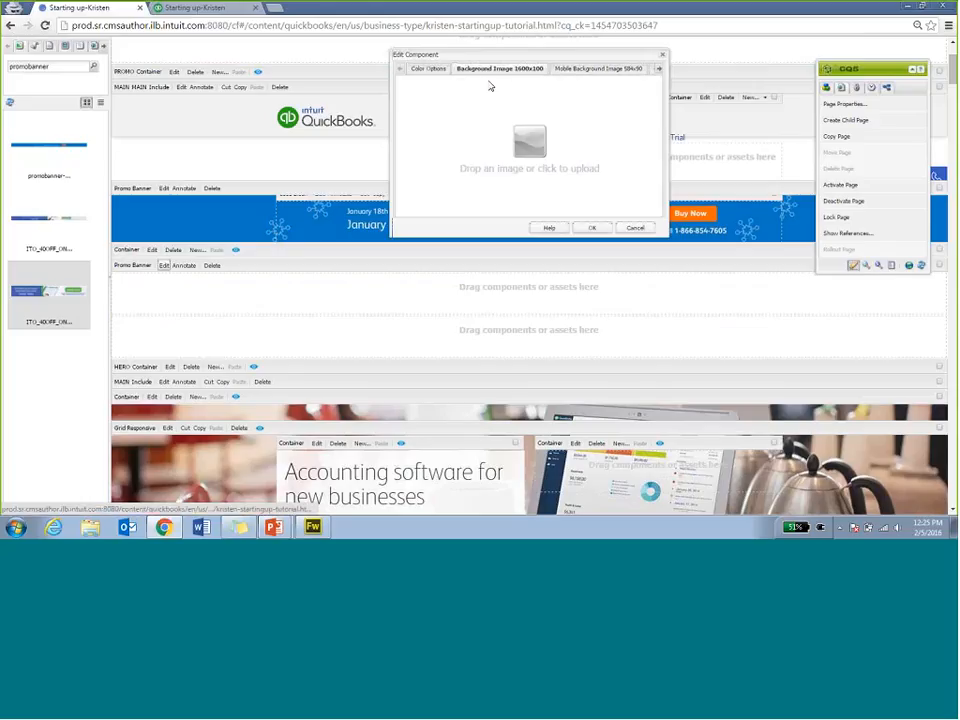
drag(43, 154, 440, 150)
click(602, 71)
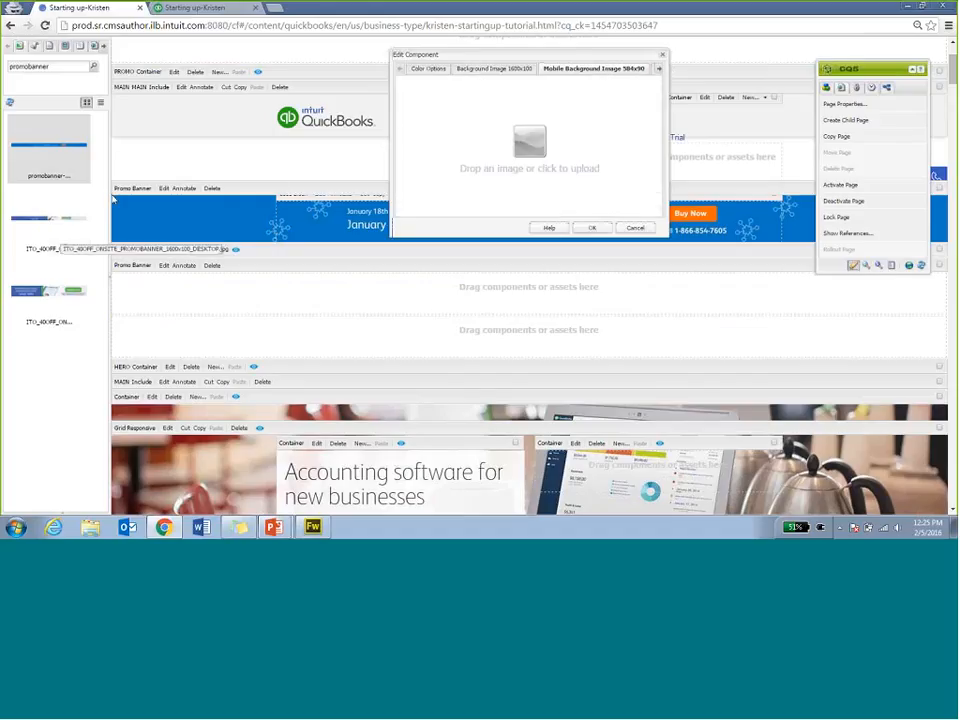
click(495, 69)
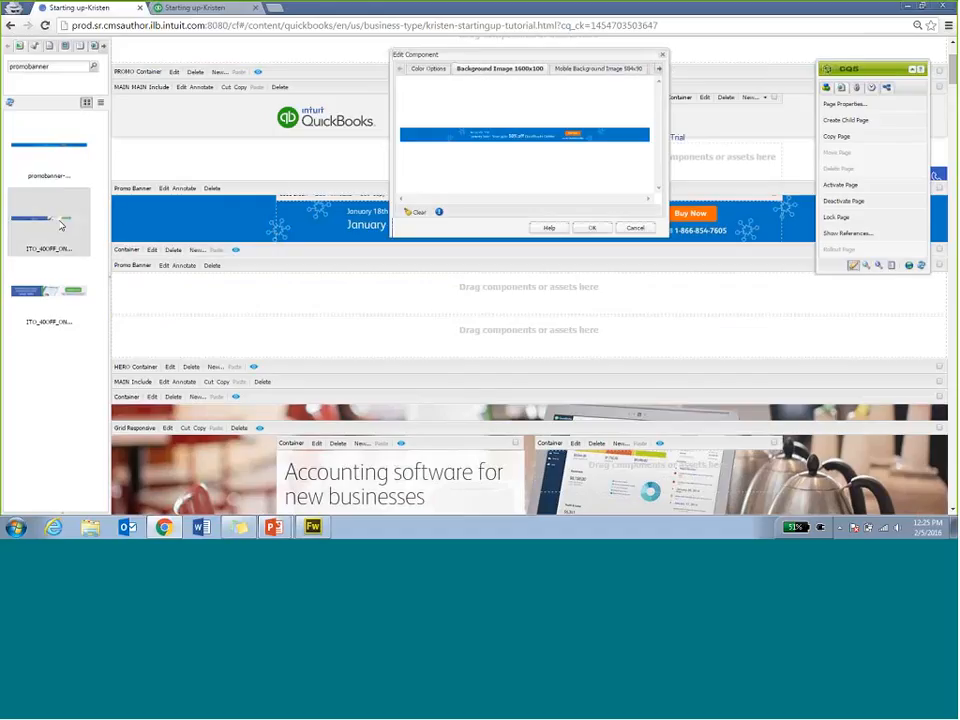
click(597, 68)
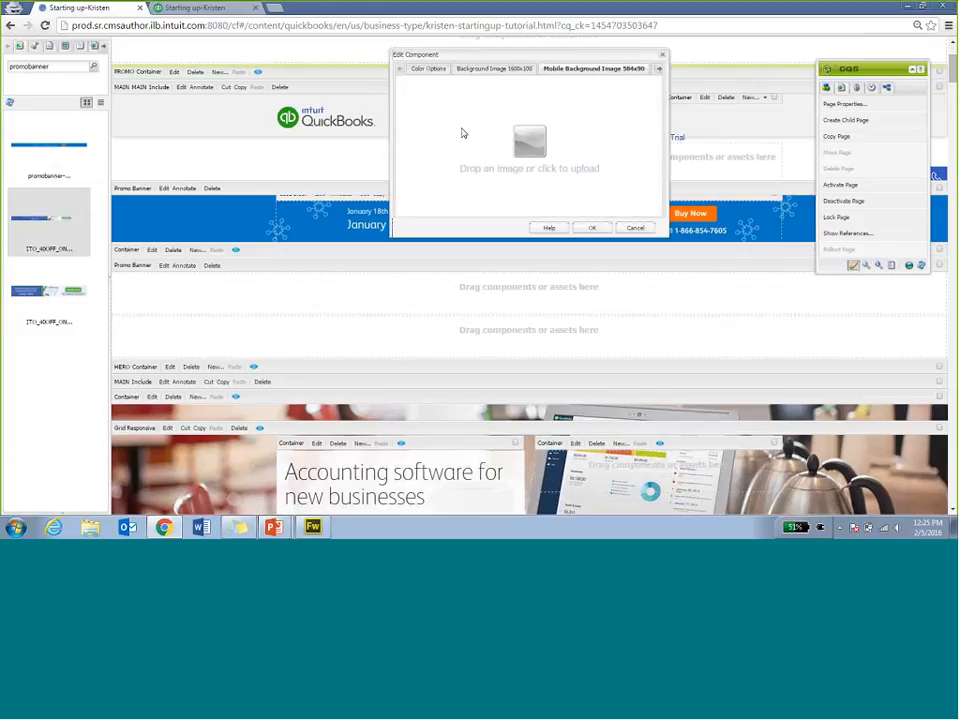
drag(71, 291, 490, 145)
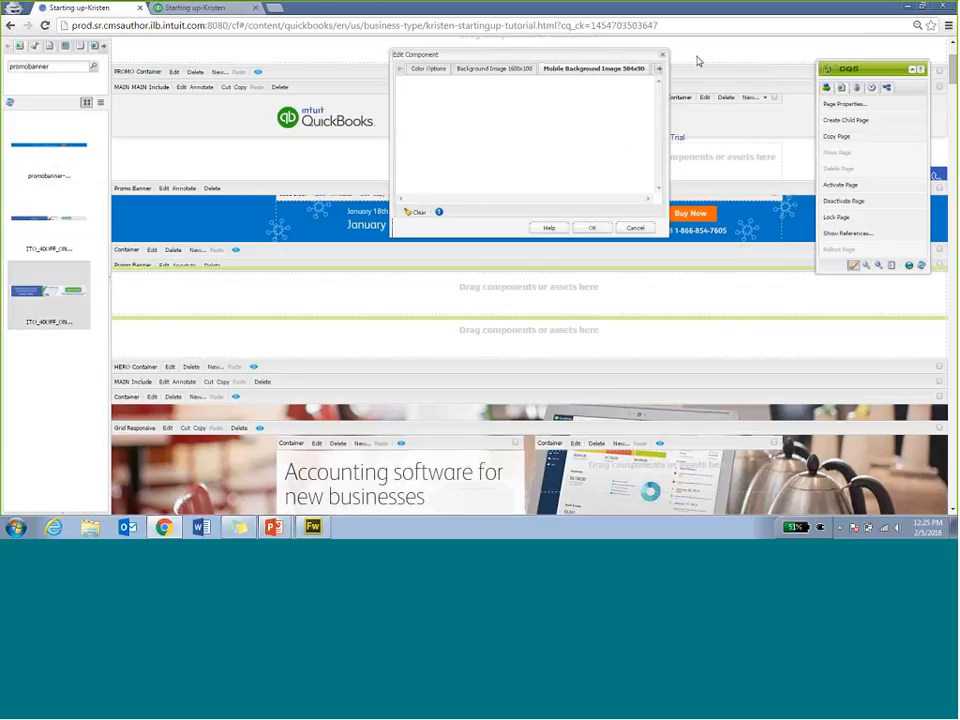
Step: Set the new promo banner's scheduled start to 02/08/16 at 12:00 AM
click(659, 68)
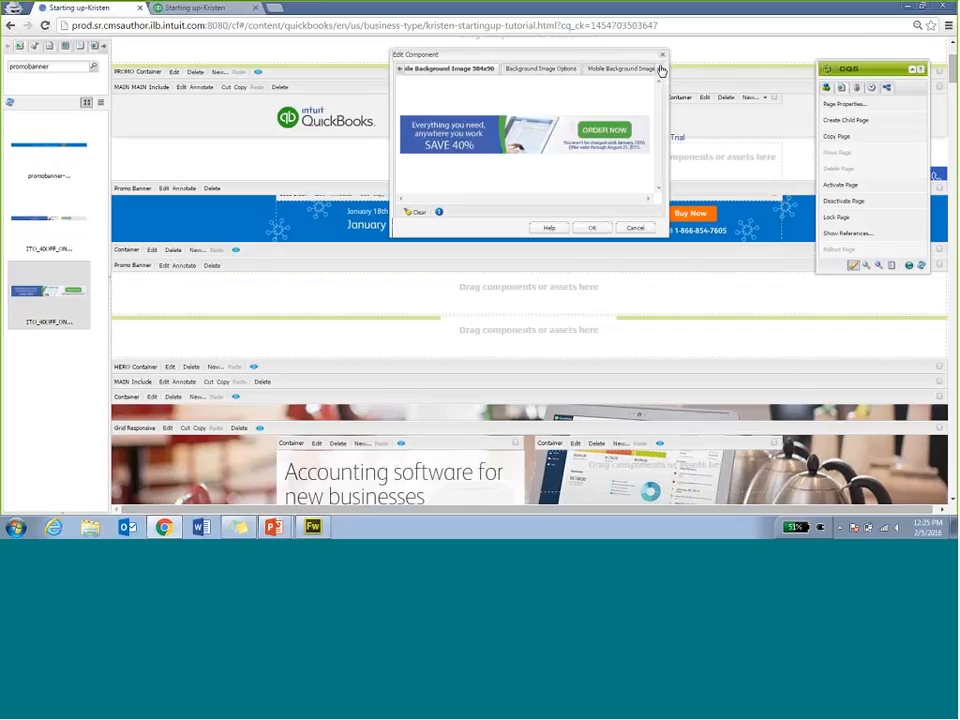
click(660, 68)
click(594, 69)
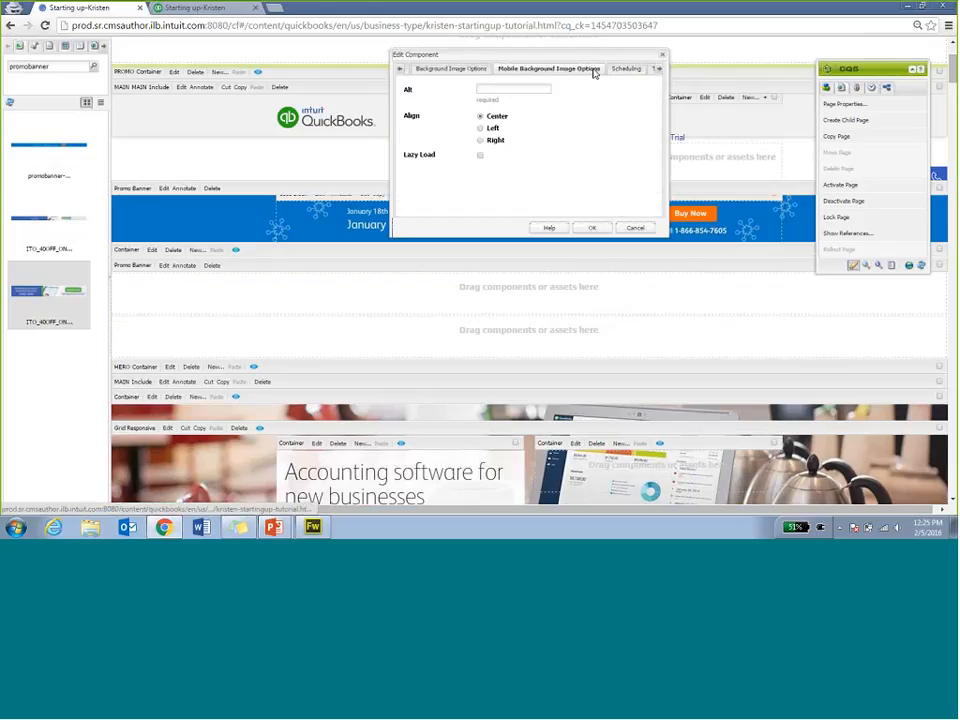
click(626, 69)
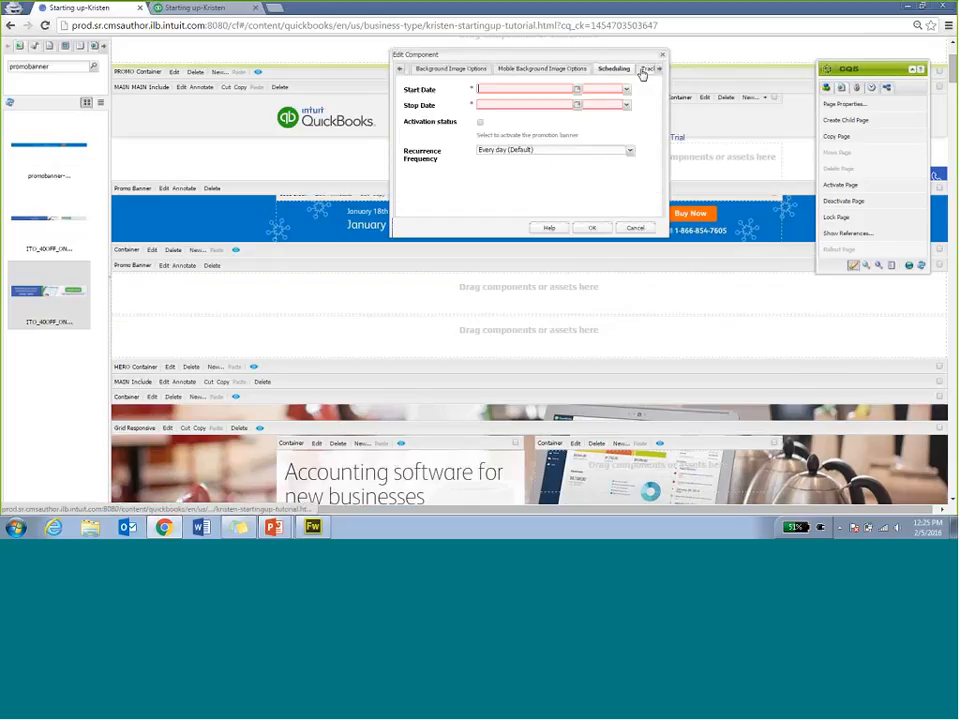
click(577, 91)
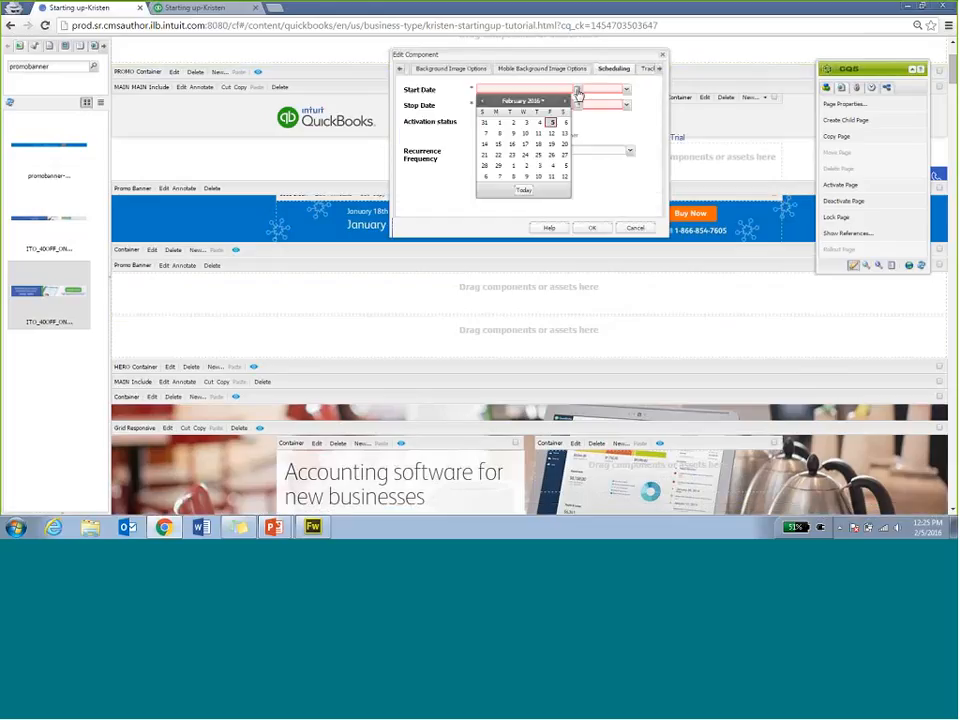
click(499, 133)
click(626, 89)
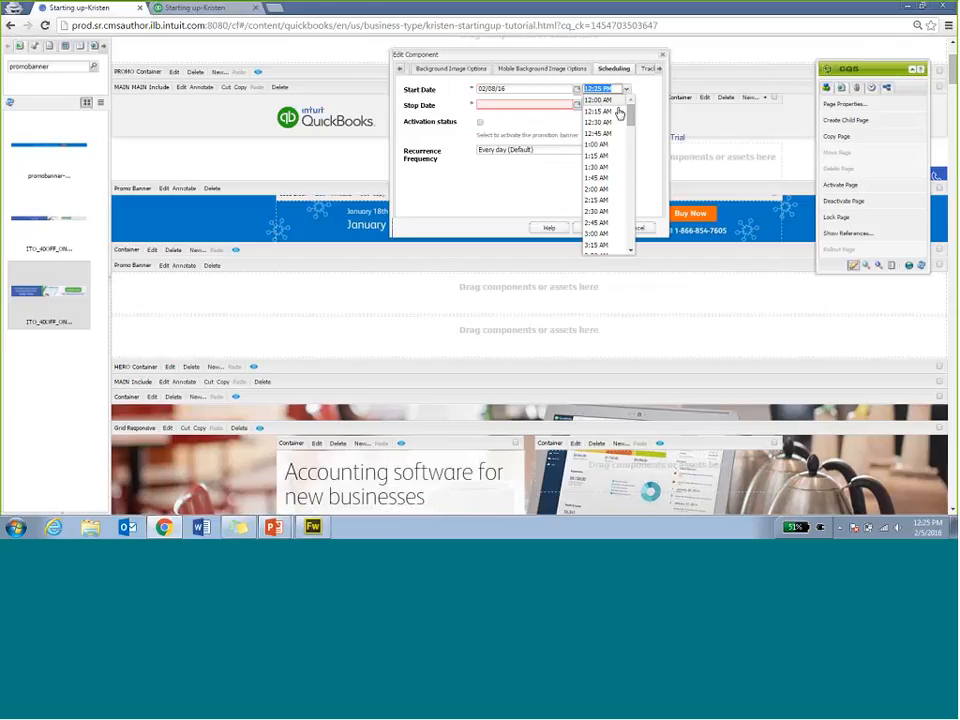
click(614, 103)
Step: Set the new banner's scheduled stop to 02/09/16 at 12:00 AM and turn on its activation status
click(577, 104)
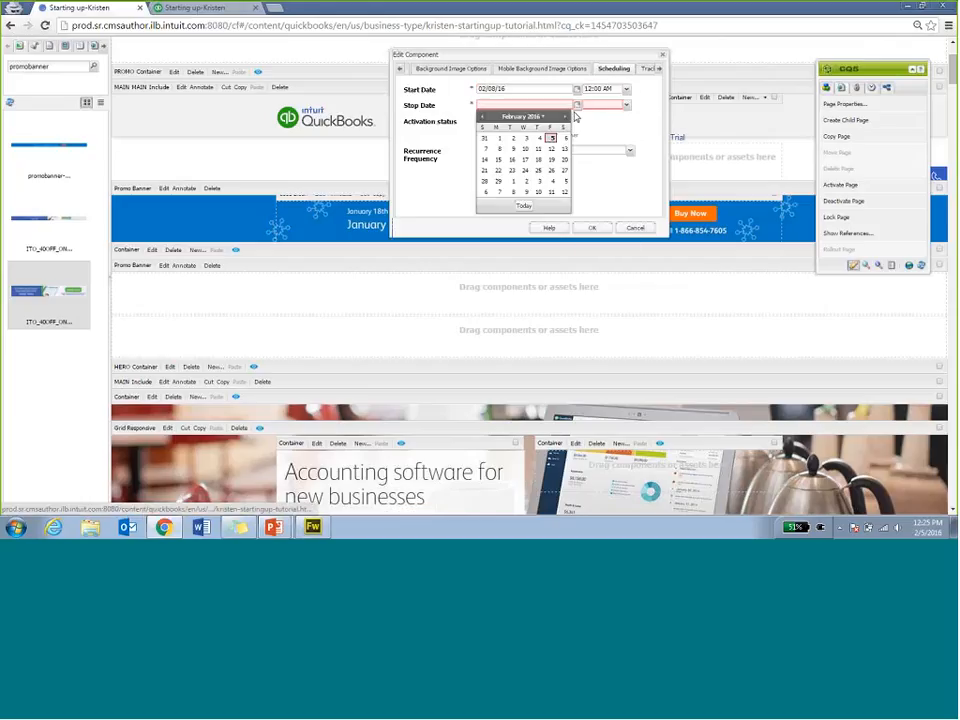
click(513, 149)
click(627, 106)
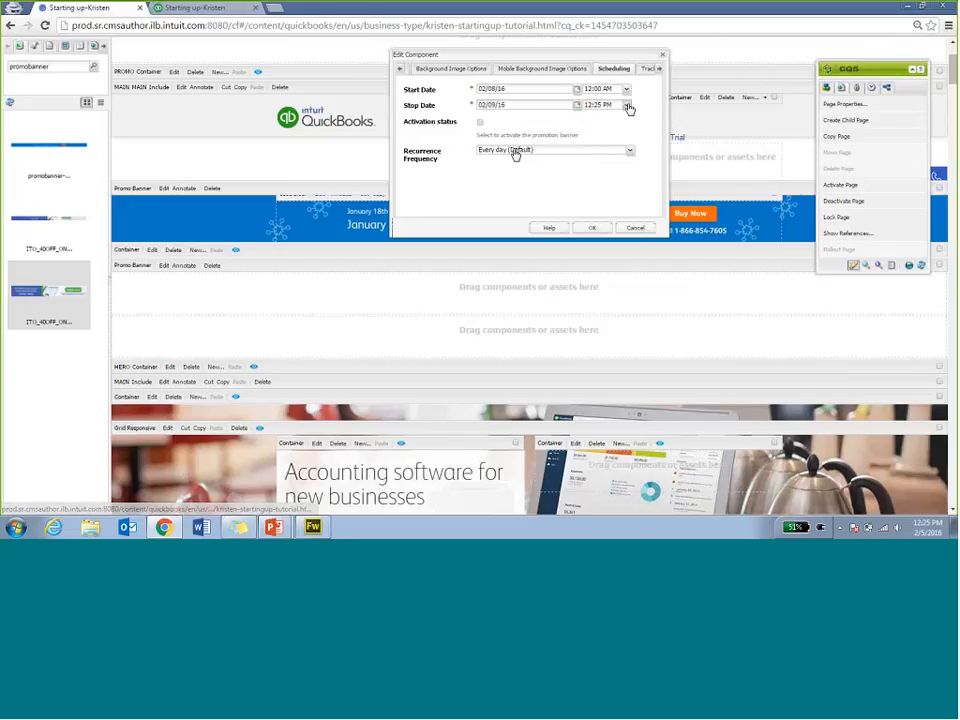
click(628, 108)
click(605, 119)
click(480, 122)
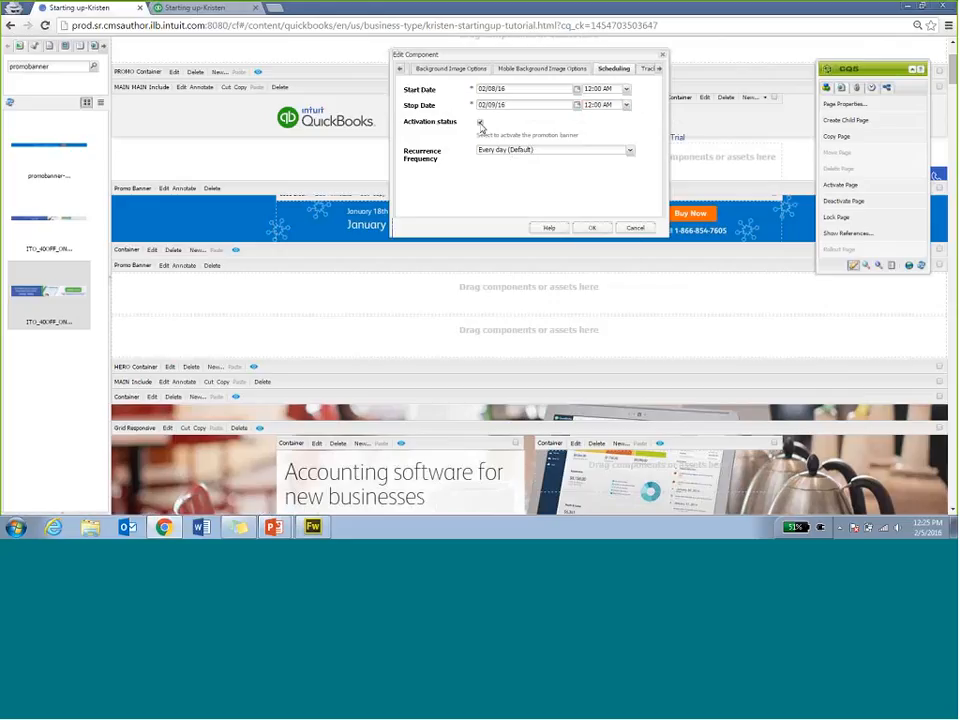
Step: Enter "test 2" as the new banner's promotion disclosure text
click(646, 69)
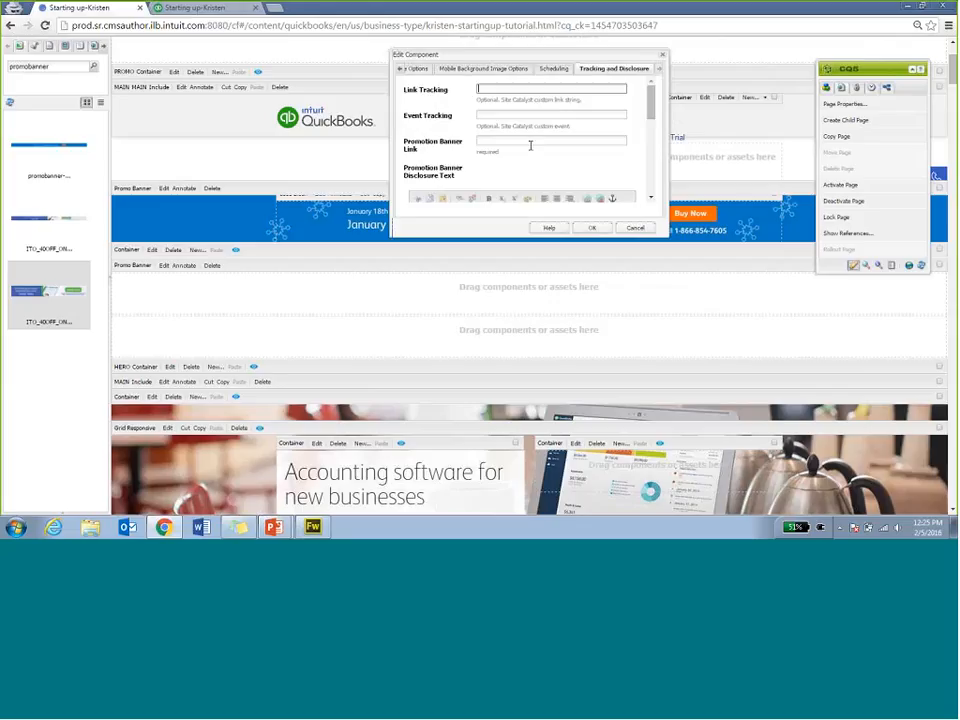
drag(652, 92, 651, 120)
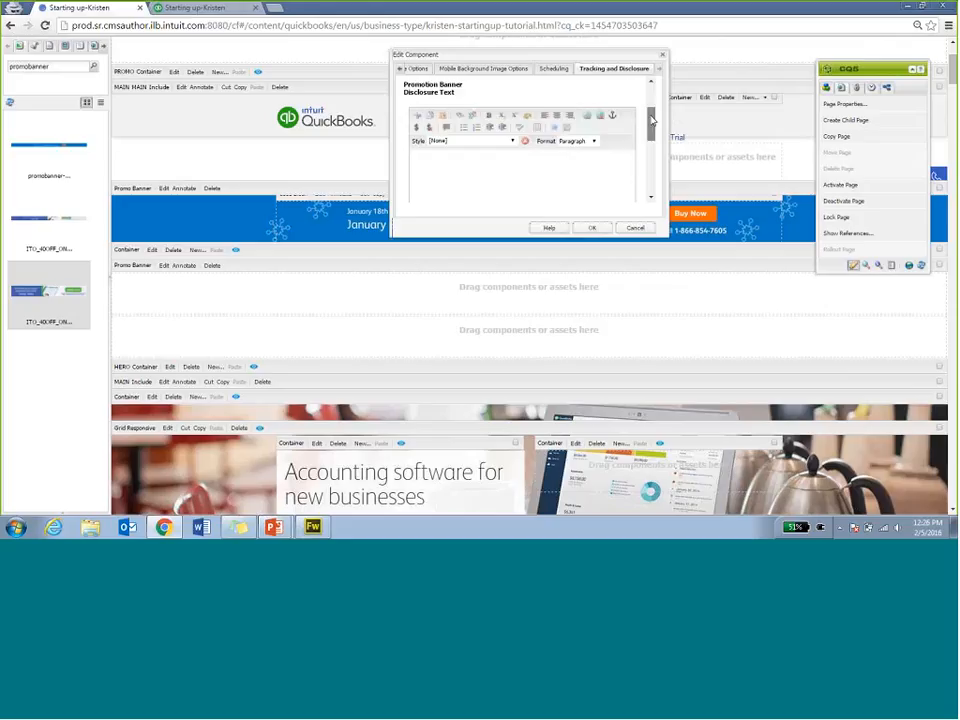
click(522, 170)
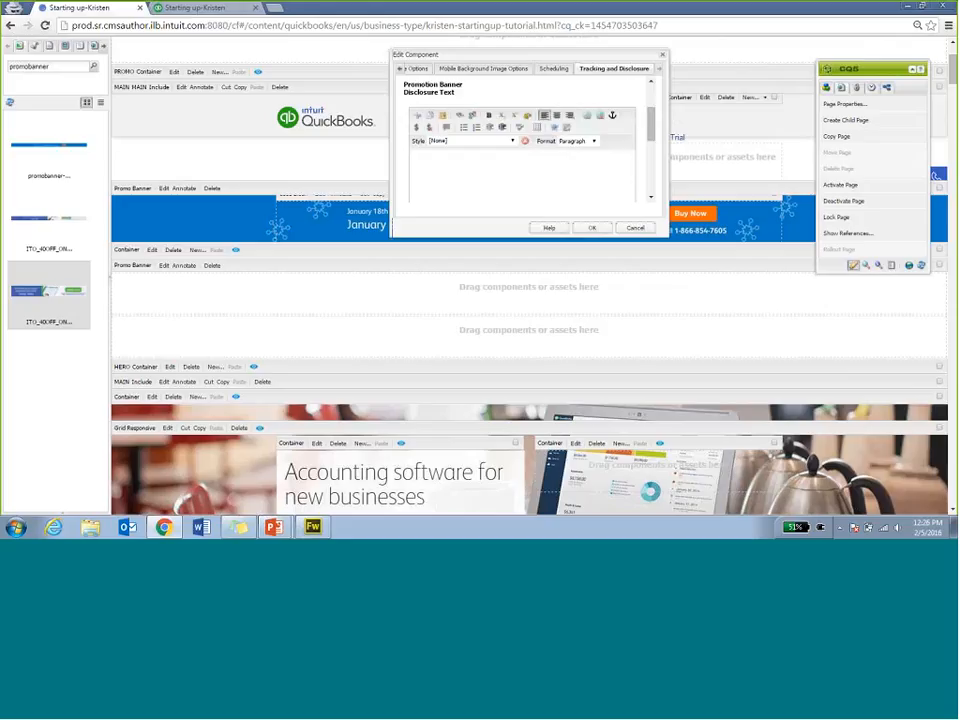
text(test 2)
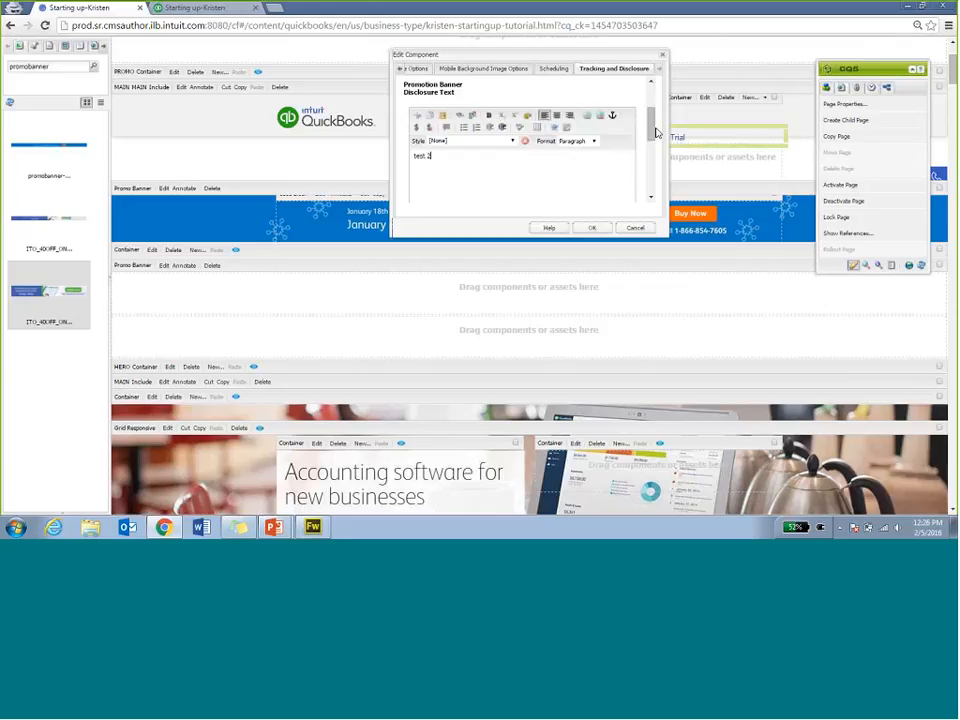
scroll(651, 110, up, 2)
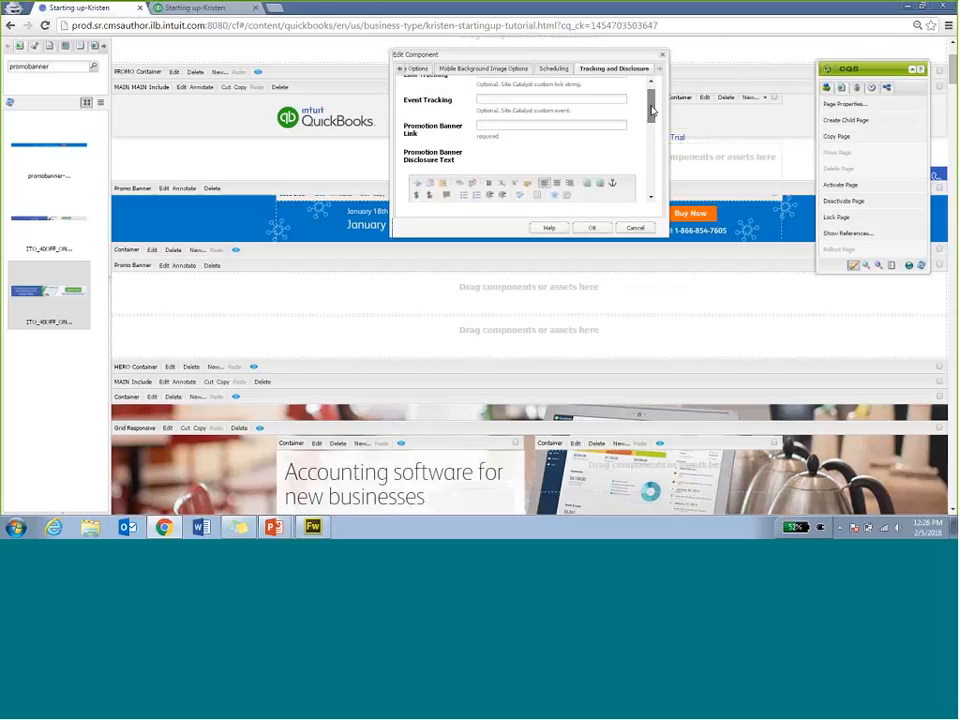
click(535, 124)
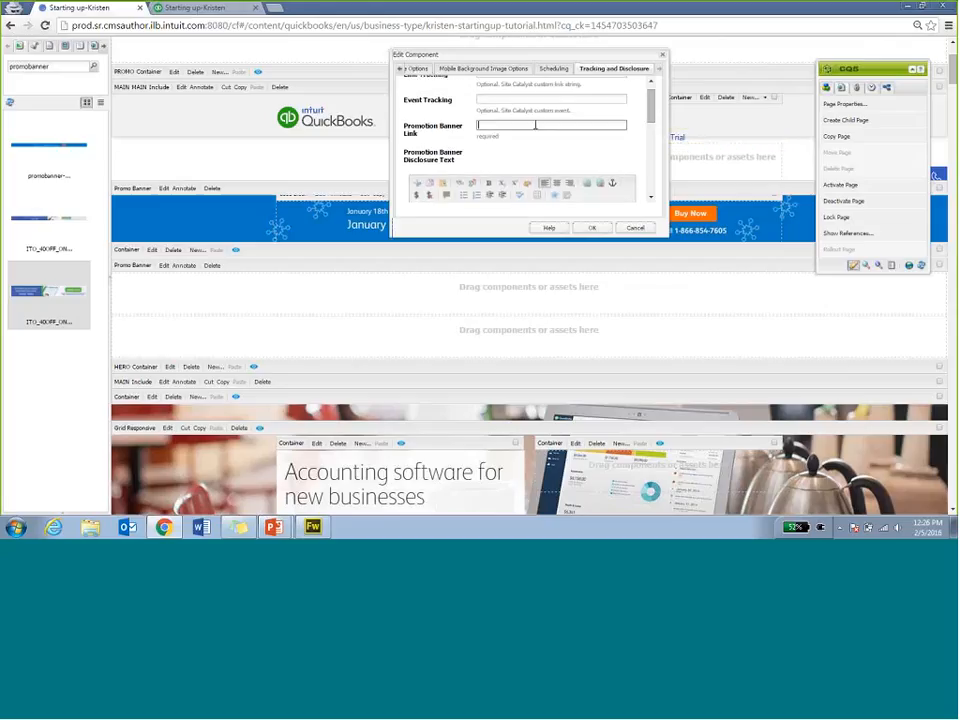
text(http://quickbooks.intuit.com)
Step: Set the new banner's link tracking to "promo-banner" and save the component
scroll(605, 88, up, 1)
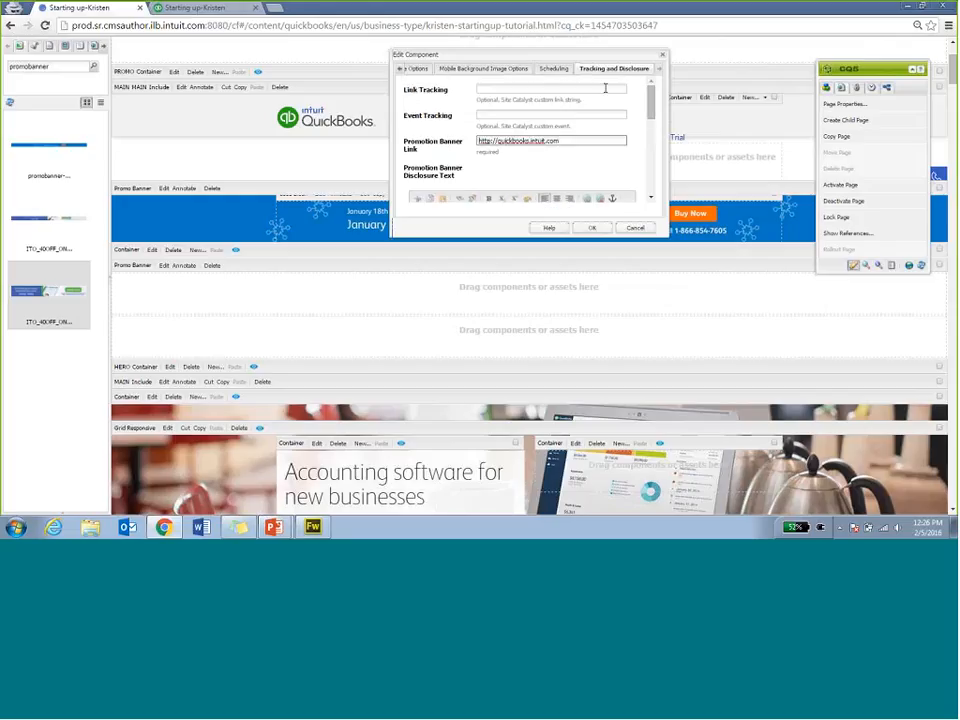
click(605, 88)
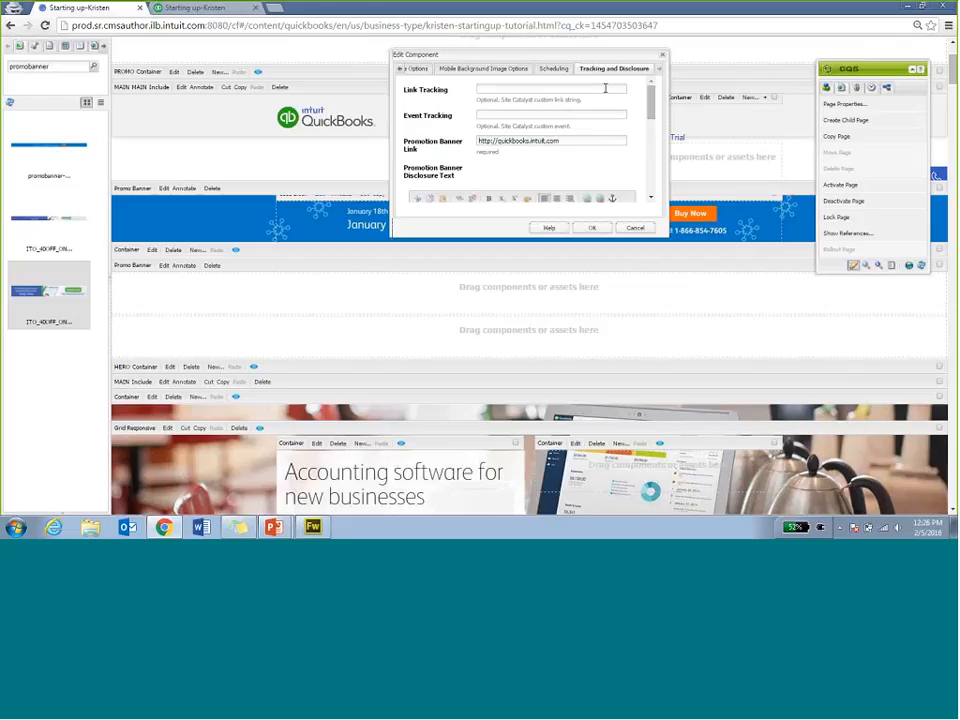
text(promo b)
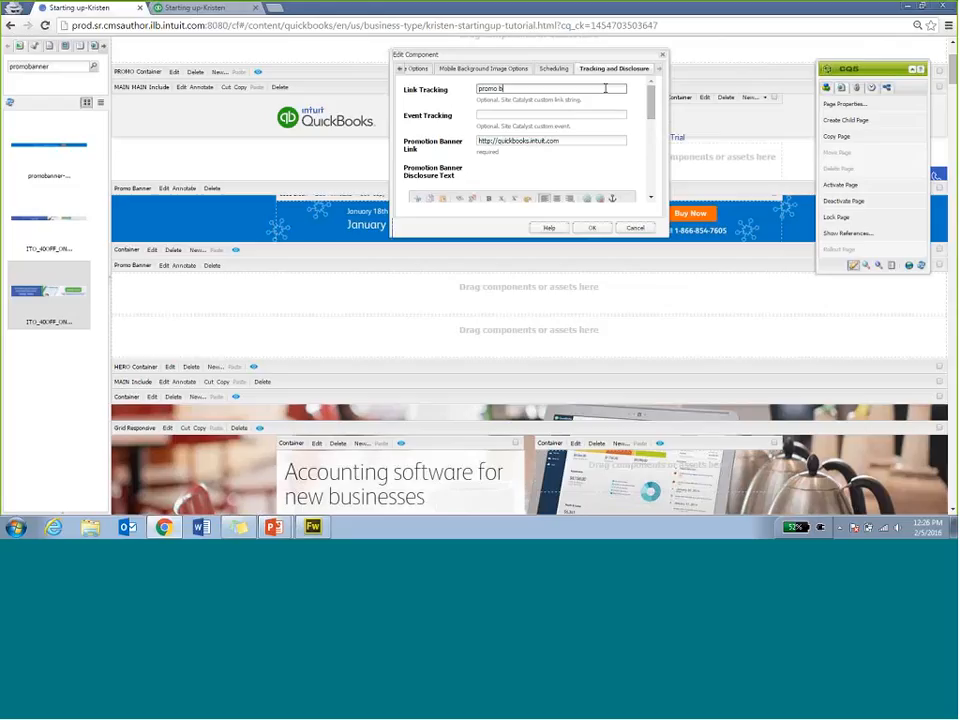
text(anner)
click(600, 228)
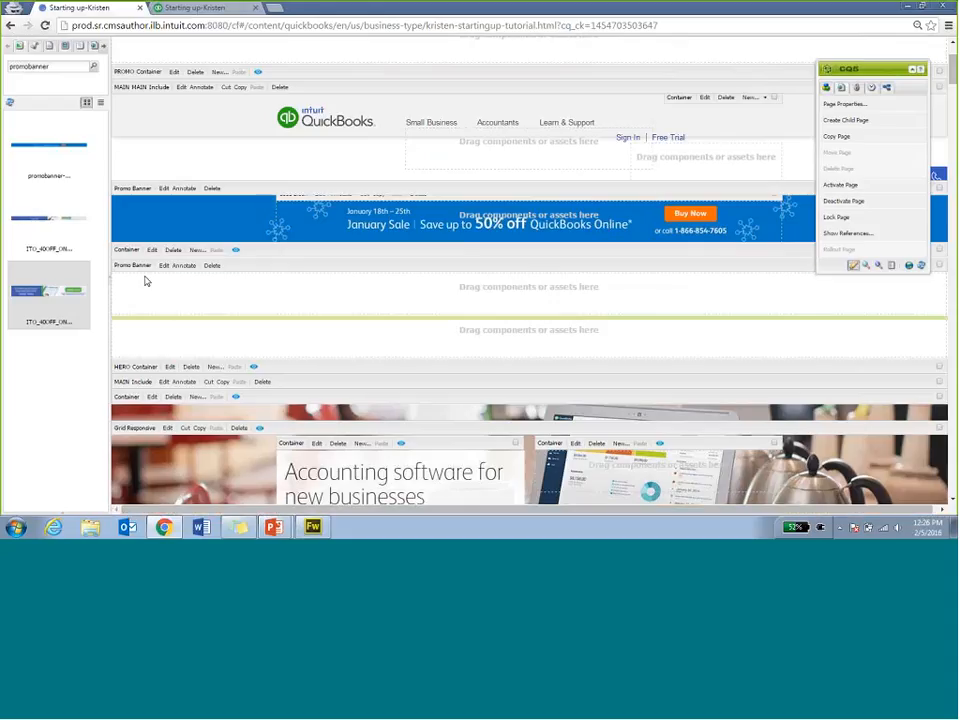
Step: Review the saved scheduling settings of the second promo banner without changing them
click(163, 268)
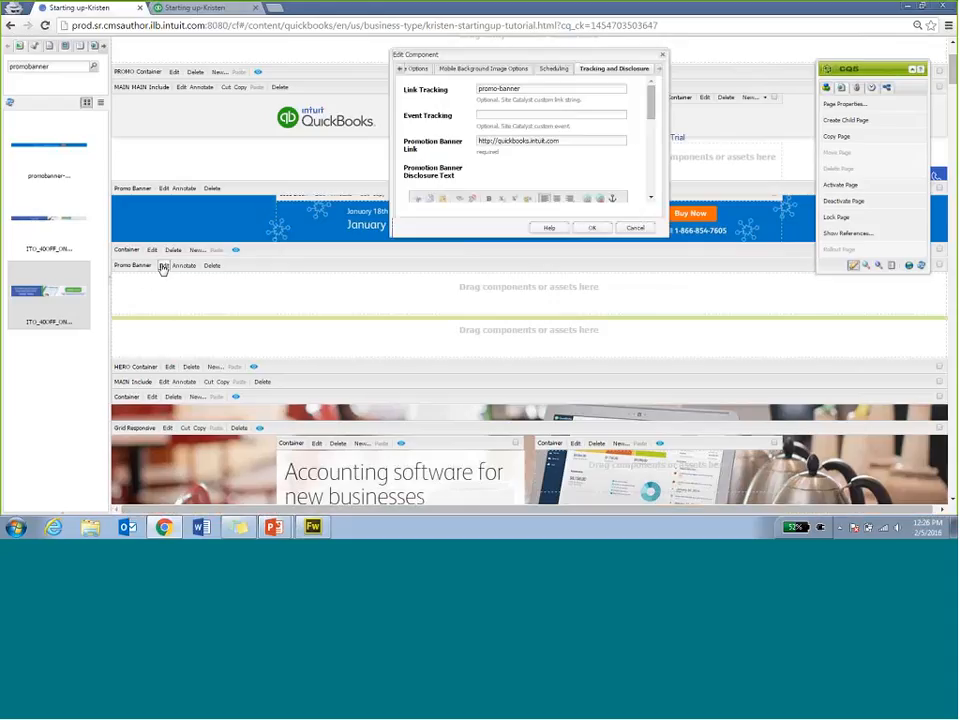
click(557, 68)
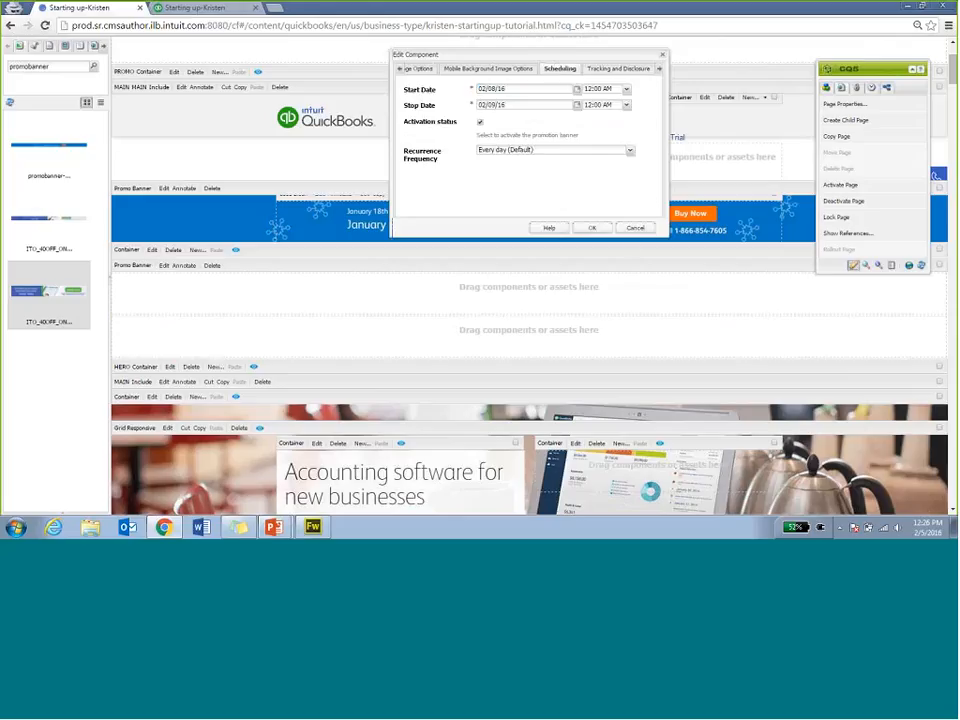
click(634, 229)
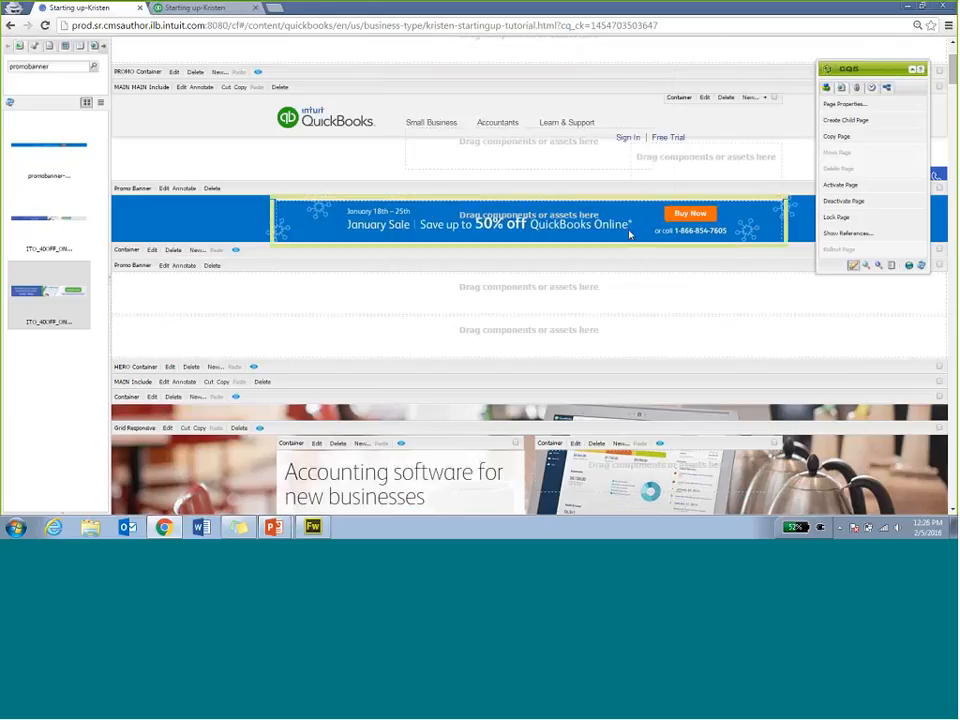
click(151, 251)
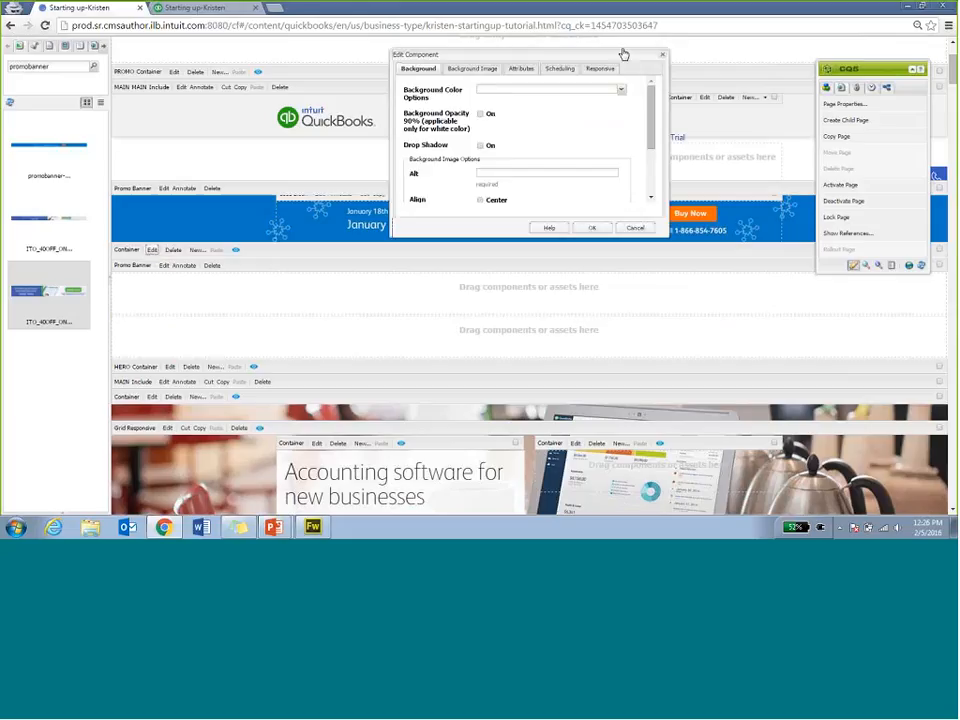
click(560, 68)
click(480, 111)
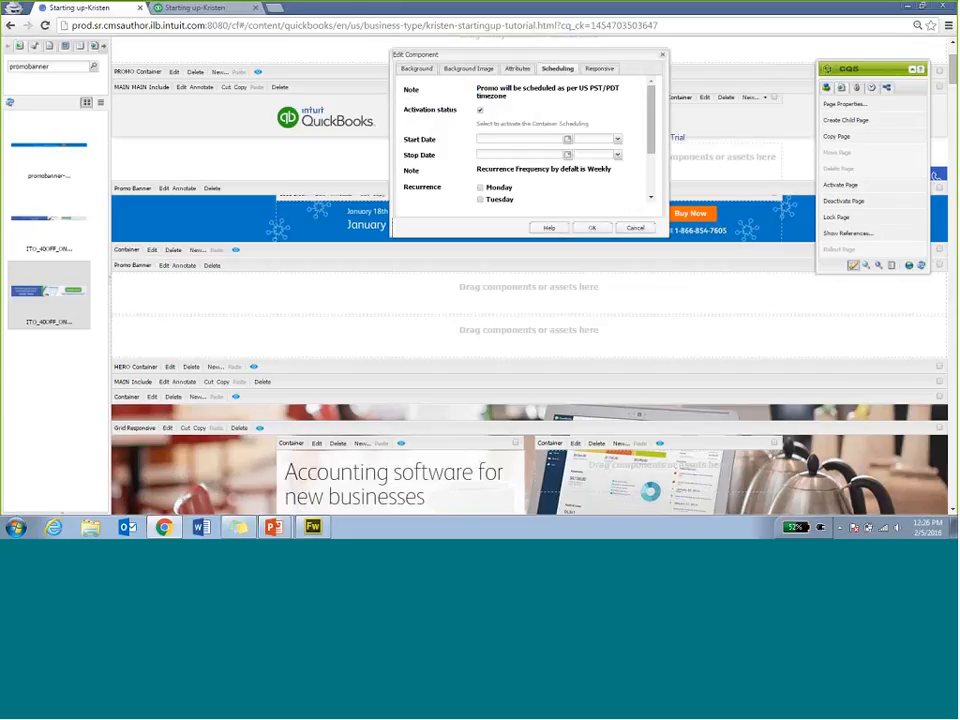
click(635, 229)
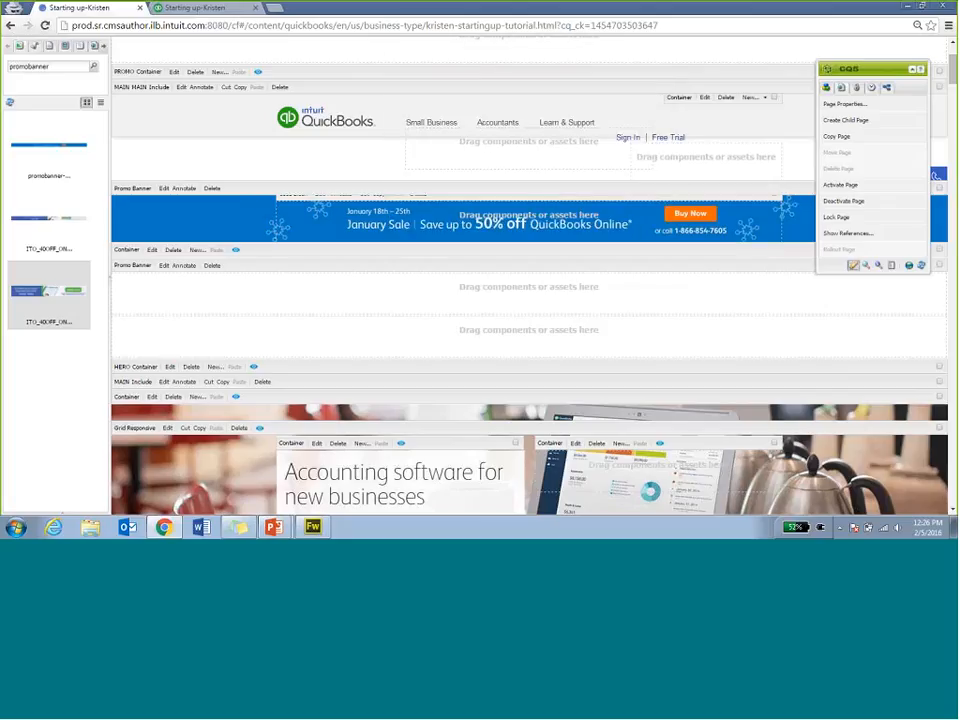
Step: Change the second promo banner's start date to 02/05/16 and save the component
click(164, 266)
click(522, 70)
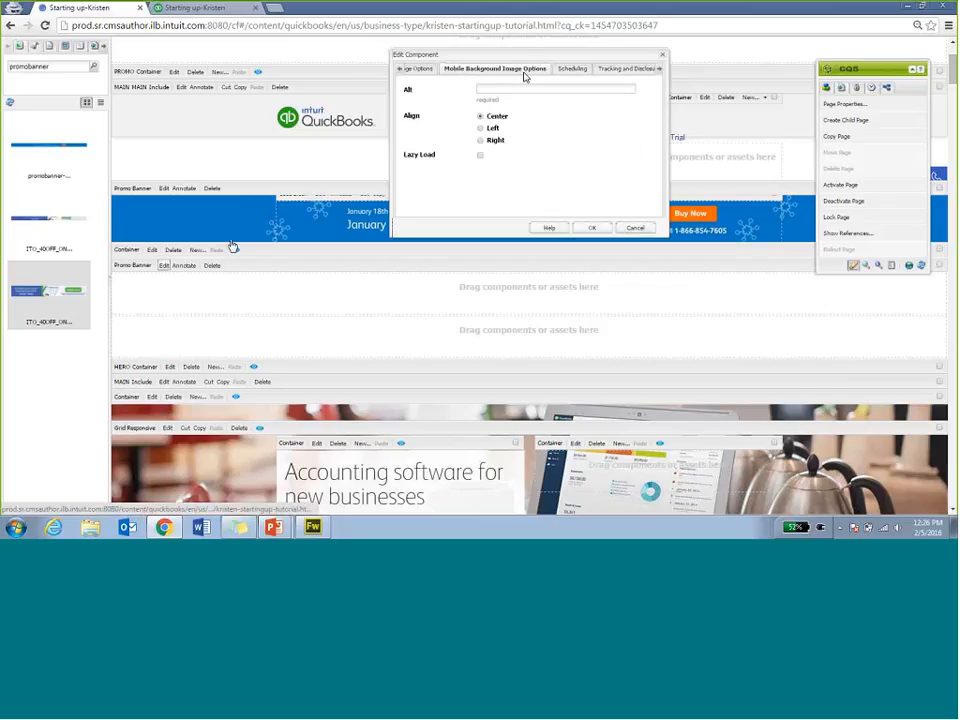
click(418, 70)
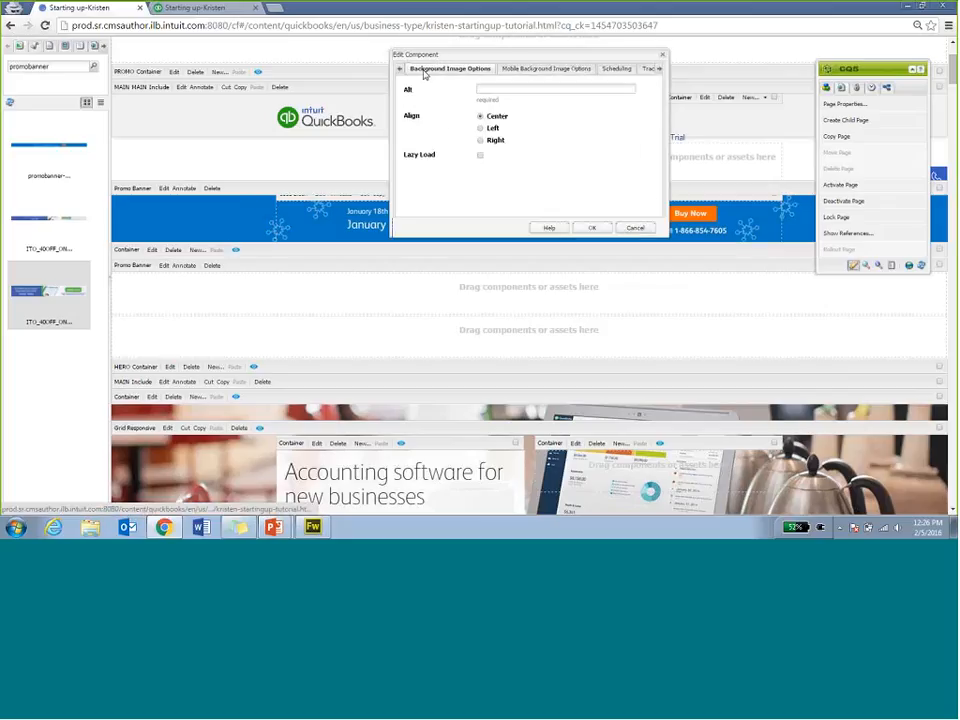
click(617, 70)
click(577, 89)
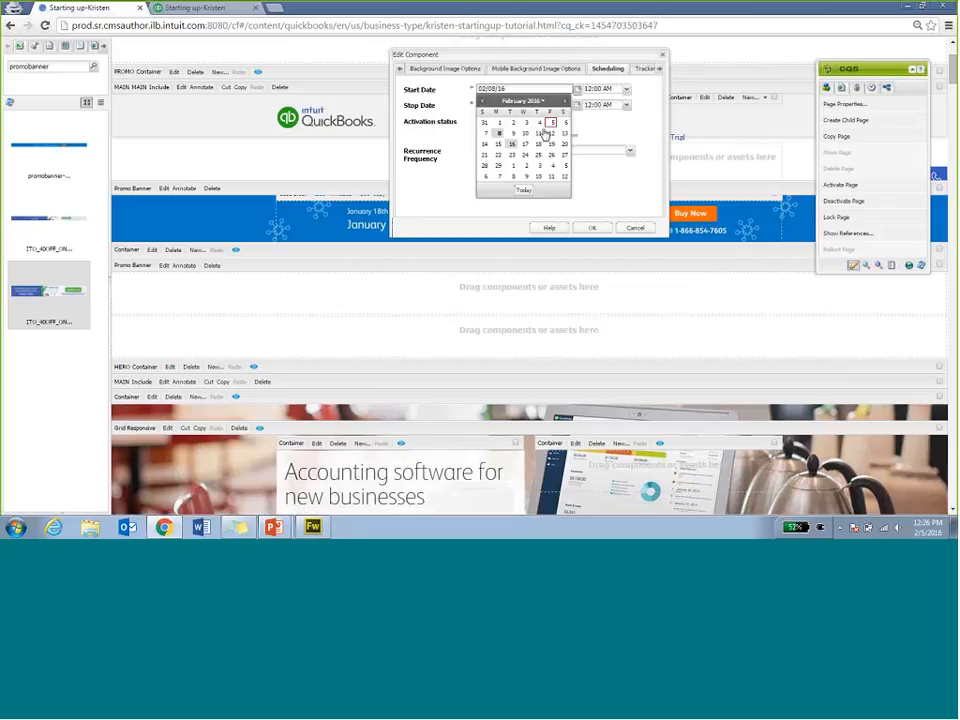
click(550, 123)
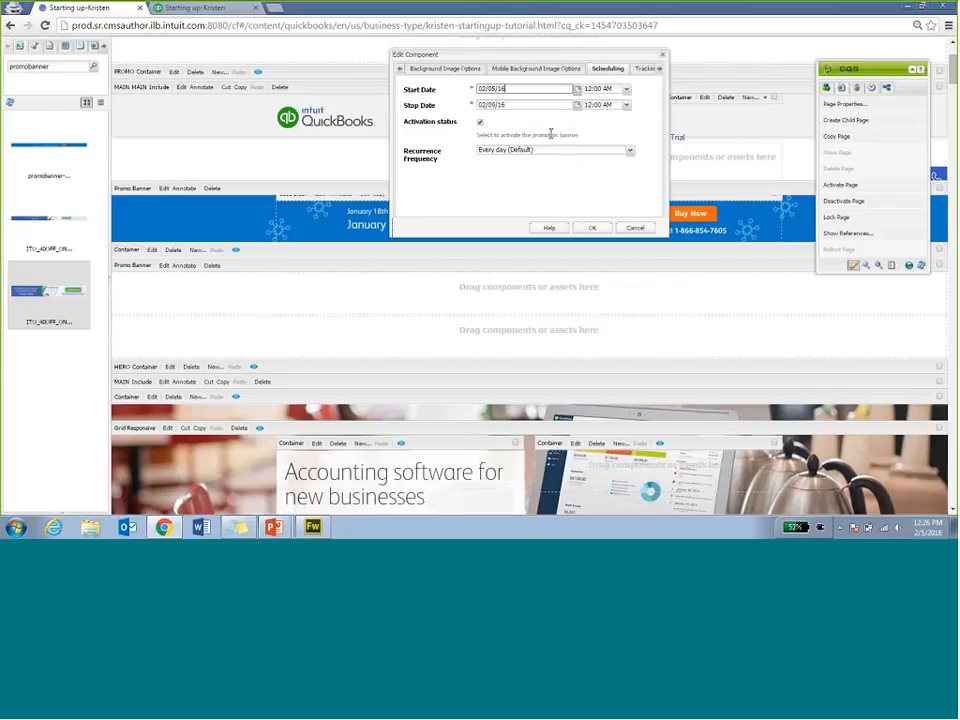
click(592, 228)
Step: Reload the showroom preview and expand the important pricing terms, offer details and disclosures above the footer
click(190, 7)
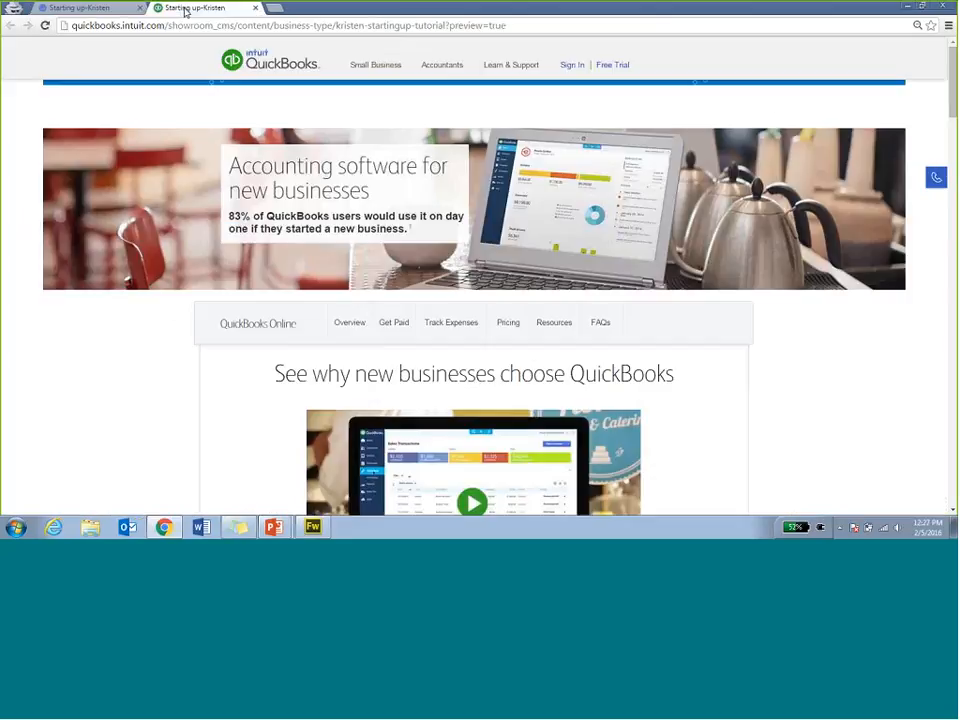
click(45, 25)
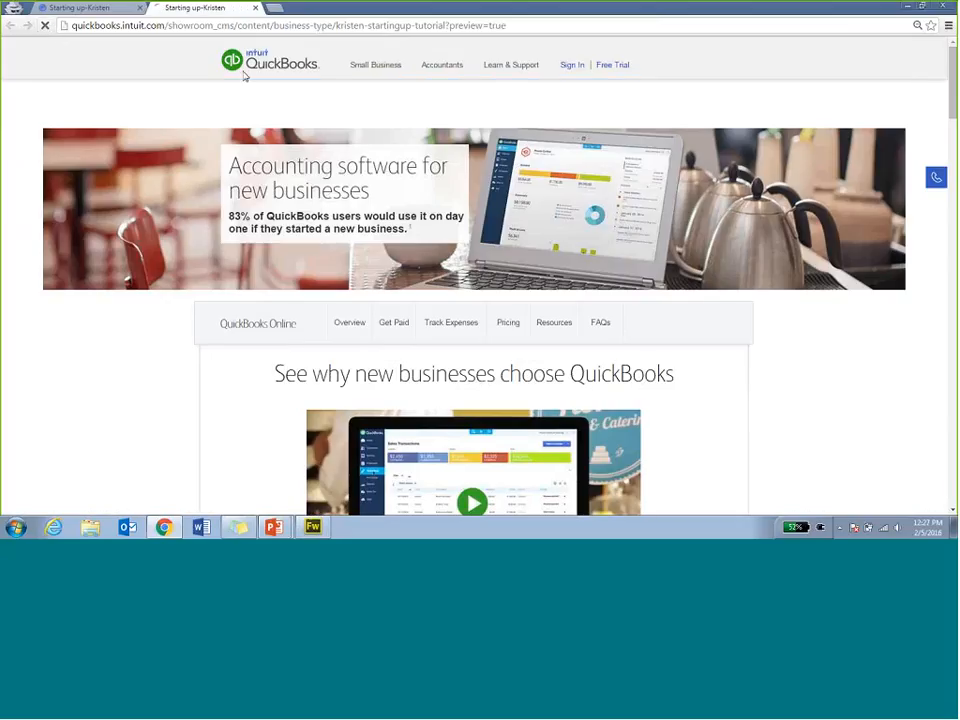
drag(951, 75, 921, 452)
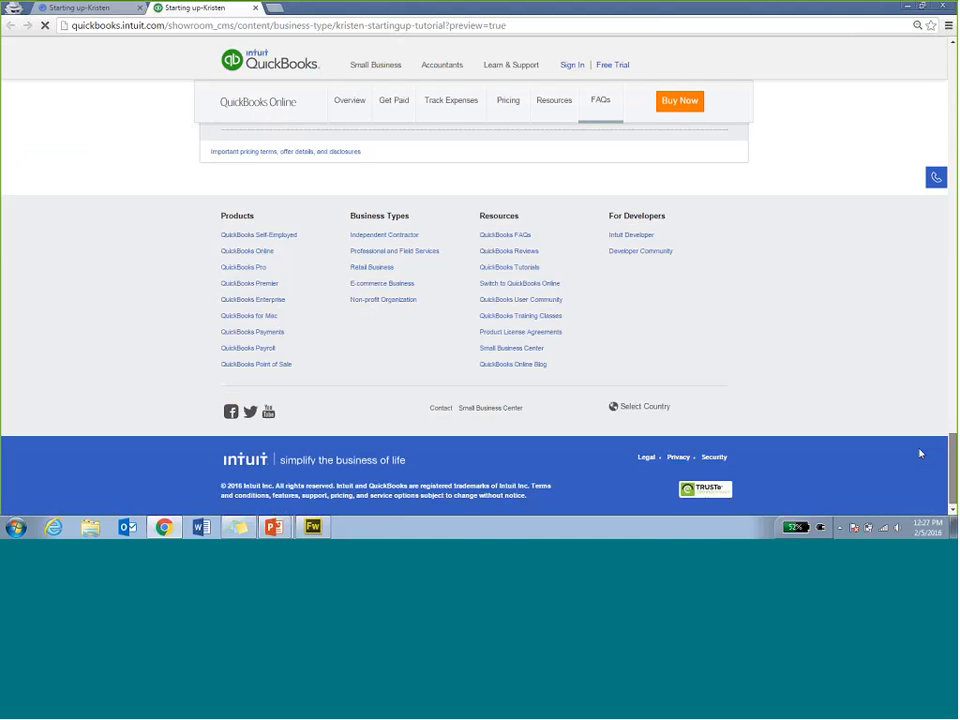
click(300, 210)
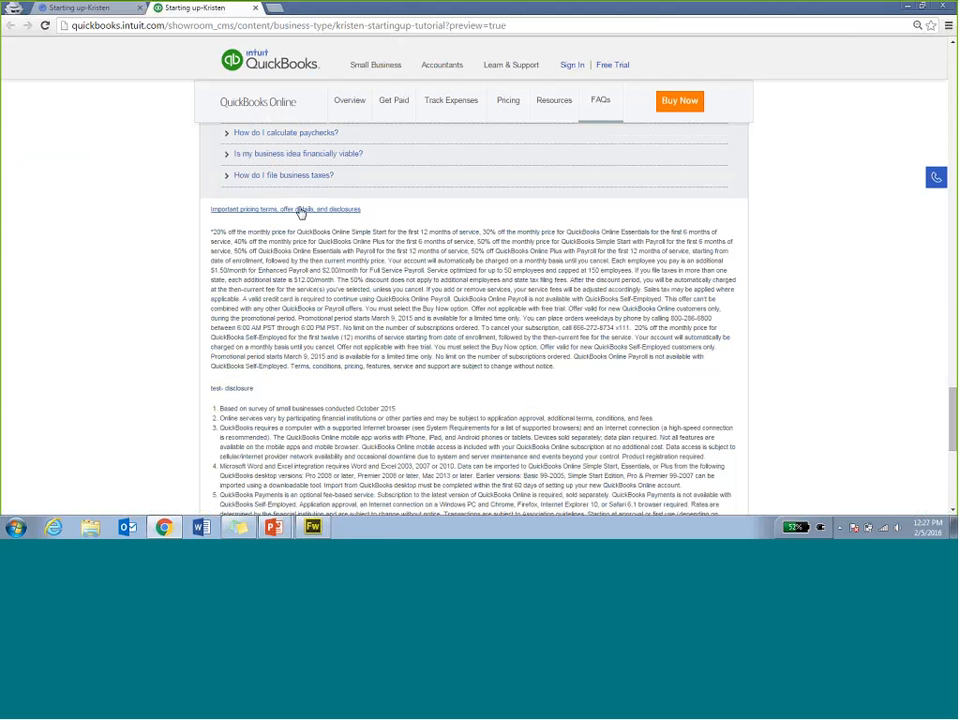
Step: Examine the discount offer terms and the separate test disclosure line in the expanded disclosures
drag(254, 388, 210, 384)
drag(548, 366, 212, 232)
click(213, 232)
drag(254, 388, 208, 384)
Step: Return to the authoring page and review the second promo banner's recurrence, tracking and scheduling settings without saving
click(101, 10)
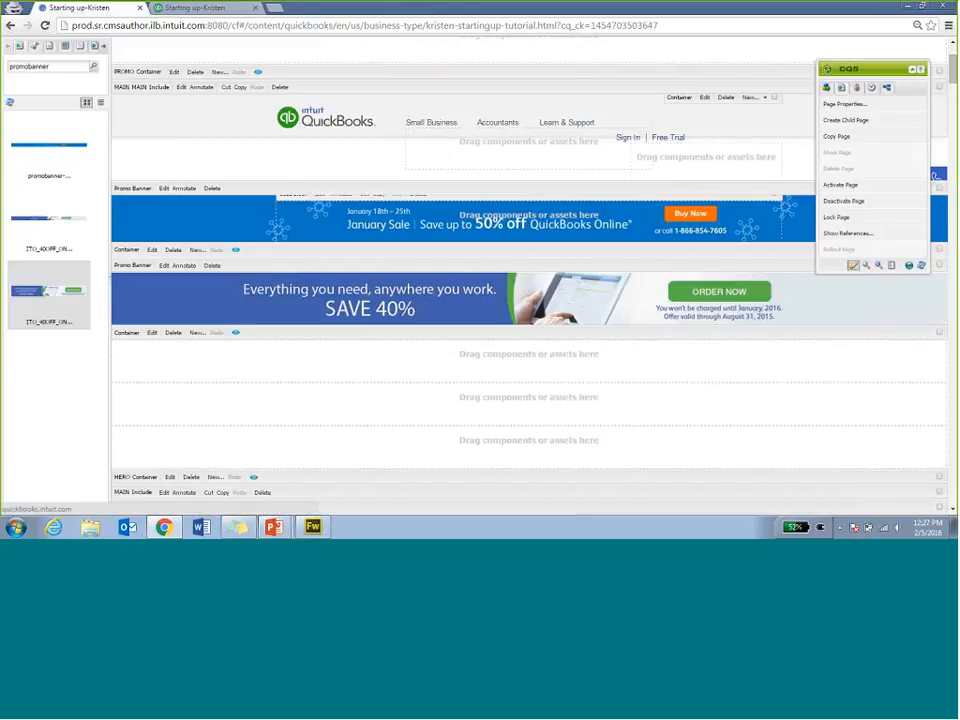
click(164, 266)
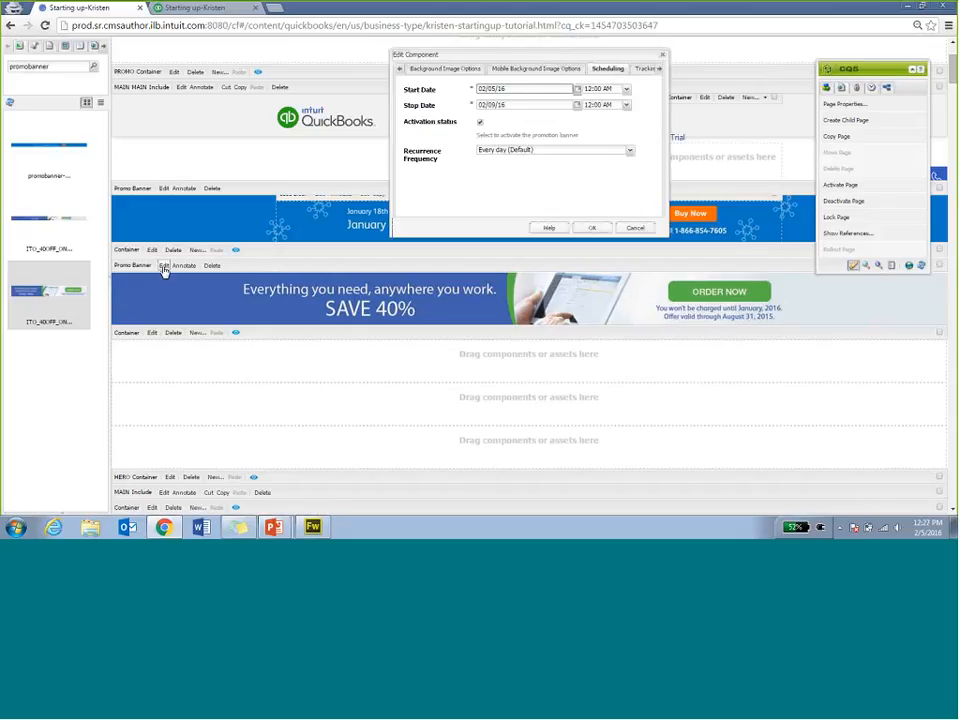
click(542, 152)
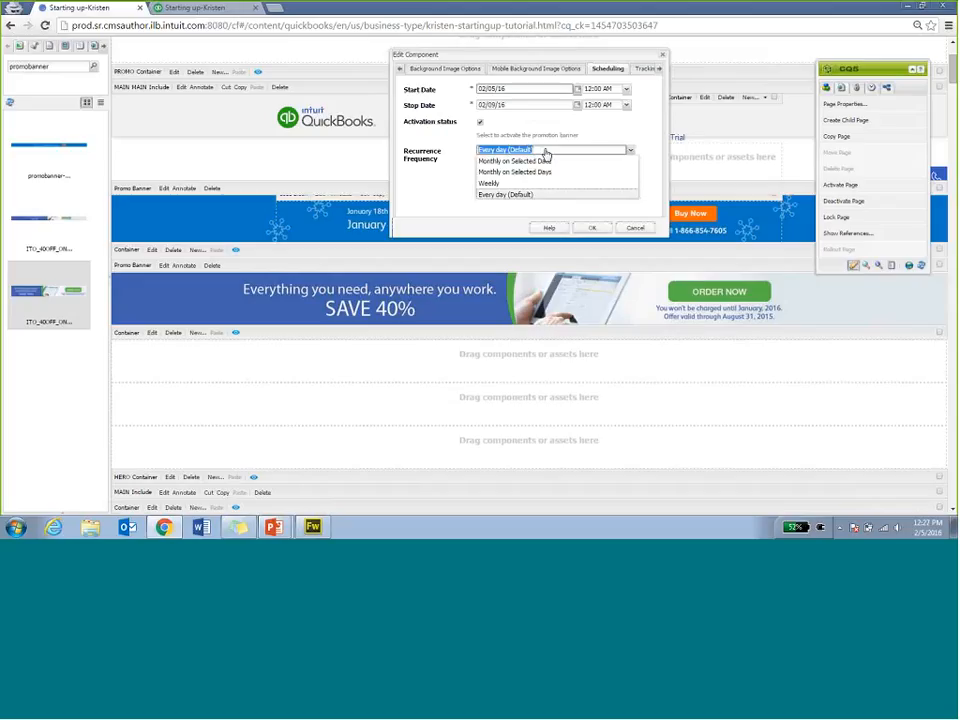
click(552, 135)
click(640, 70)
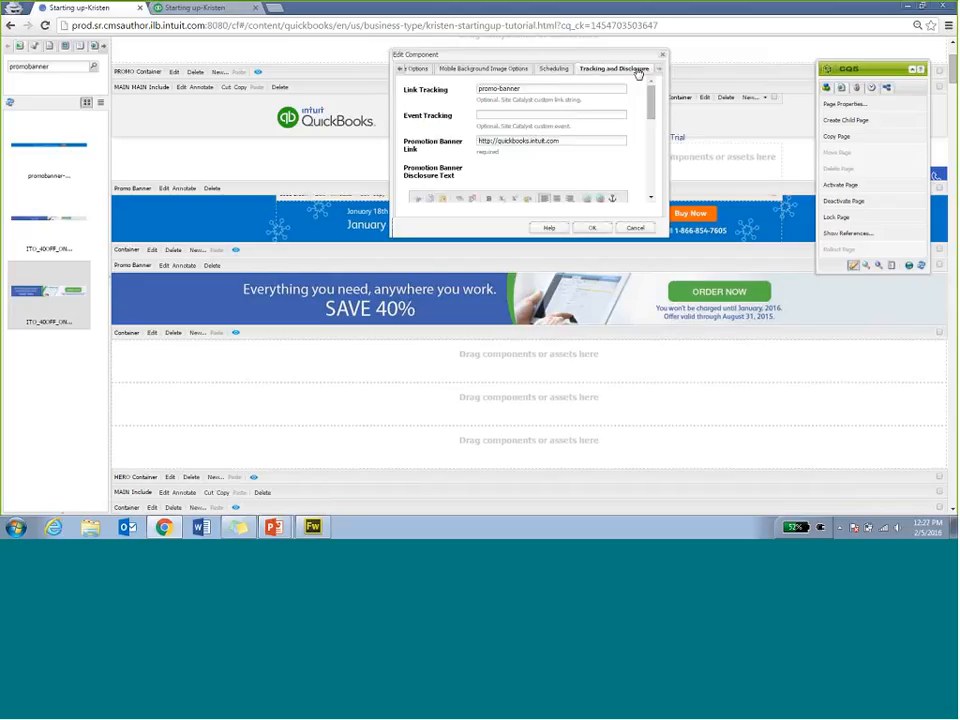
mouse_move(649, 90)
mouse_down()
mouse_move(652, 127)
mouse_move(650, 102)
mouse_up()
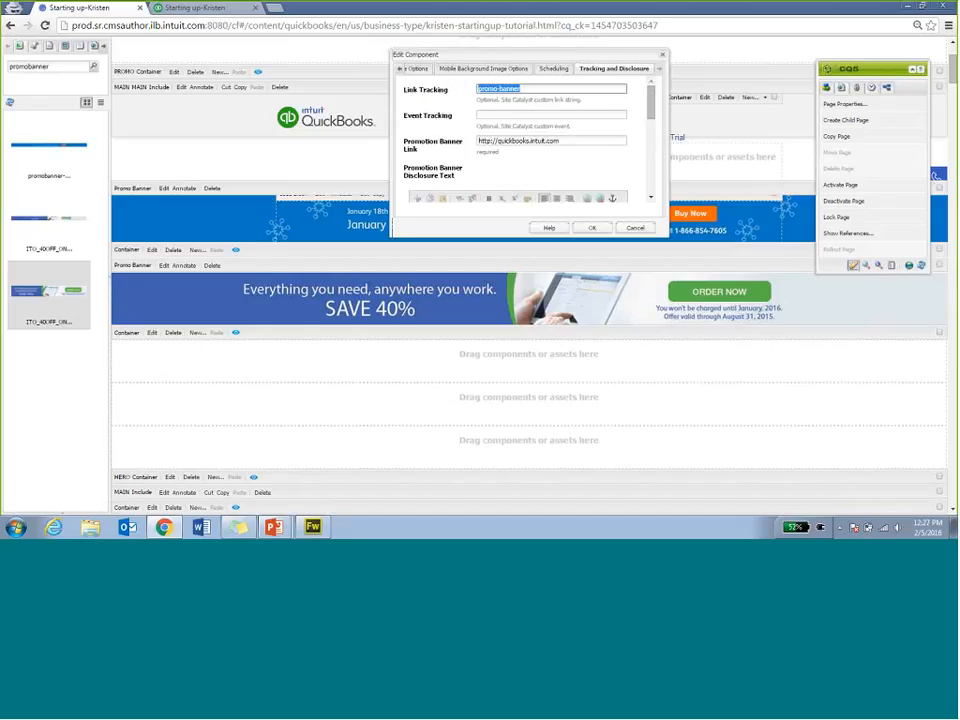
click(558, 69)
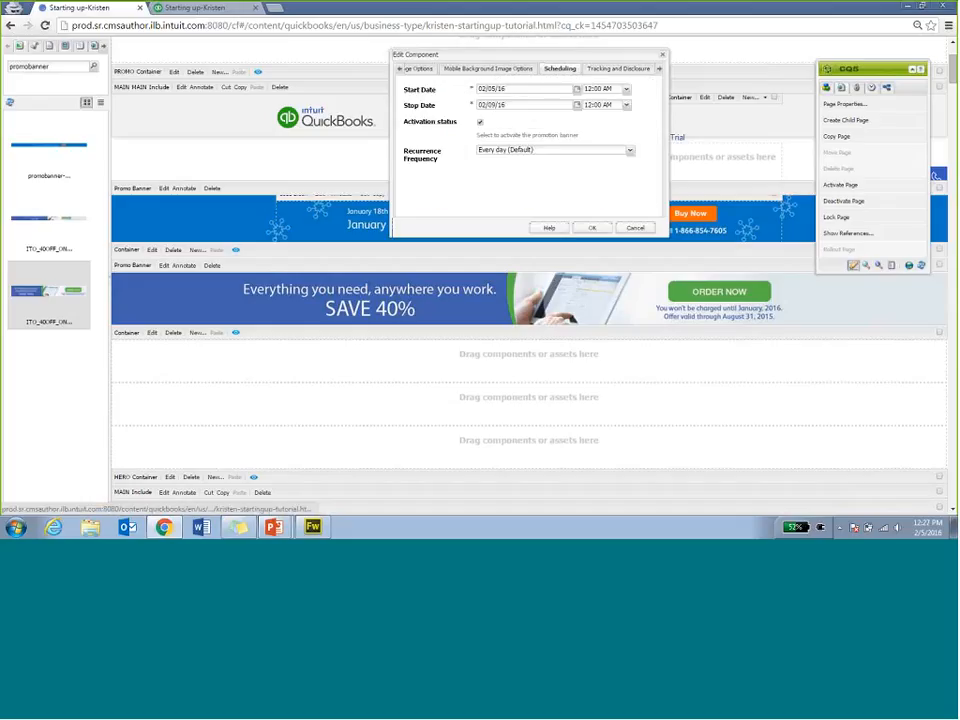
click(634, 227)
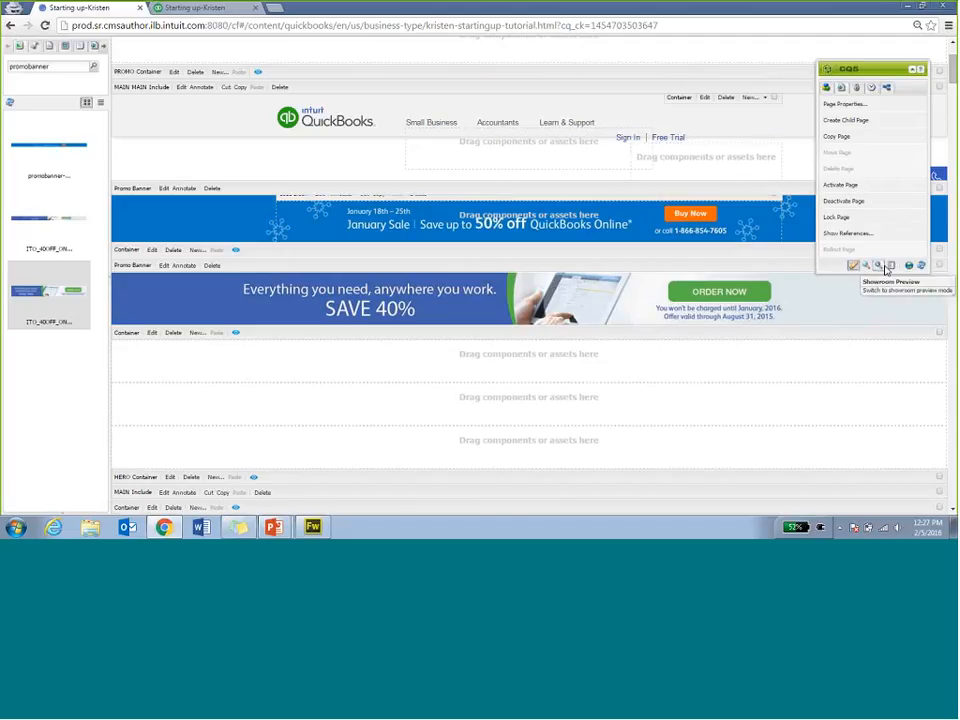
Step: Reload the showroom preview and check the promo banner area at the beginning of the page
click(220, 8)
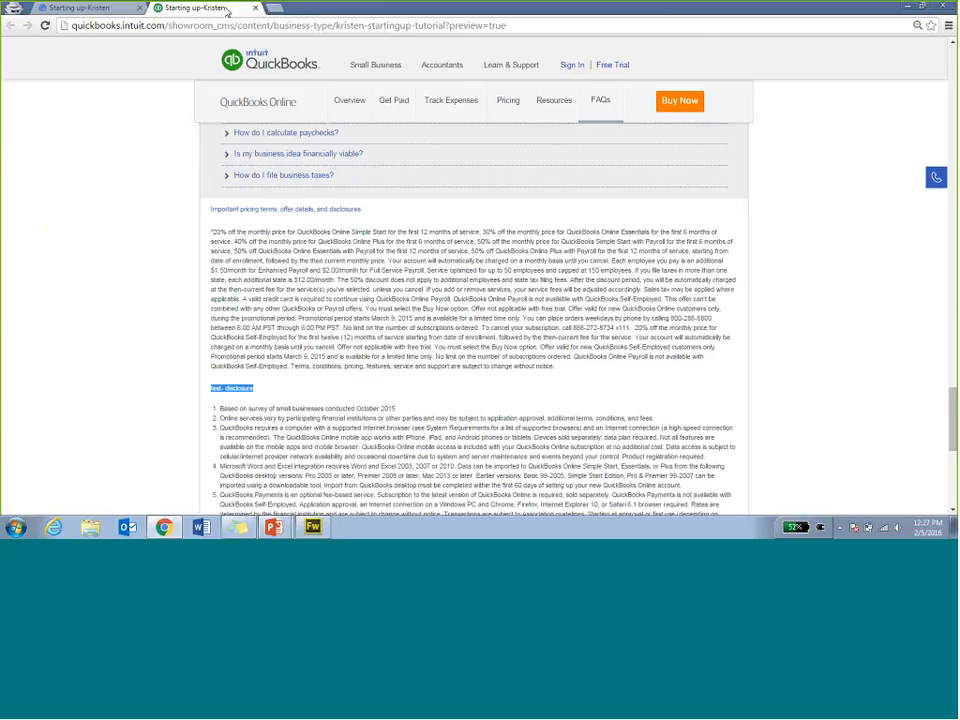
click(46, 26)
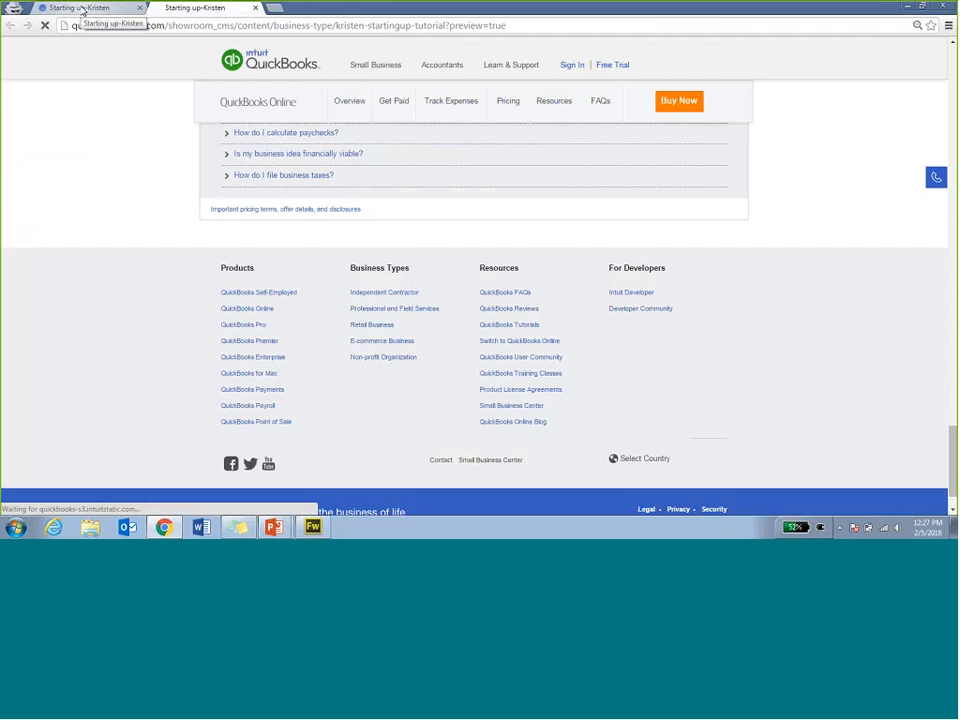
drag(952, 430, 953, 60)
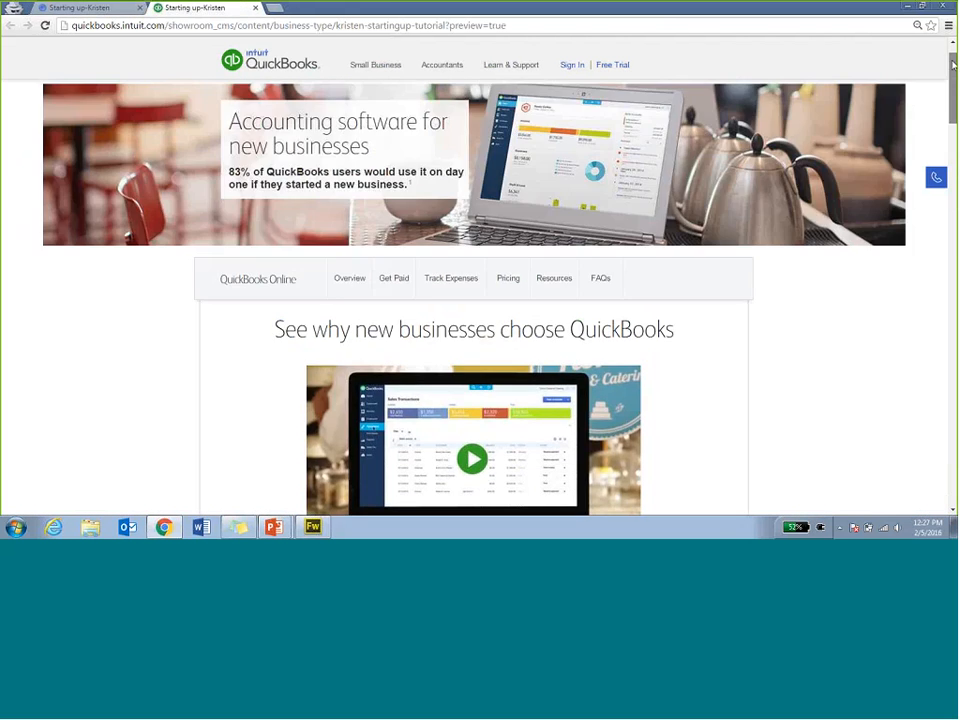
Step: Review the attributes and scheduling of the container between the two promo banners without saving, and reload the showroom preview
click(116, 9)
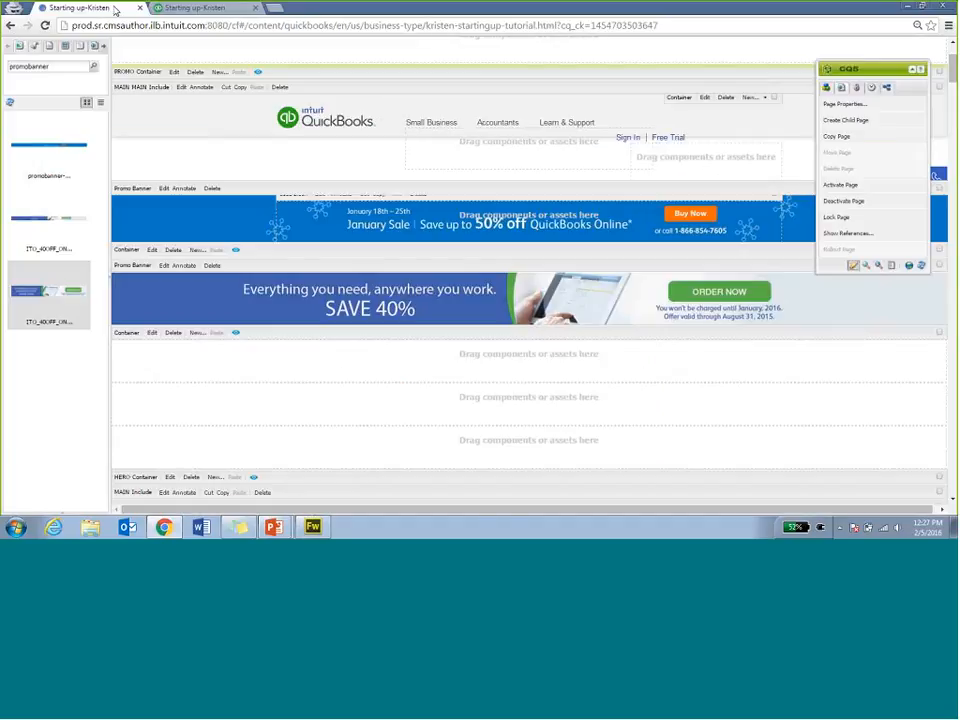
click(152, 250)
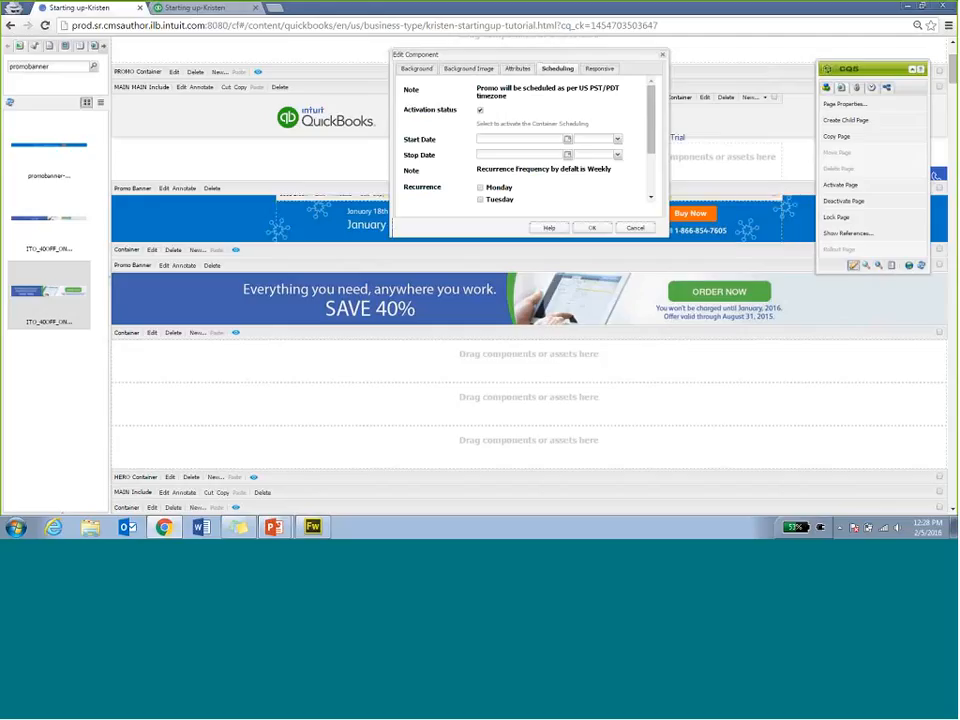
click(517, 68)
click(557, 70)
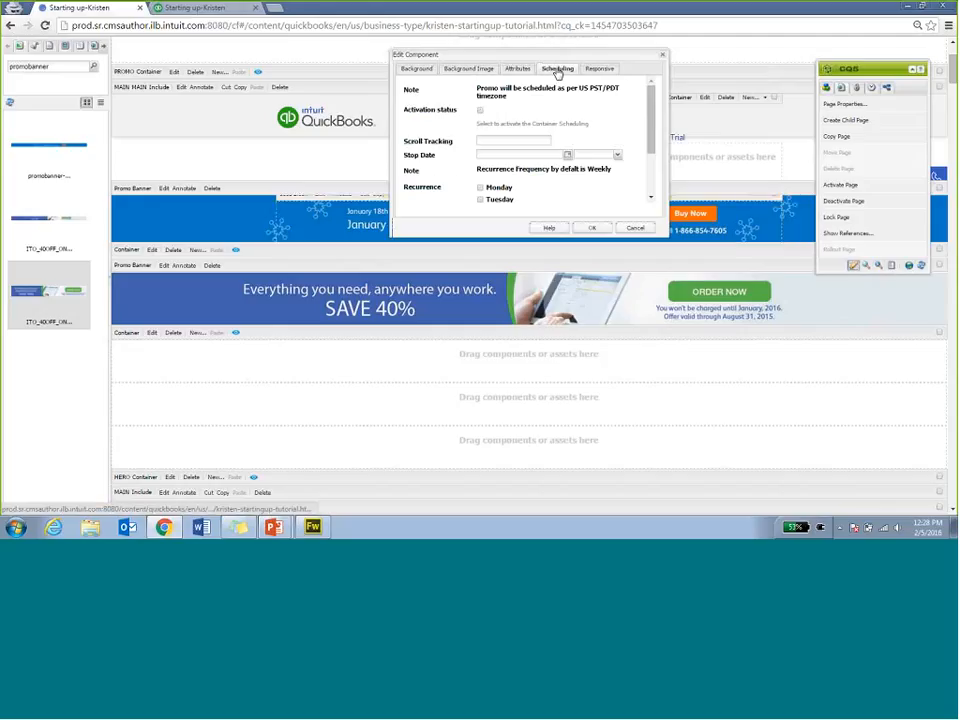
click(635, 228)
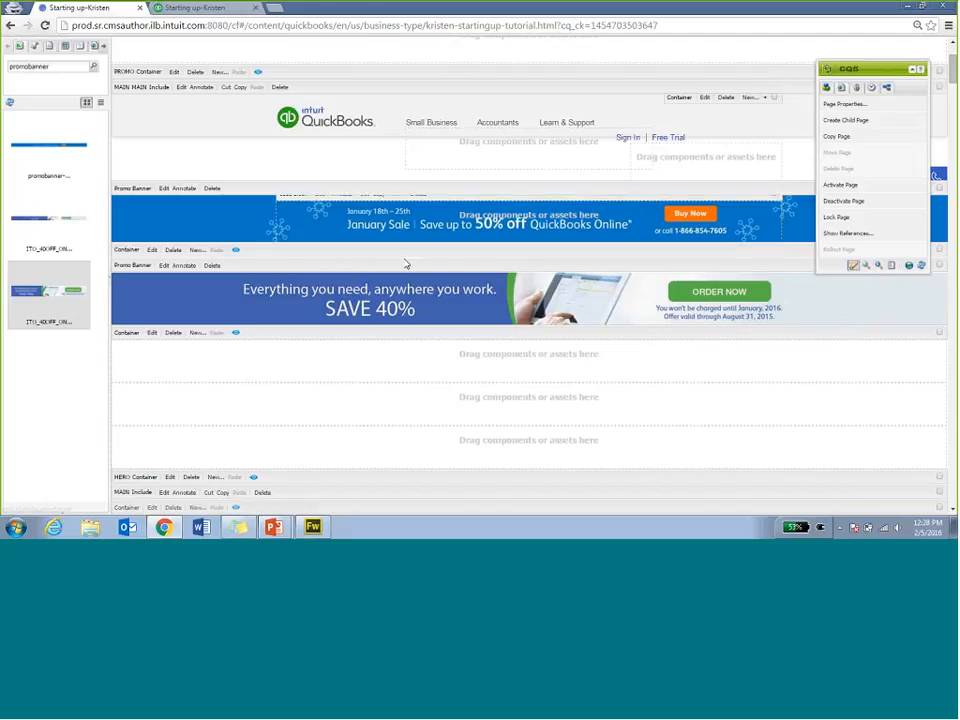
click(198, 8)
click(44, 26)
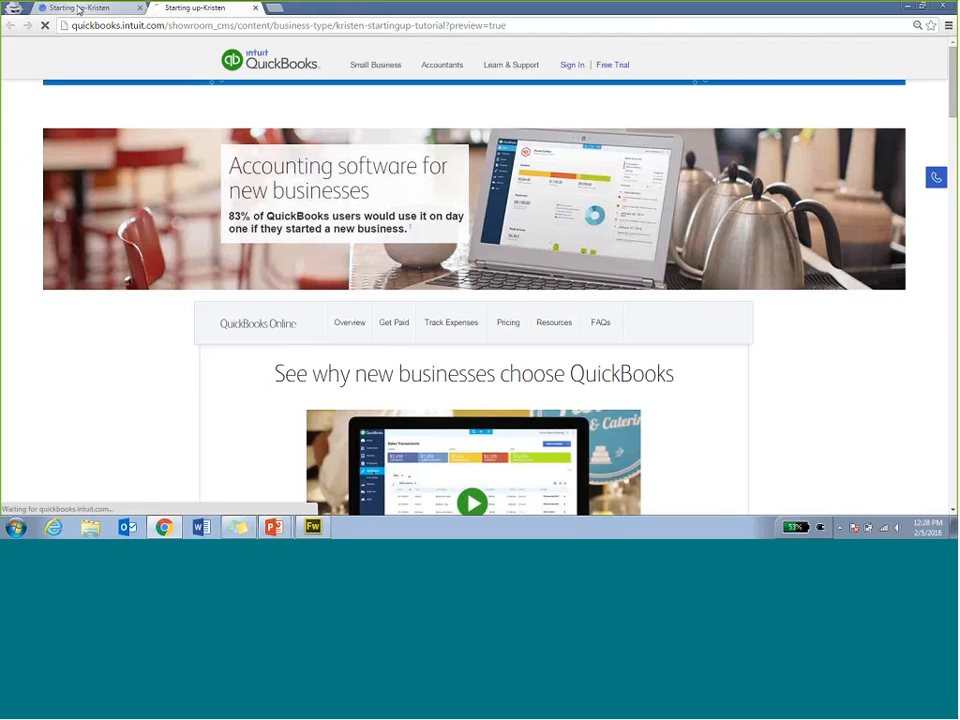
Step: Activate scheduling on the container between the two promo banners from 02/05/16 12:00 AM to 02/06/16 12:00 AM and save it
click(78, 9)
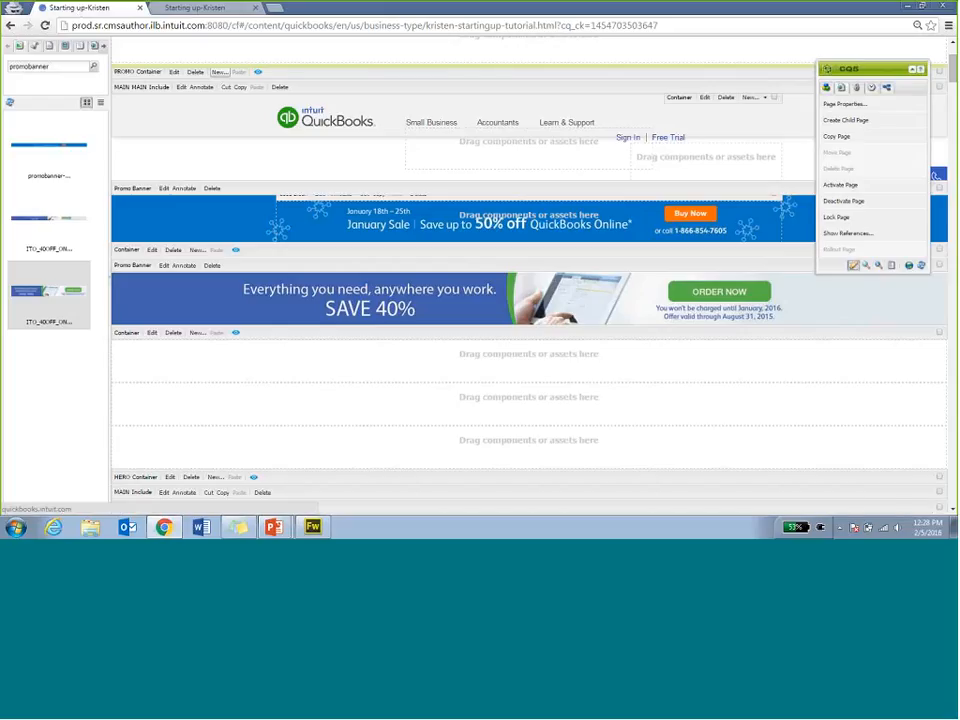
click(153, 249)
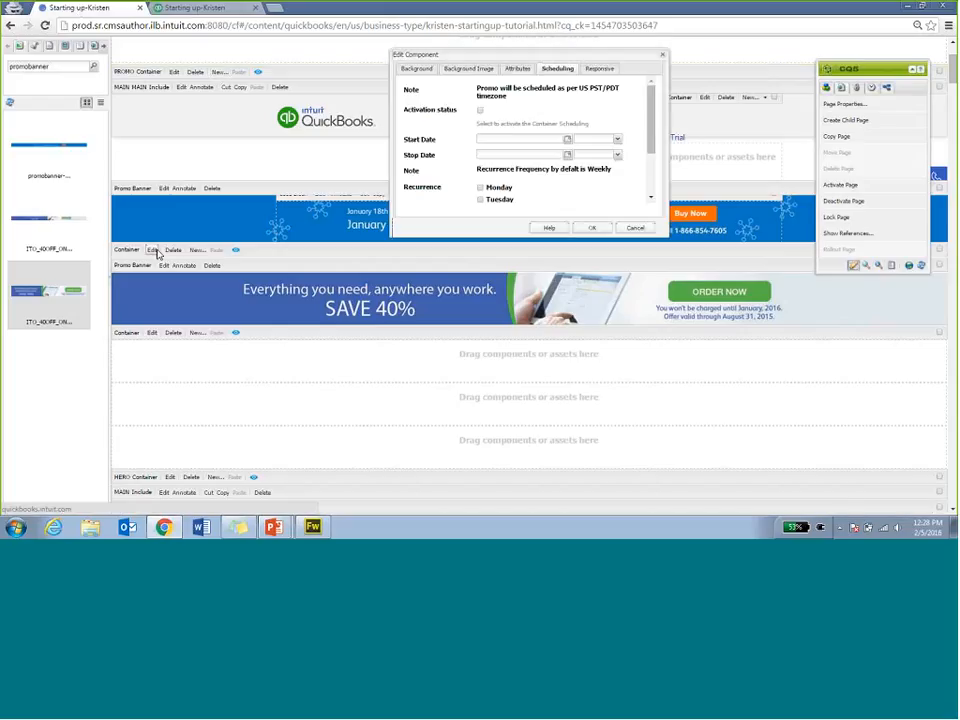
click(480, 110)
click(567, 139)
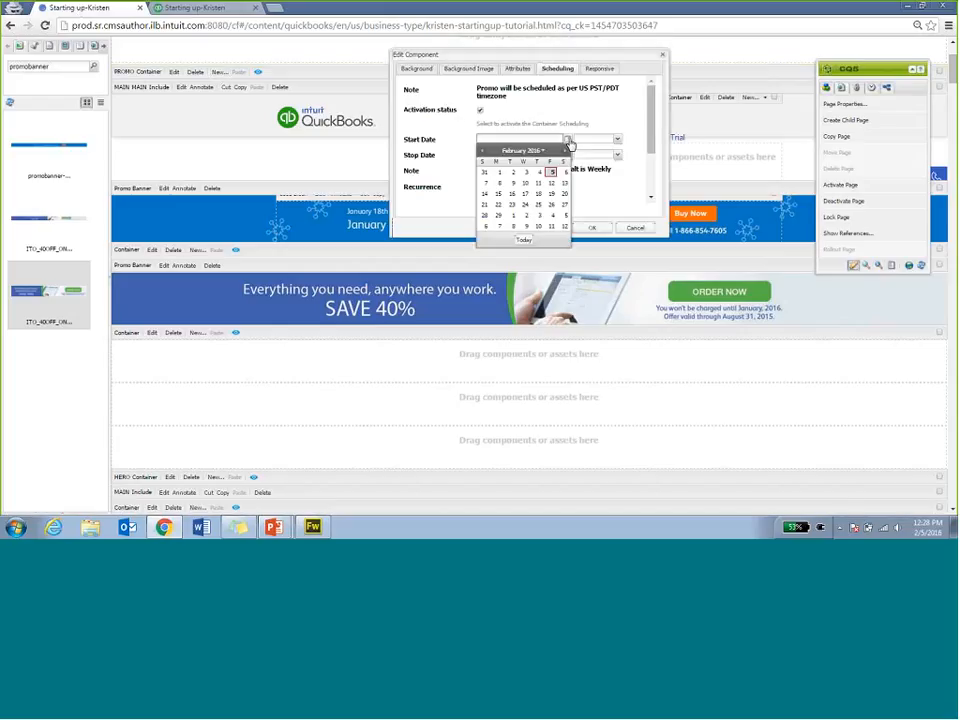
click(551, 172)
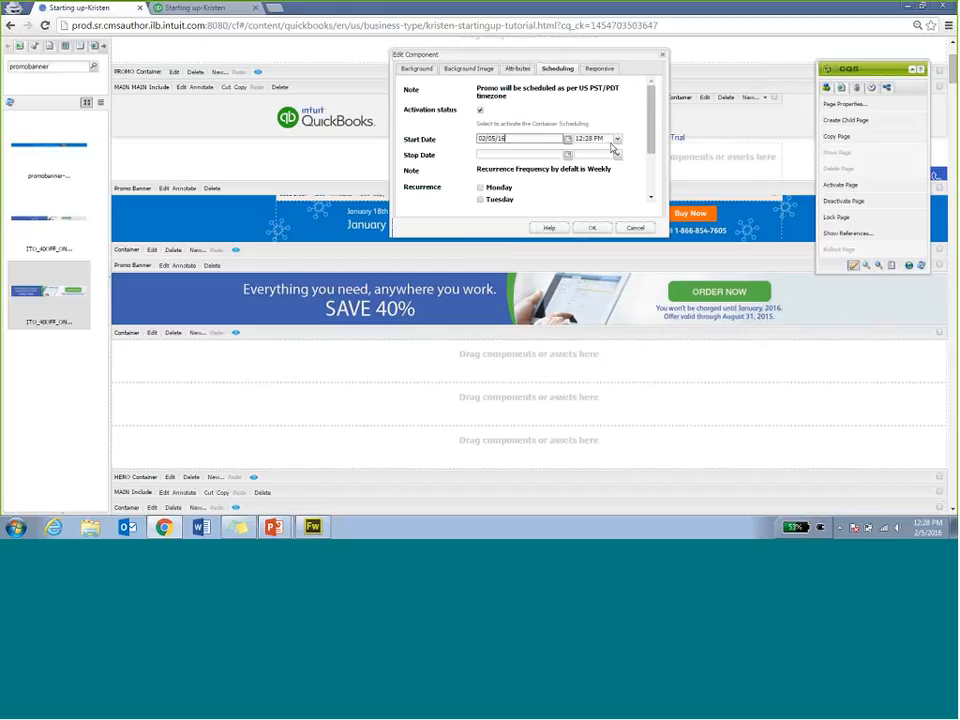
click(567, 155)
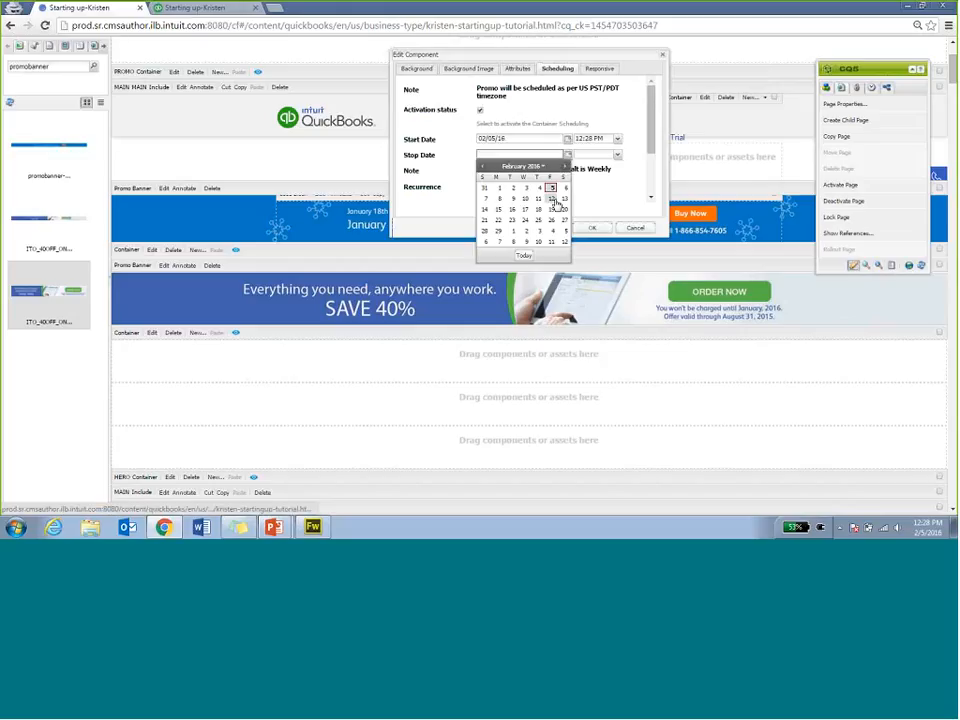
click(565, 188)
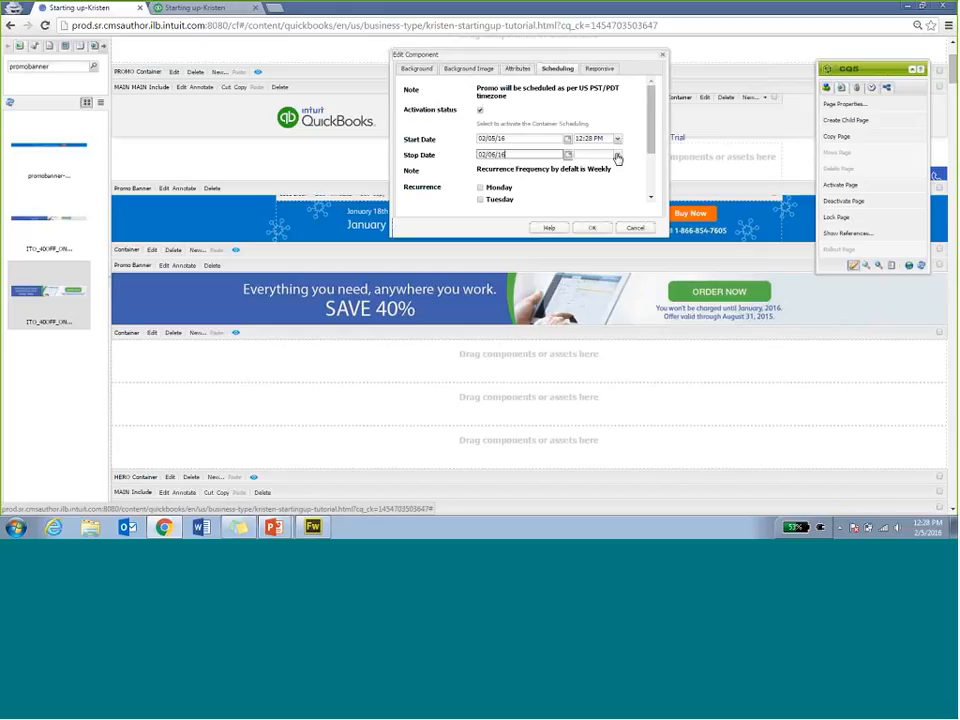
click(617, 155)
click(601, 170)
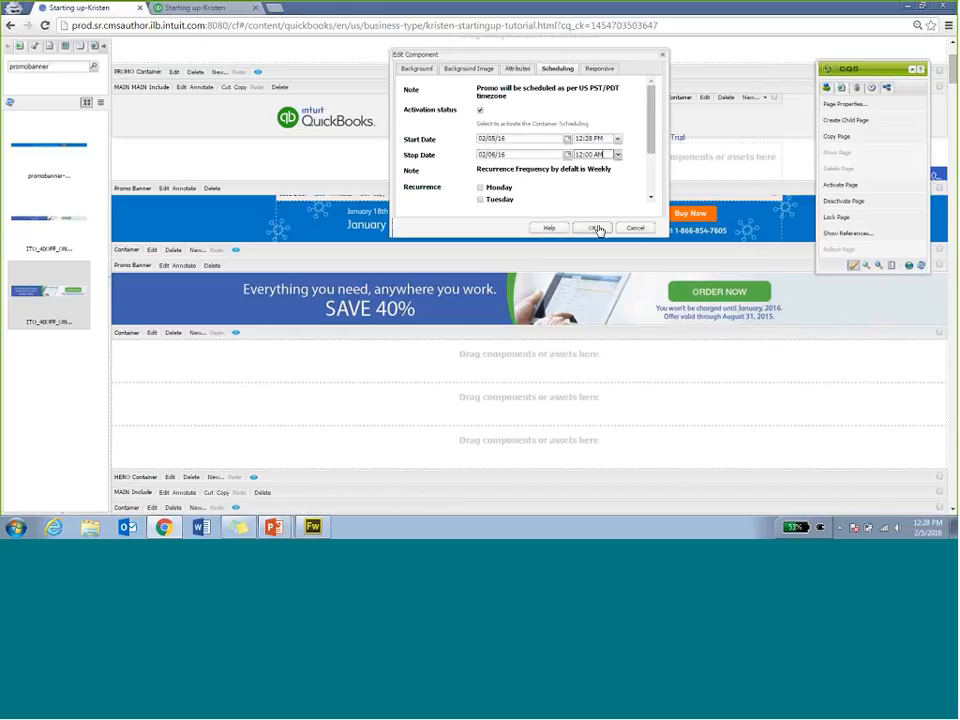
click(617, 139)
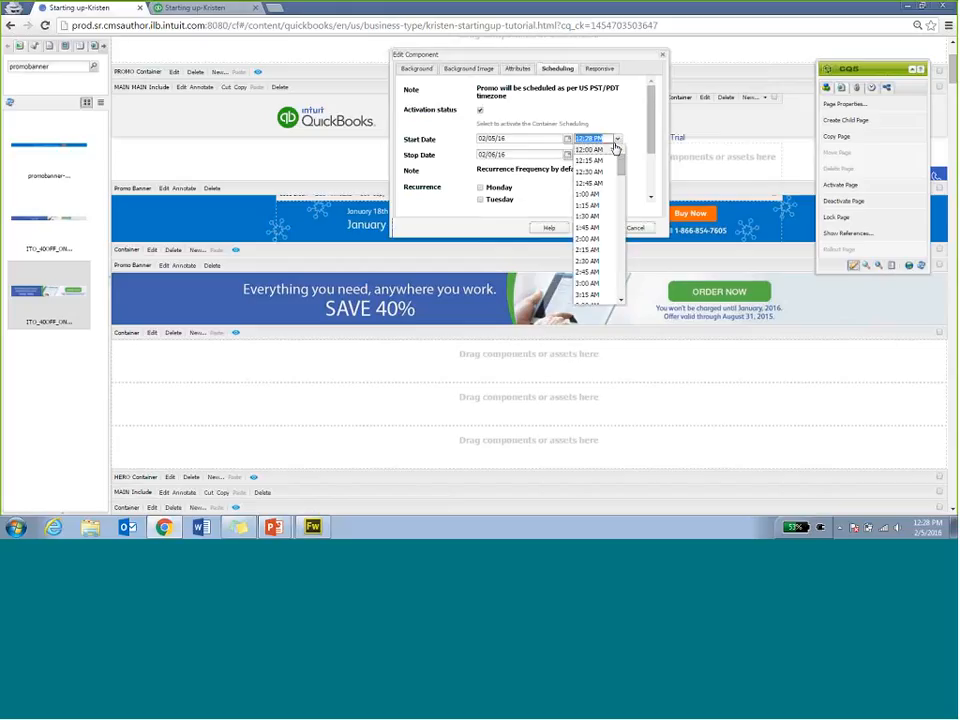
click(606, 155)
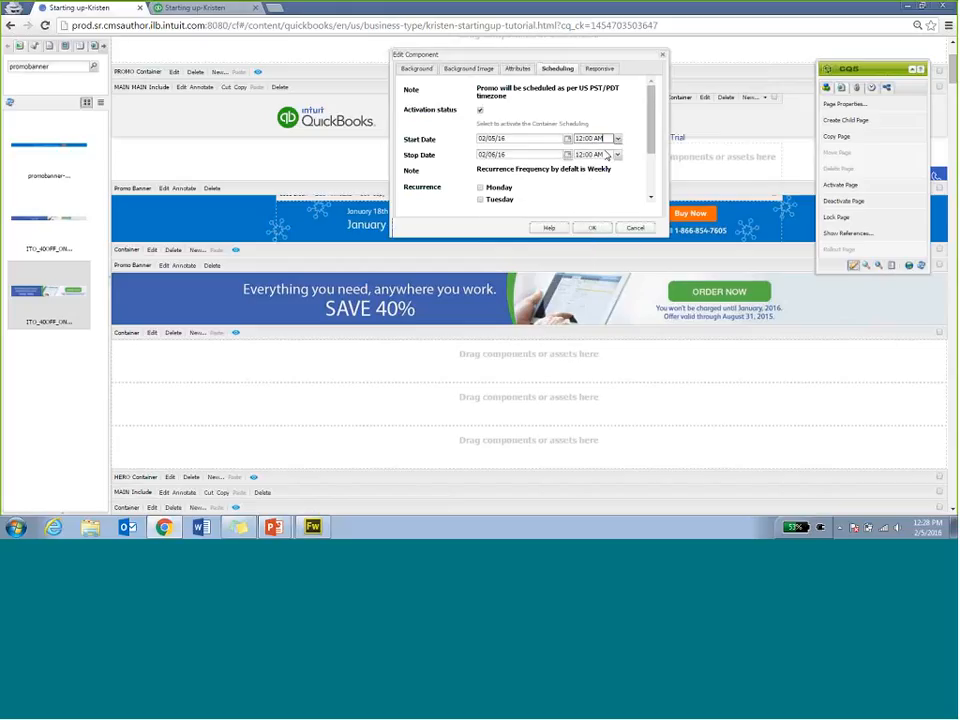
click(596, 228)
Step: Reload the showroom preview and look over the header, promo banner and container components on the authoring page
click(229, 8)
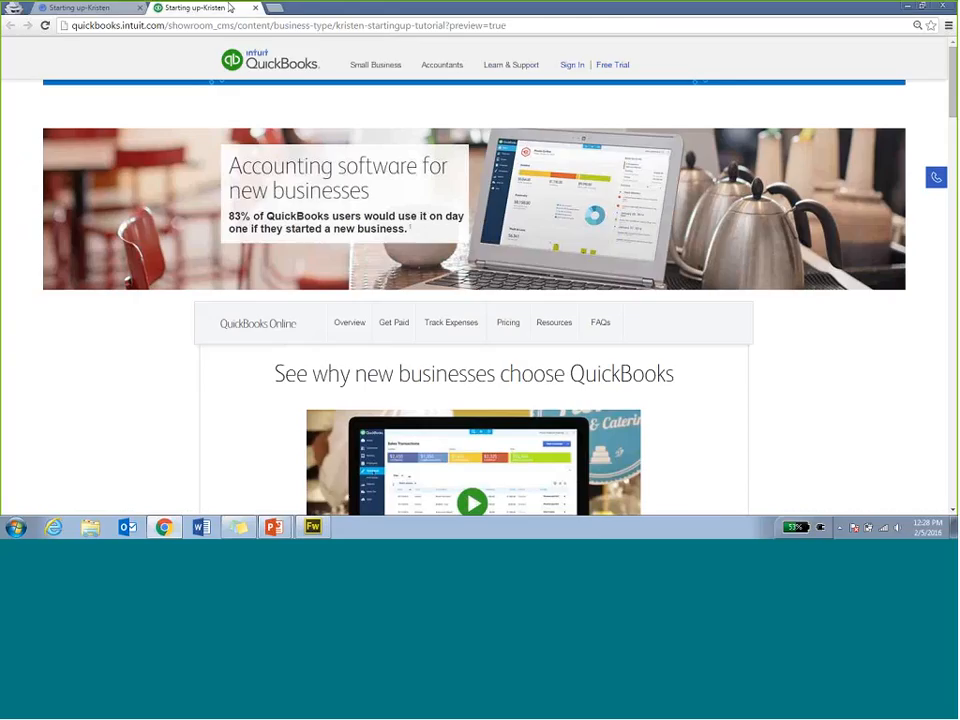
click(45, 26)
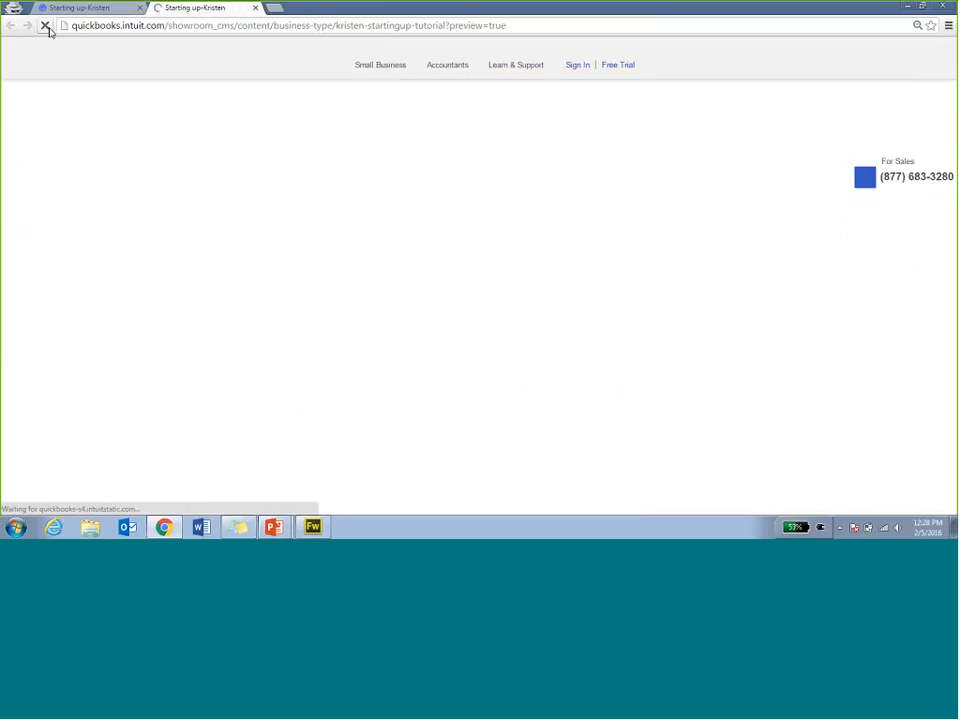
click(100, 14)
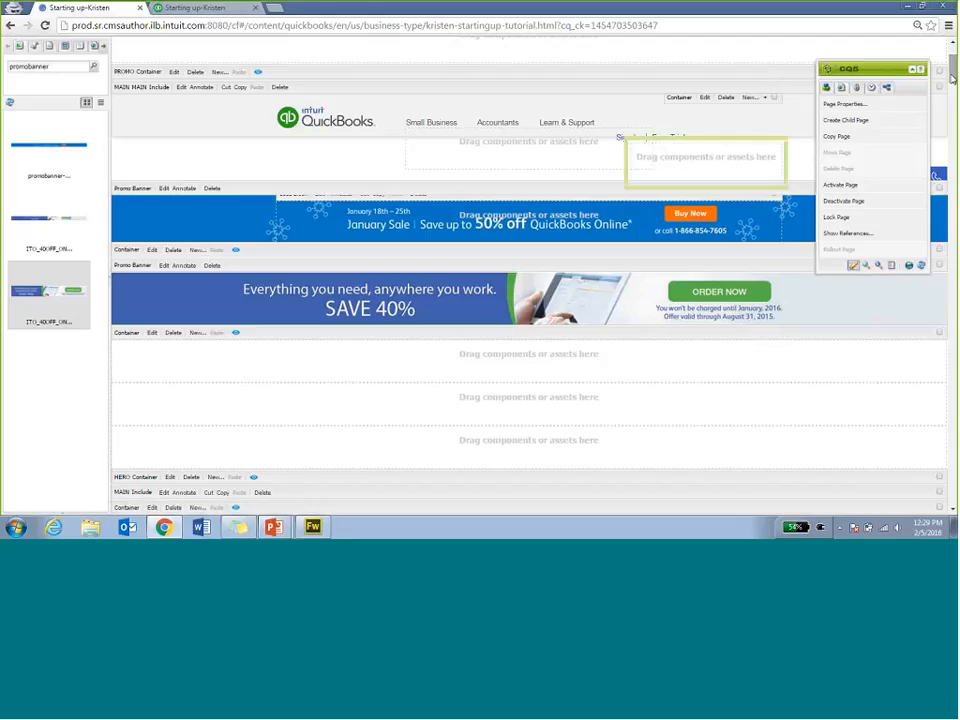
scroll(951, 65, up, 3)
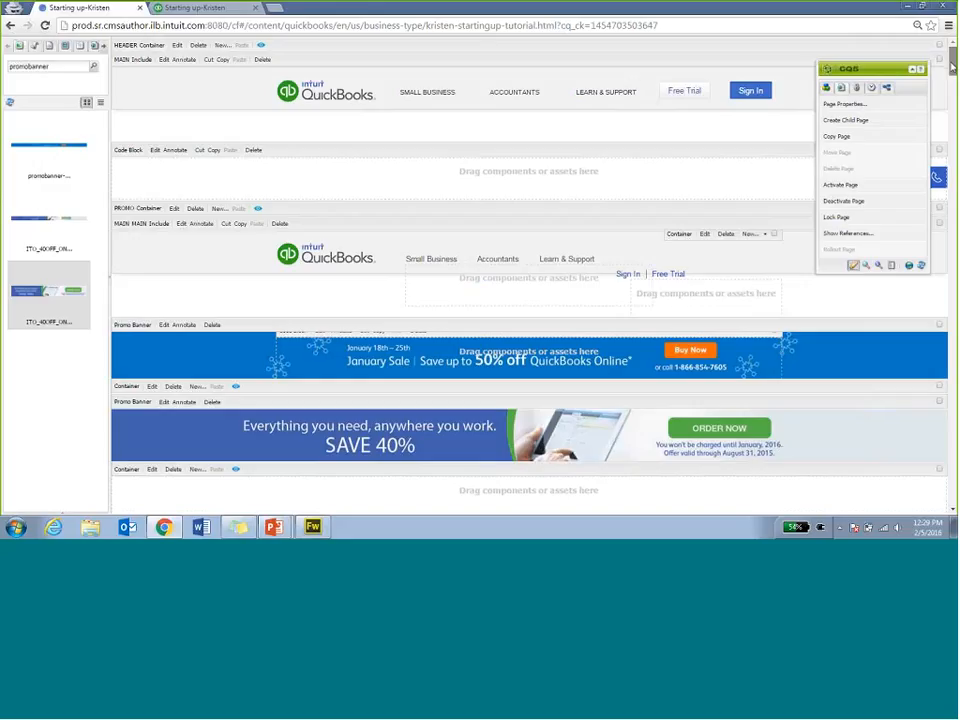
drag(952, 68, 952, 70)
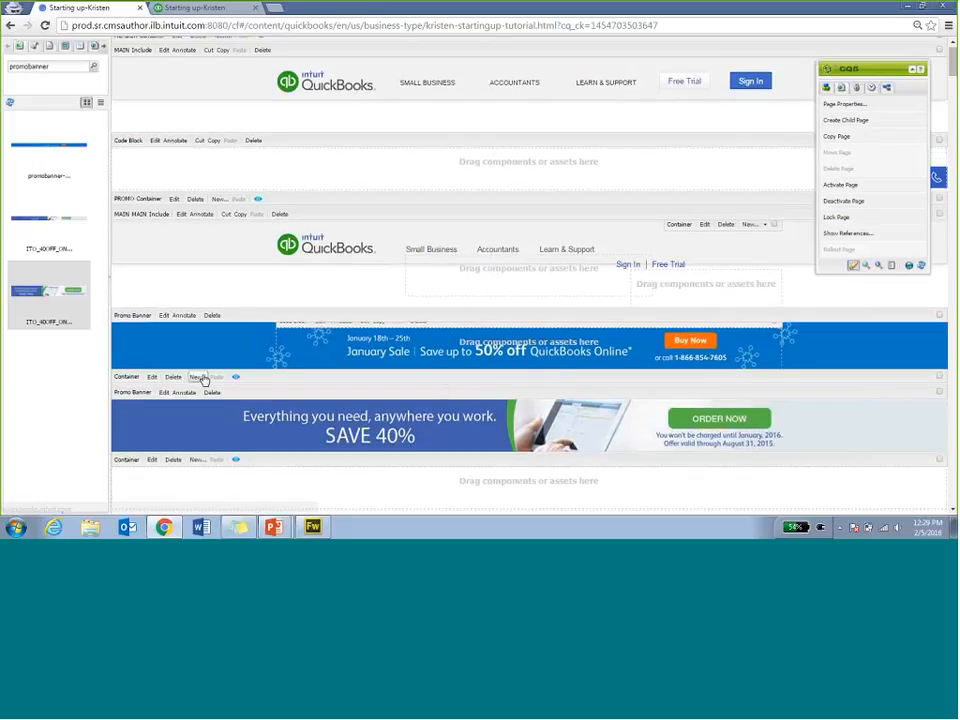
scroll(203, 380, down, 4)
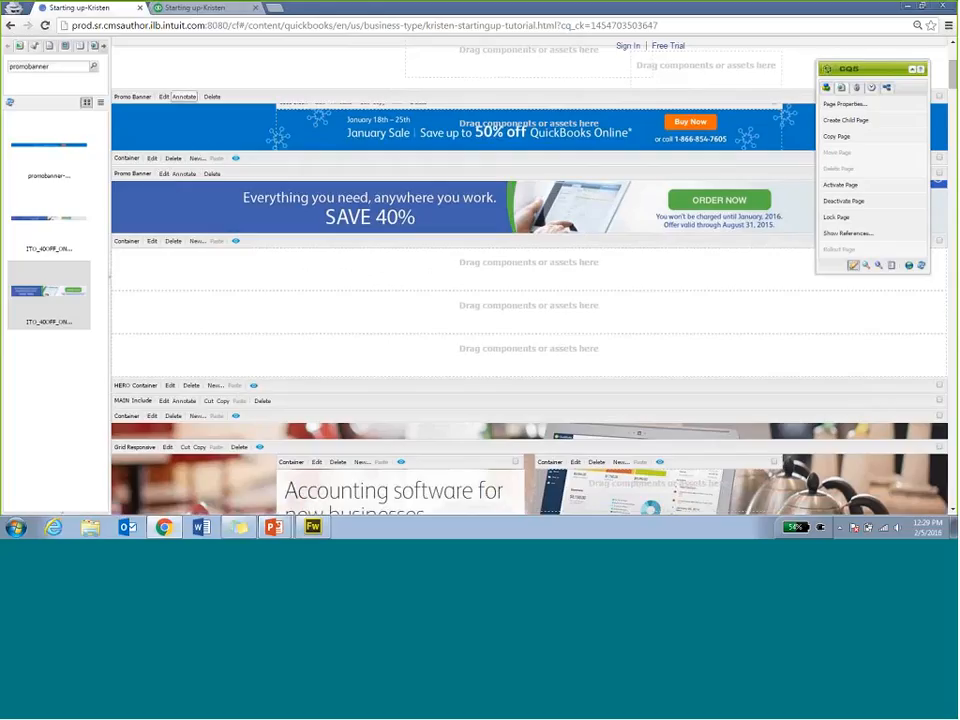
Step: Open the CQ5 author server prod.sr.cmsauthor.ilb.intuit.com:8080 in a new tab and go to its Websites administration
key(ctrl+shift+n)
text(p)
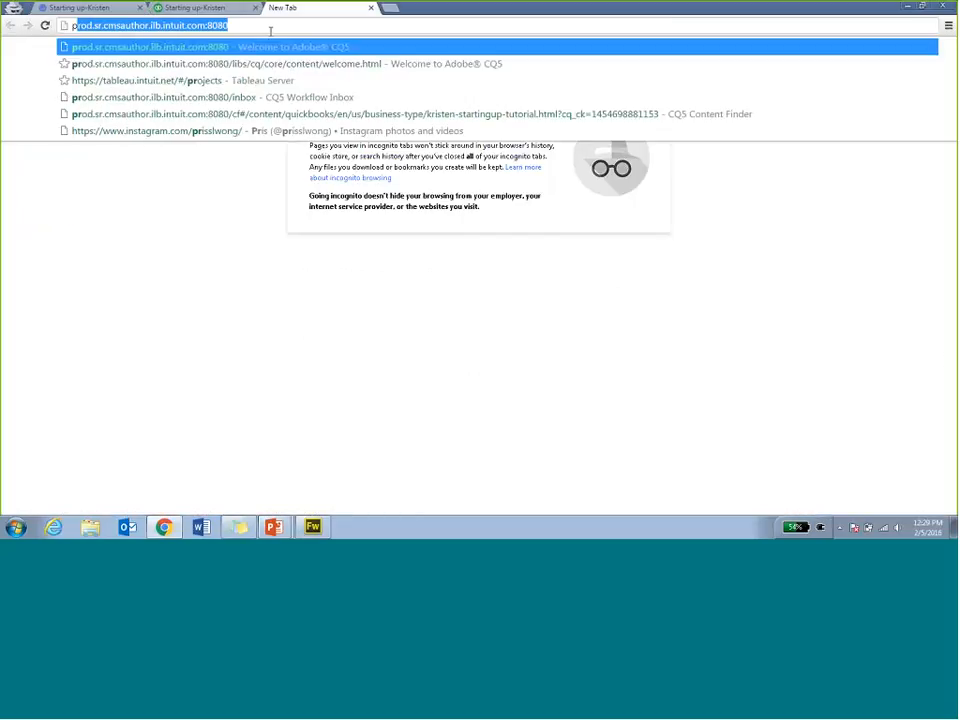
text(rod)
key(Return)
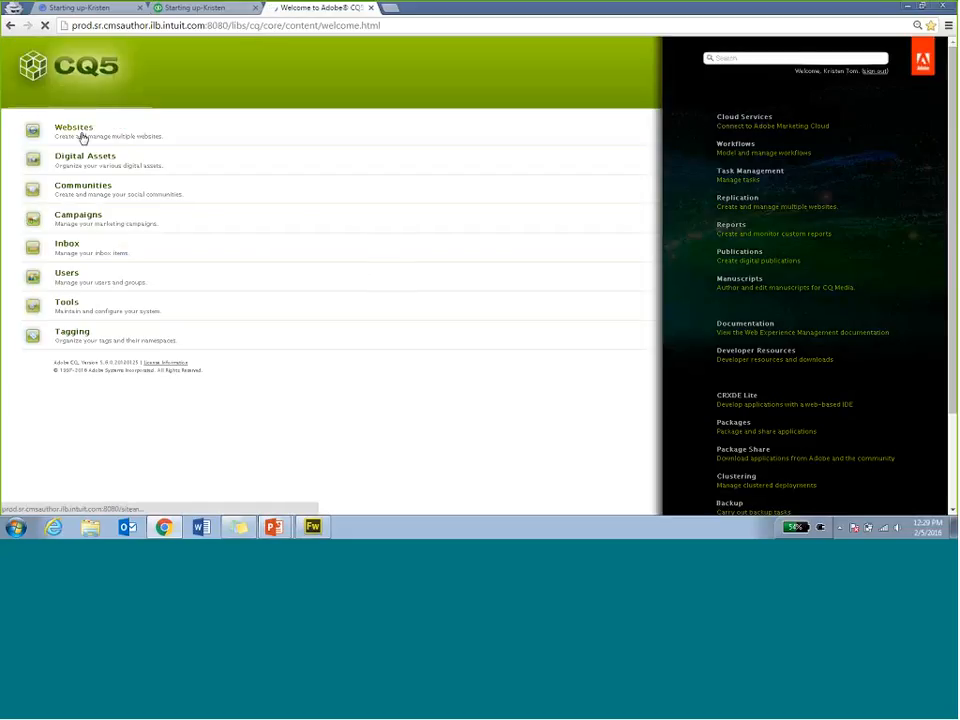
click(83, 138)
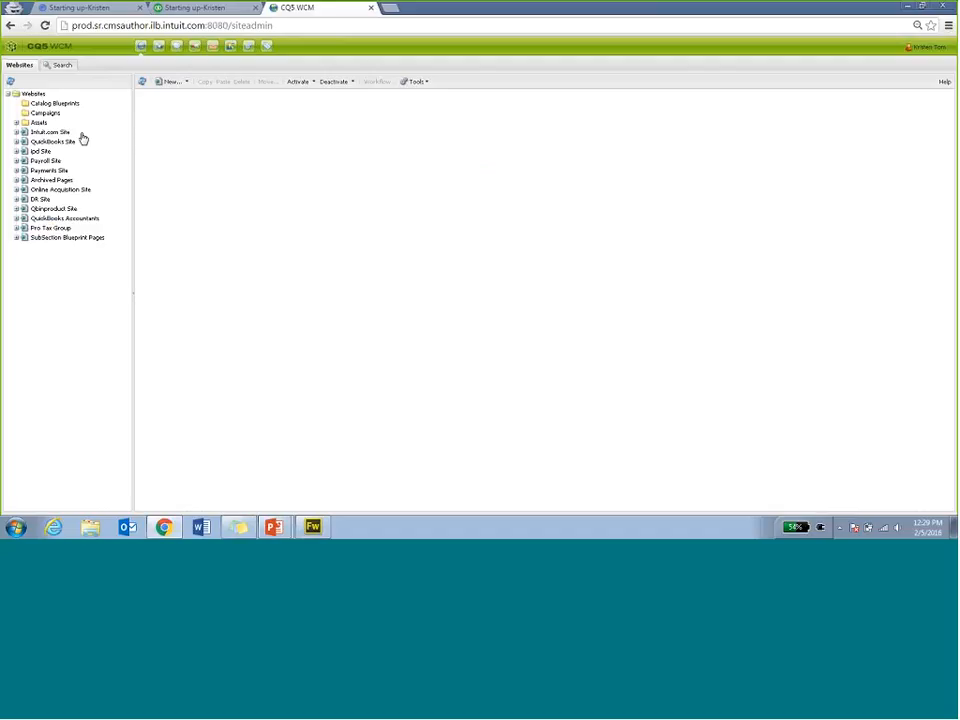
Step: Expand QuickBooks Site and its en branch in the website tree, and list the pages under us
click(71, 145)
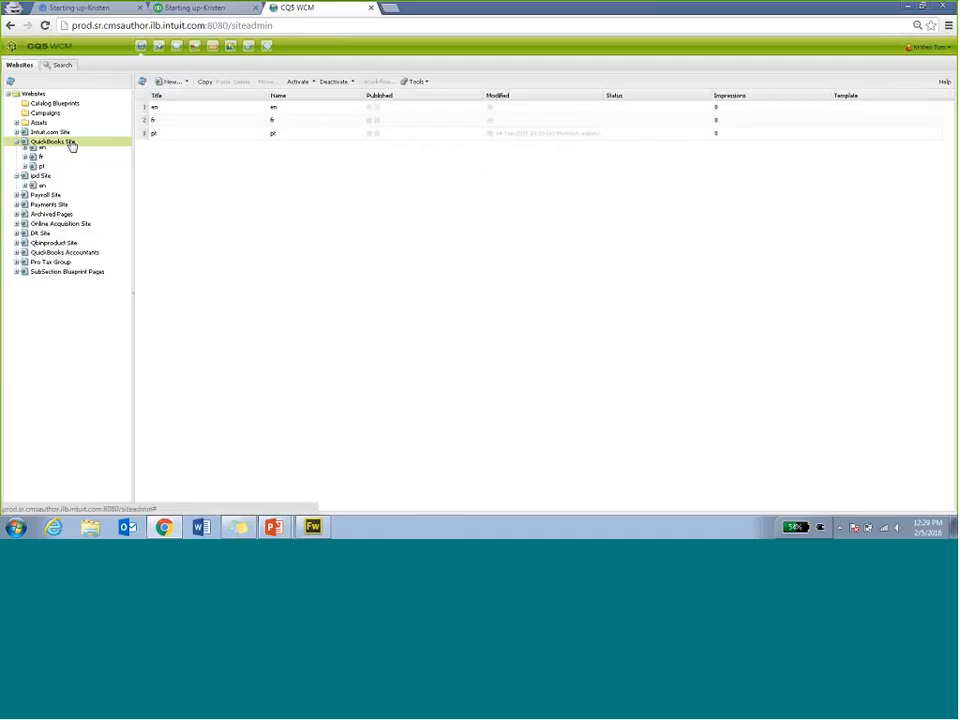
click(66, 152)
click(66, 160)
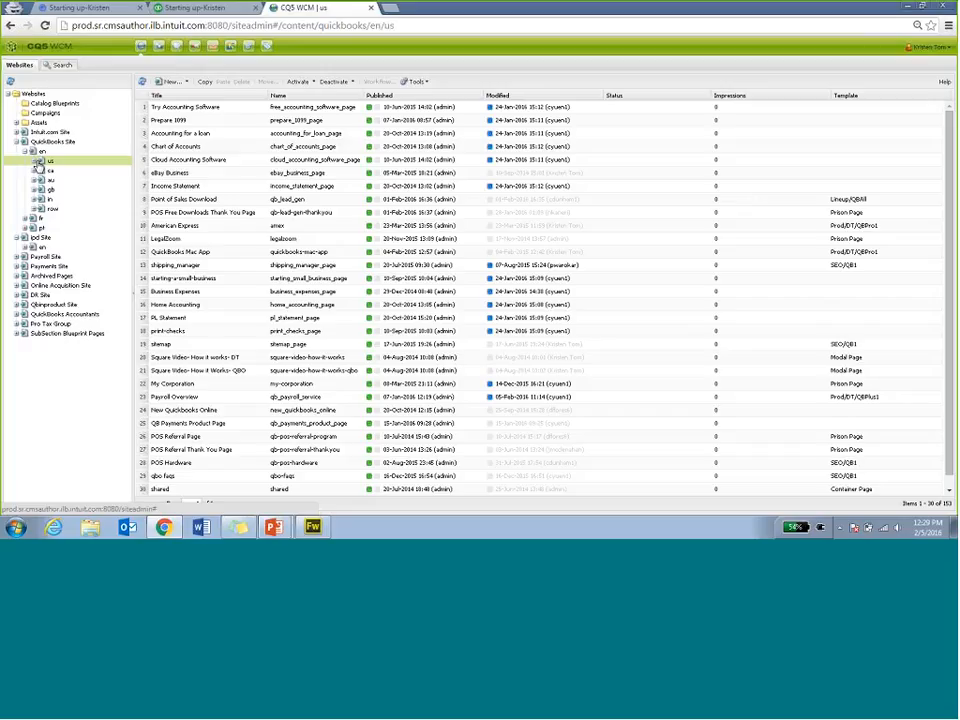
Step: Expand us in the website tree, widen the tree, and open the Try Accounting Software page for editing
click(36, 161)
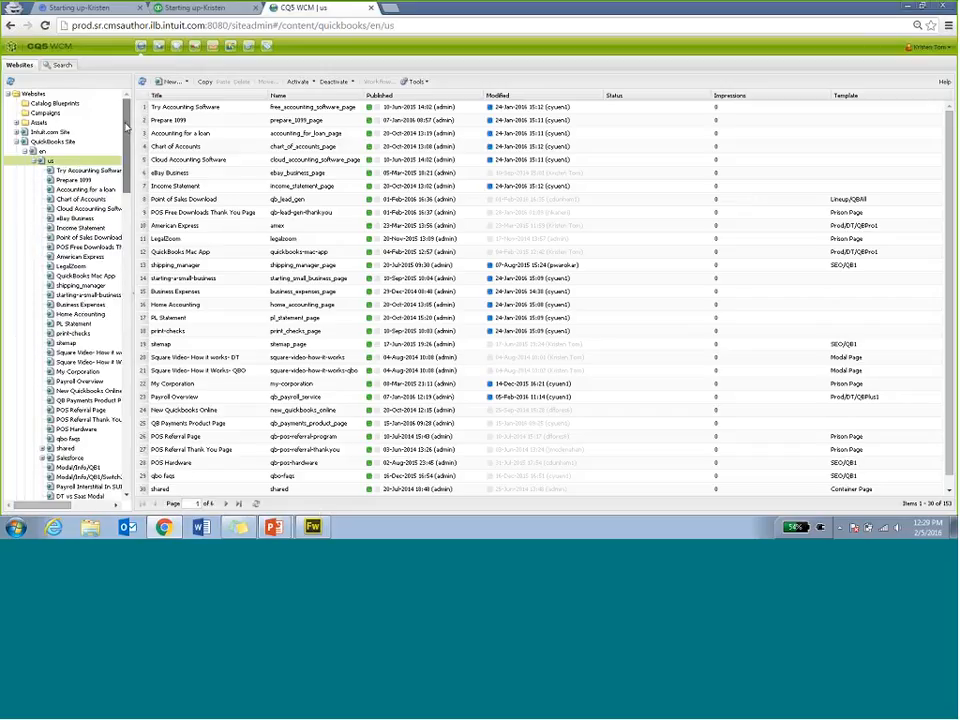
drag(126, 125, 132, 300)
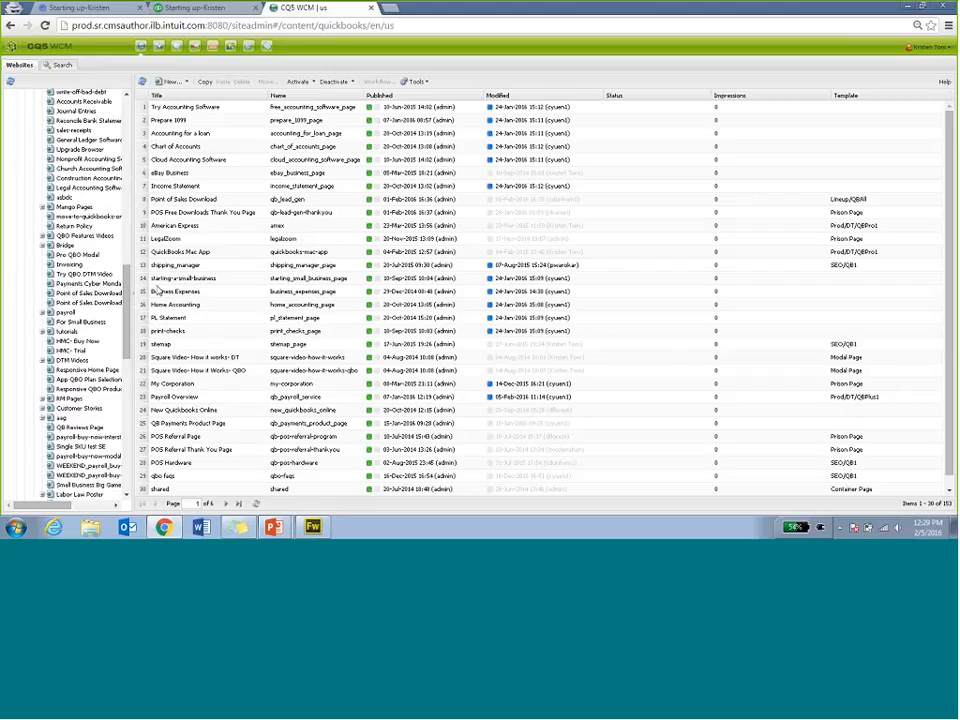
drag(157, 289, 178, 276)
click(90, 283)
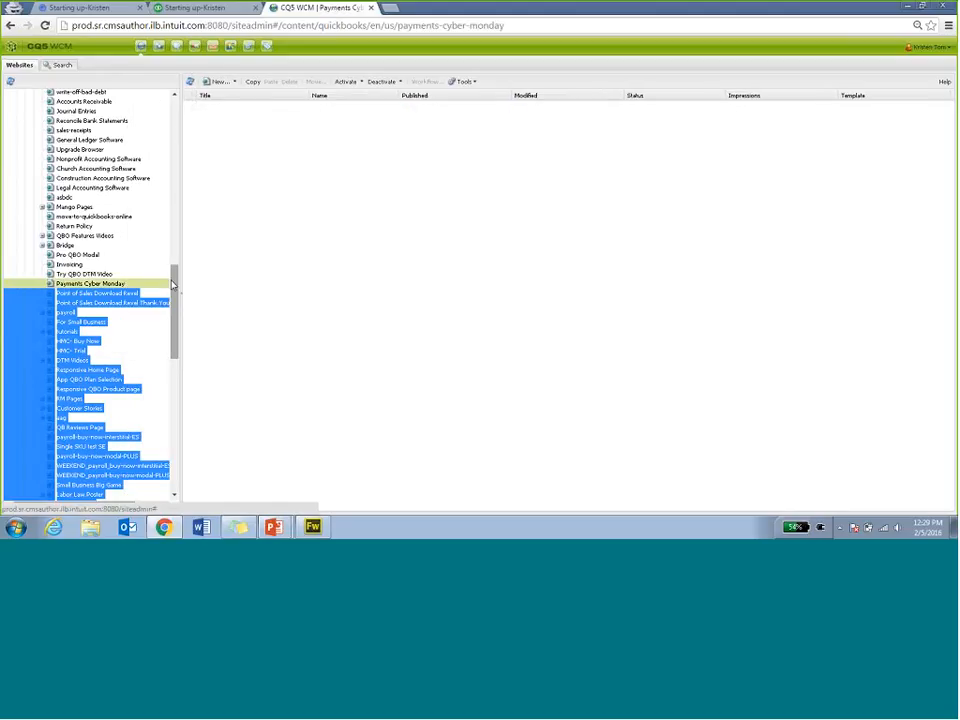
scroll(172, 254, up, 3)
drag(172, 254, 181, 106)
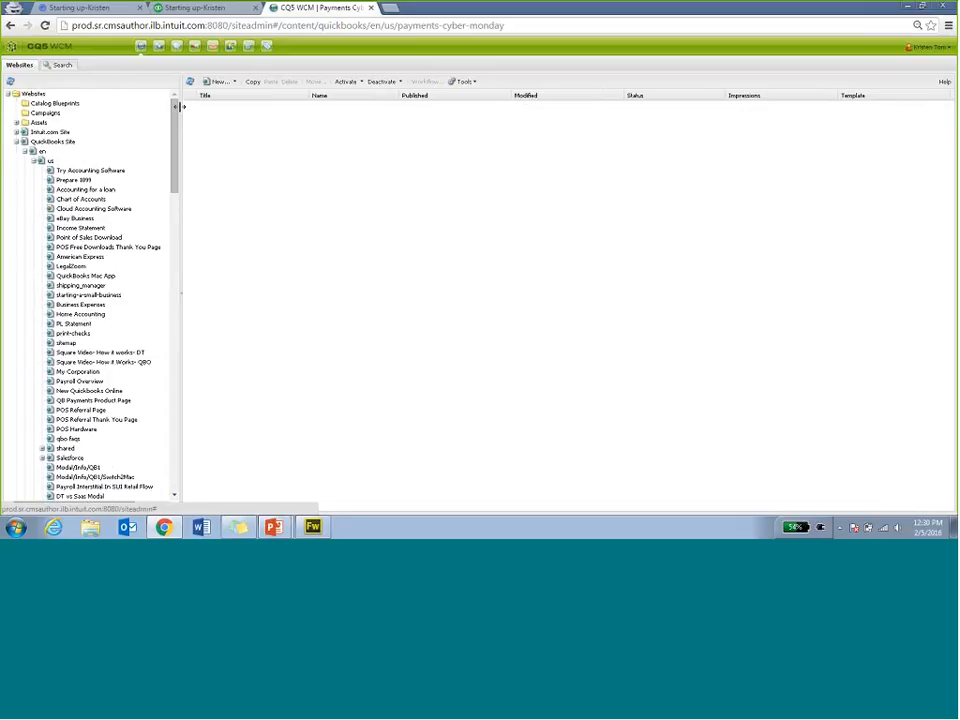
double_click(131, 174)
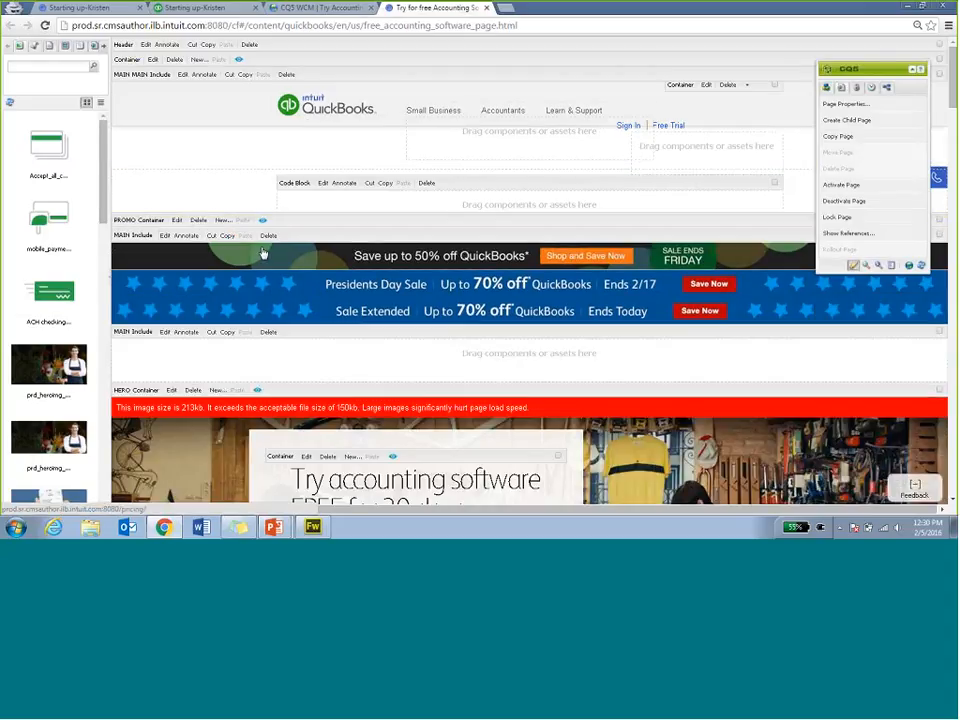
Step: Check the content path of the MAIN Include in the PROMO Container against the website tree
click(166, 235)
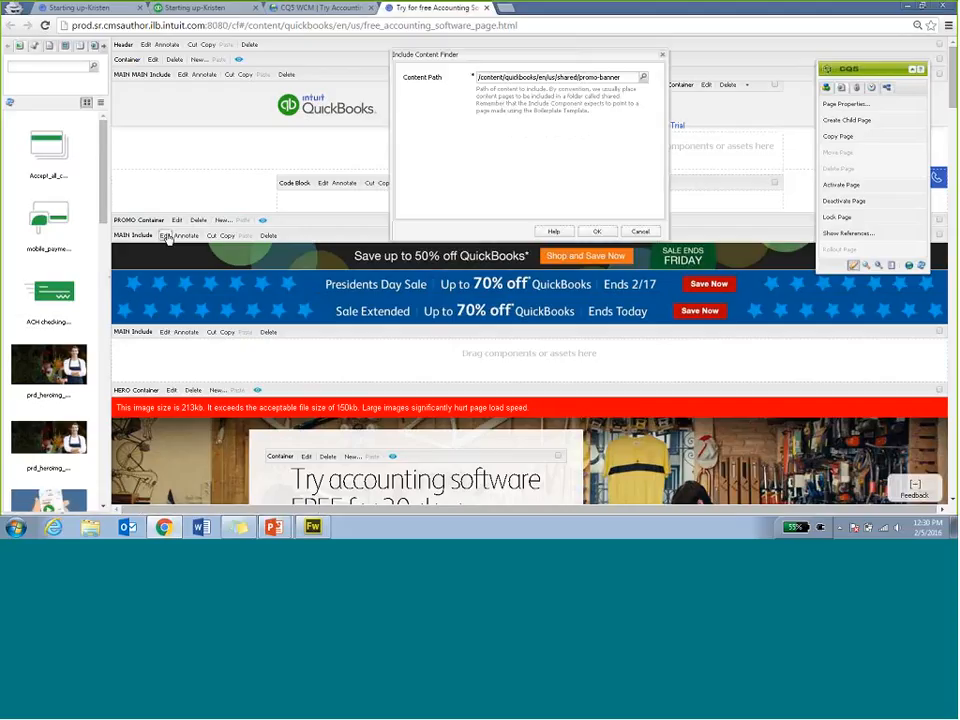
drag(478, 77, 627, 77)
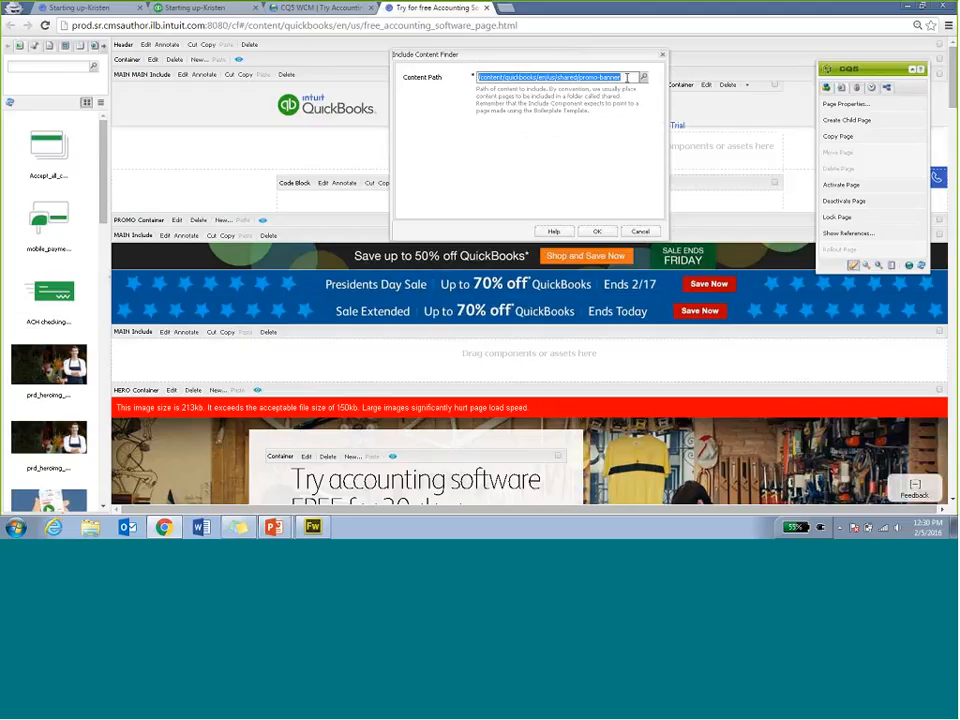
click(289, 10)
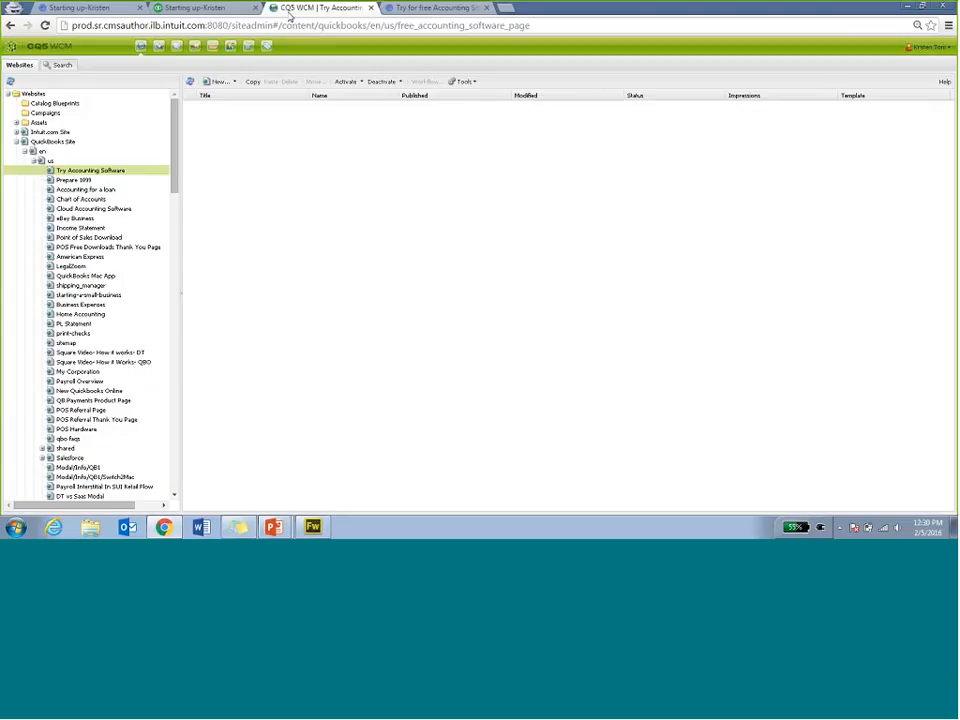
scroll(174, 152, down, 5)
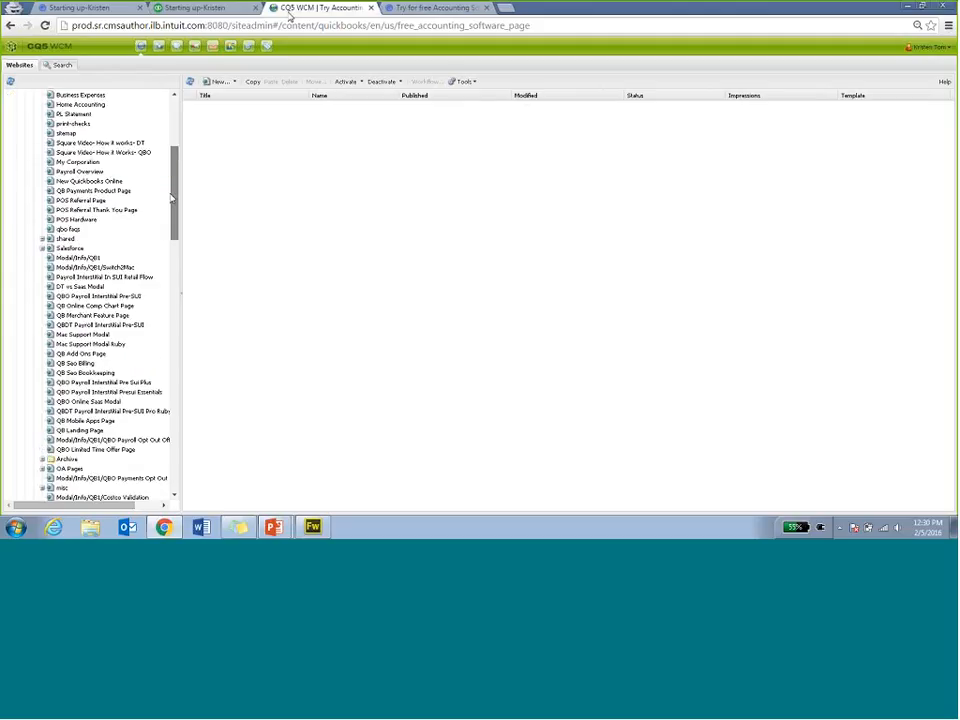
click(390, 12)
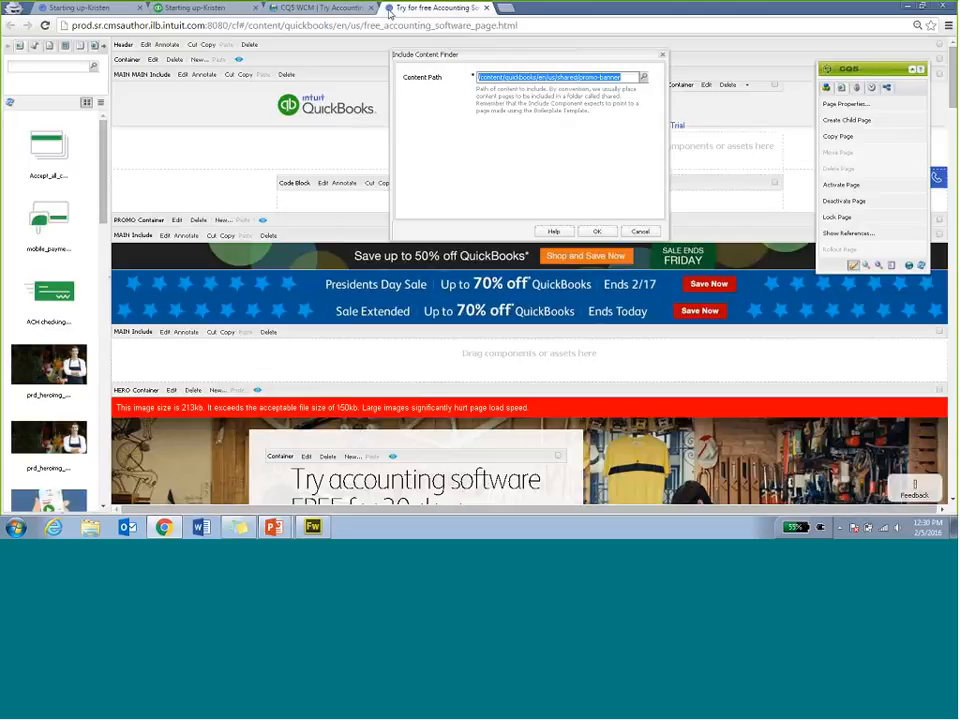
Step: Expand the shared branch under us in the website tree and open the Promo banner-No disclosures page
click(319, 14)
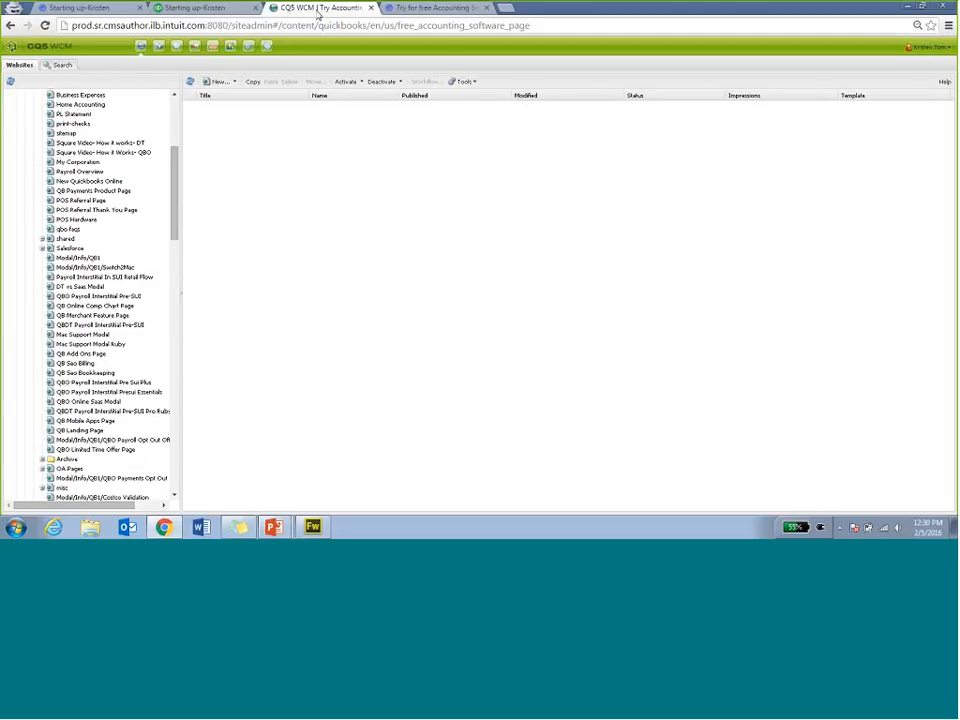
click(90, 249)
click(70, 239)
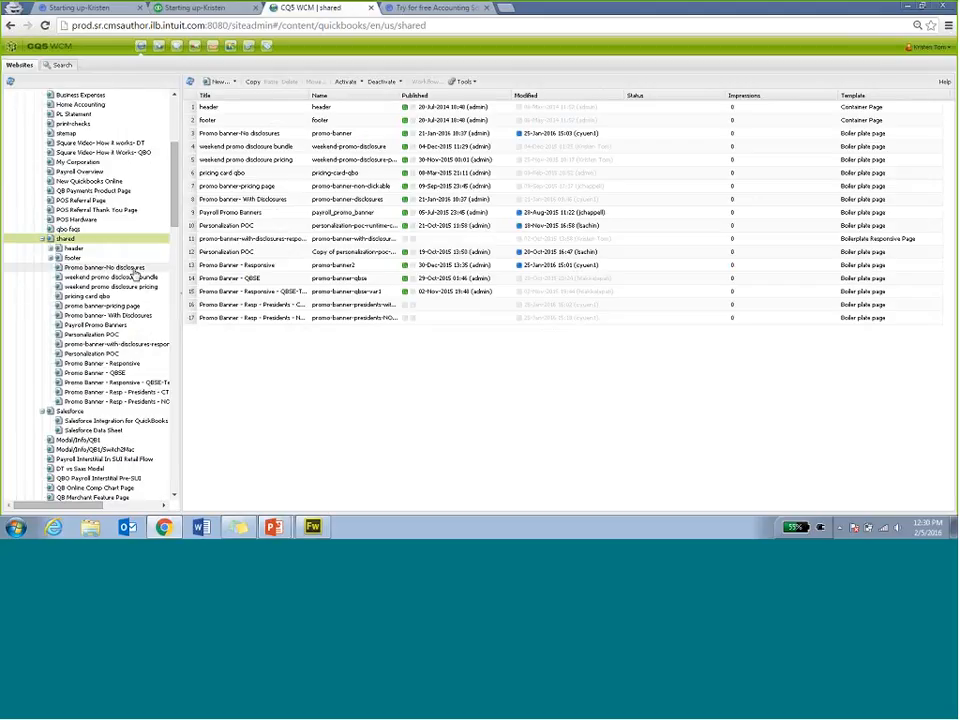
click(134, 269)
double_click(134, 269)
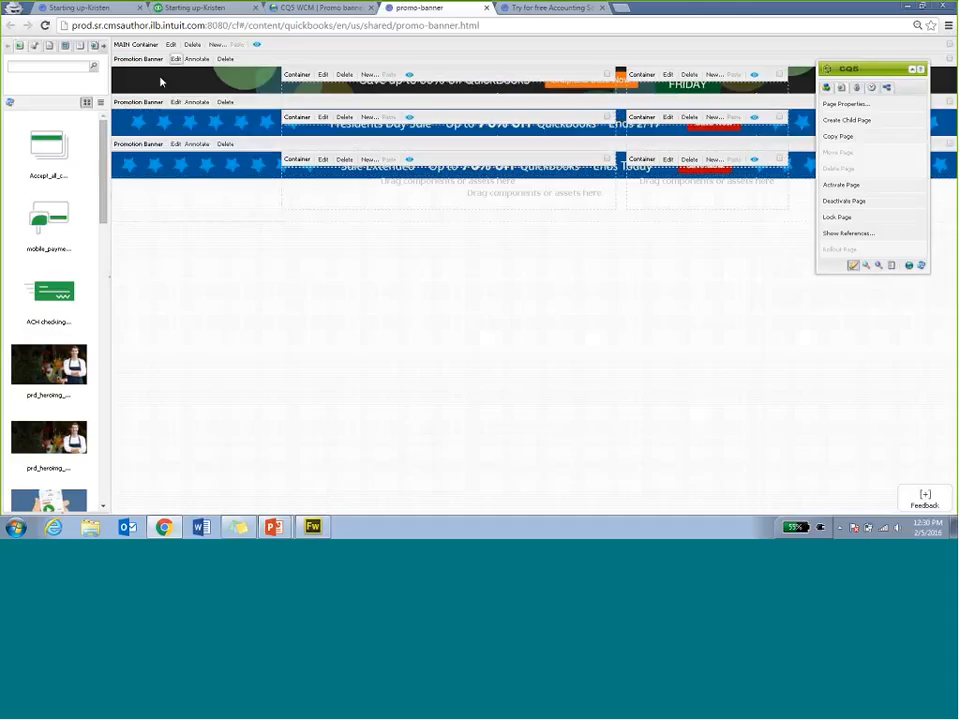
Step: Review the scheduling settings of each of the three promotion banners on the shared page, cancelling each dialog without changes
click(175, 144)
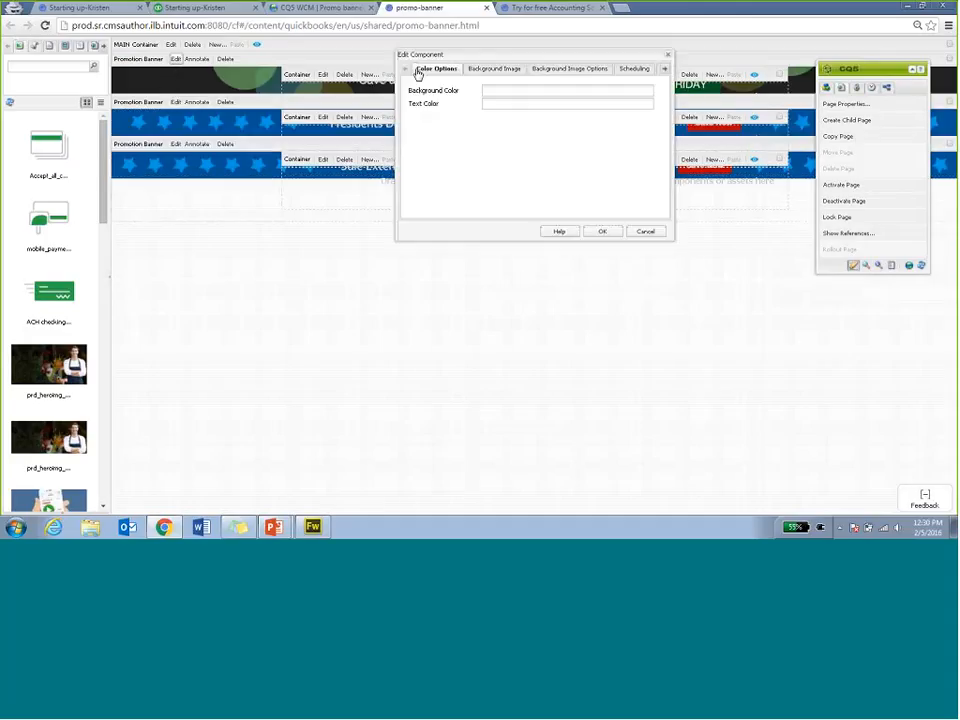
click(633, 68)
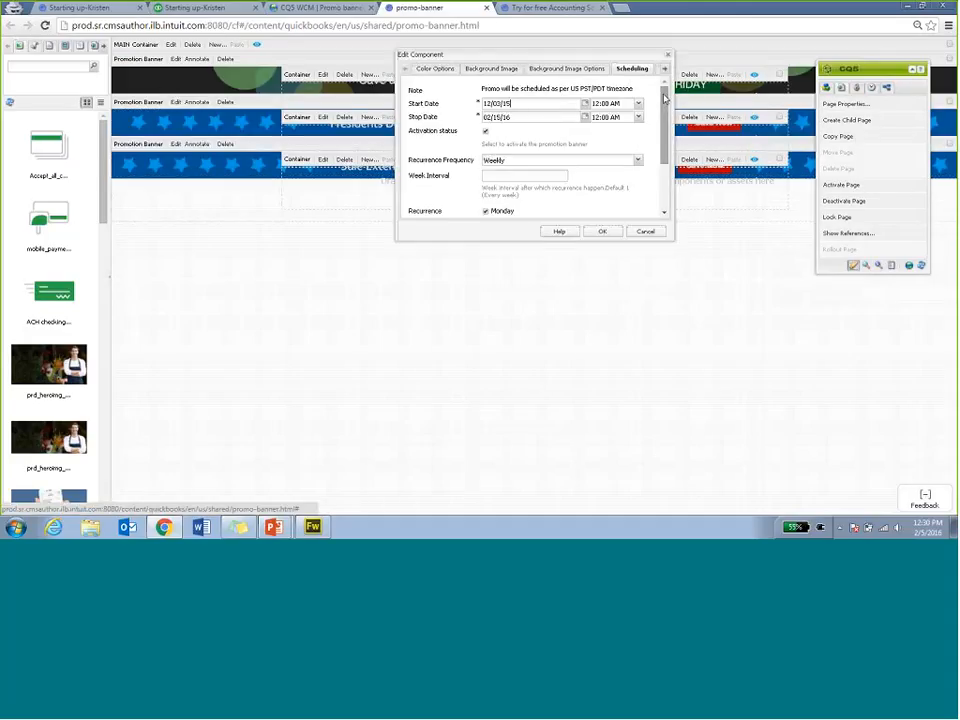
click(645, 231)
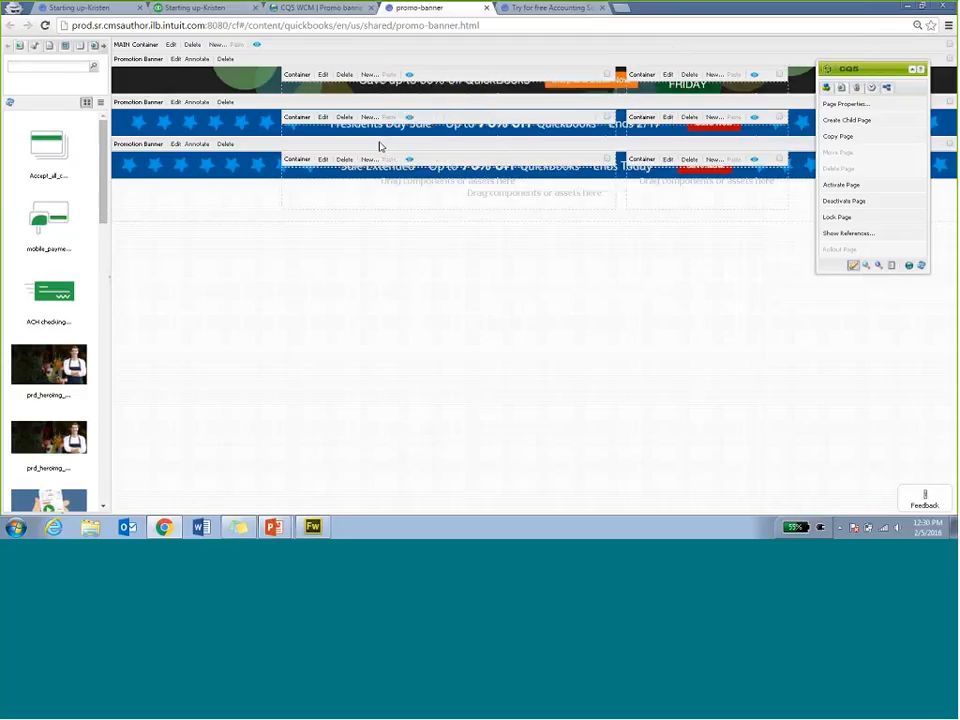
click(175, 102)
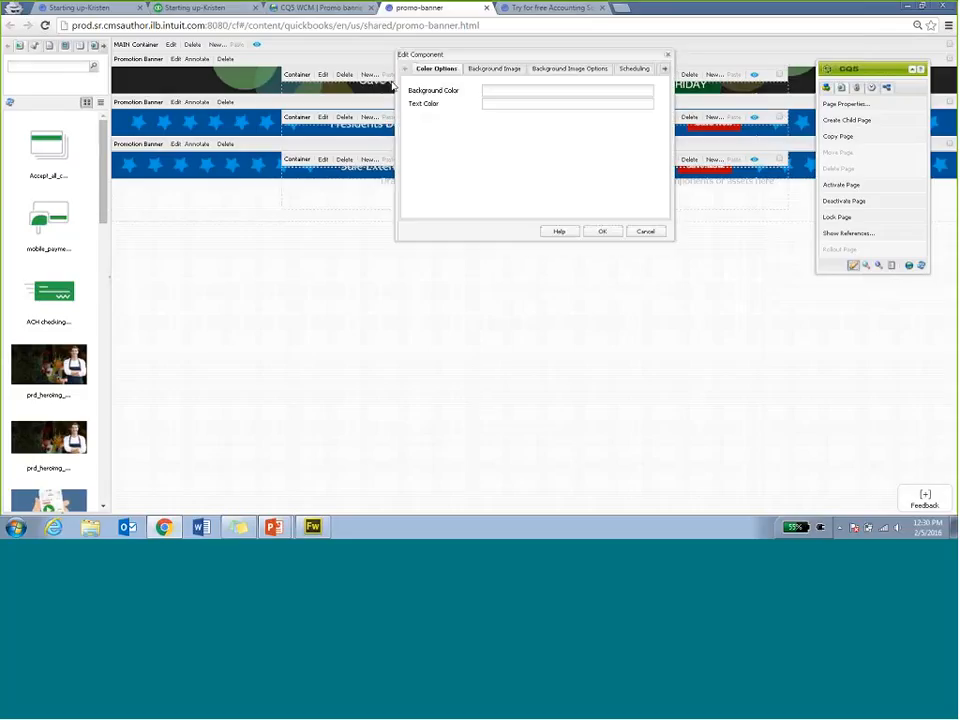
click(633, 68)
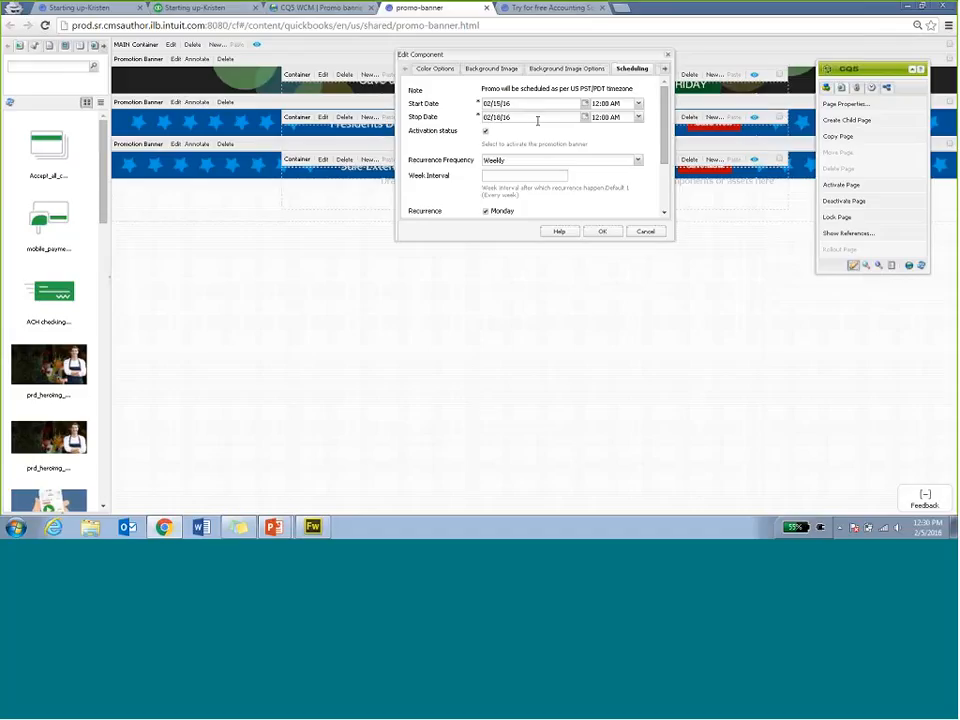
click(646, 233)
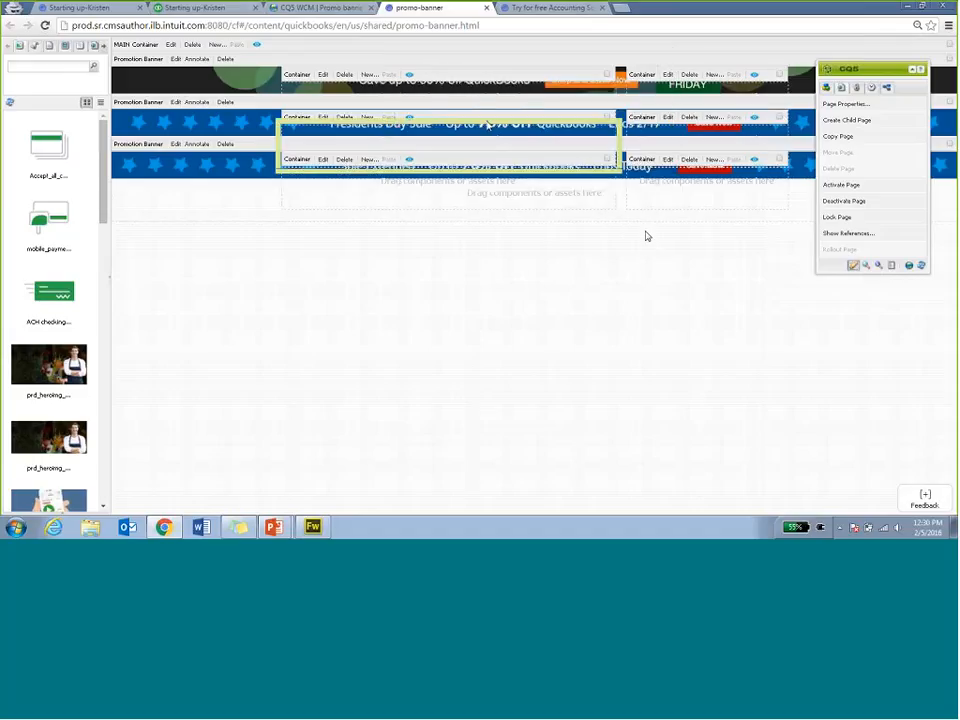
double_click(458, 113)
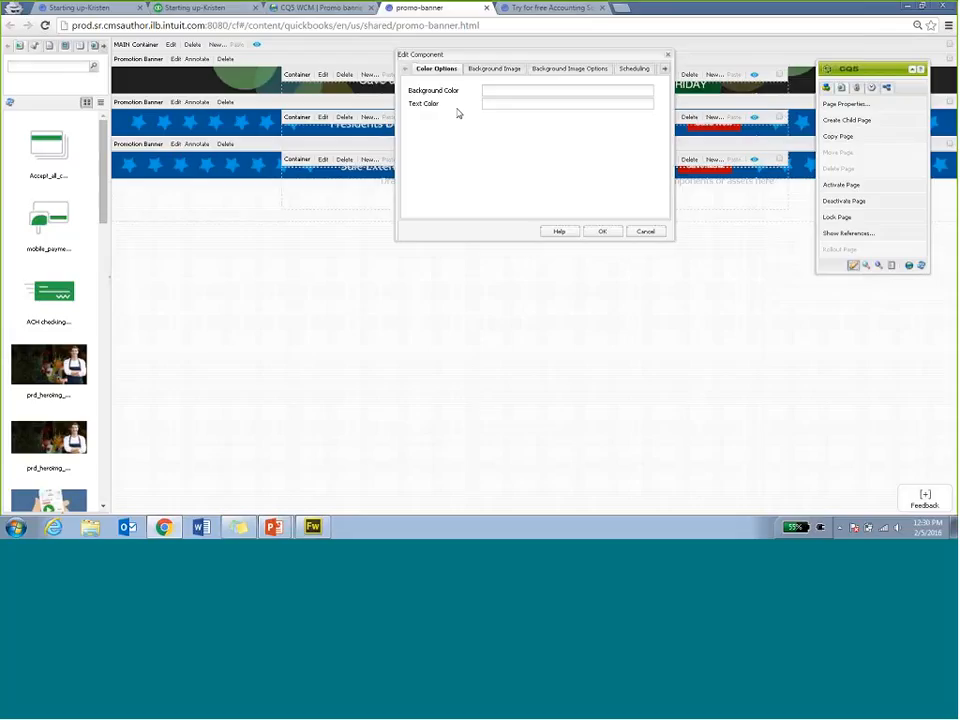
click(634, 68)
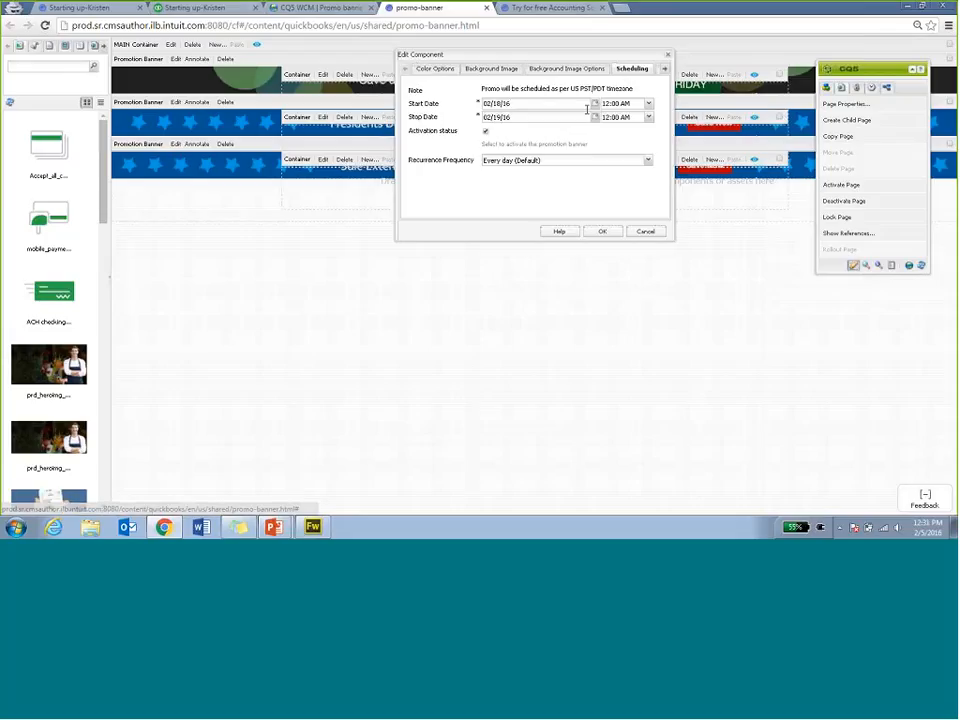
click(646, 232)
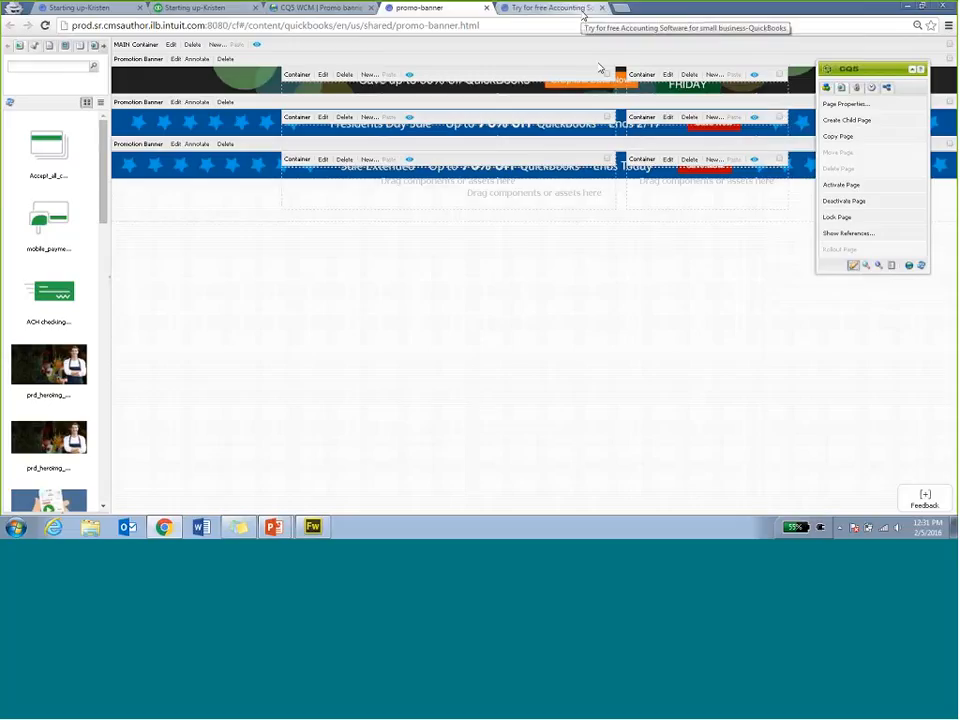
Step: Cancel the Include Content Finder on the Try Accounting Software page, and look over the starting-up tutorial's preview and authoring page
click(583, 10)
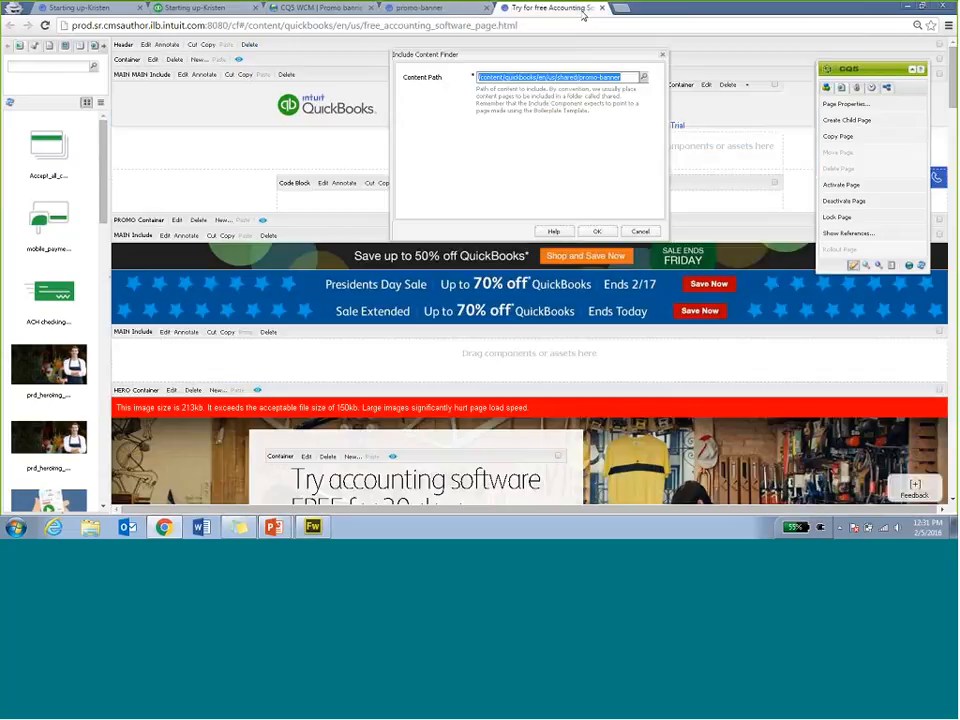
click(640, 232)
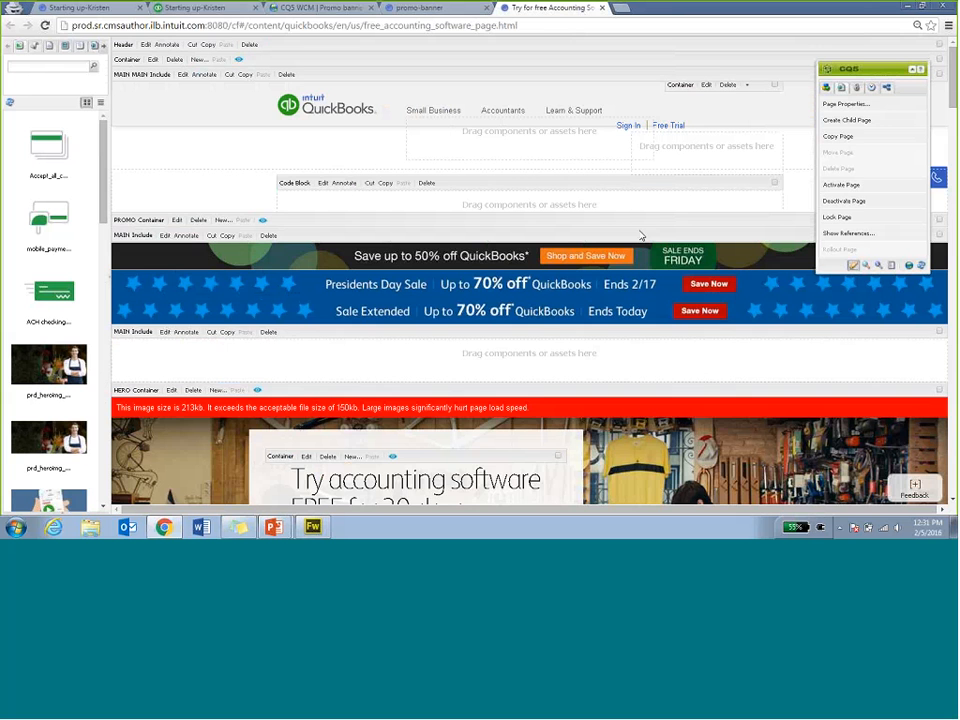
click(197, 9)
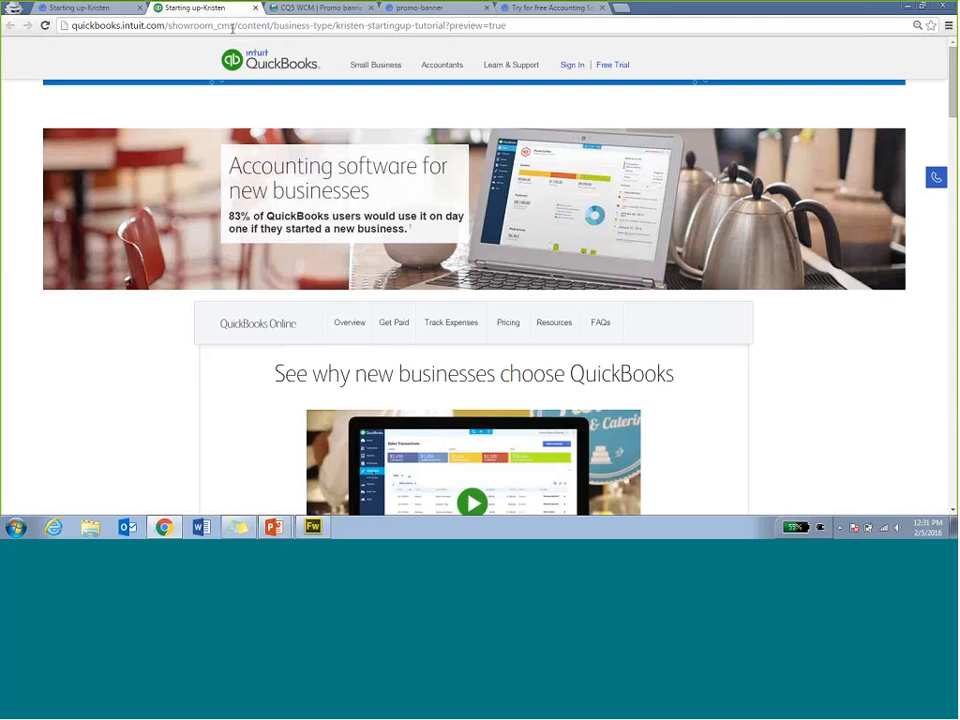
key(ctrl+Tab)
click(98, 9)
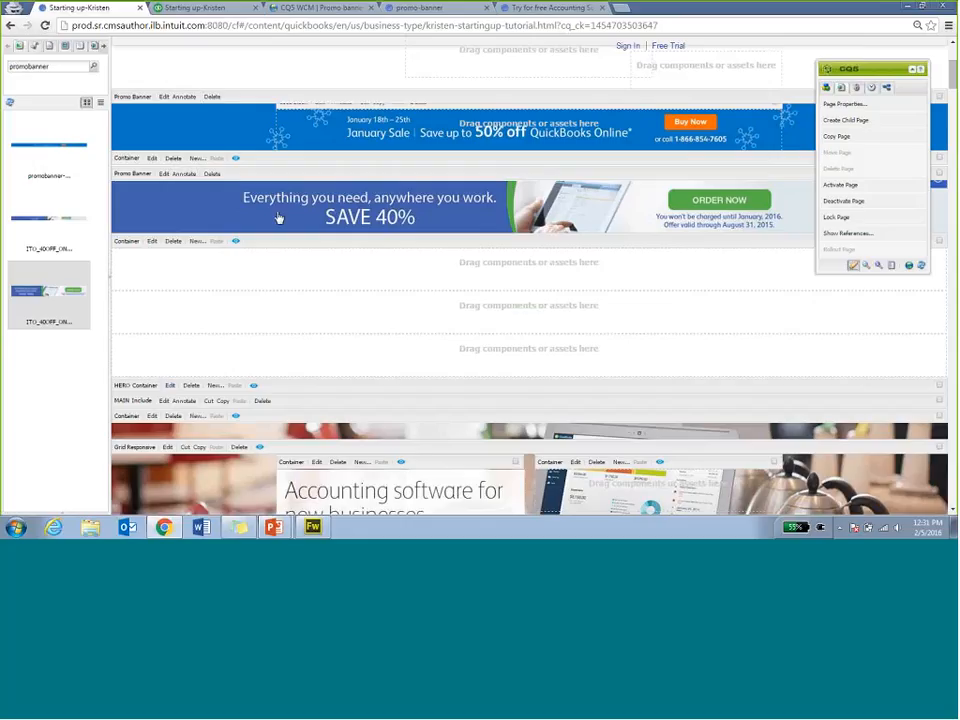
Step: Look through the Try Accounting Software page's containers and highlight the extent of the outer container around the feature icons
click(571, 13)
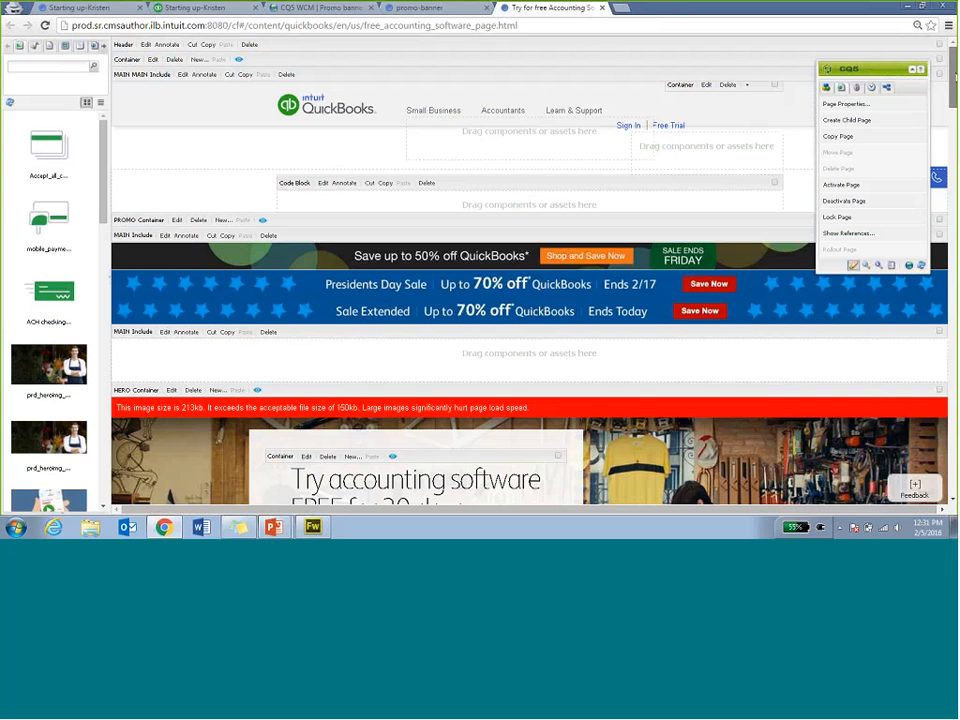
scroll(952, 102, down, 2)
scroll(952, 102, down, 4)
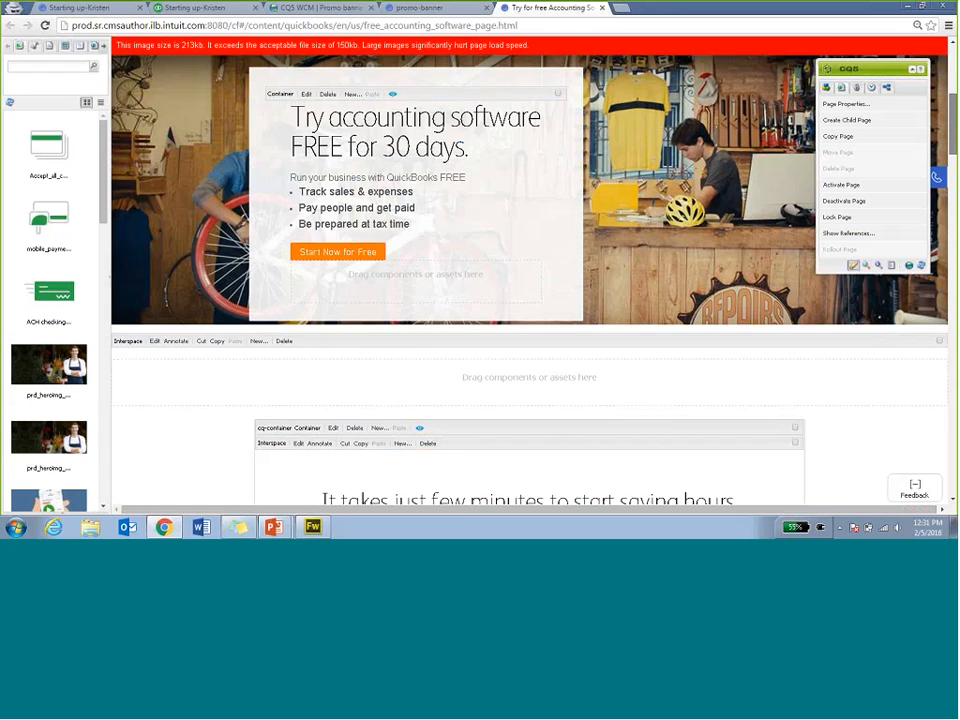
scroll(952, 102, down, 3)
scroll(952, 102, down, 2)
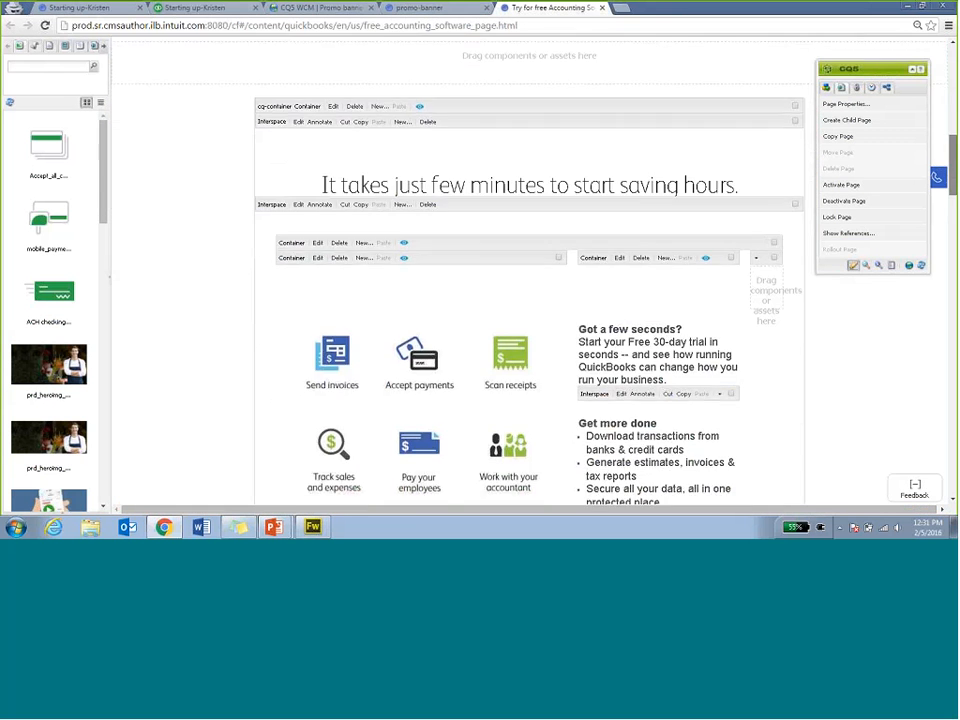
scroll(952, 102, down, 3)
scroll(952, 102, up, 1)
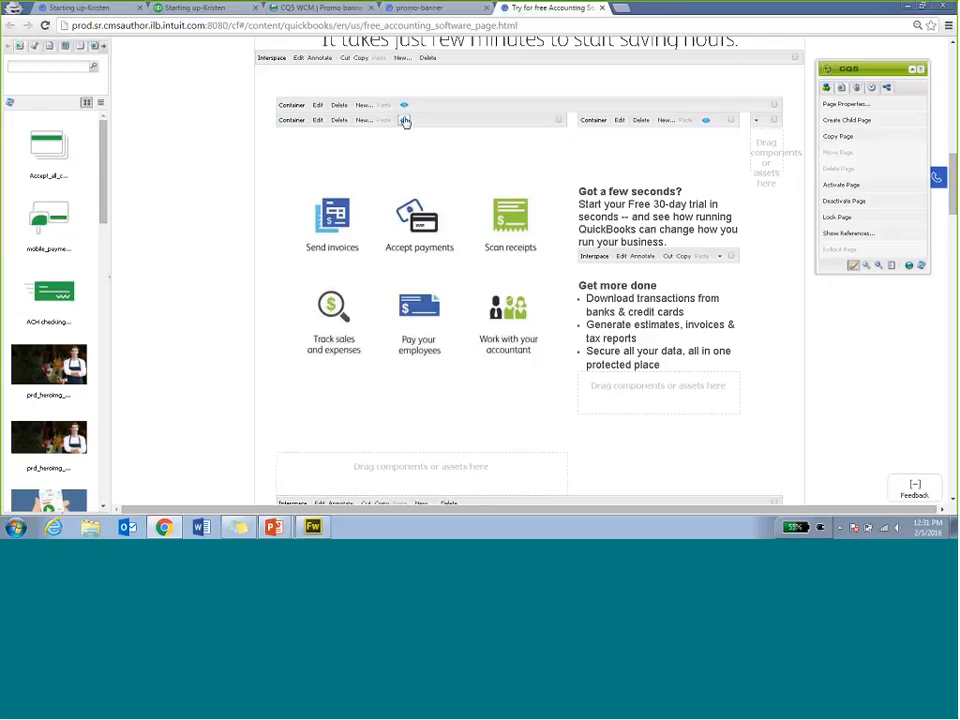
double_click(405, 121)
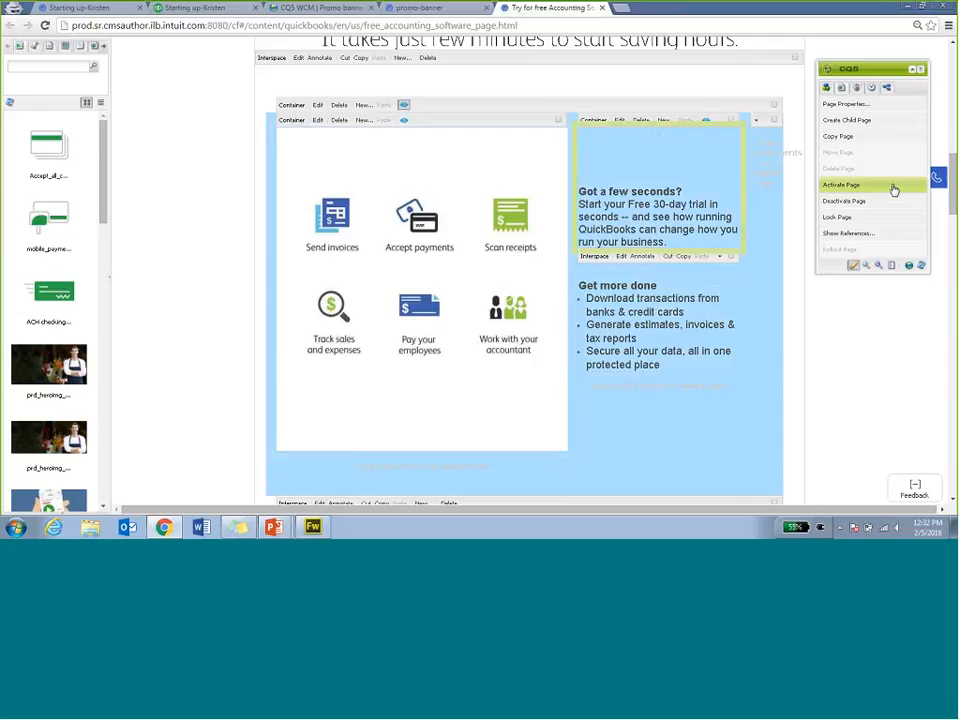
Step: Activate scheduling on the outer container around the feature icons, starting 02/05/16 at 12:00 AM
drag(953, 177, 953, 181)
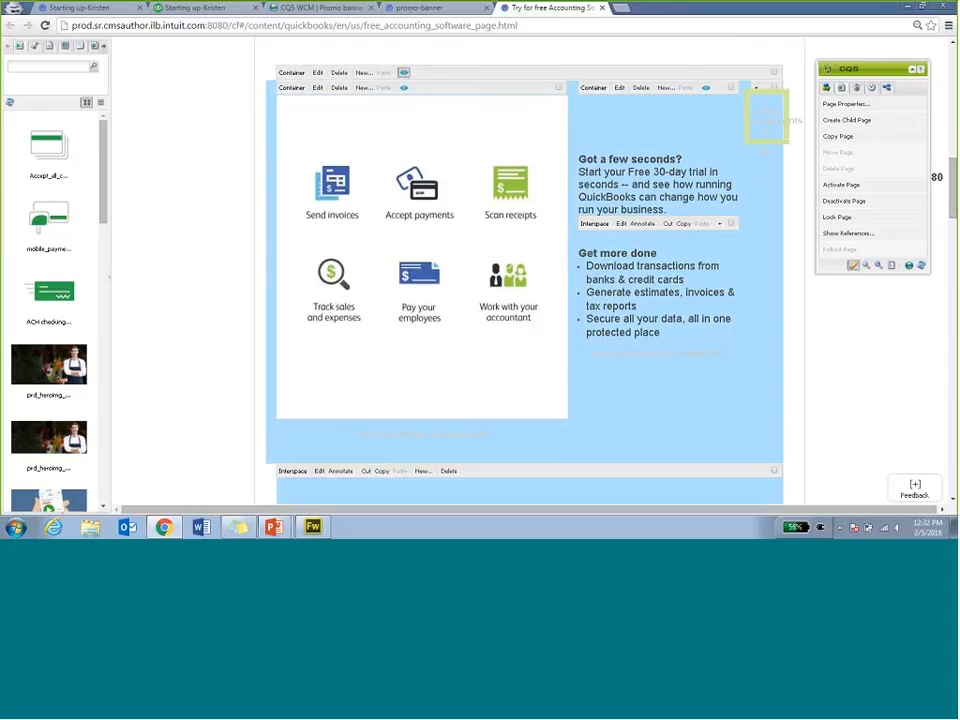
scroll(767, 117, down, 3)
scroll(767, 117, up, 4)
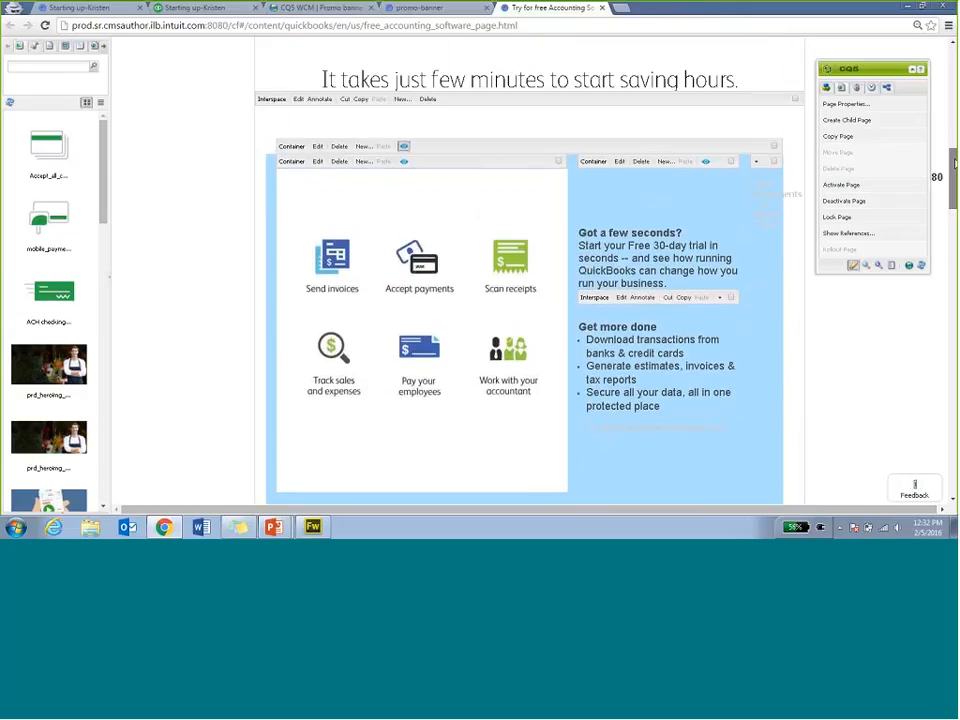
scroll(682, 133, down, 1)
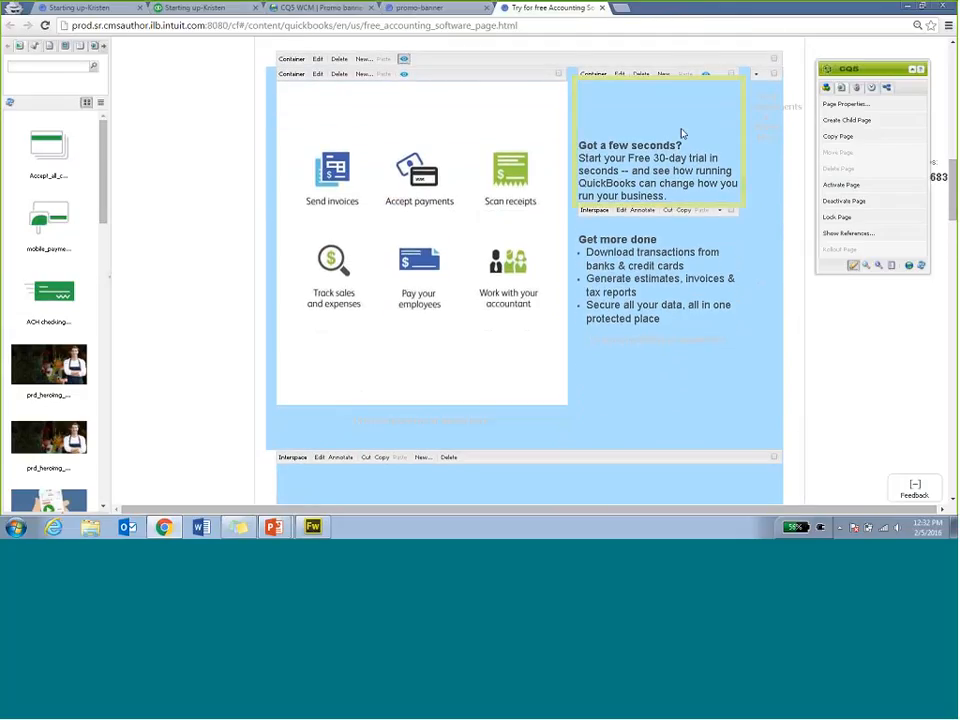
click(318, 59)
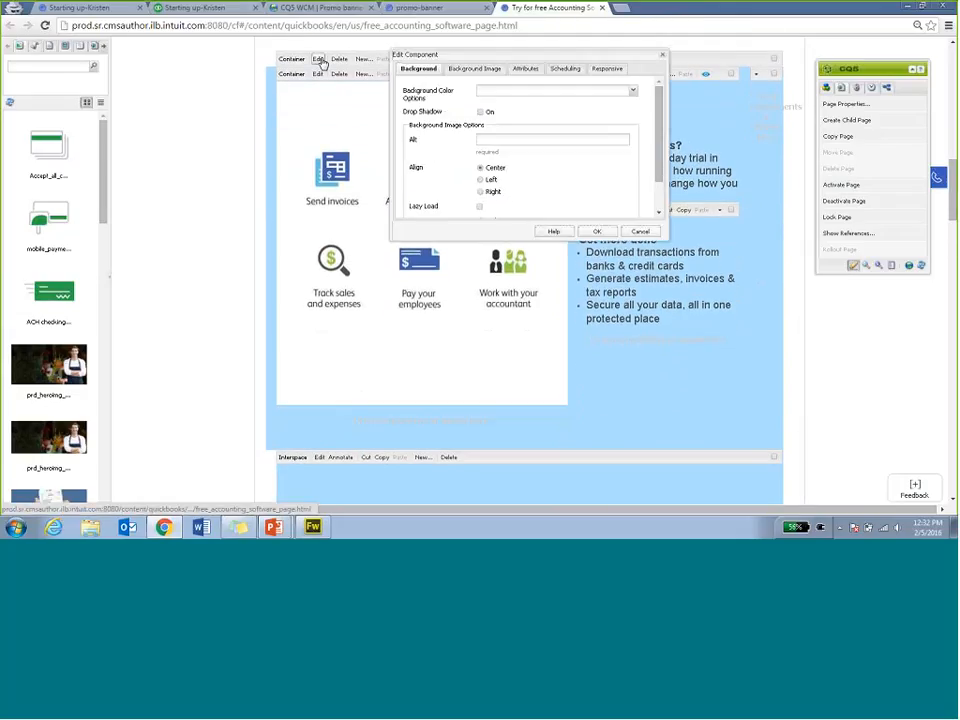
click(526, 69)
click(563, 69)
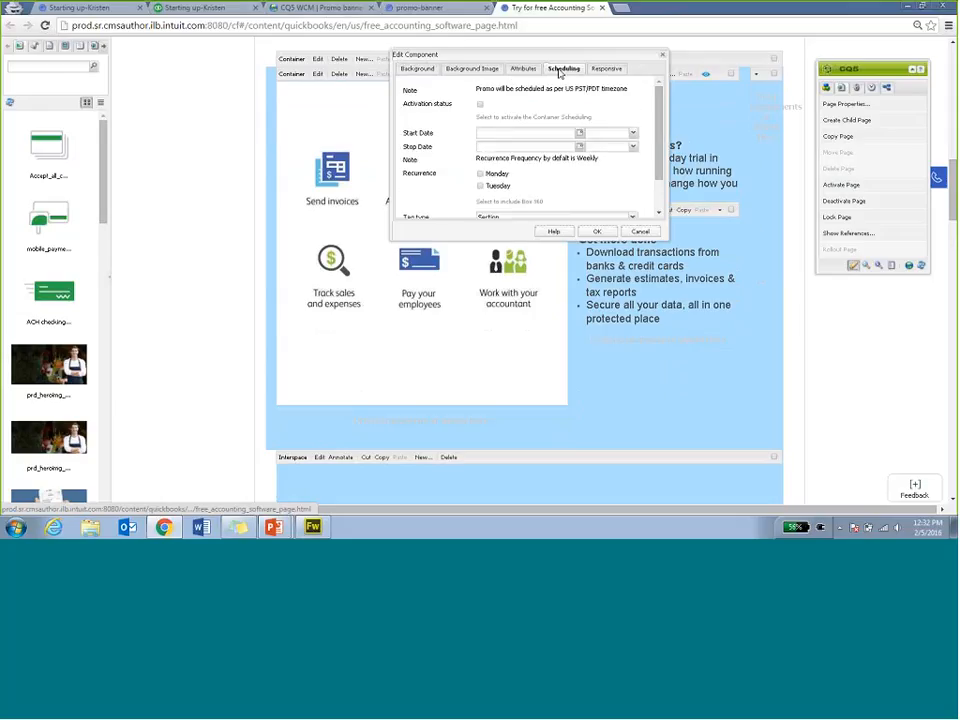
click(480, 104)
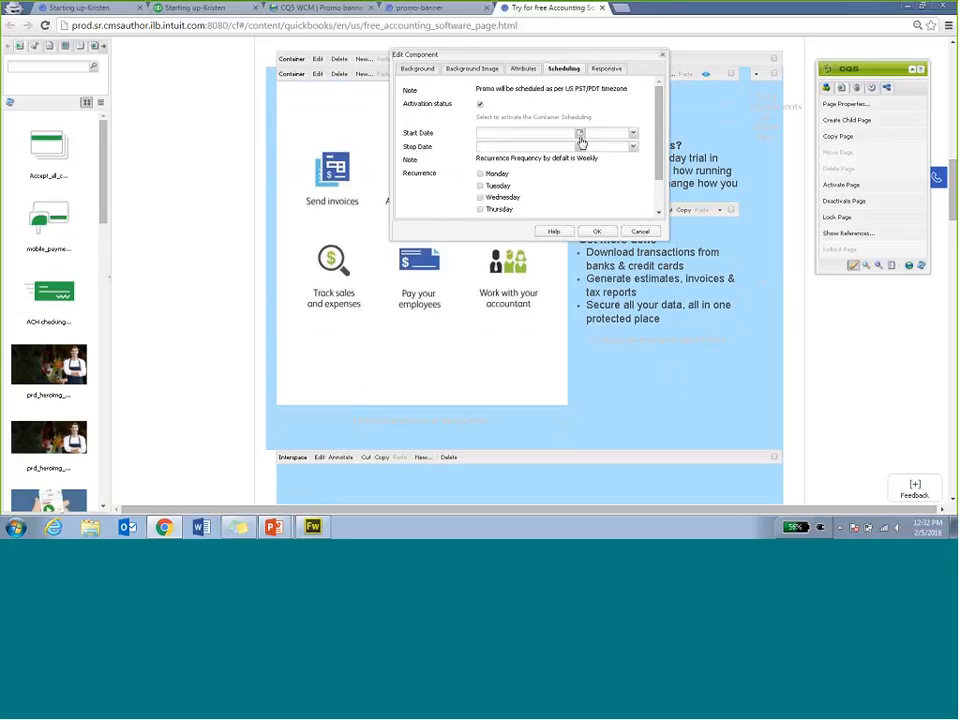
click(580, 136)
click(551, 165)
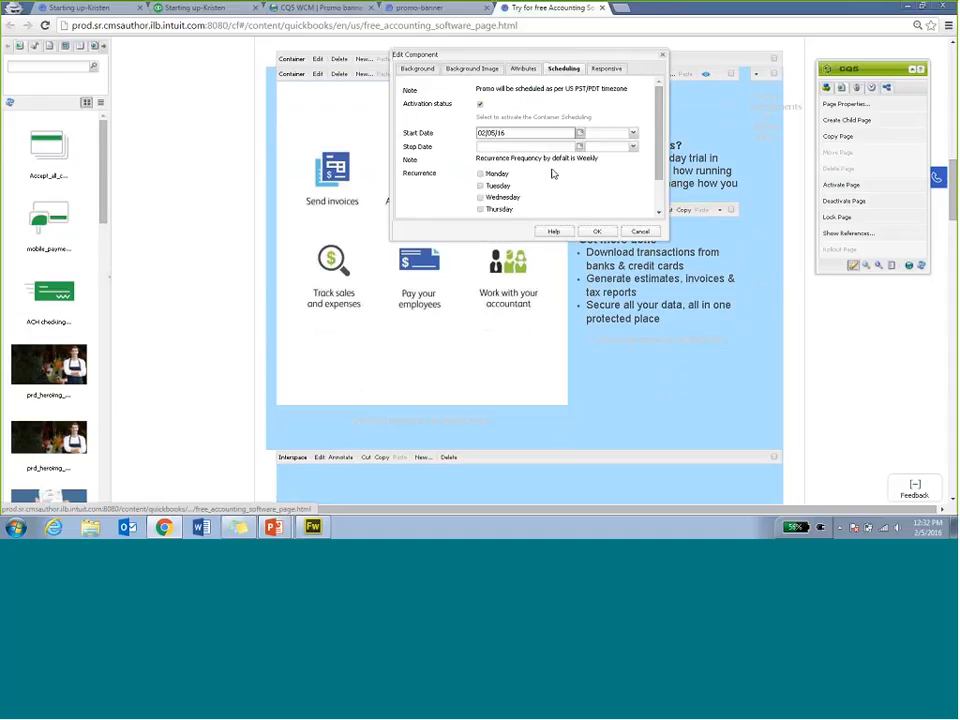
click(633, 133)
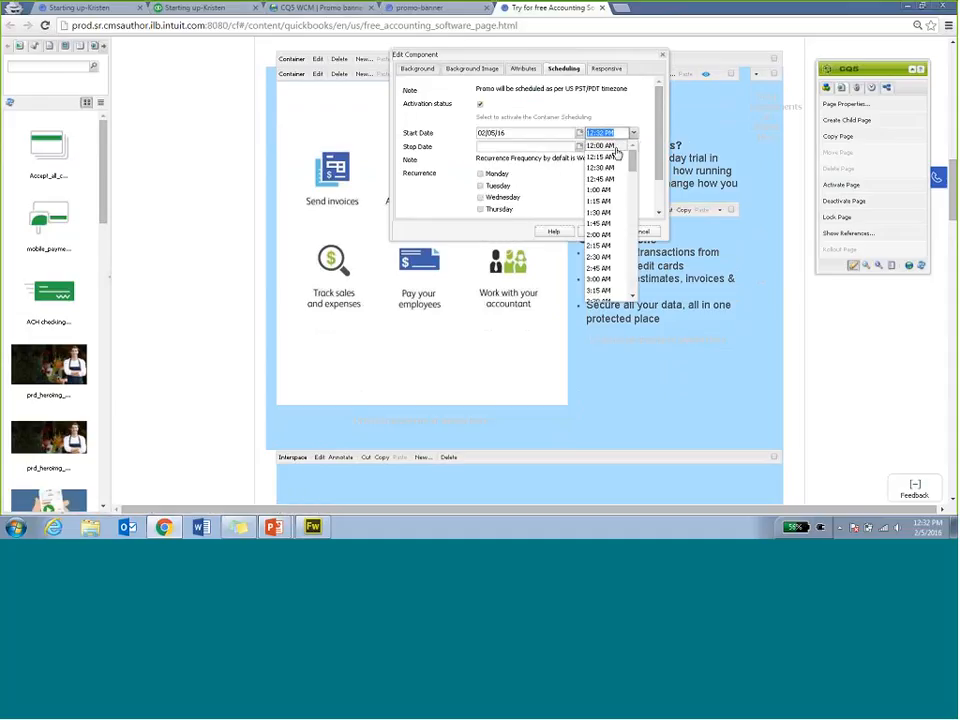
click(614, 147)
Step: Set the outer container's schedule to stop 02/06/16 at 12:00 AM, recurring on Wednesday, and save it
click(580, 147)
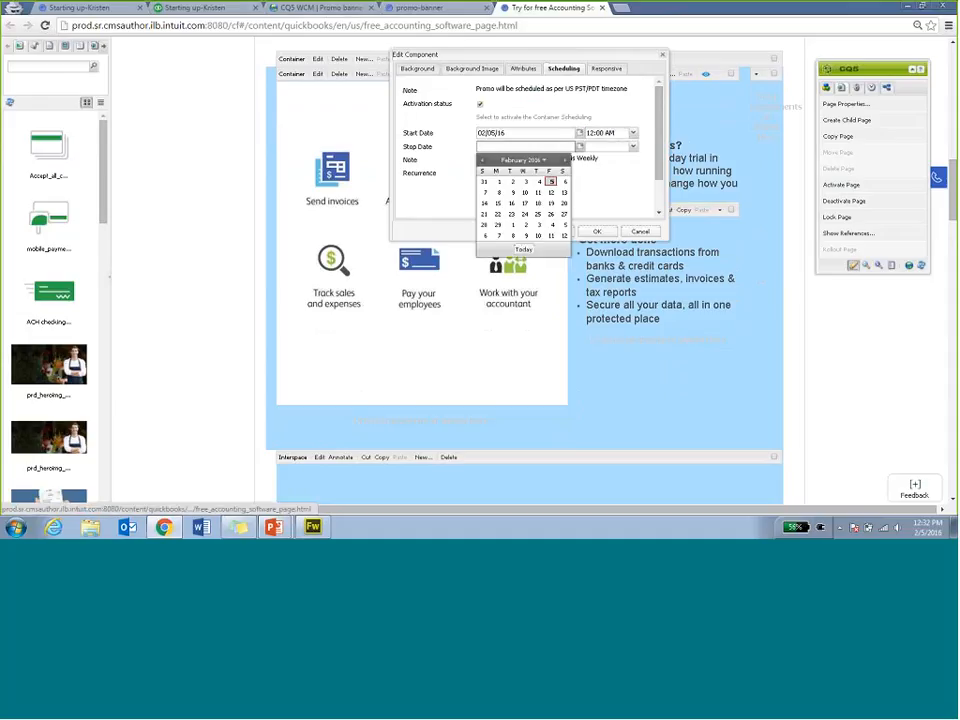
click(560, 180)
click(633, 147)
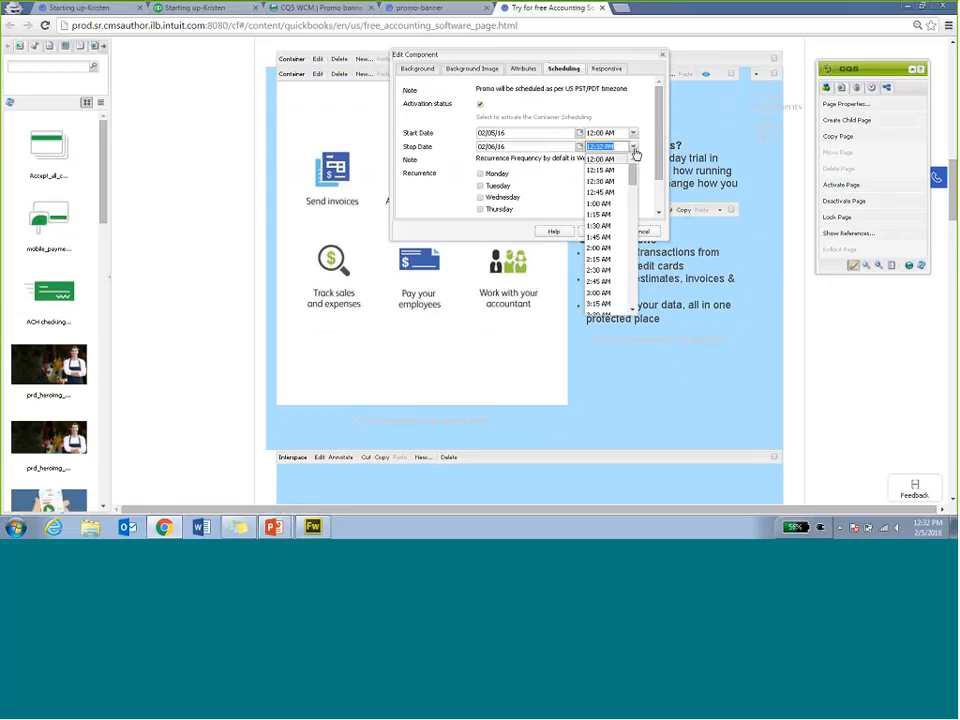
click(620, 162)
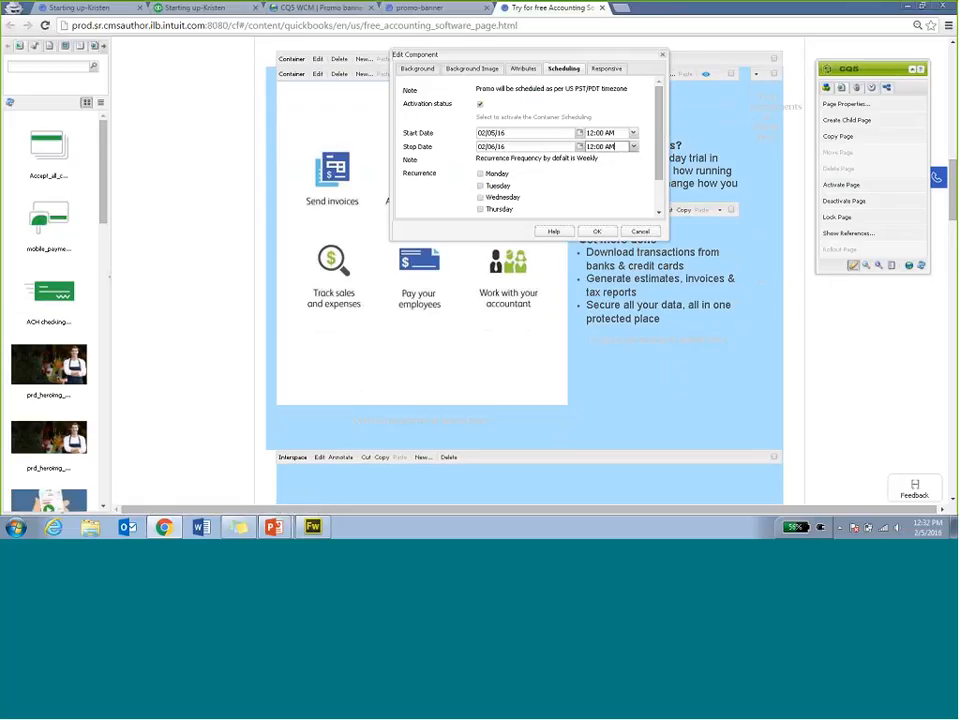
scroll(628, 163, down, 1)
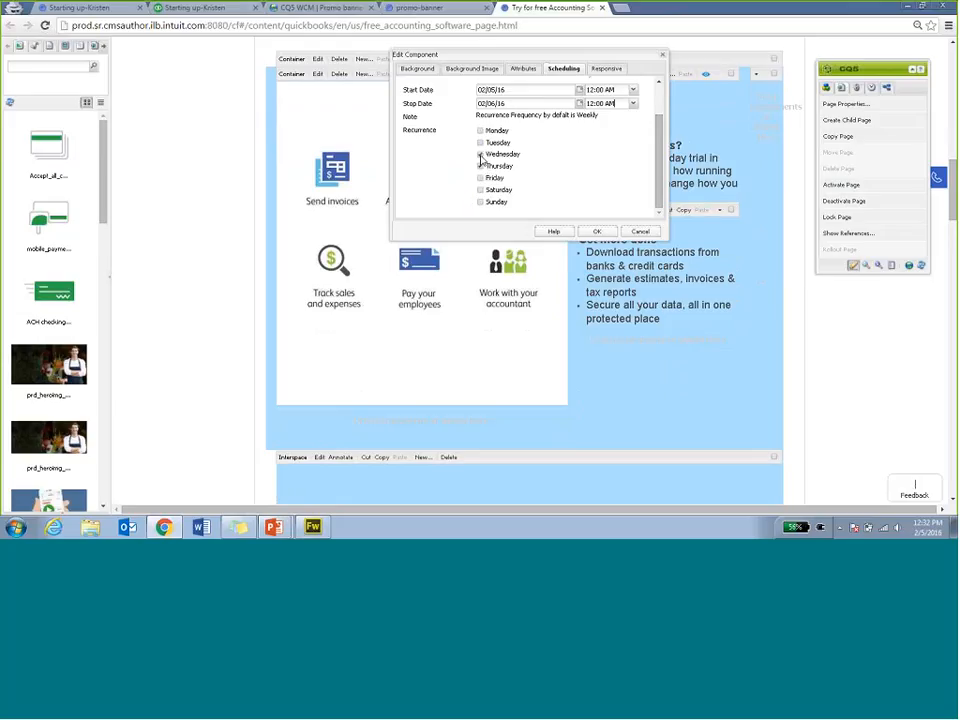
click(480, 155)
click(597, 231)
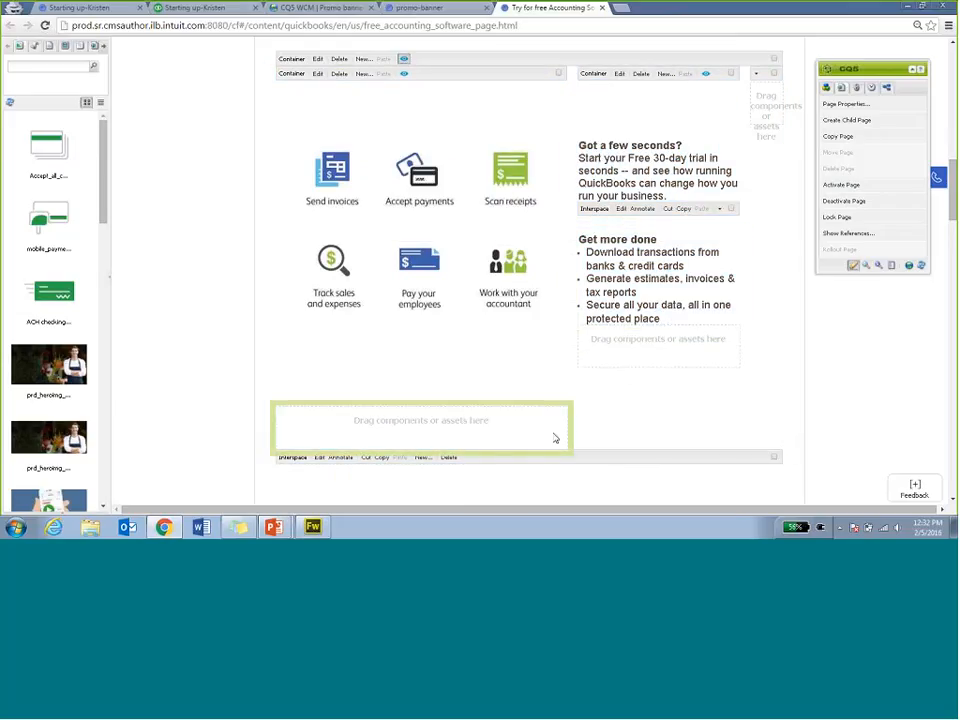
right_click(555, 438)
click(546, 430)
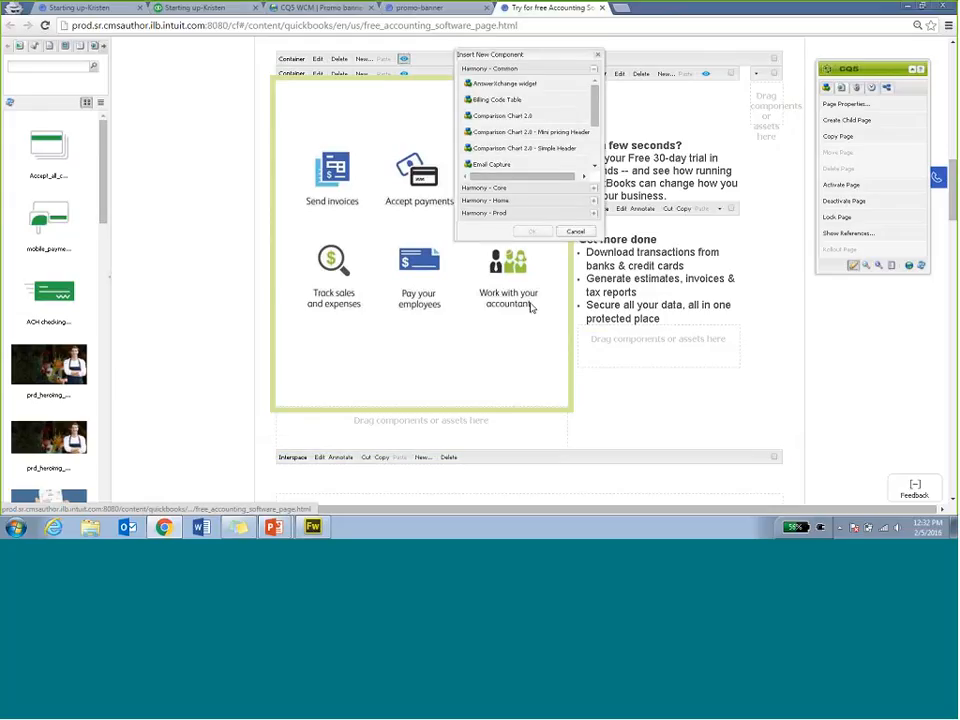
drag(594, 106, 594, 139)
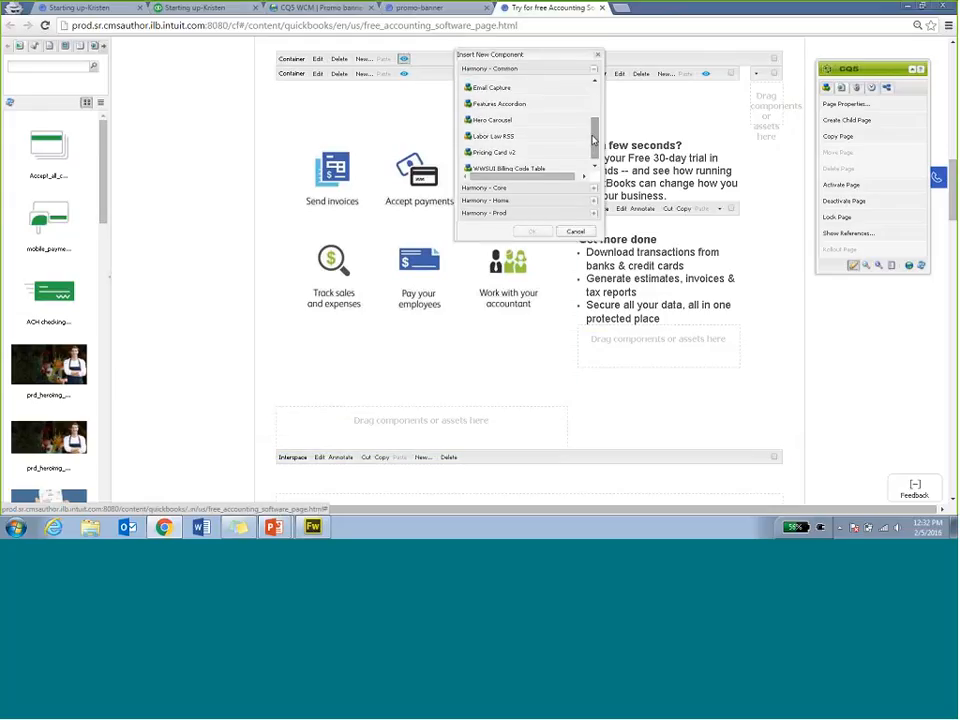
click(576, 232)
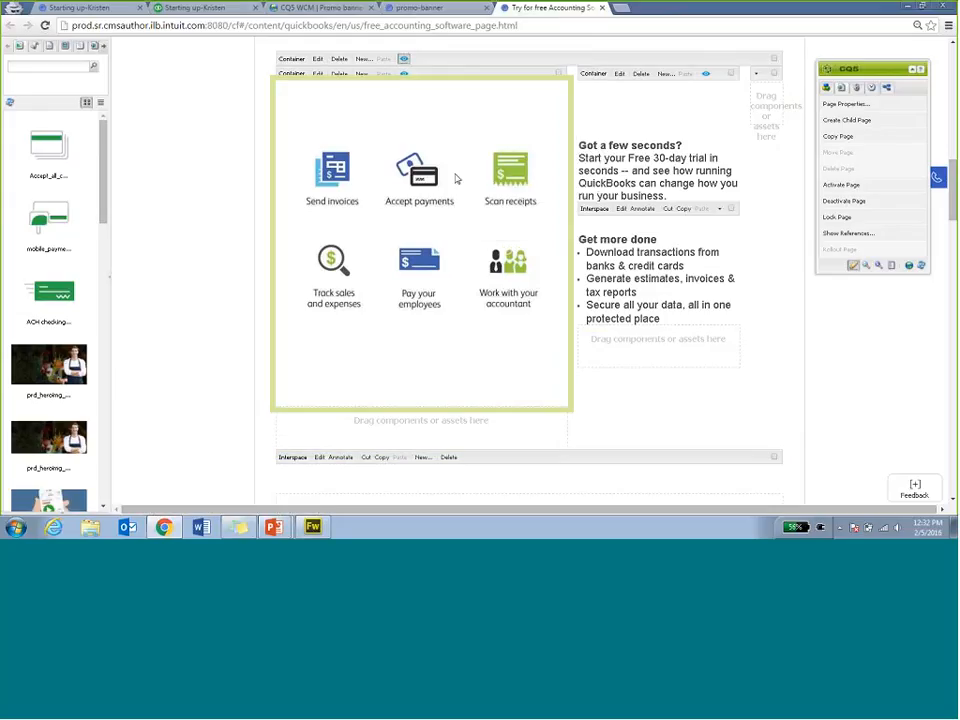
Step: Copy the "Got a few seconds?" text component beside the feature icons
right_click(641, 157)
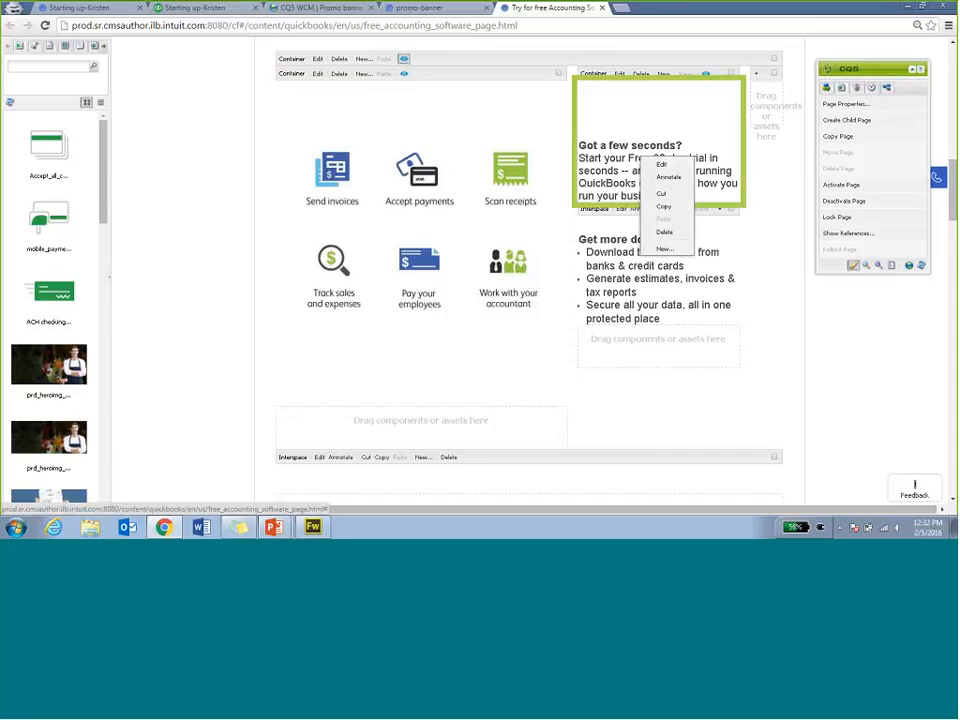
click(421, 428)
Step: Insert a Harmony - Core Container in the empty area below the feature icons and paste the copied text component into it
right_click(422, 429)
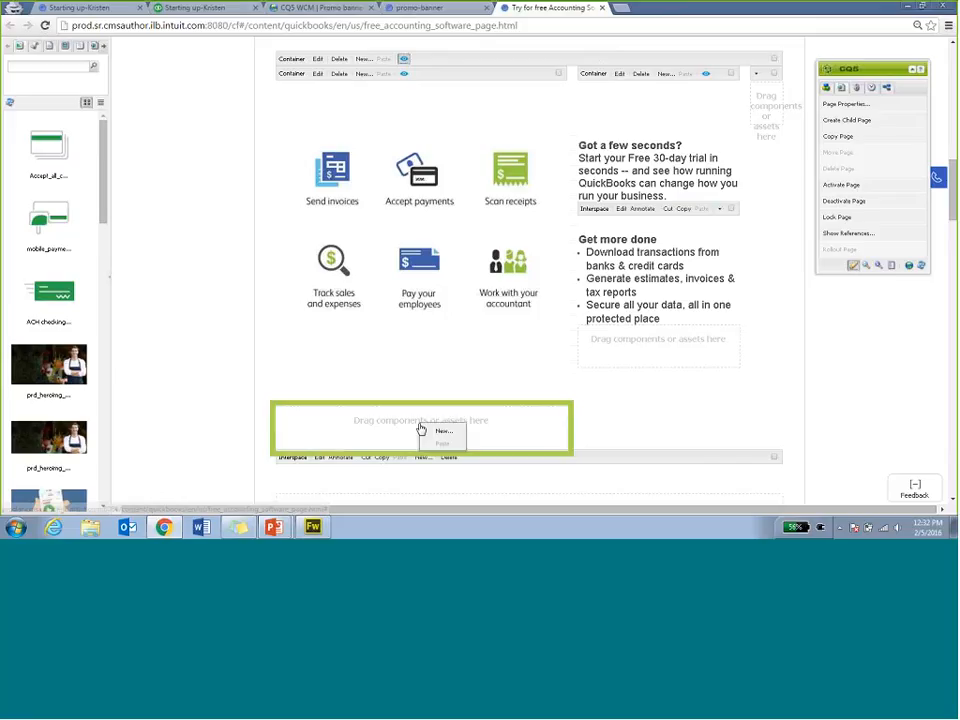
click(437, 431)
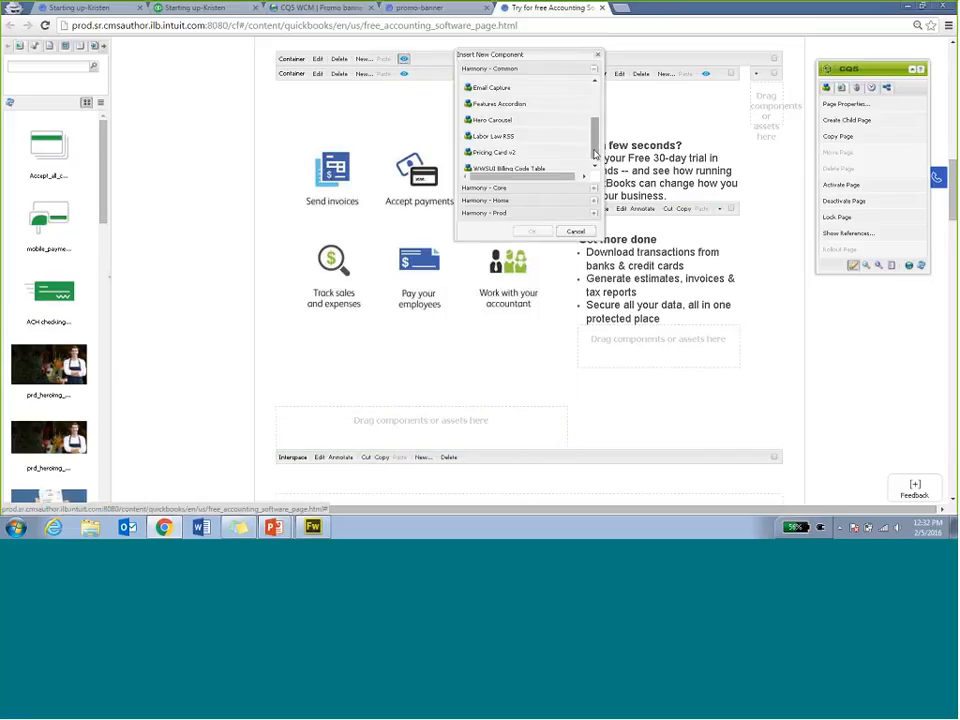
scroll(592, 130, up, 3)
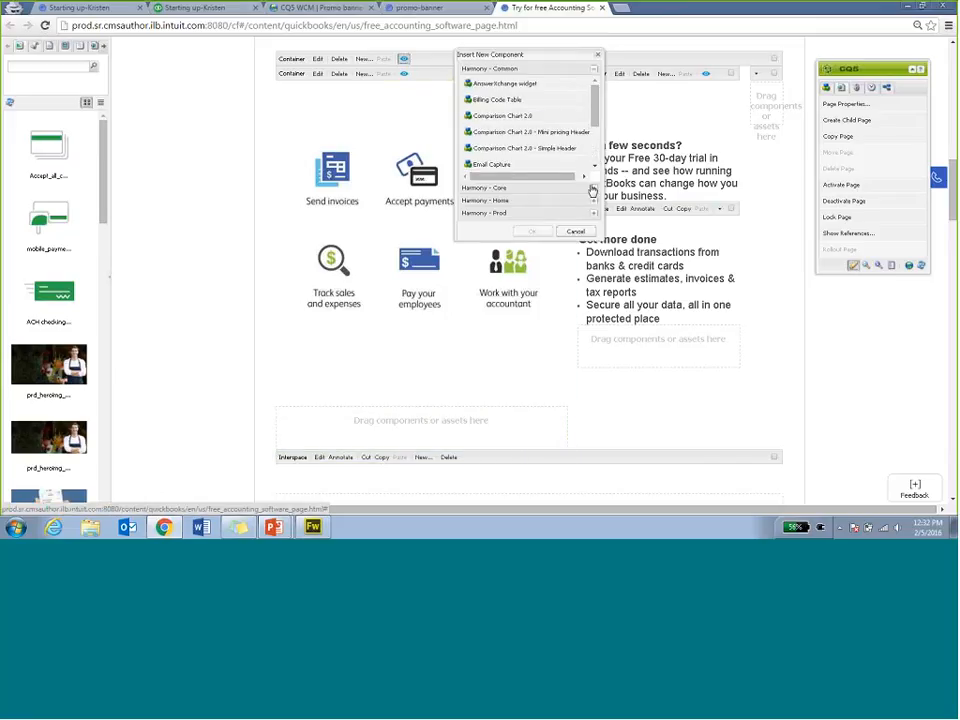
click(592, 188)
scroll(592, 110, down, 2)
click(557, 152)
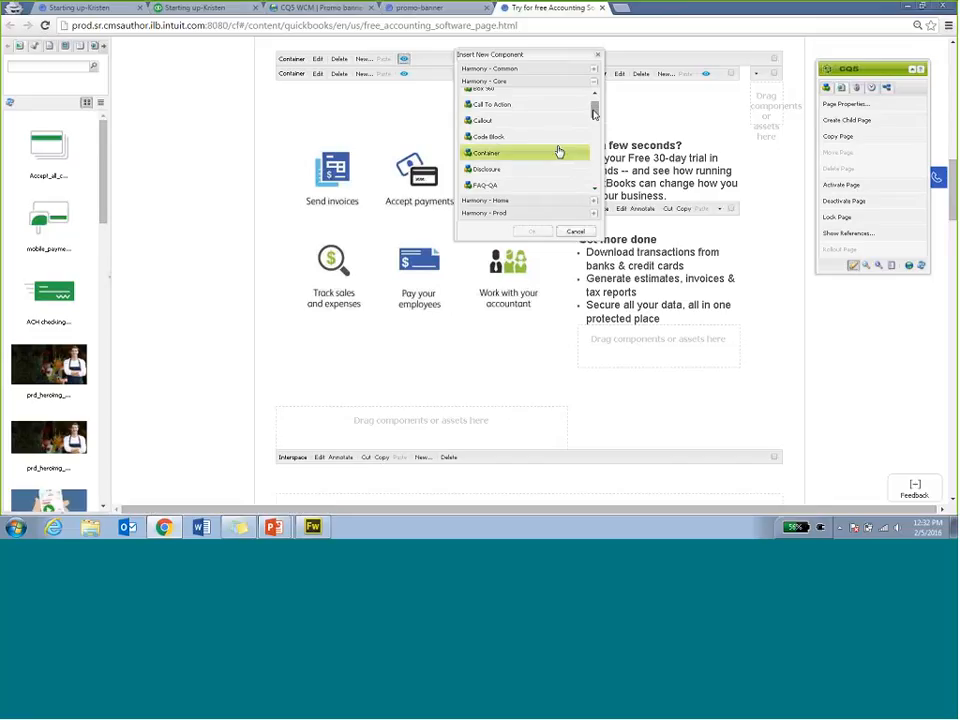
click(531, 231)
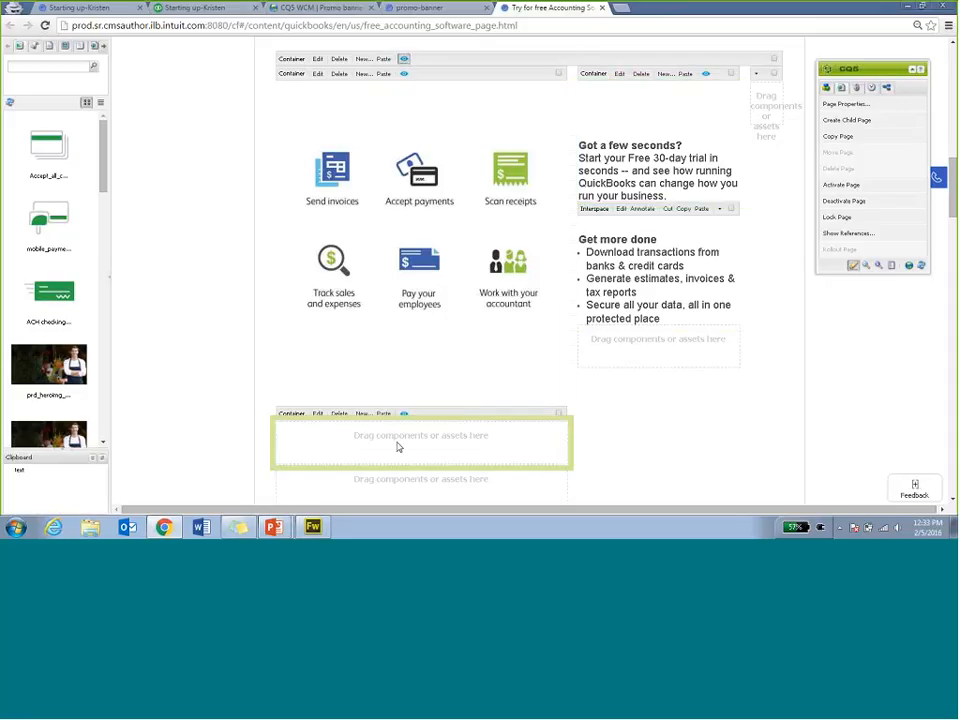
drag(397, 447, 420, 448)
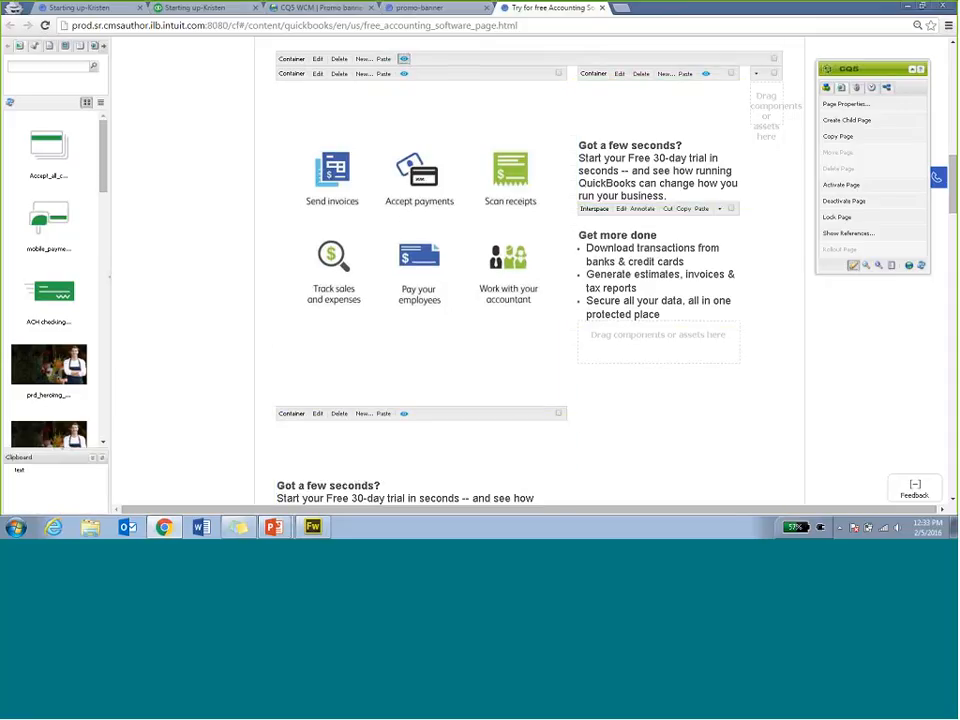
Step: Activate scheduling on the new container holding the pasted text, starting 02/05/16 at 12:00 AM
scroll(530, 270, down, 2)
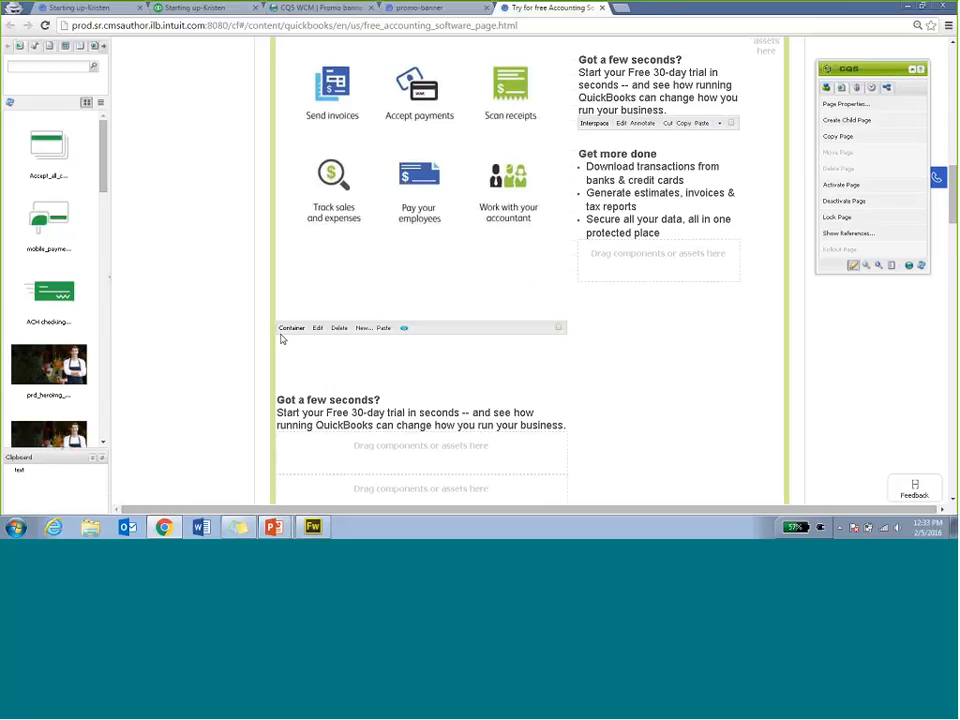
click(317, 327)
click(563, 68)
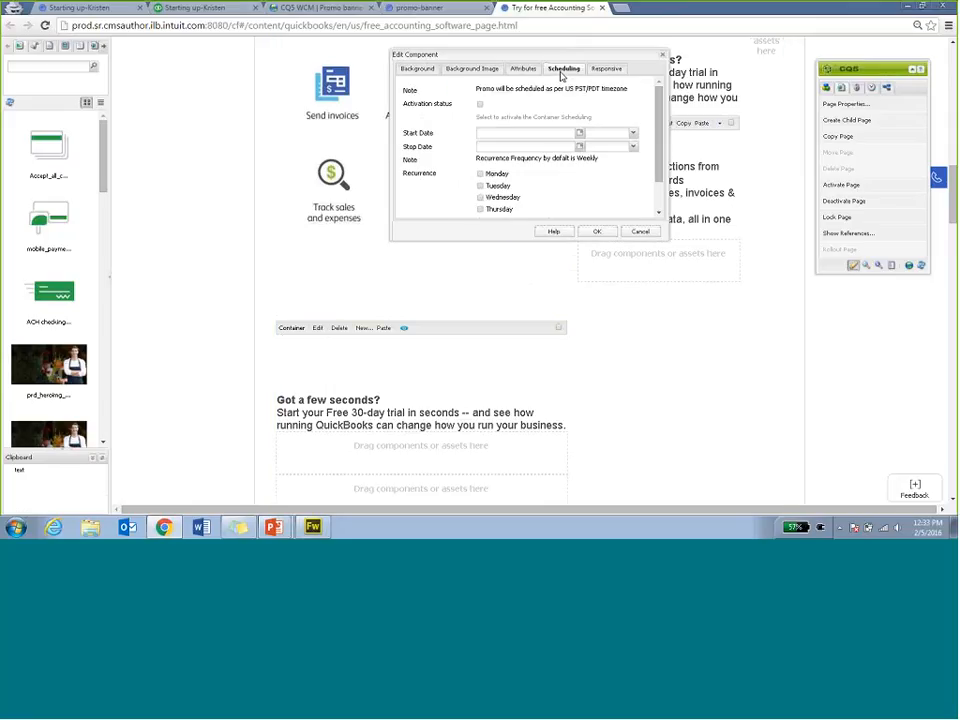
click(480, 104)
click(578, 133)
click(550, 164)
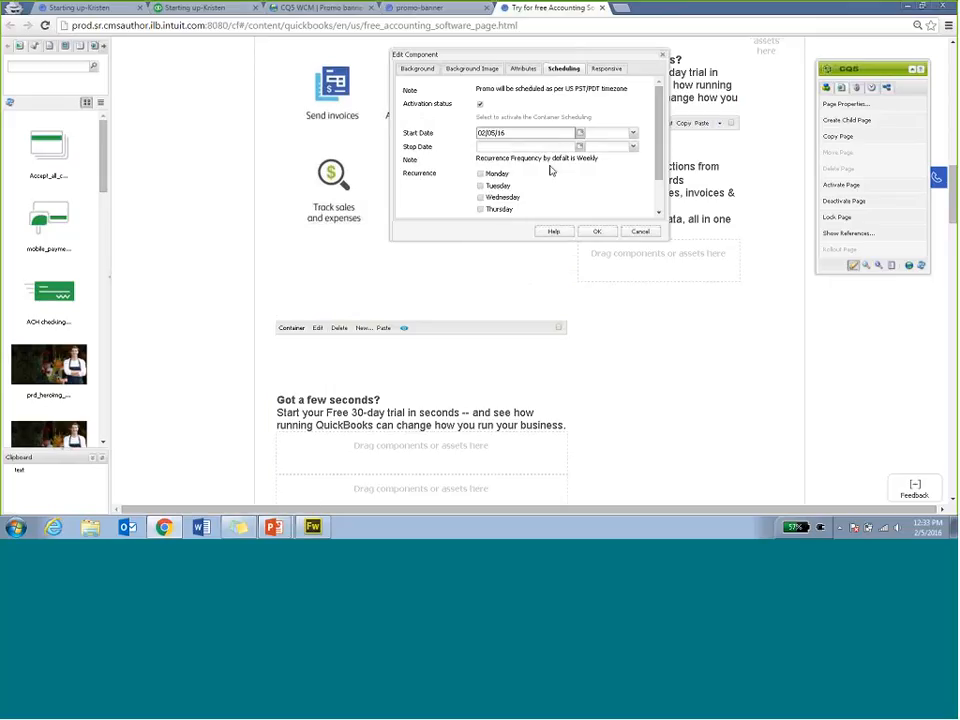
click(632, 136)
click(600, 145)
Step: Set the new container's schedule to stop 02/12/16 at 12:00 AM and recur on Friday
click(579, 146)
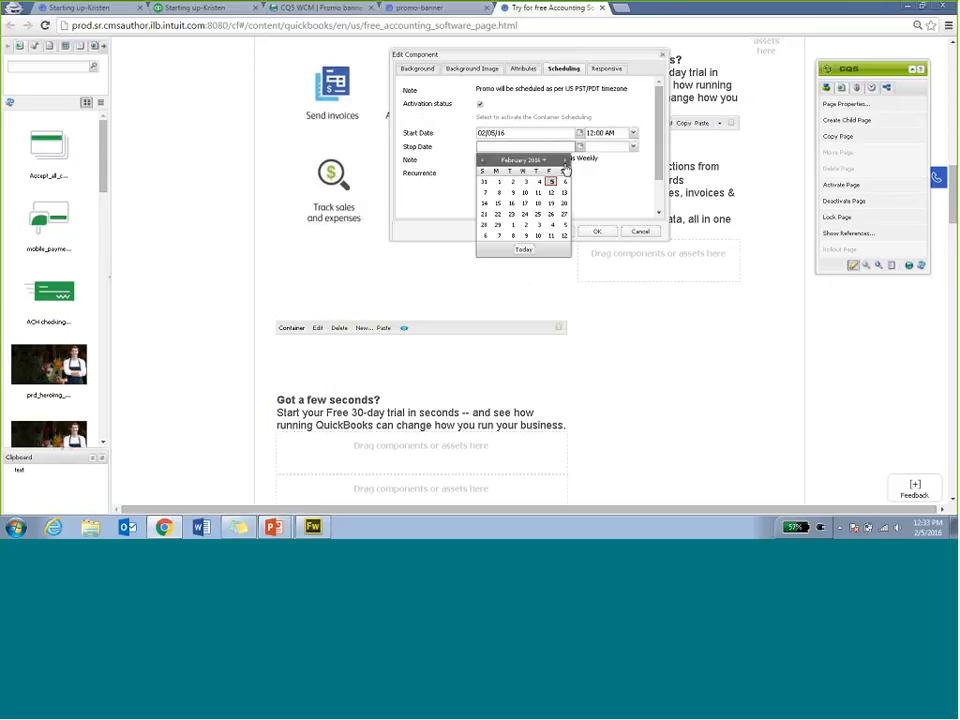
click(550, 192)
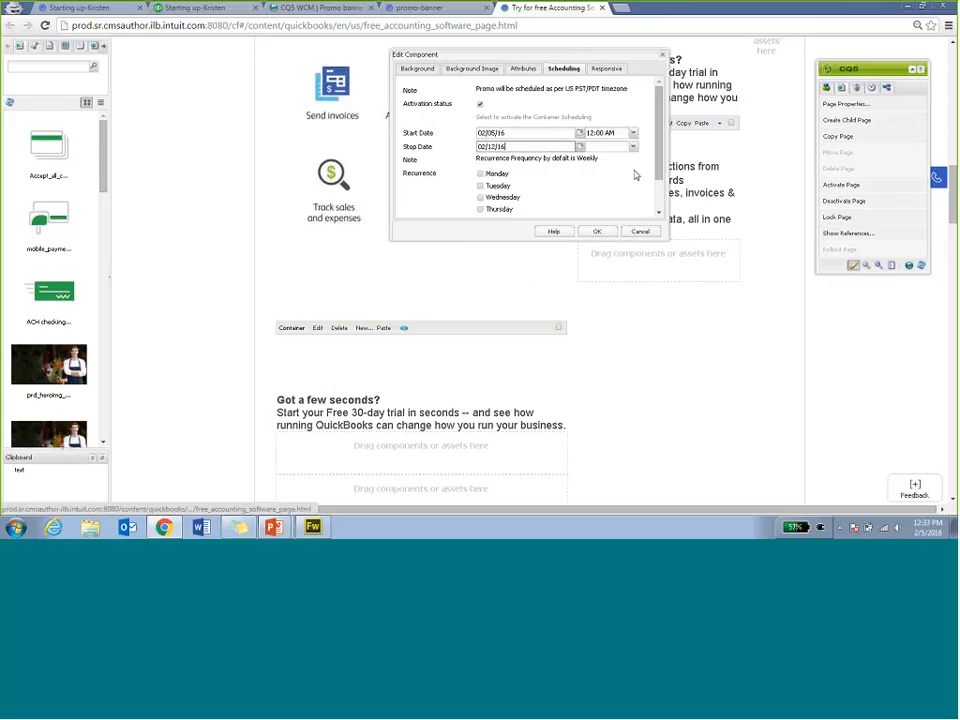
click(624, 147)
click(603, 159)
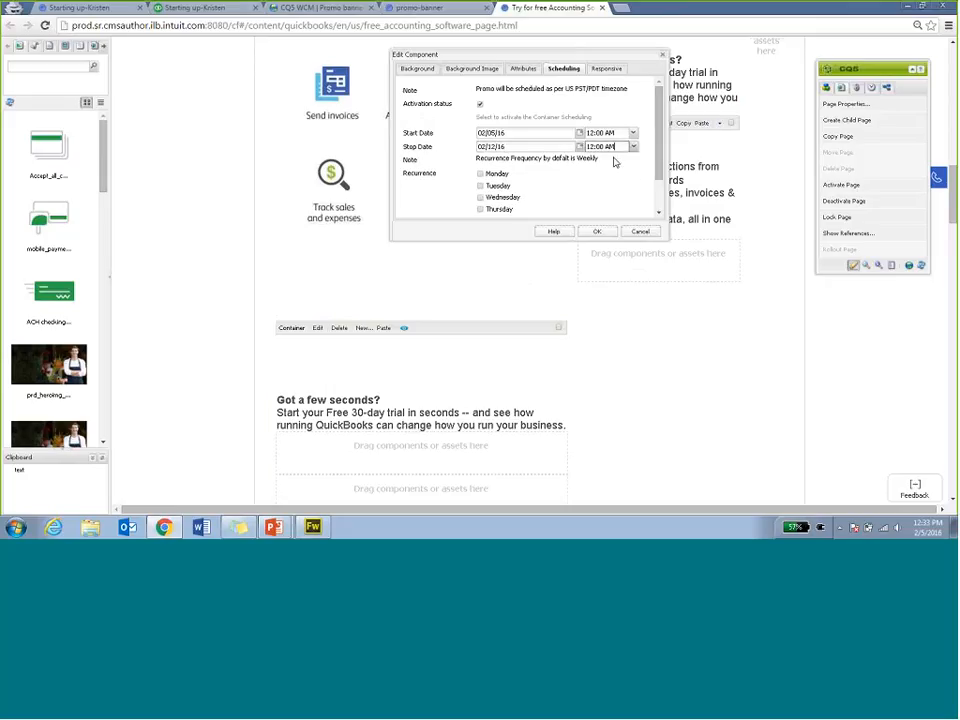
scroll(540, 170, down, 1)
click(494, 187)
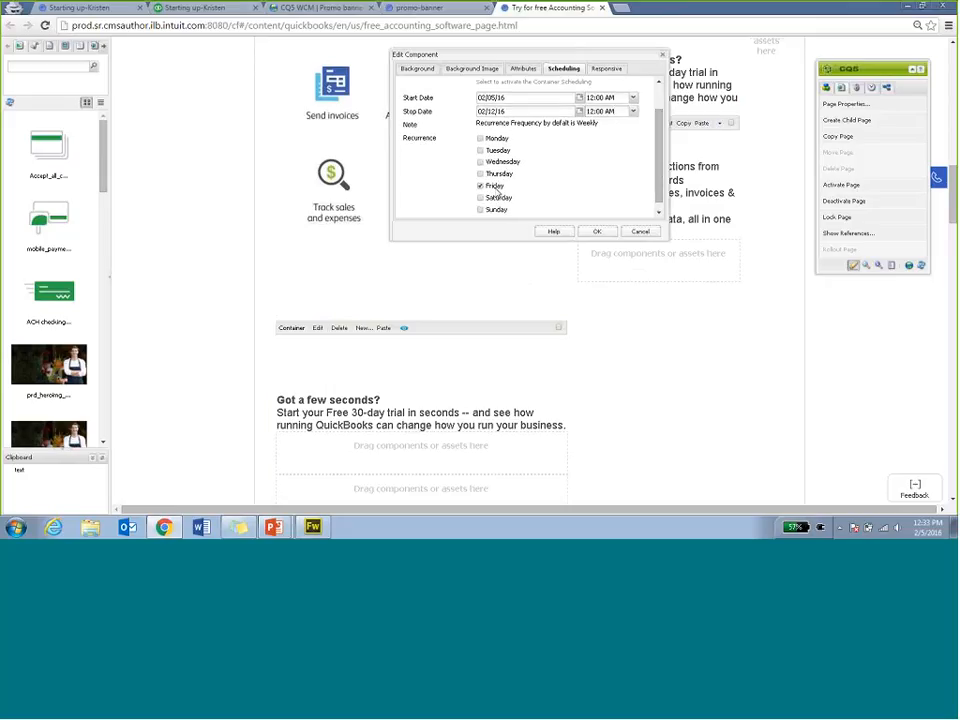
Step: Save the container's scheduling settings with Friday recurrence and check the scheduled section on the page
click(593, 232)
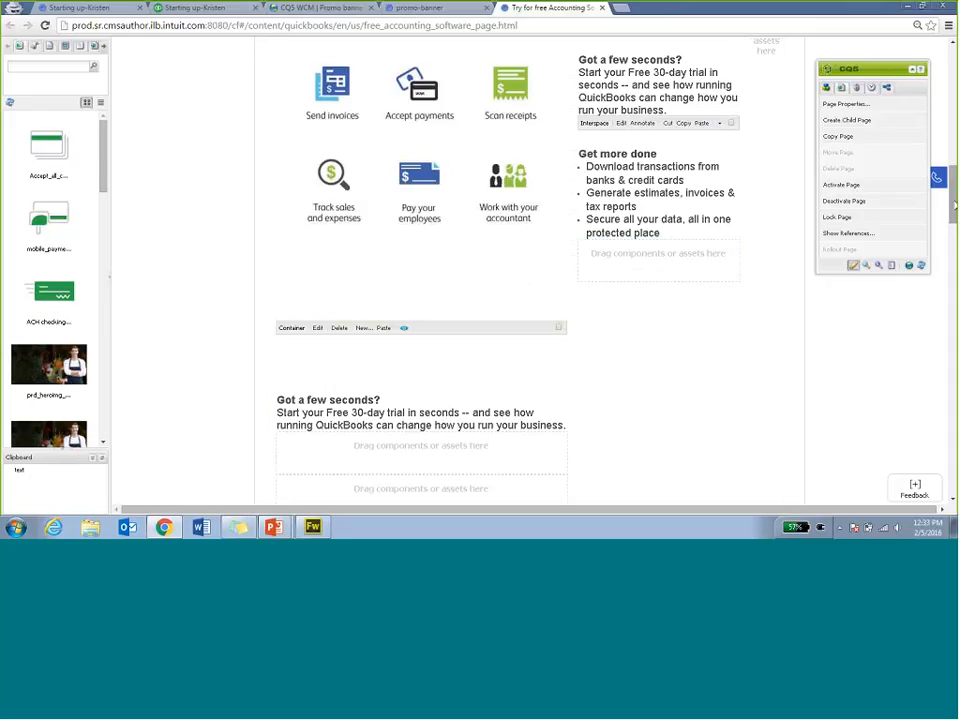
drag(955, 205, 955, 186)
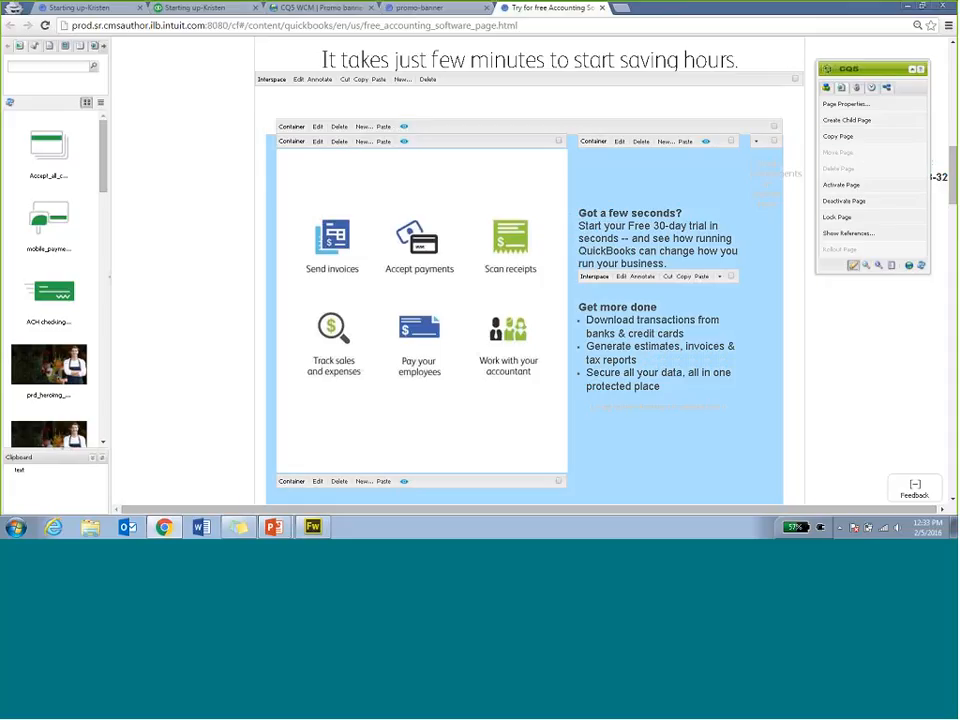
scroll(953, 172, down, 3)
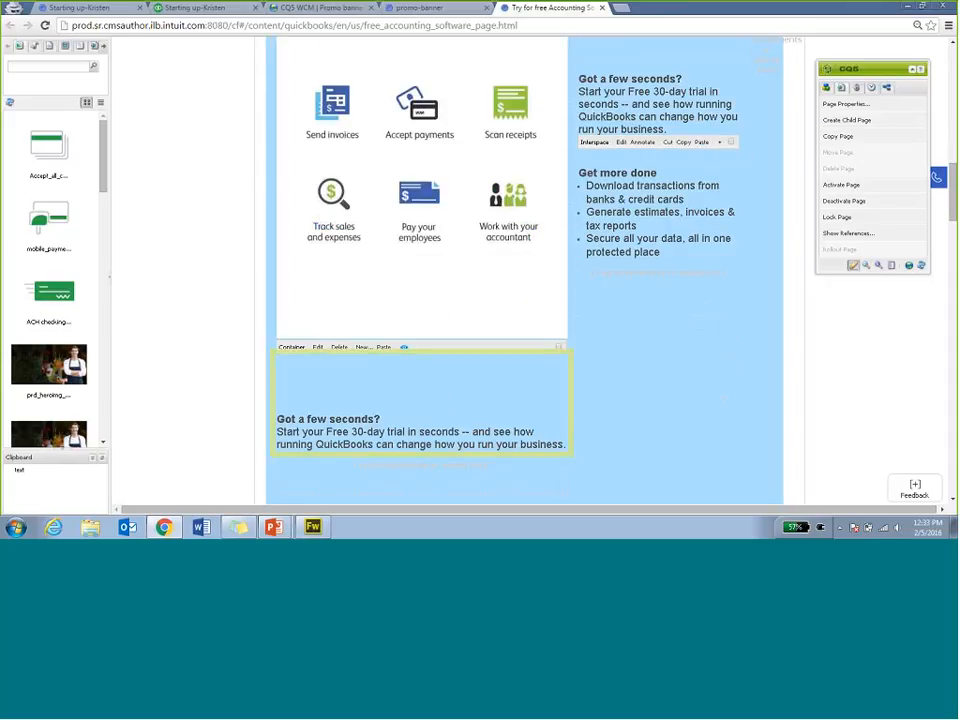
Step: Preview the free accounting software page as visitors see it, check the section below the heading, and return to the editing page
click(884, 268)
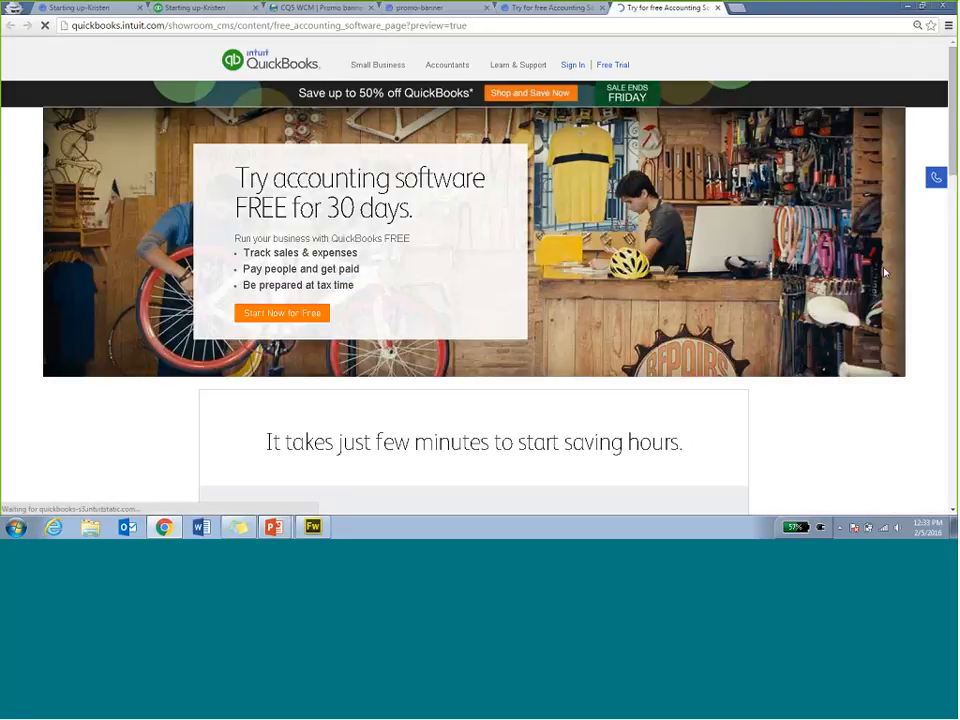
scroll(884, 272, down, 4)
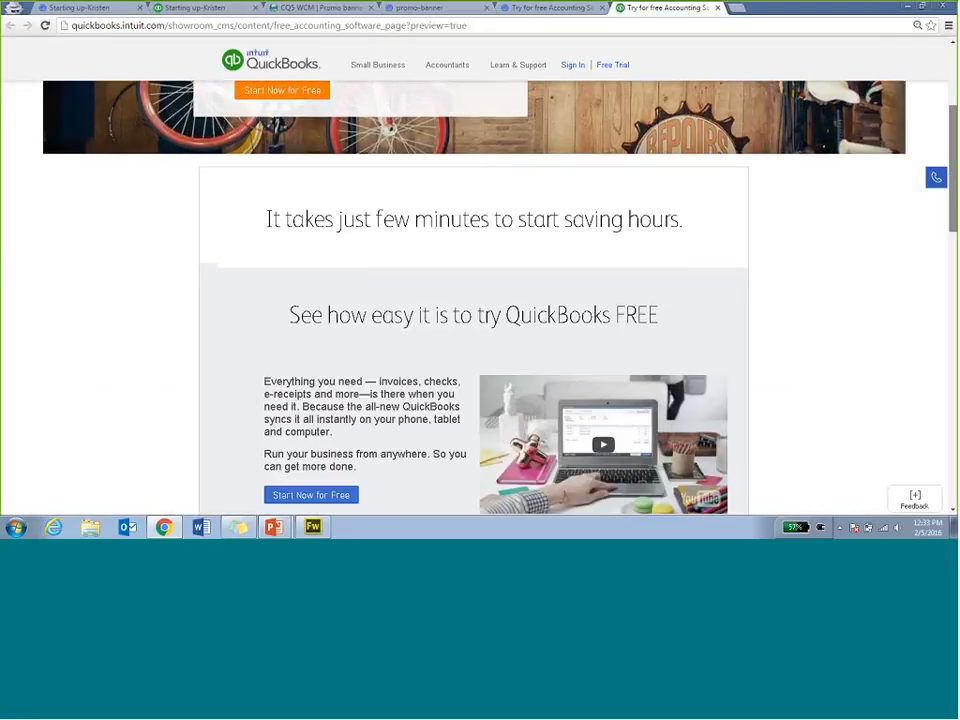
click(582, 8)
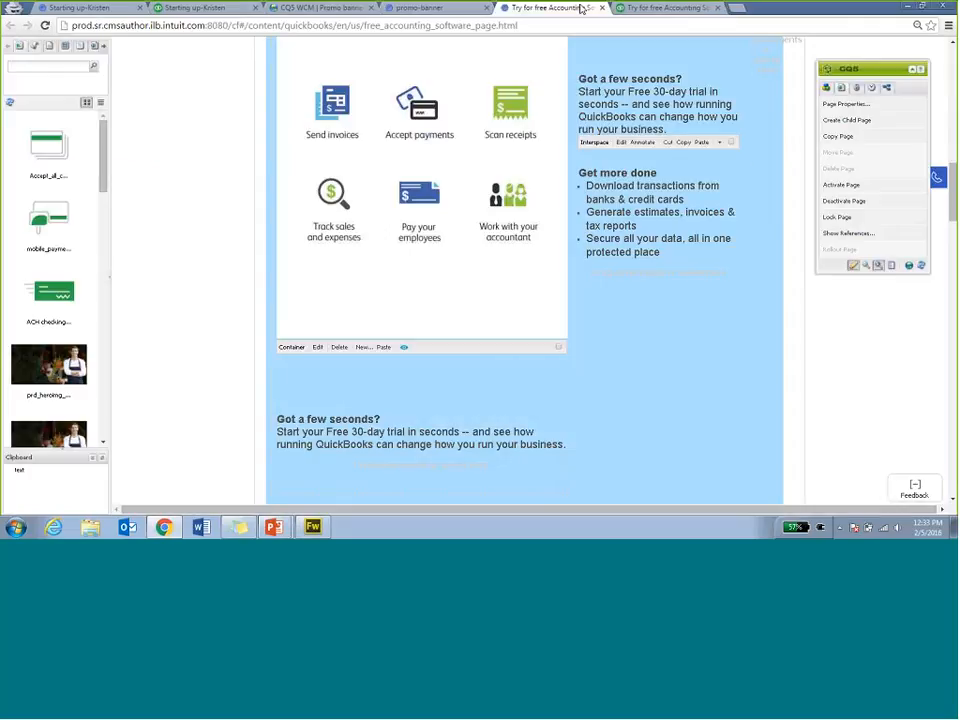
Step: Turn off the blue highlight of the outer container around the feature icons and text
scroll(952, 152, up, 2)
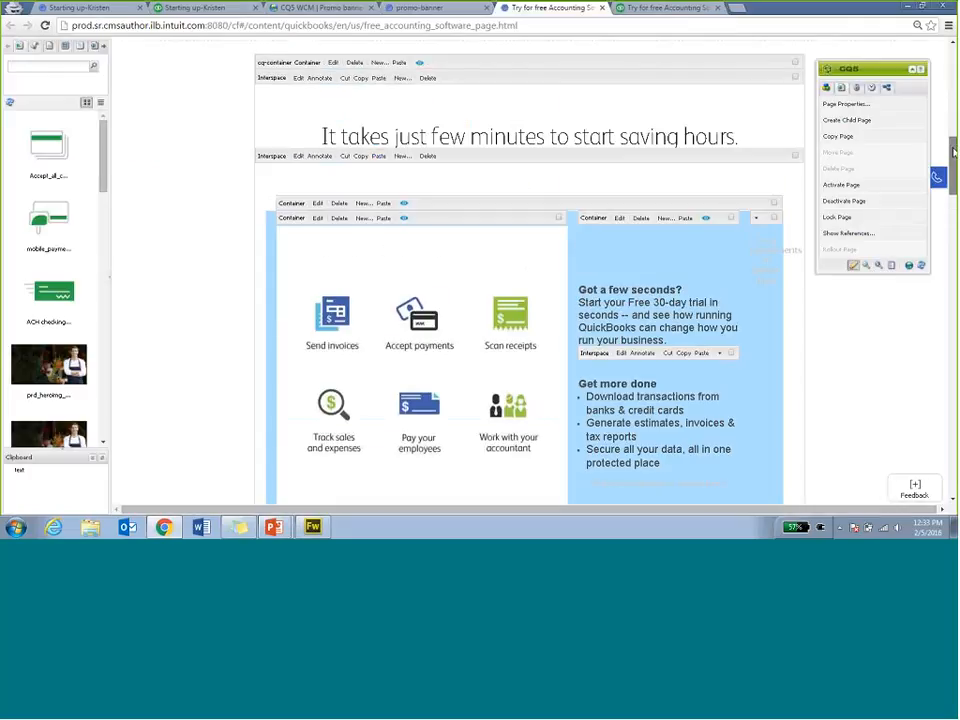
mouse_move(952, 152)
mouse_down()
mouse_move(956, 220)
mouse_move(954, 156)
mouse_up()
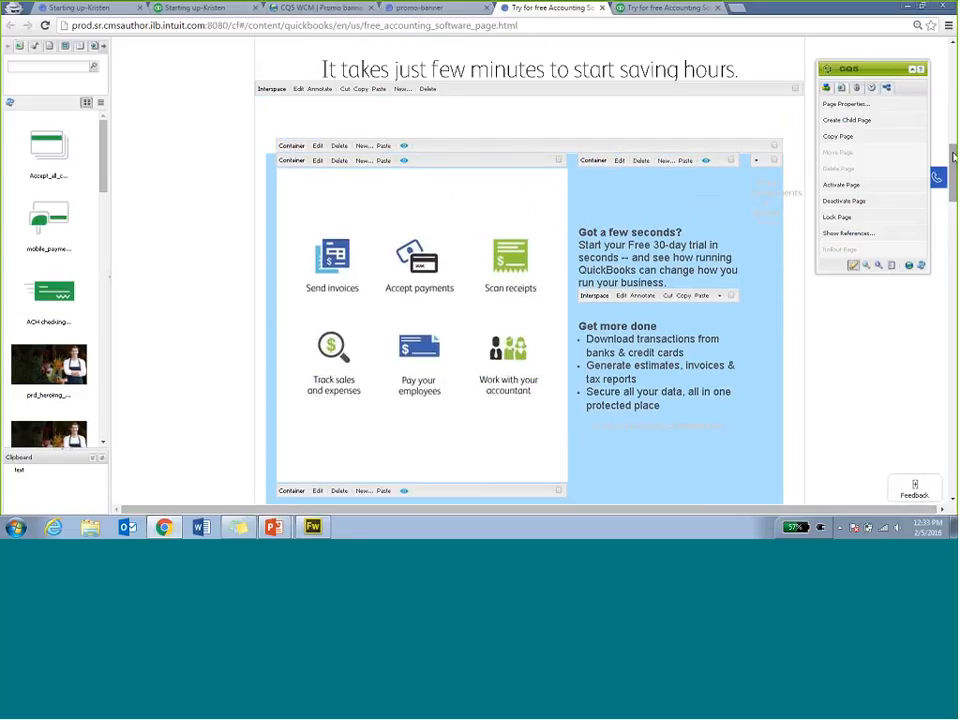
click(404, 146)
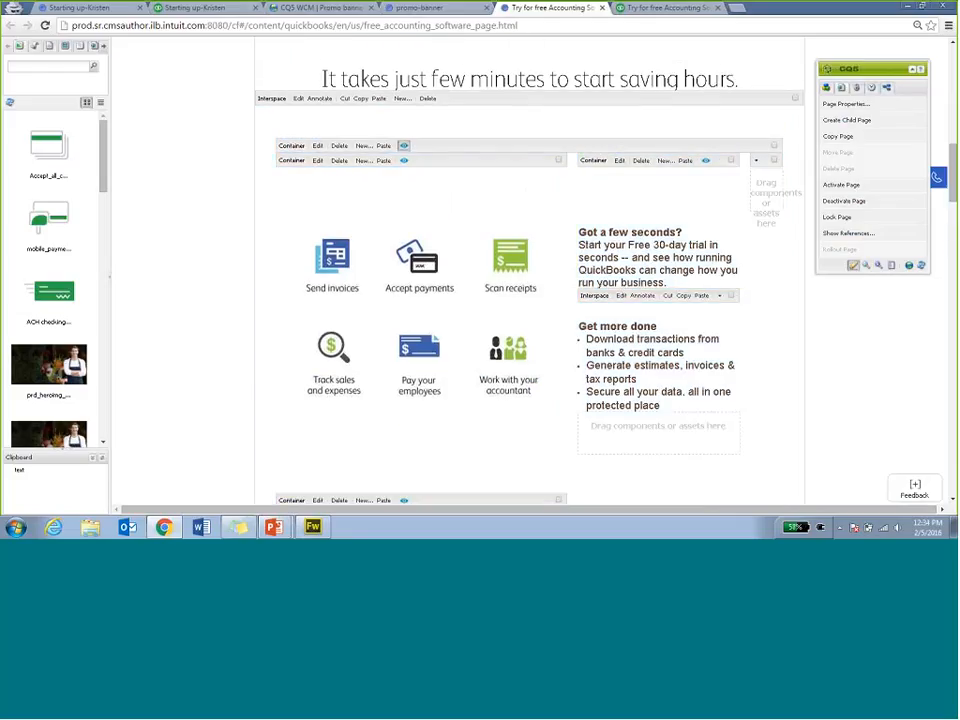
Step: Insert a Harmony - Core Container into the empty area below the lower interspace and highlight the outer container's extent
drag(955, 205, 954, 215)
right_click(447, 439)
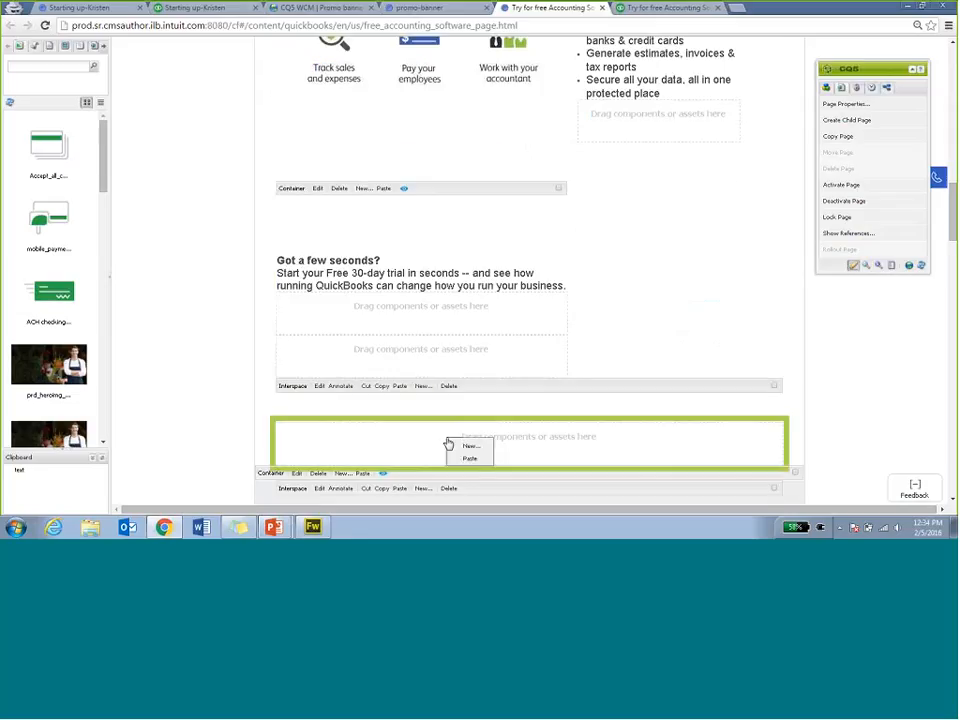
click(463, 447)
scroll(592, 166, down, 3)
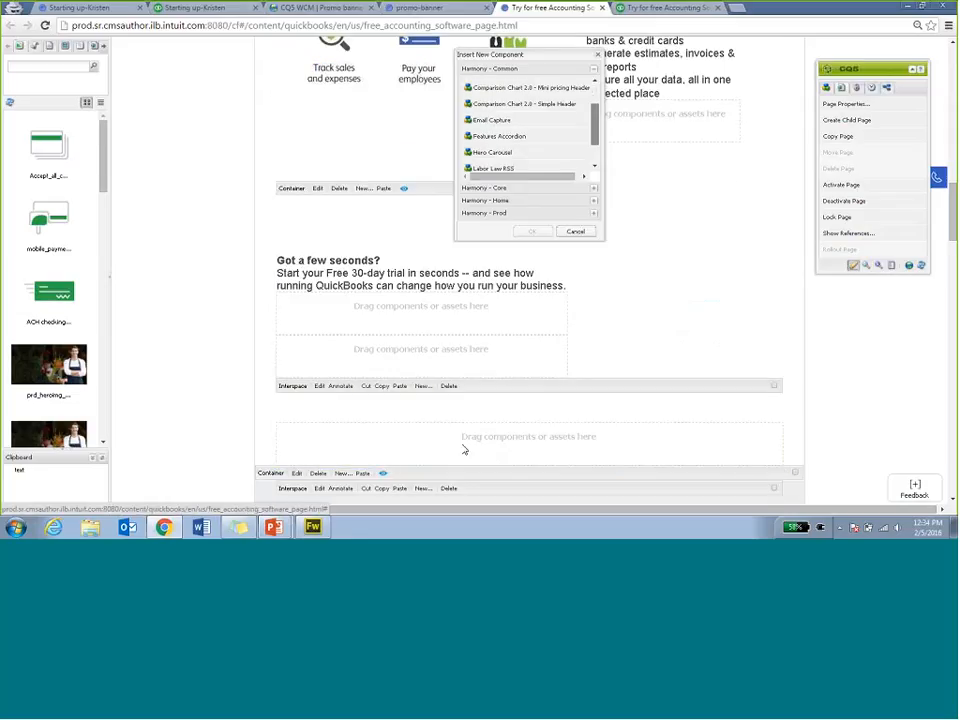
click(593, 188)
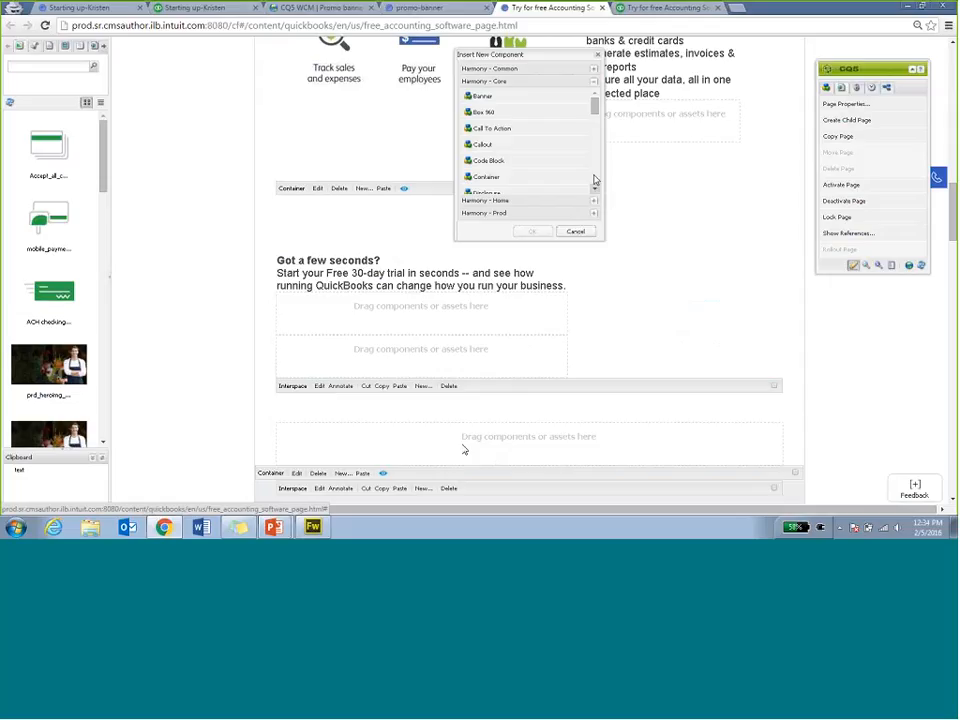
click(545, 176)
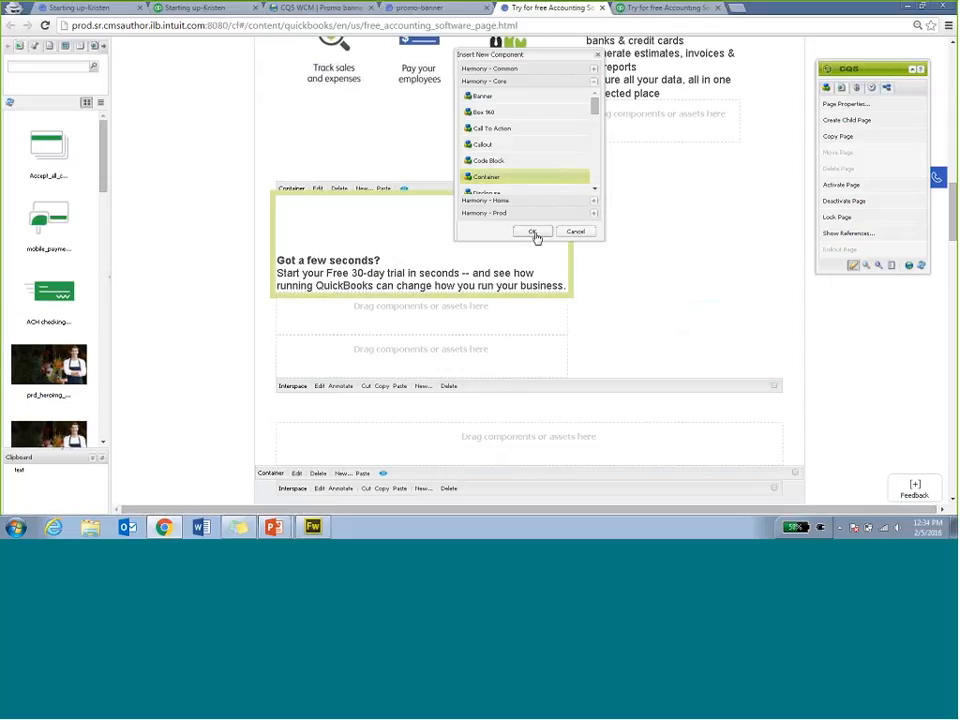
click(533, 231)
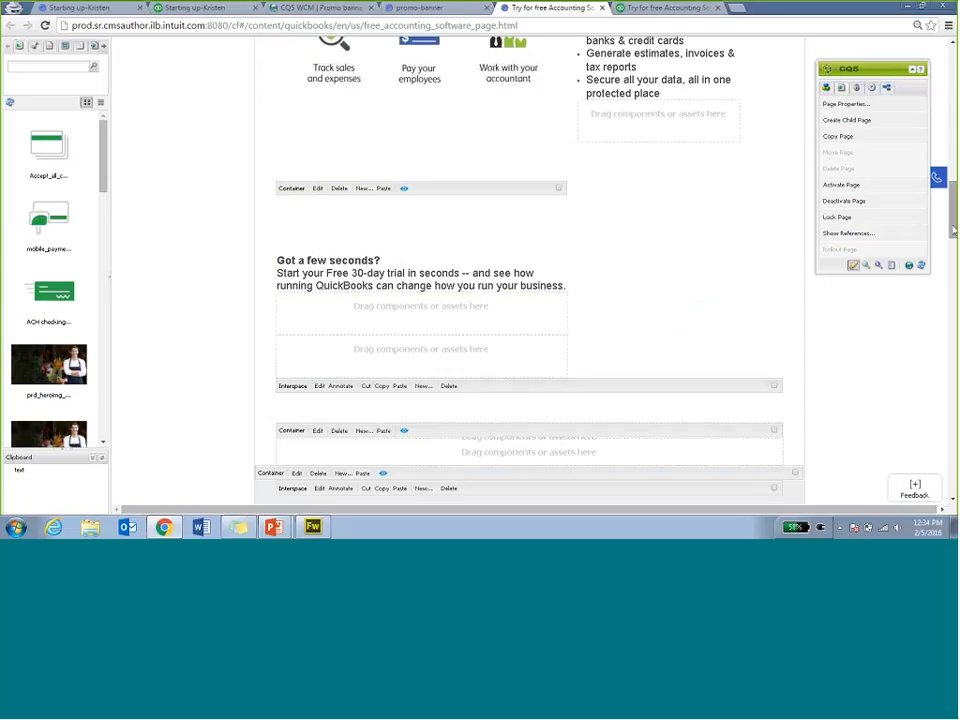
scroll(397, 173, up, 5)
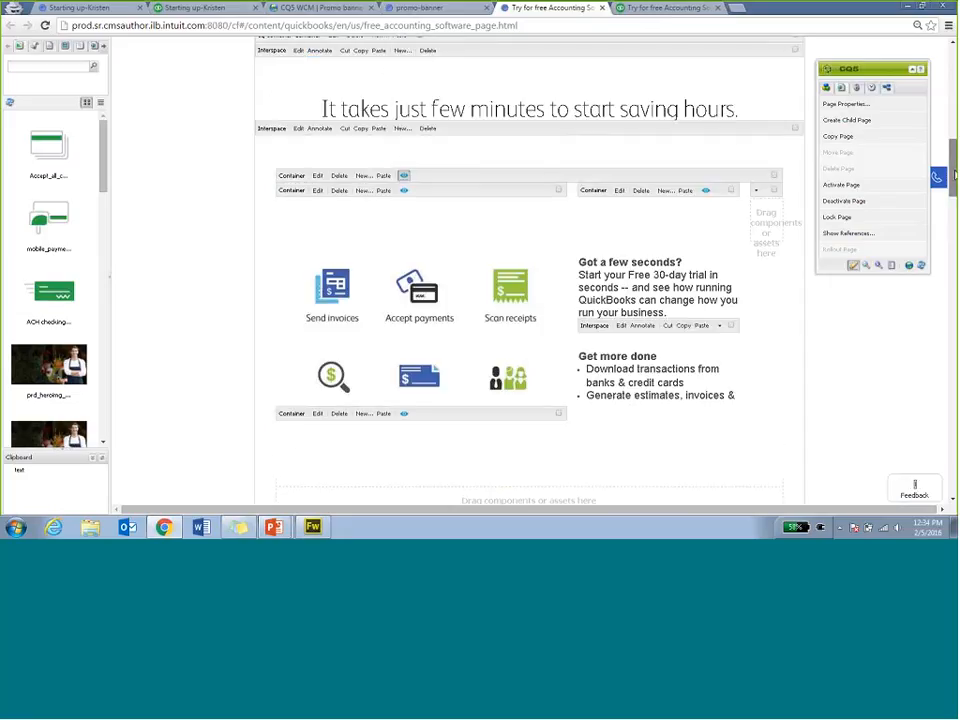
drag(397, 173, 727, 177)
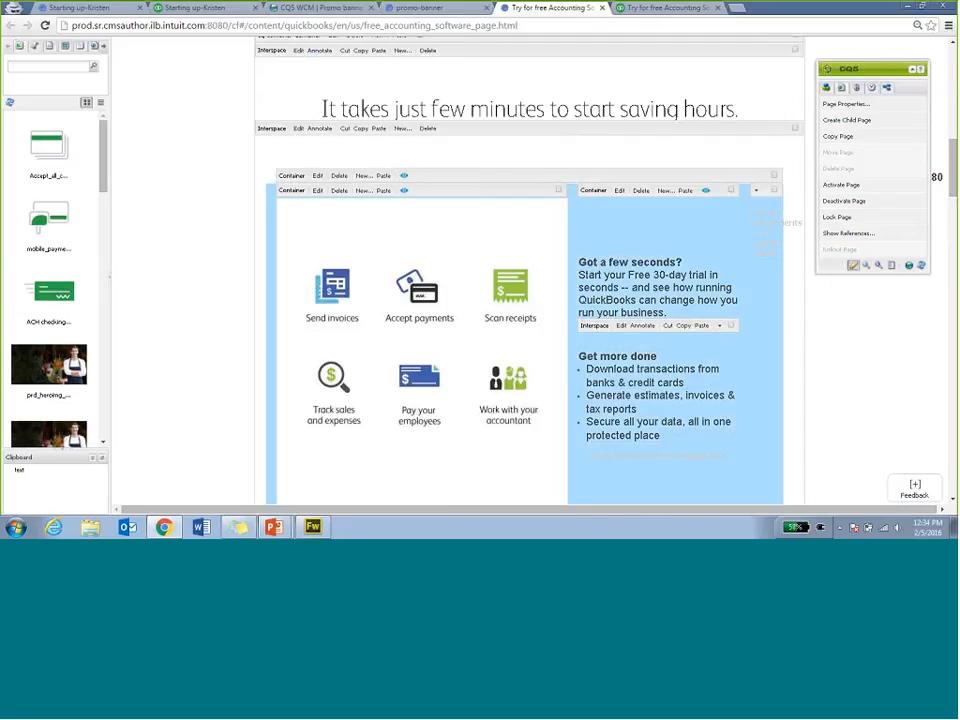
Step: Insert a second Harmony - Core Container nested inside the newly added container
drag(953, 168, 953, 222)
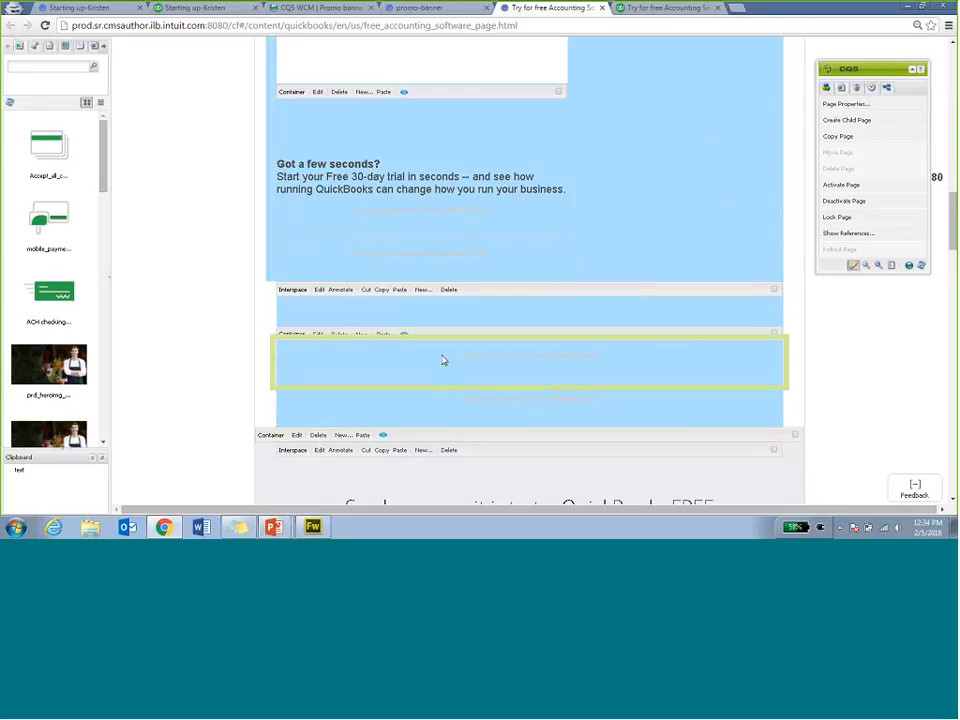
right_click(447, 424)
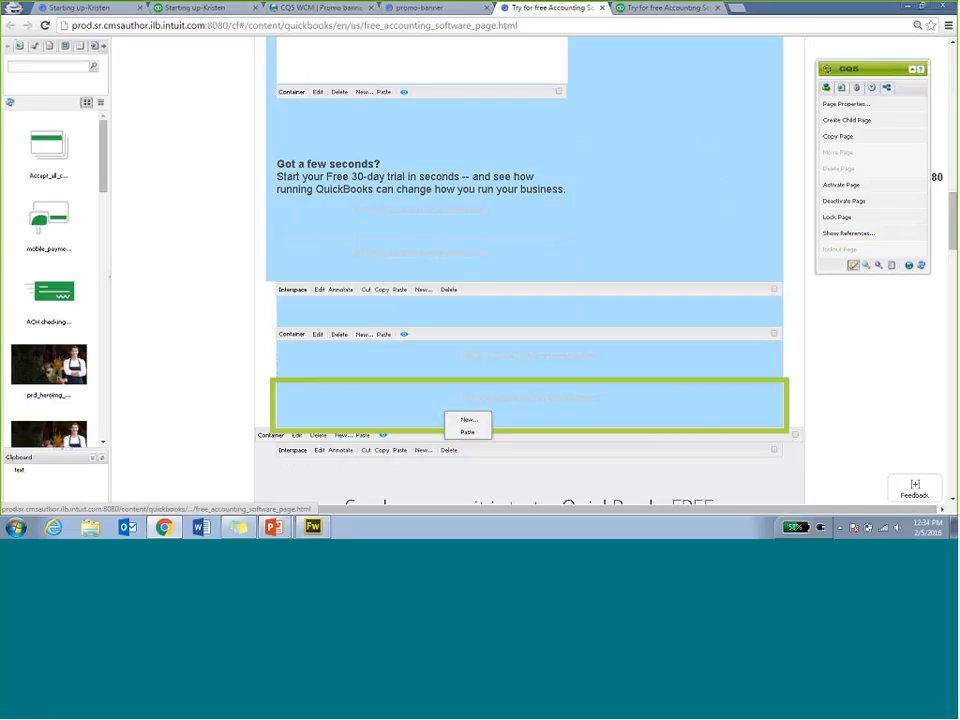
double_click(452, 370)
right_click(456, 373)
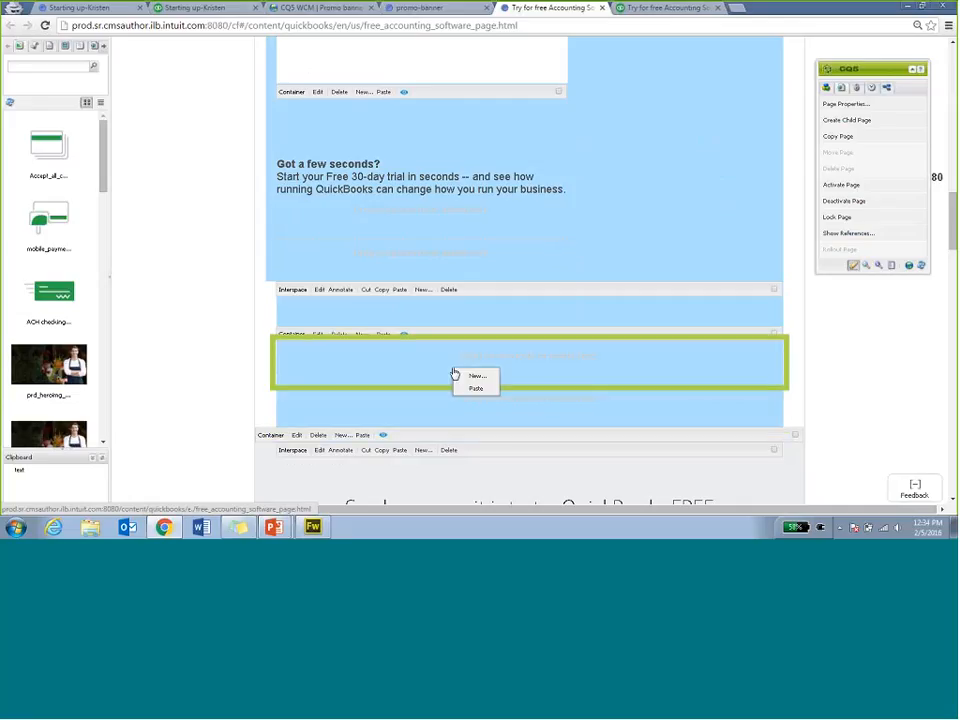
drag(593, 105, 592, 163)
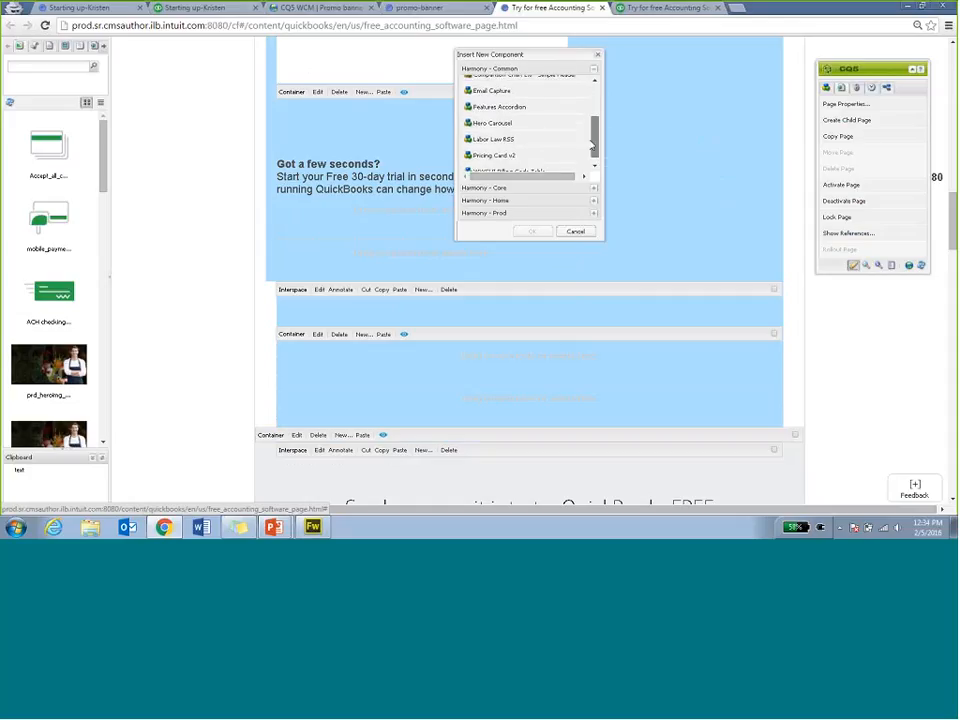
mouse_move(591, 145)
mouse_down()
mouse_move(591, 134)
mouse_move(589, 169)
mouse_up()
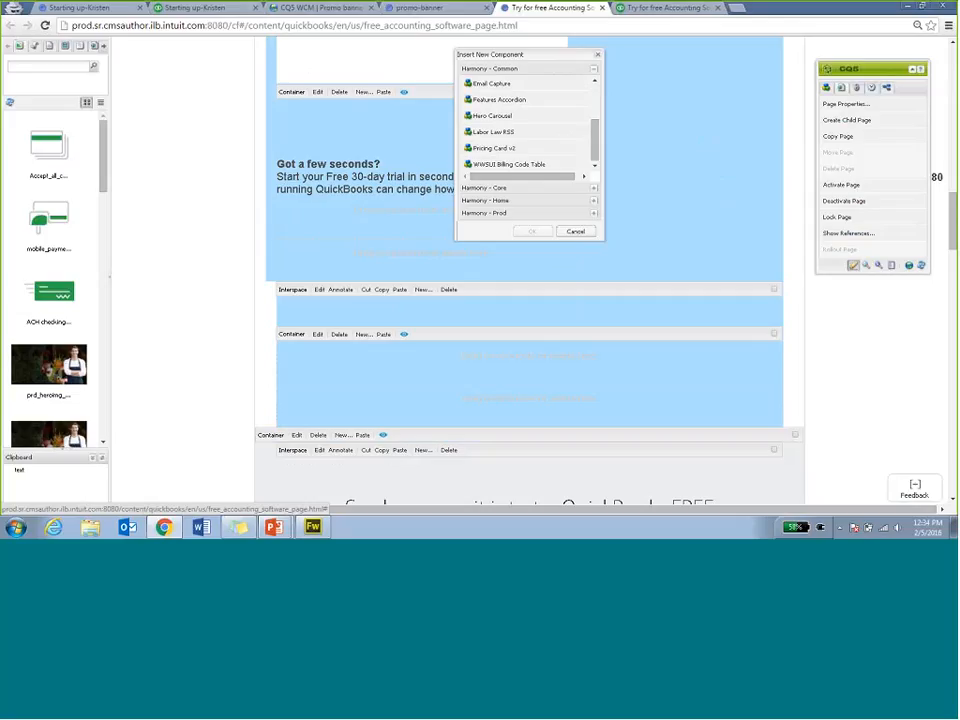
click(593, 189)
click(574, 177)
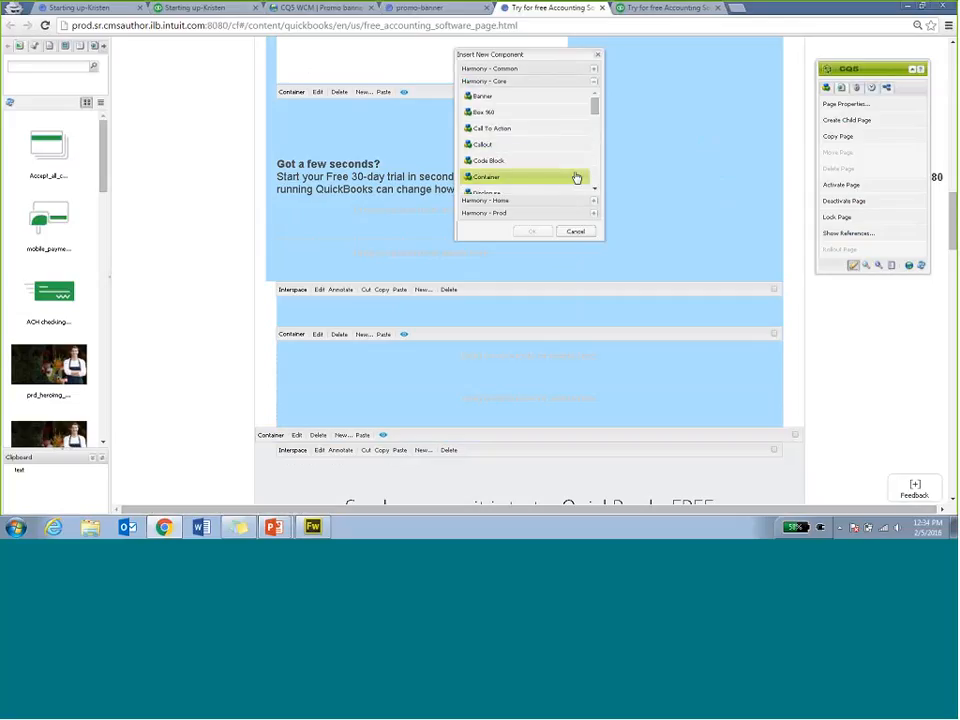
click(533, 232)
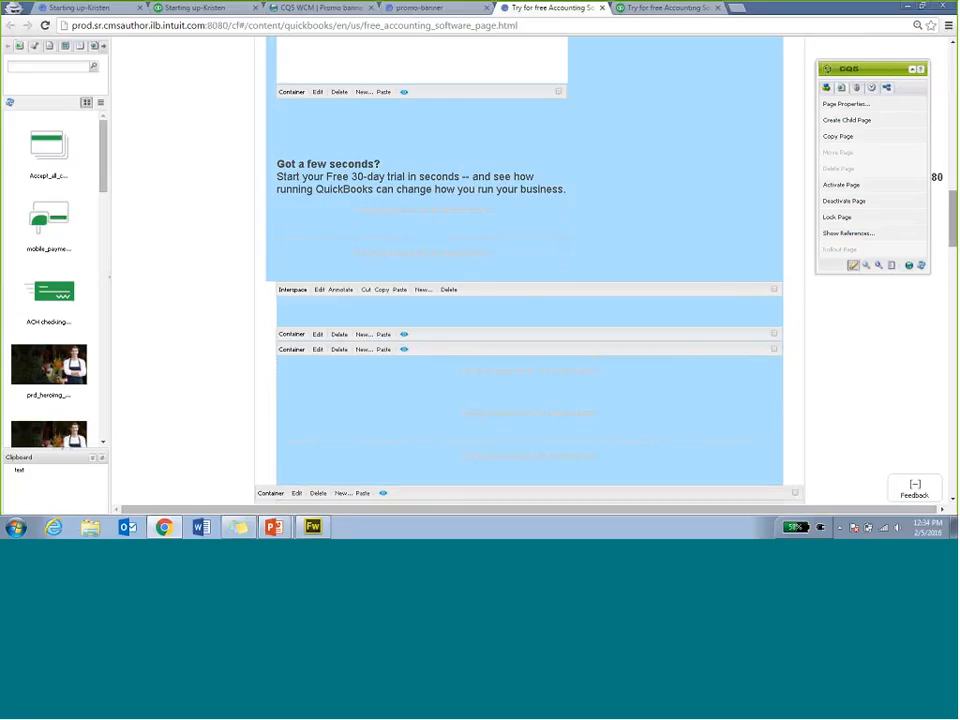
Step: Delete the nested container and the container around it, below the lower interspace
mouse_move(955, 235)
mouse_down()
mouse_move(955, 244)
mouse_move(956, 174)
mouse_move(956, 253)
mouse_move(955, 158)
mouse_move(955, 243)
mouse_up()
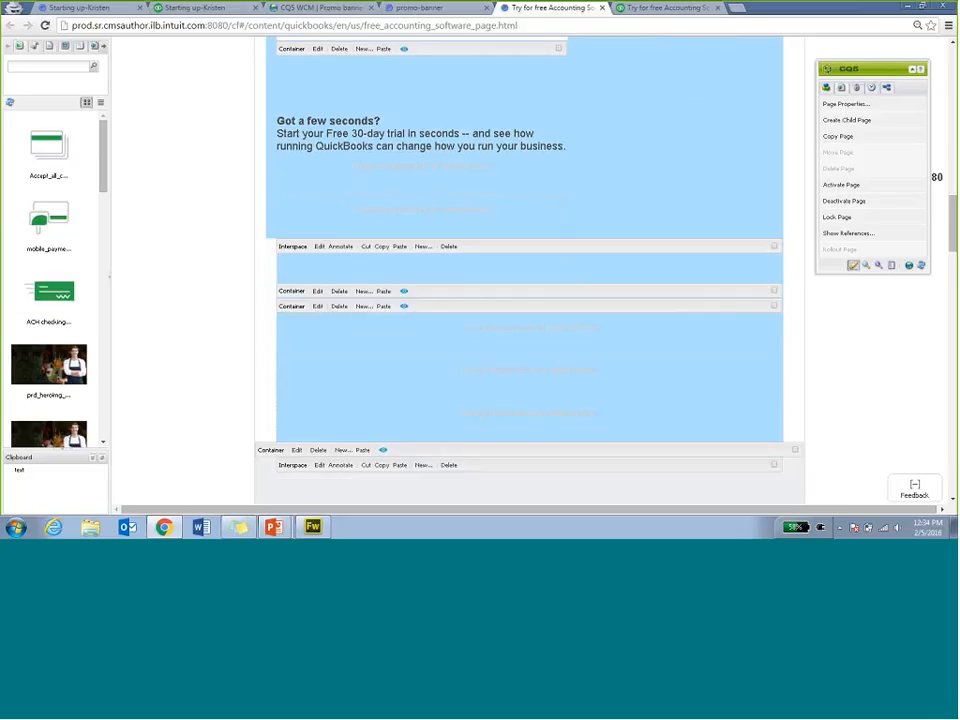
click(340, 306)
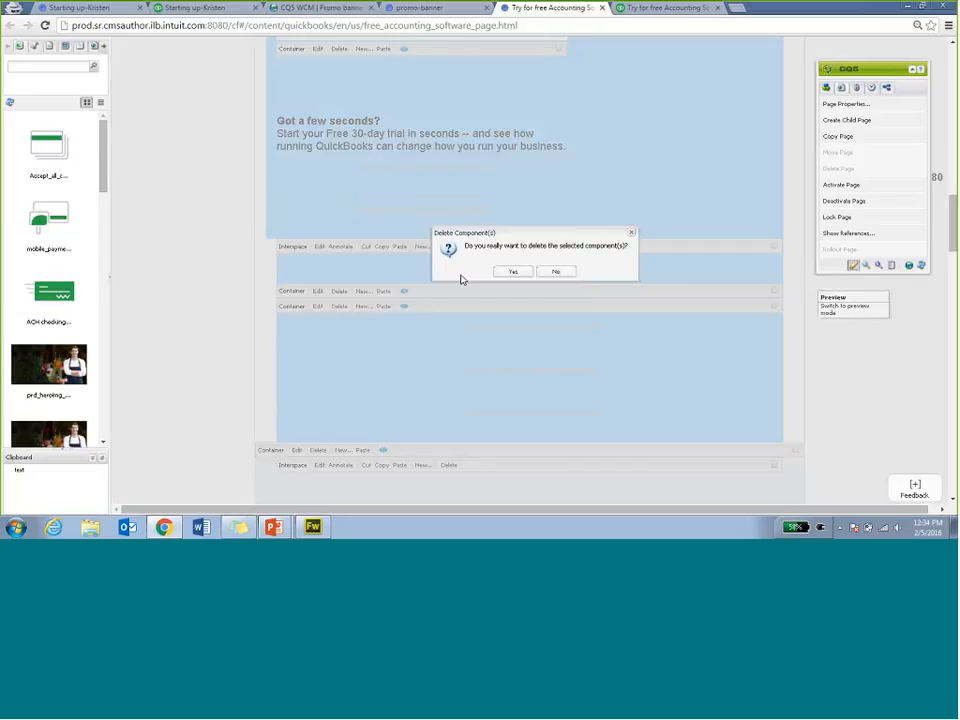
click(512, 271)
click(338, 290)
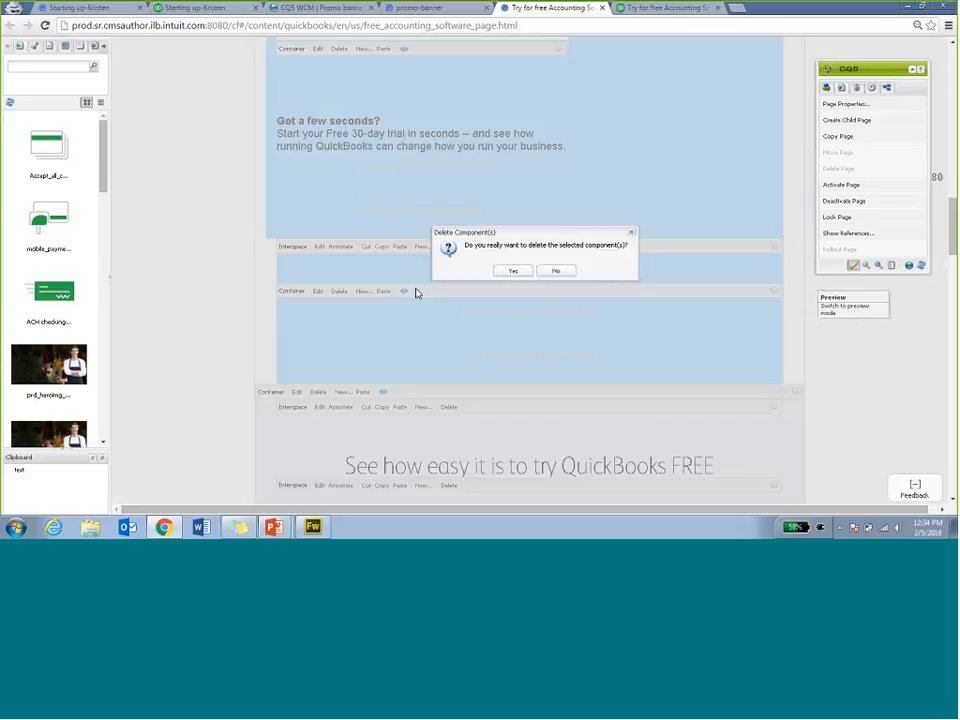
click(512, 271)
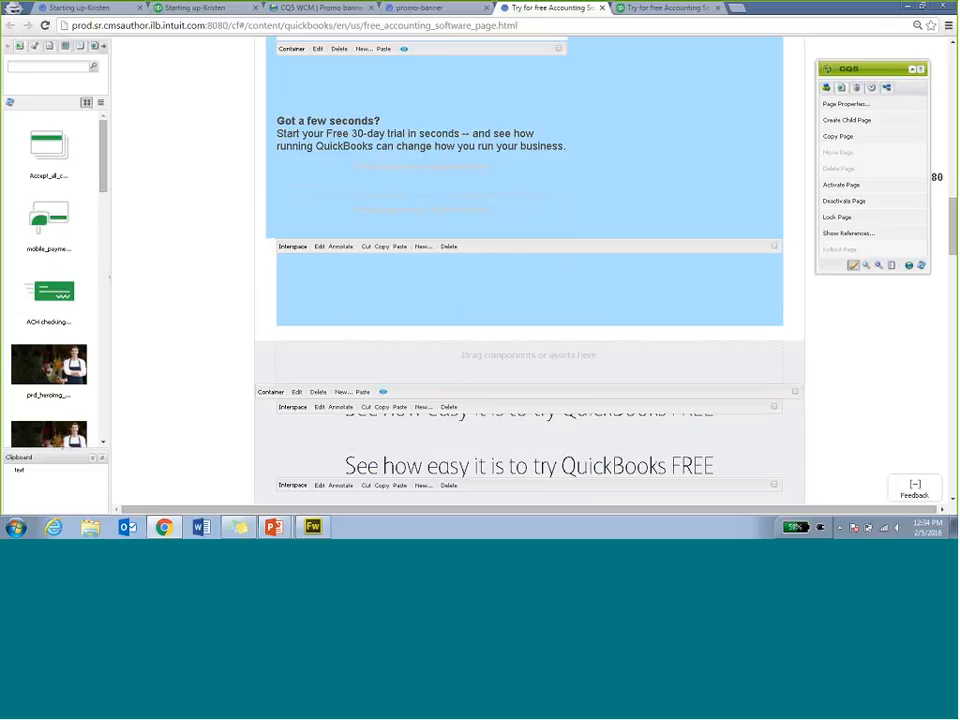
Step: Turn off the extent highlight of the outer container that holds the feature icons and both text blocks
drag(954, 233, 955, 183)
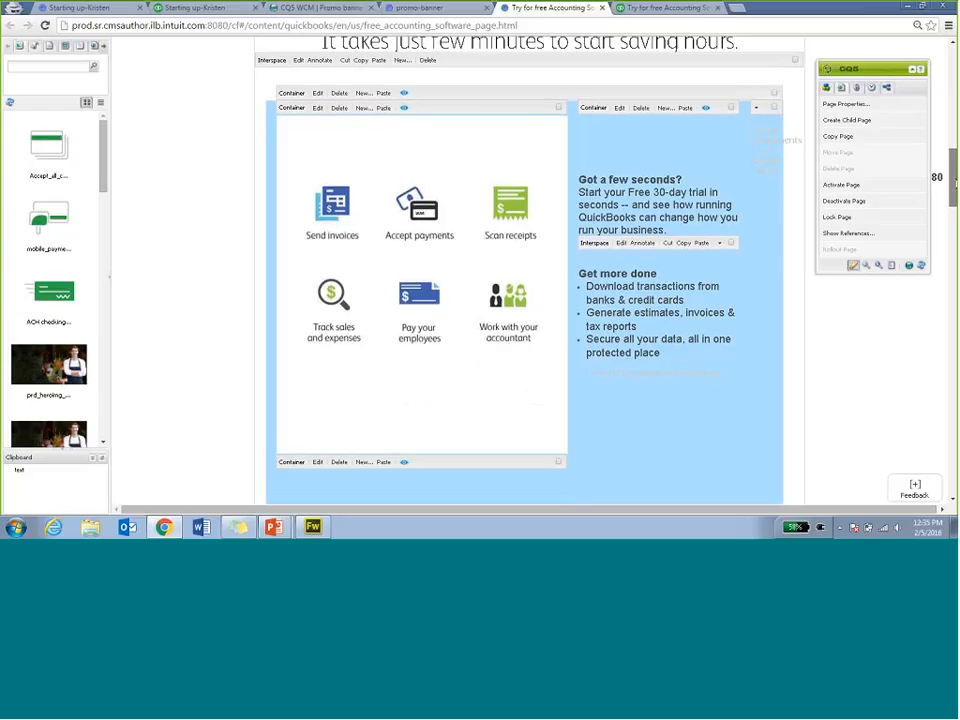
click(404, 93)
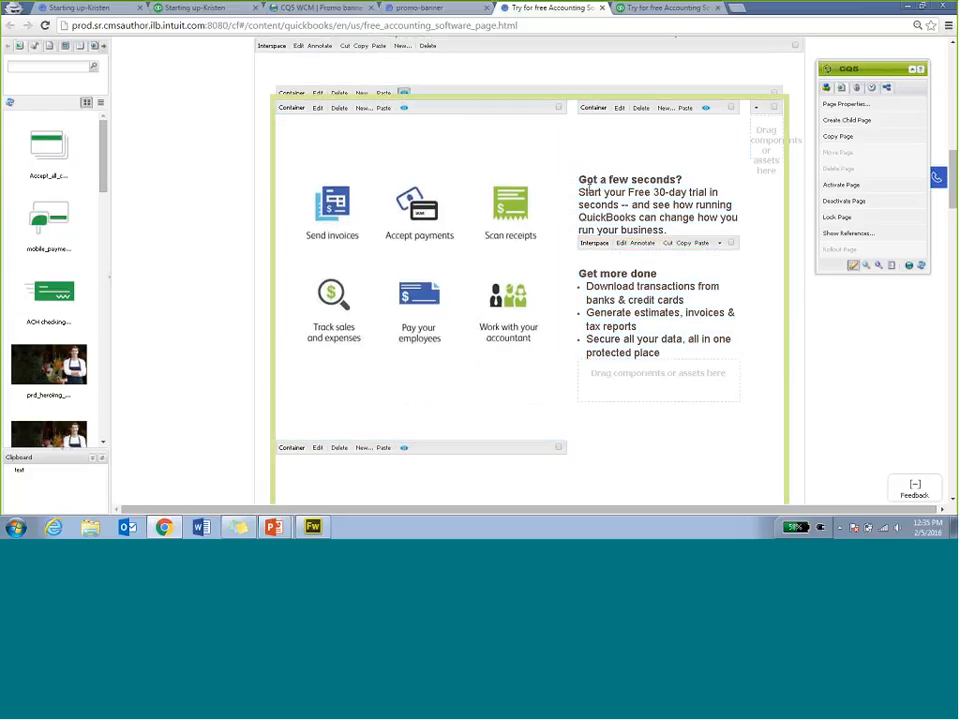
Step: Insert a Harmony - Core Container into the empty area below the "Get more done" list
mouse_move(955, 192)
mouse_down()
mouse_move(953, 207)
mouse_move(953, 193)
mouse_up()
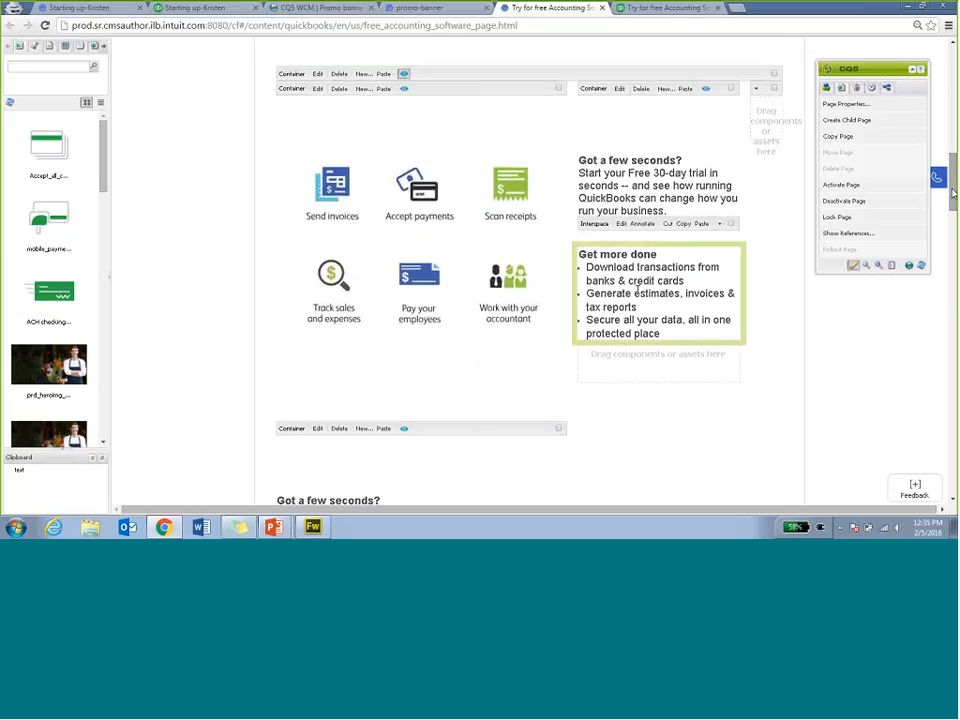
right_click(631, 366)
click(652, 372)
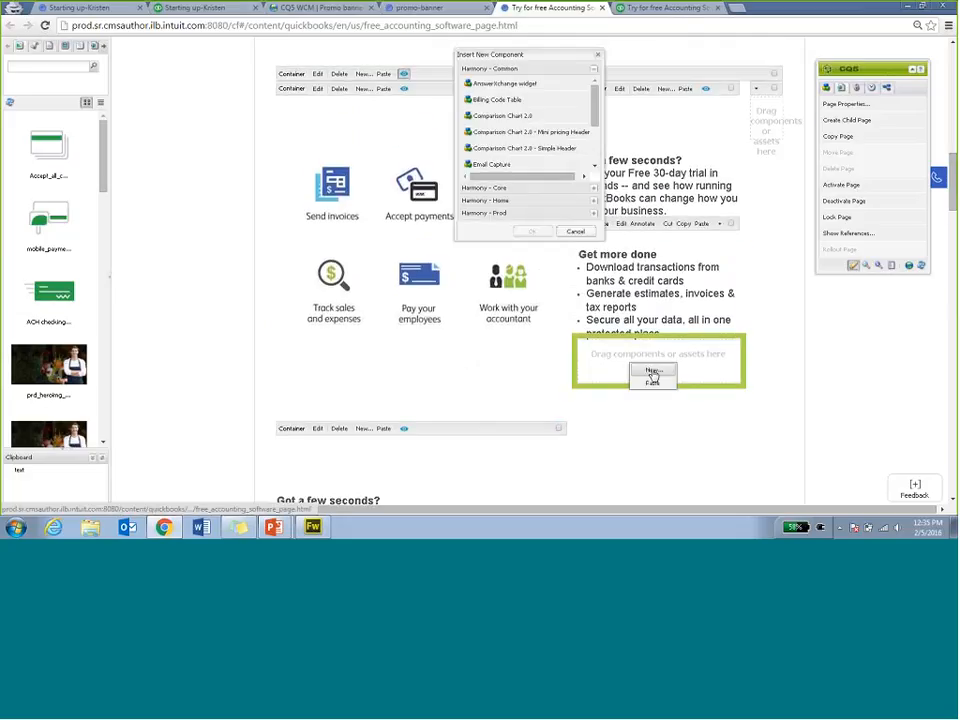
drag(595, 100, 591, 146)
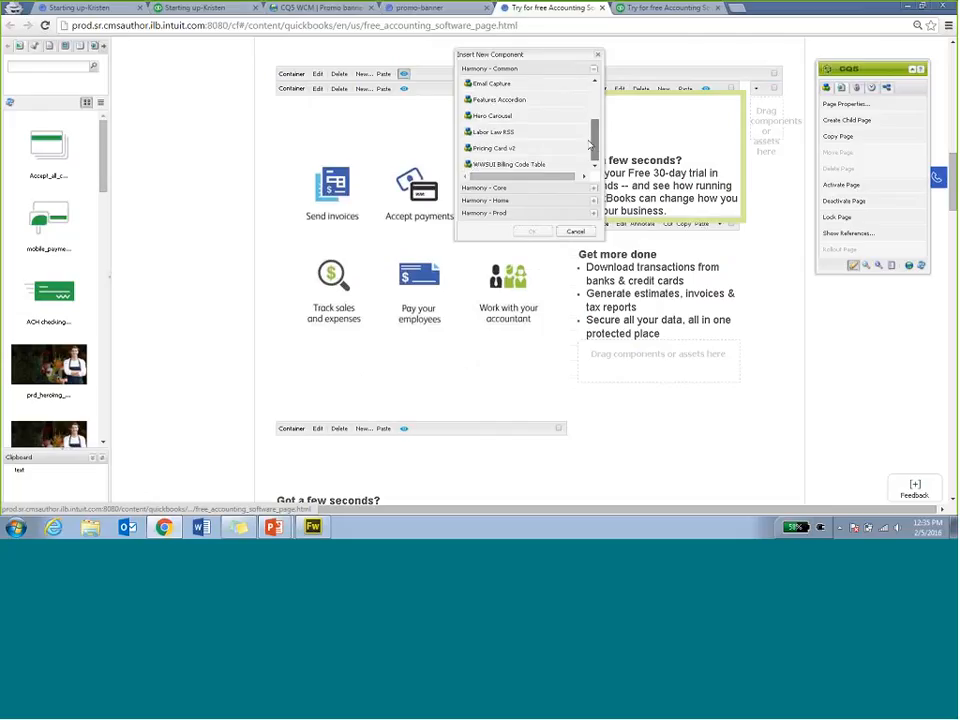
click(592, 189)
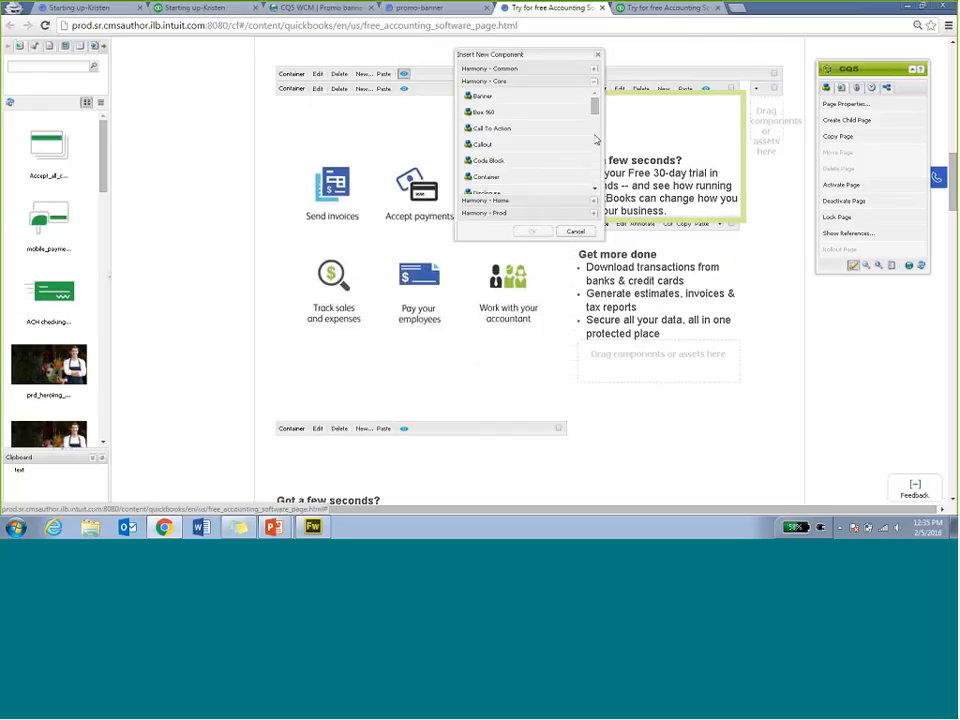
scroll(596, 140, down, 4)
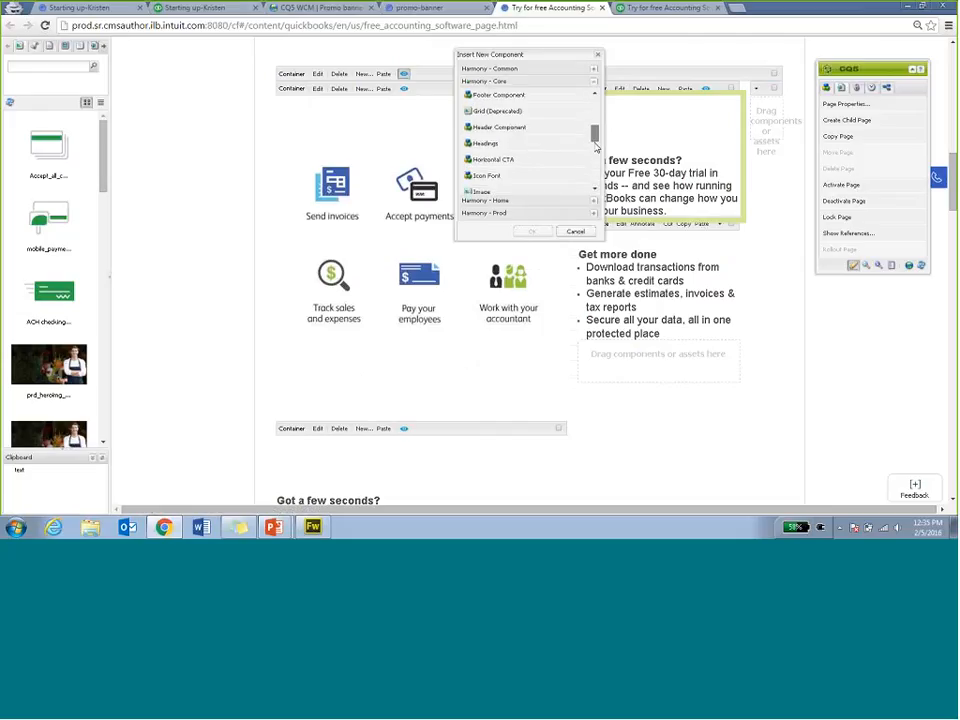
mouse_move(596, 147)
mouse_down()
mouse_move(592, 180)
mouse_move(593, 125)
mouse_up()
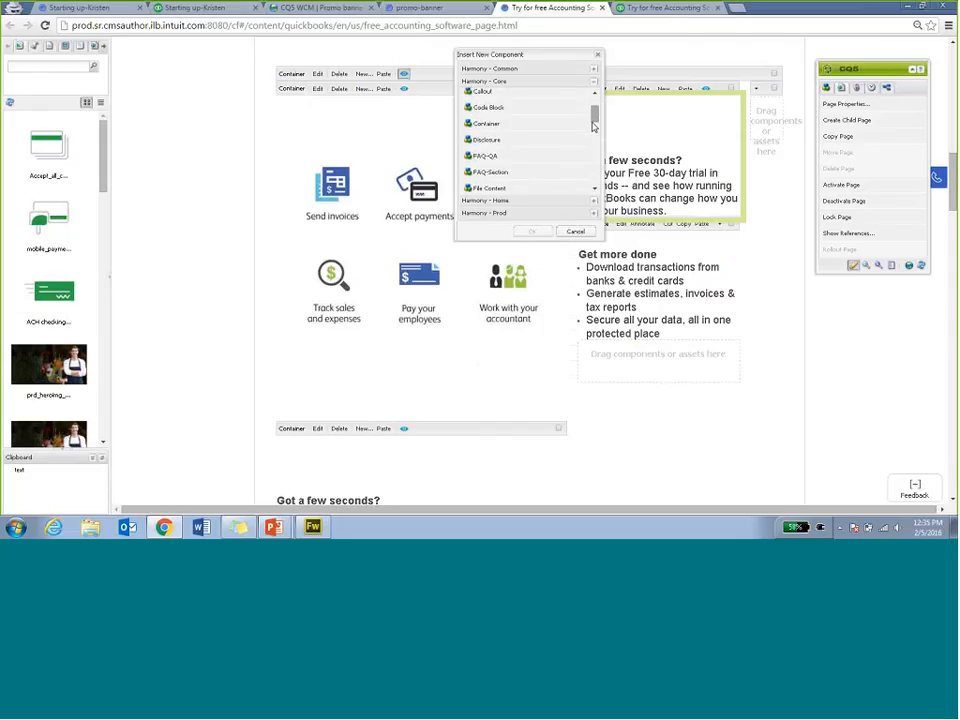
click(486, 123)
click(532, 231)
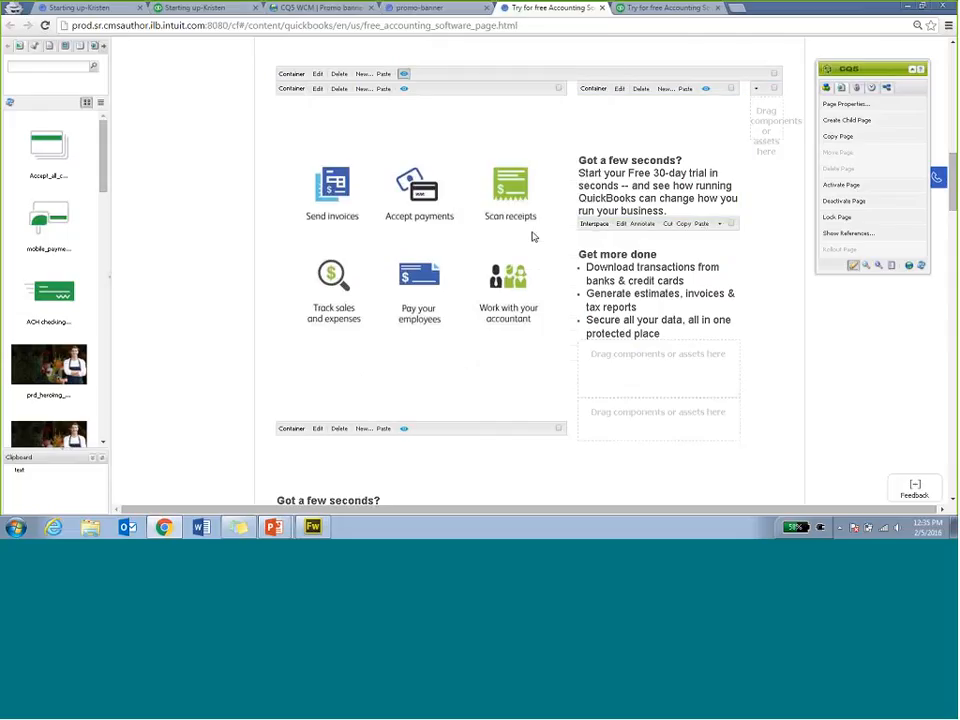
Step: Highlight the container beside the feature icons and the "Got a few seconds?" container below the icons
click(705, 89)
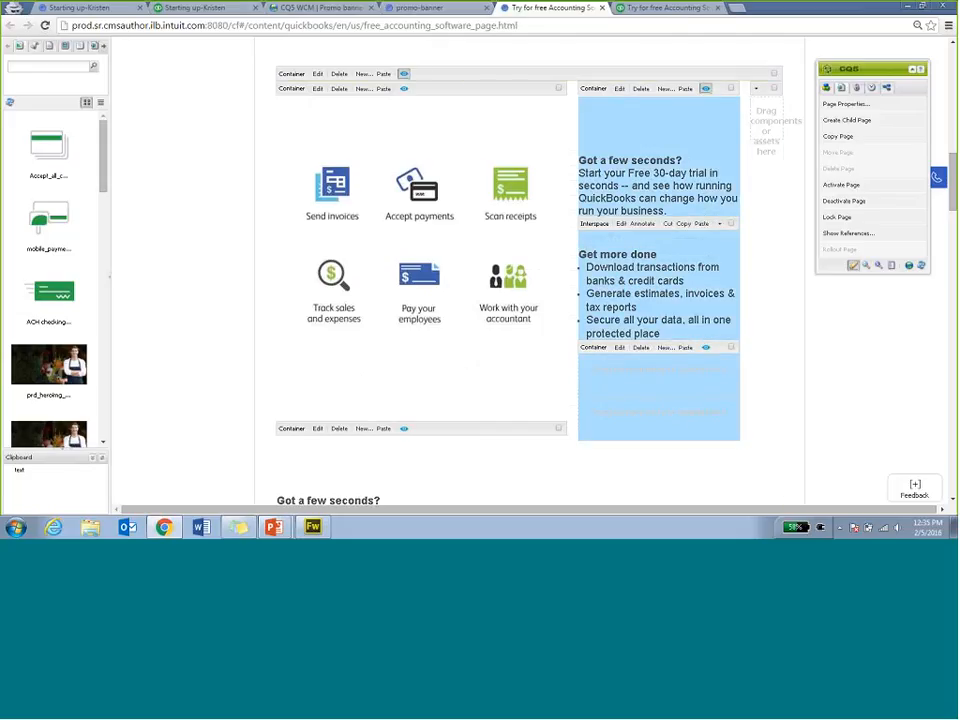
drag(953, 170, 955, 187)
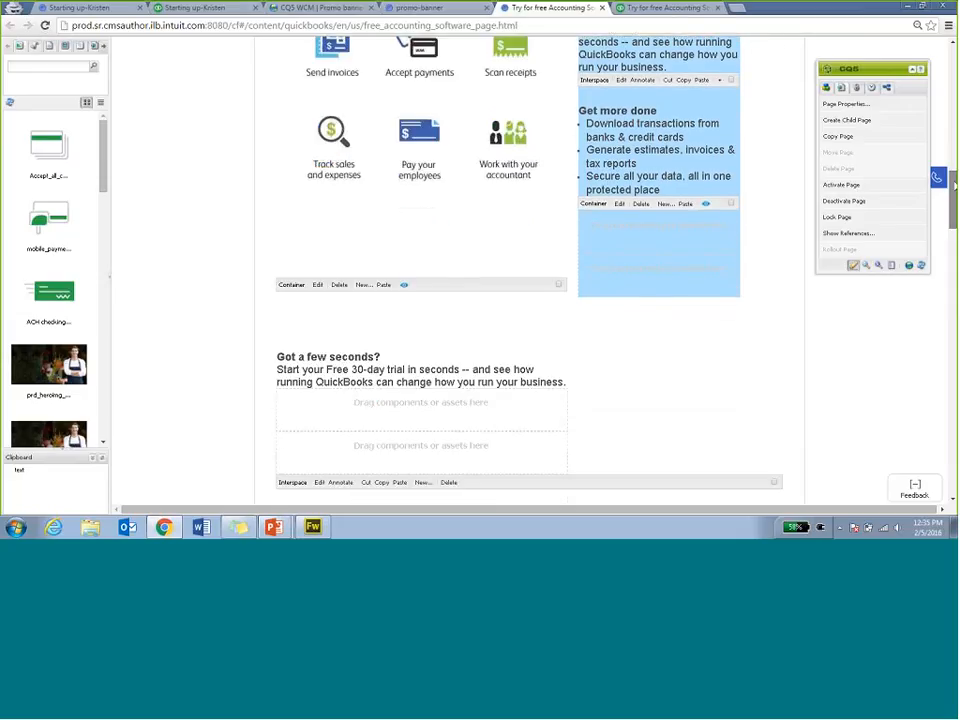
right_click(452, 448)
click(404, 287)
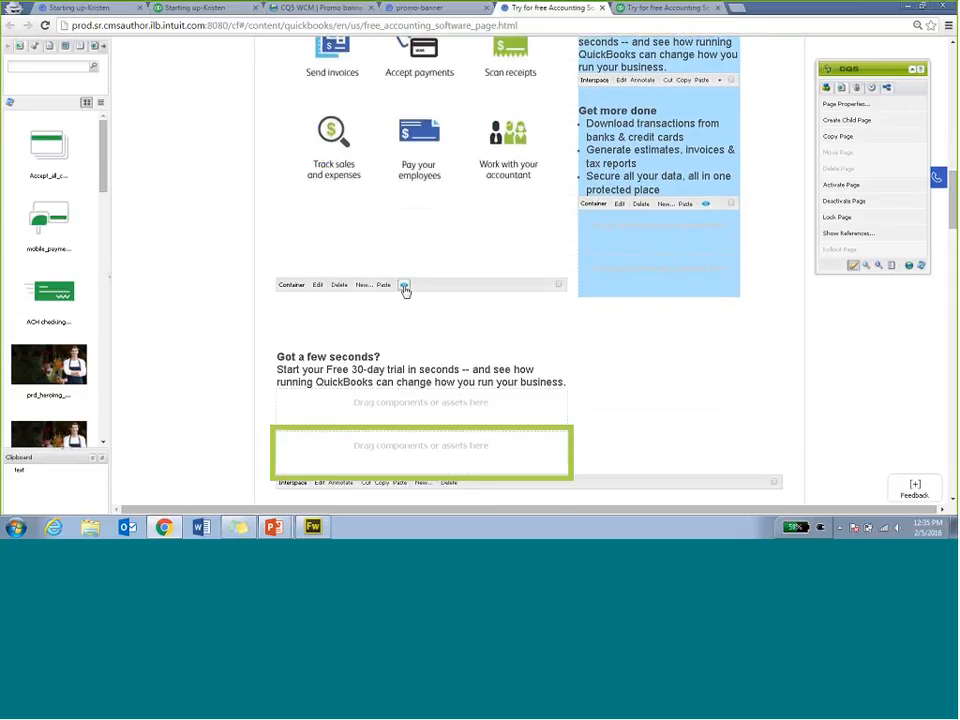
Step: Insert a Harmony - Core Container into the empty area directly below the lower "Got a few seconds?" container
right_click(400, 459)
click(416, 457)
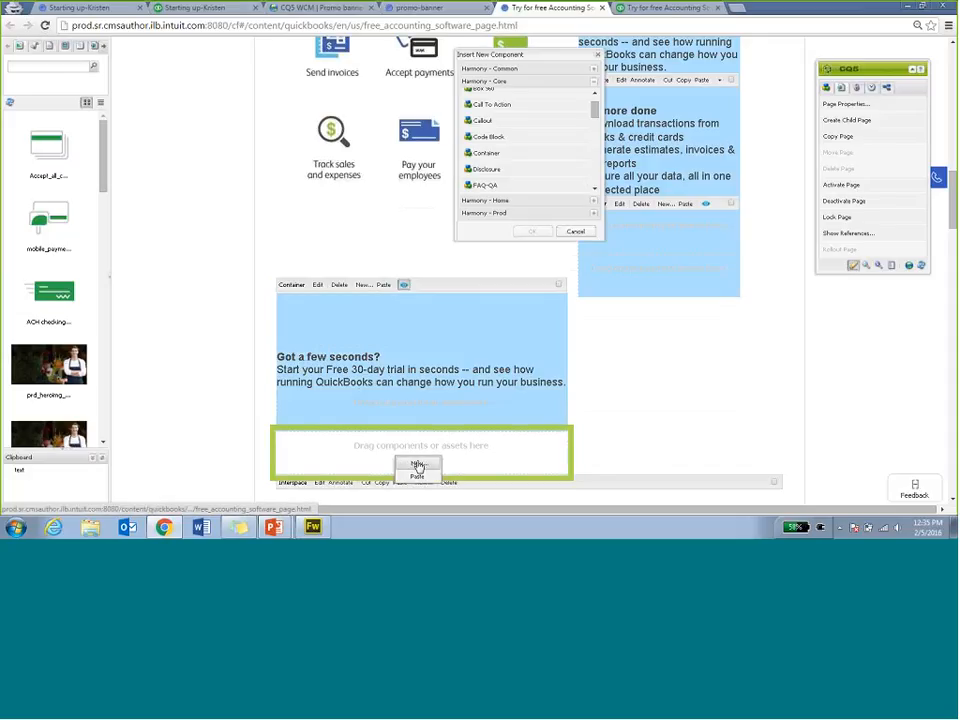
drag(557, 150, 594, 111)
click(664, 382)
click(564, 131)
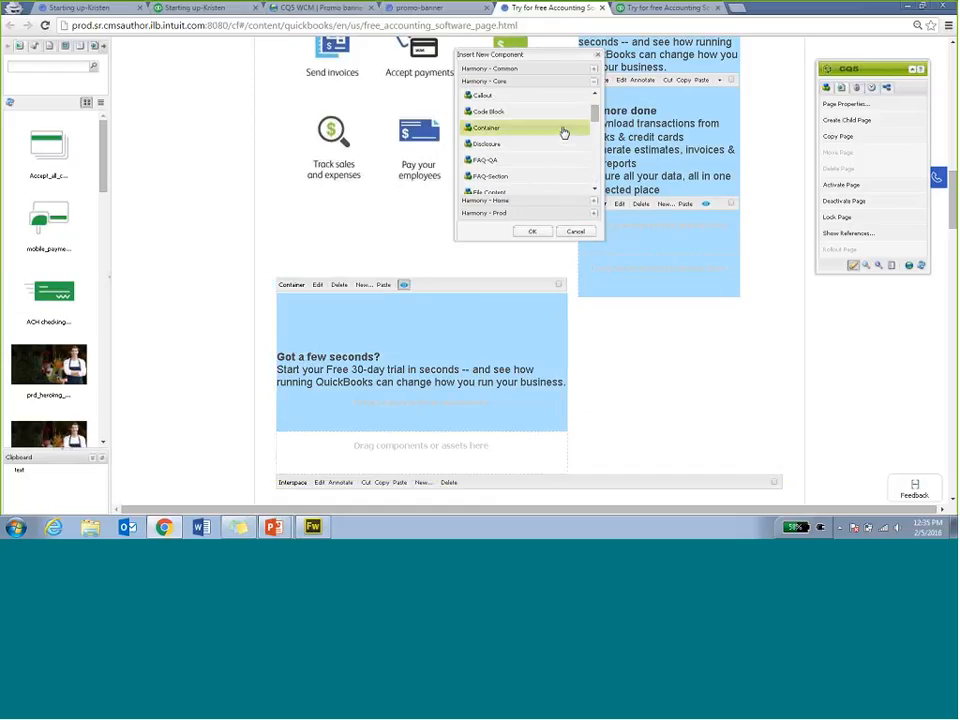
click(542, 232)
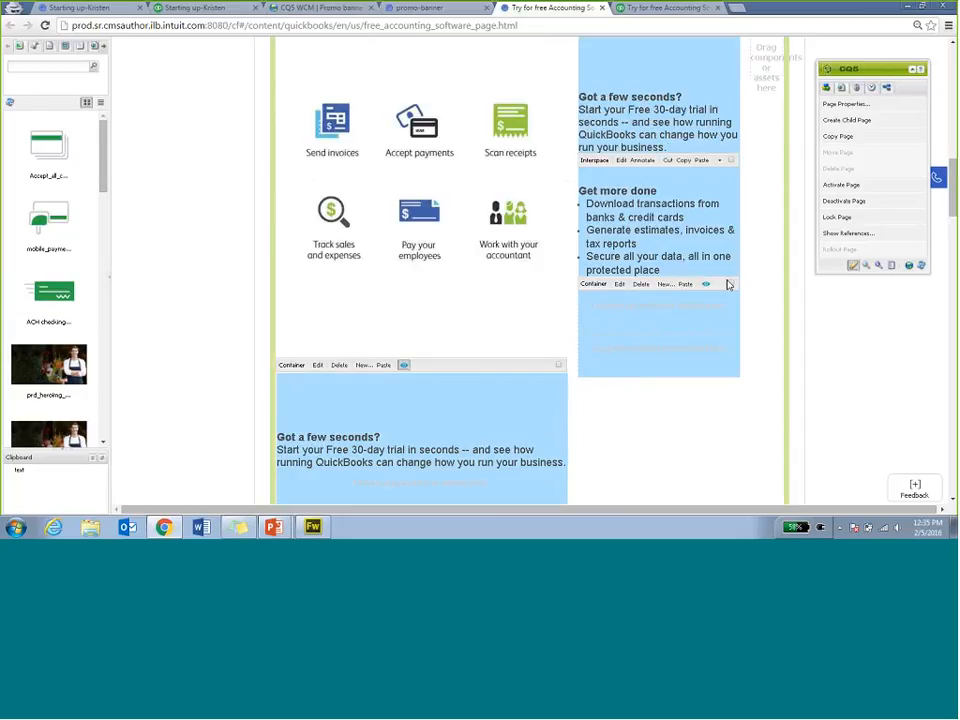
Step: Delete the new container nested below the "Get more done" list
click(641, 284)
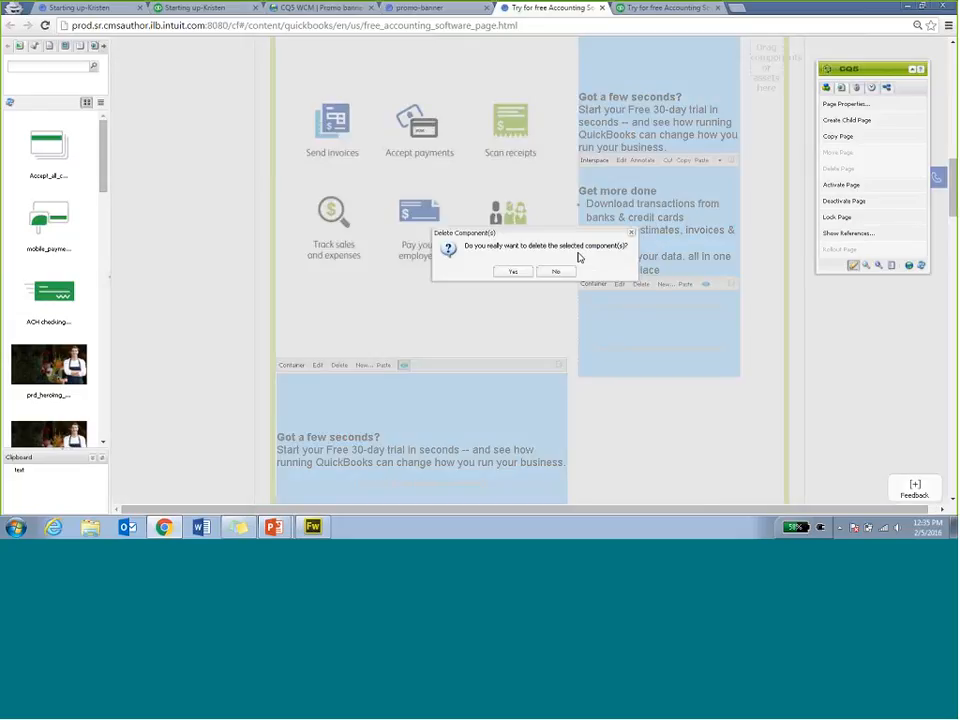
click(516, 271)
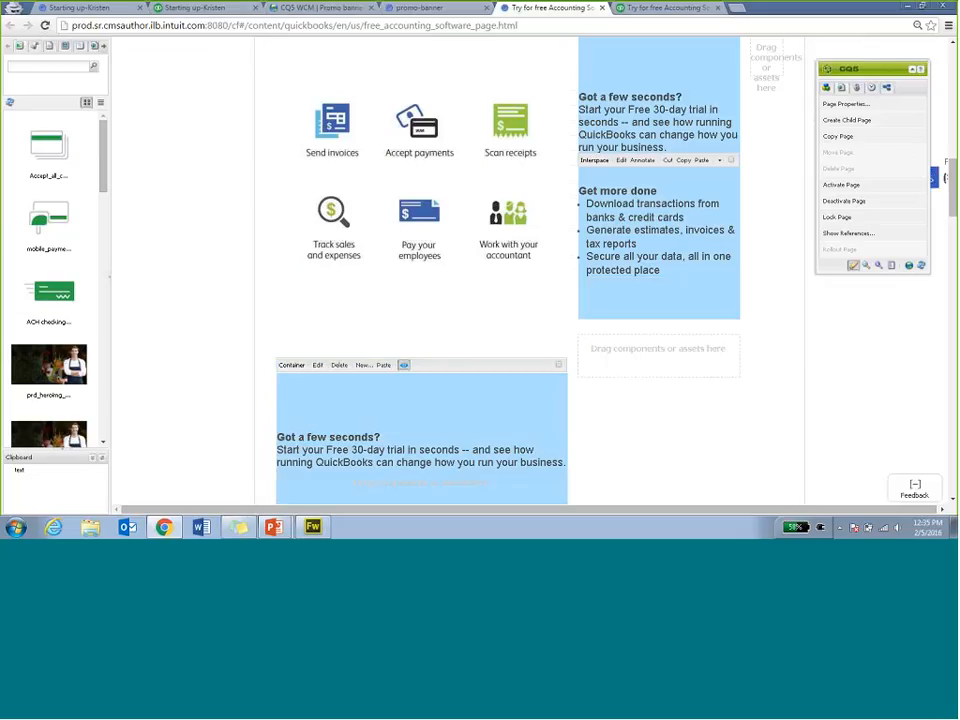
Step: Copy the lower "Got a few seconds?" text component and paste it into the new container beneath it
drag(955, 193, 955, 208)
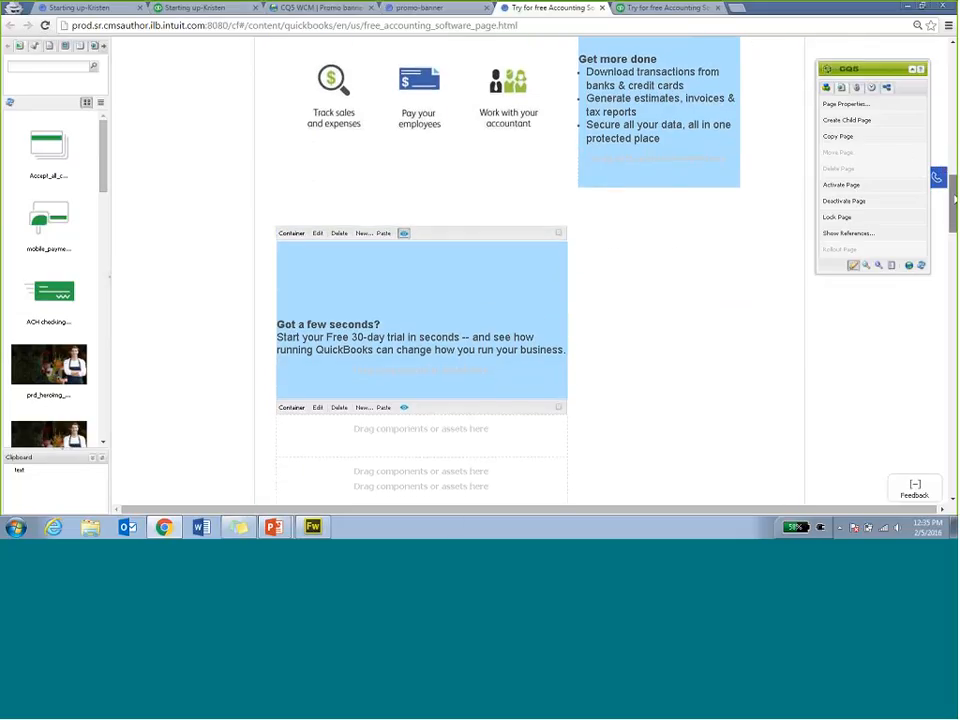
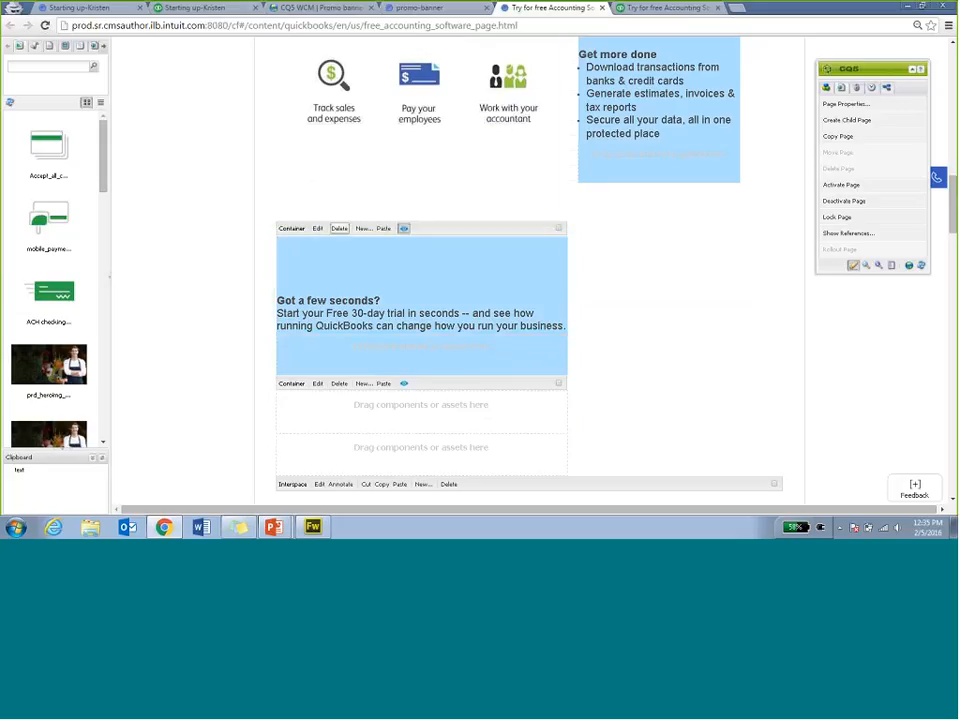
right_click(421, 308)
click(443, 337)
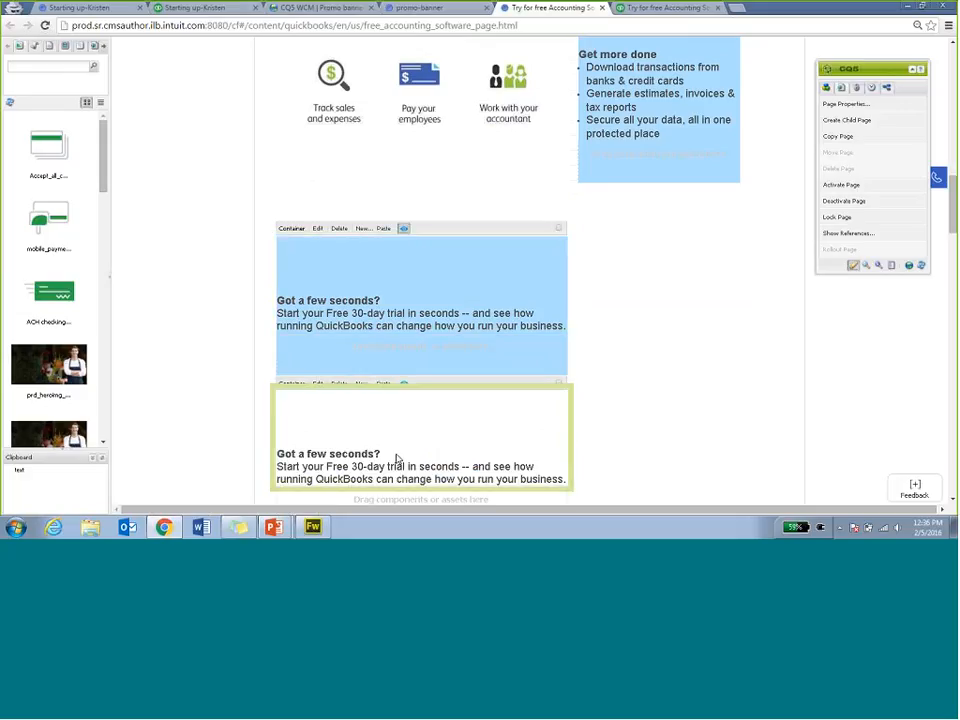
Step: Replace the pasted text in the new container with "second info"
right_click(399, 418)
click(434, 427)
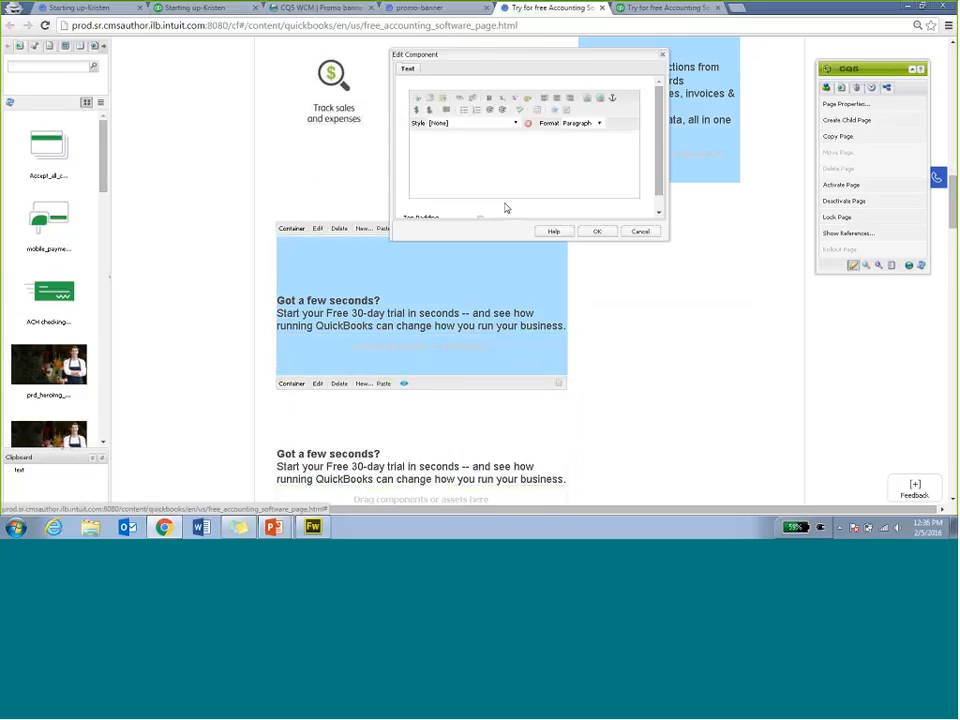
text(se)
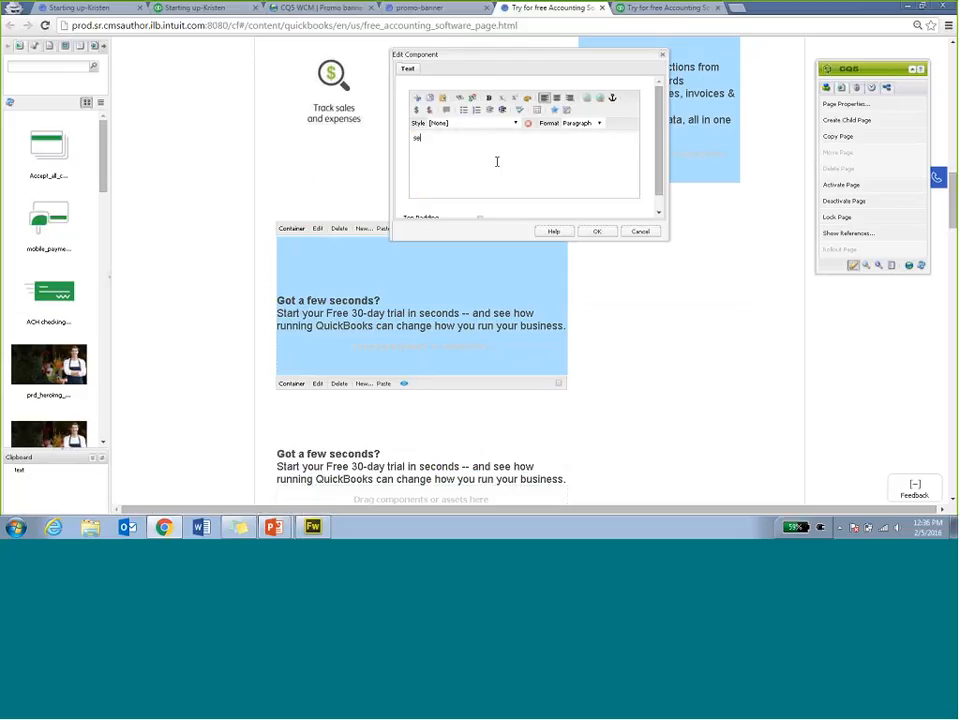
click(597, 236)
Step: Replace the "Got a few seconds?" text in the container above with "first info"
right_click(424, 312)
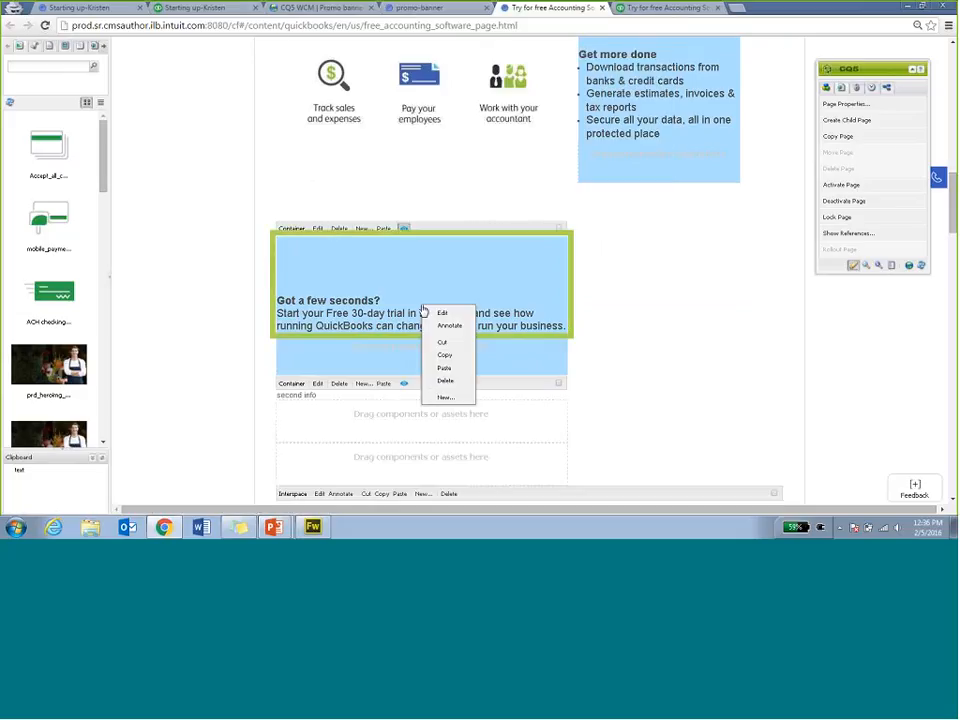
click(442, 313)
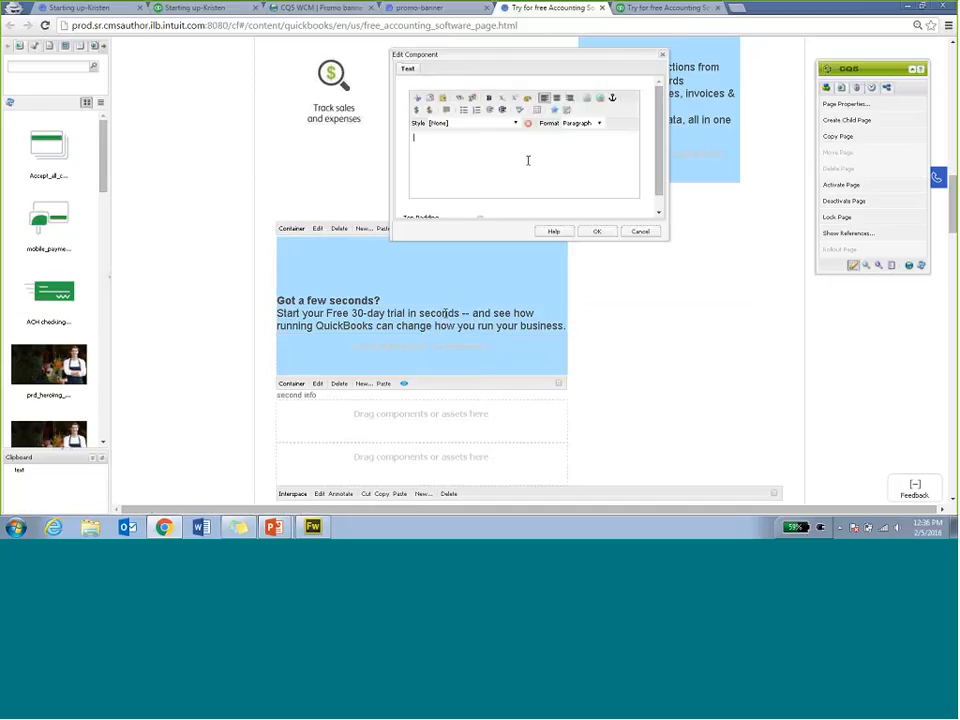
click(603, 231)
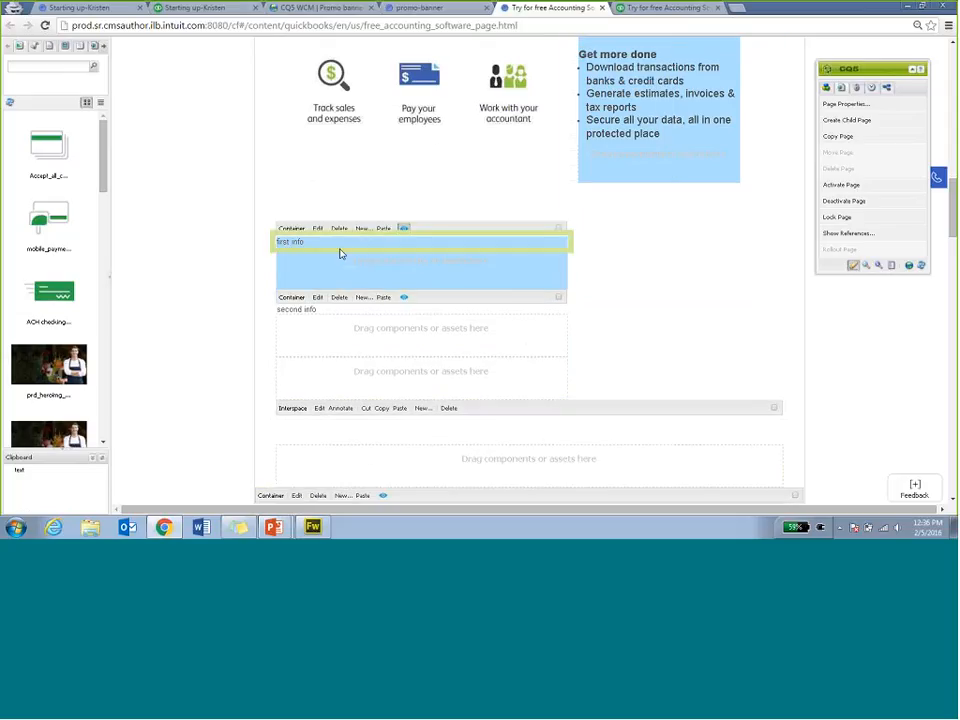
Step: Change the Friday and Saturday recurrence settings in the schedule of the "first info" container
click(318, 228)
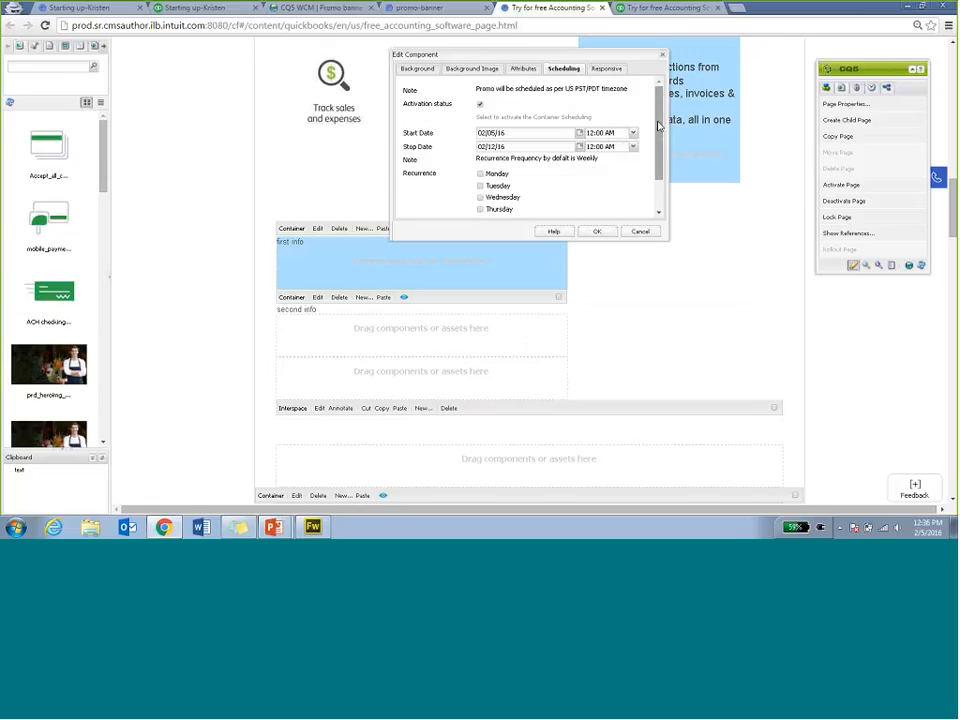
scroll(654, 157, down, 1)
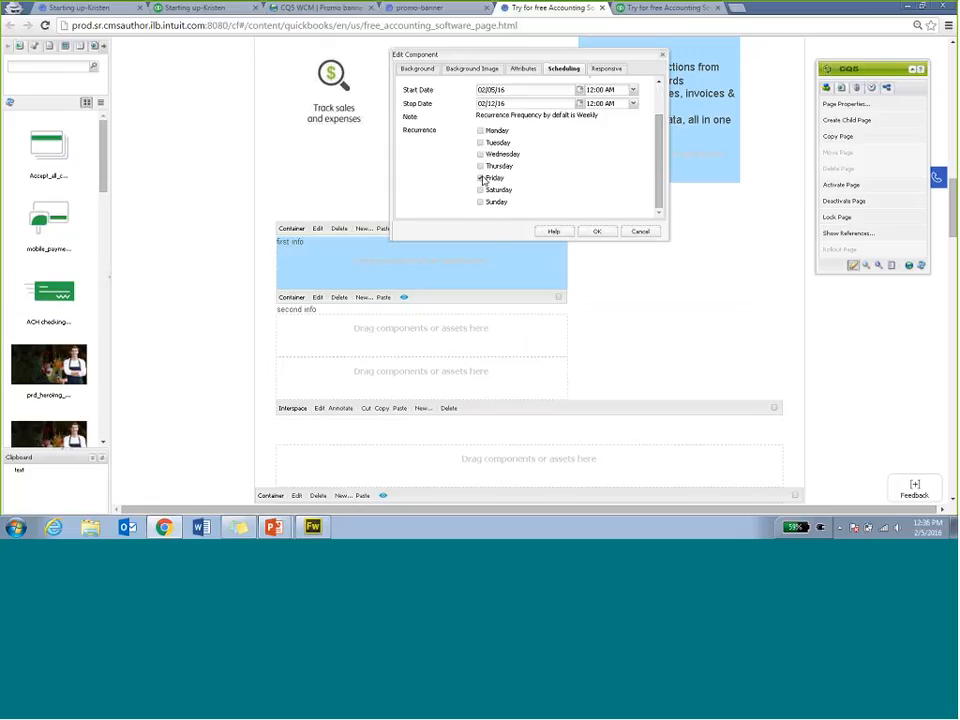
click(480, 178)
click(480, 190)
click(597, 232)
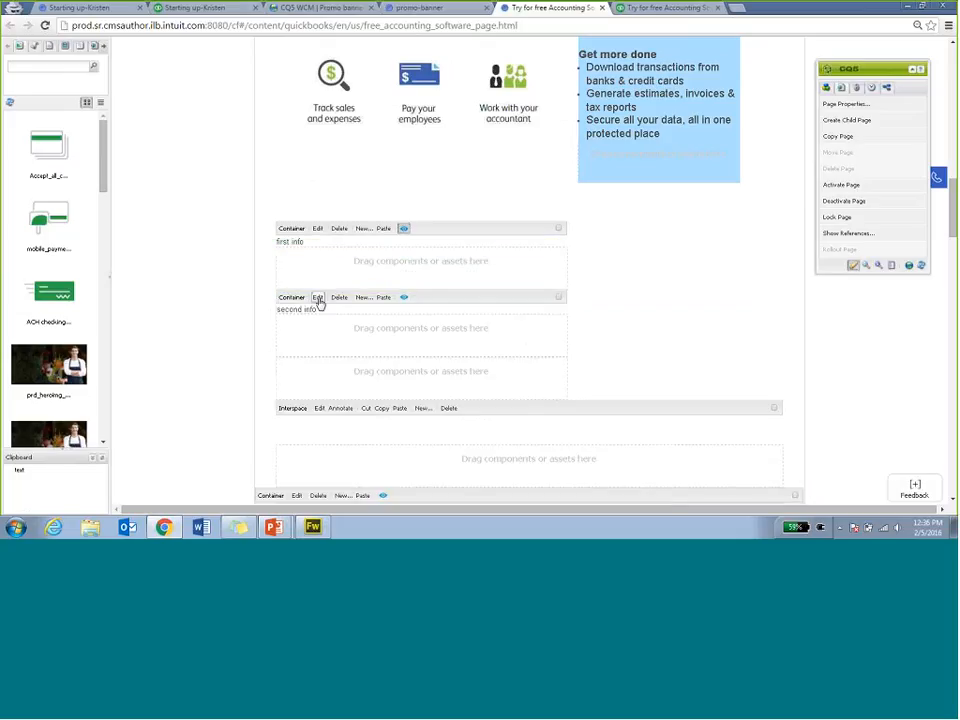
Step: Activate scheduling for the "second info" container and set its start to 02/05/16 at 12:00 AM
click(318, 299)
click(573, 71)
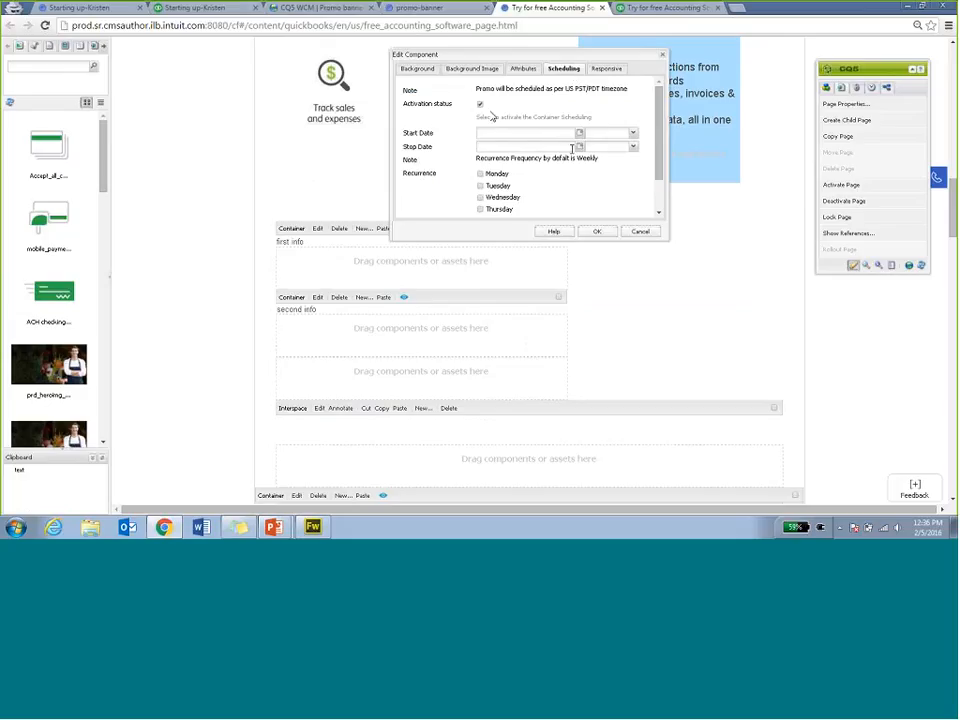
click(579, 133)
click(554, 169)
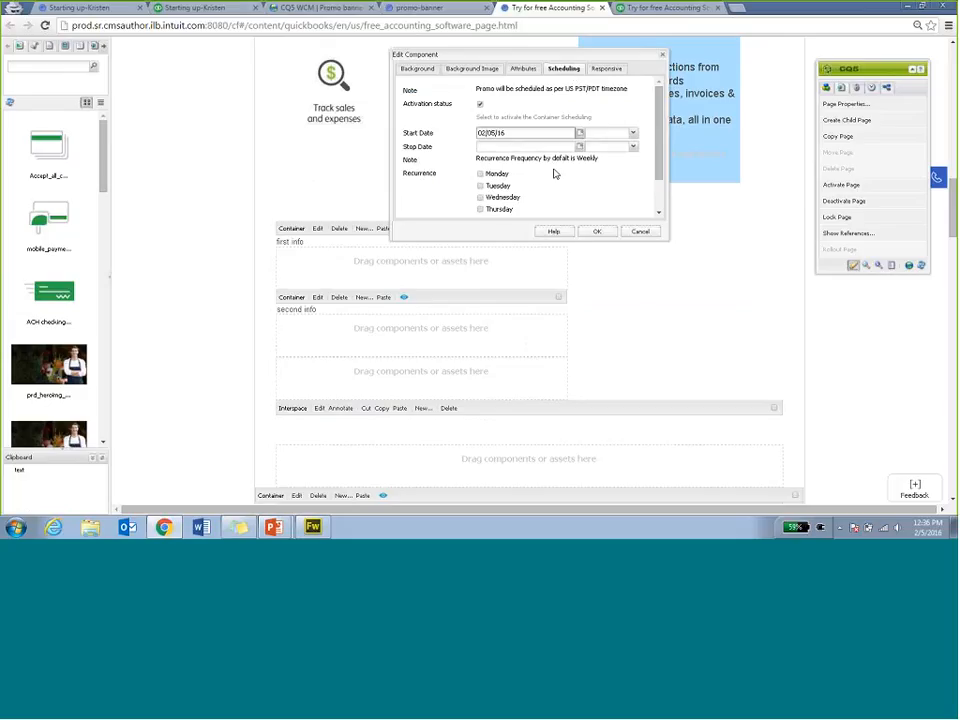
click(632, 133)
click(612, 147)
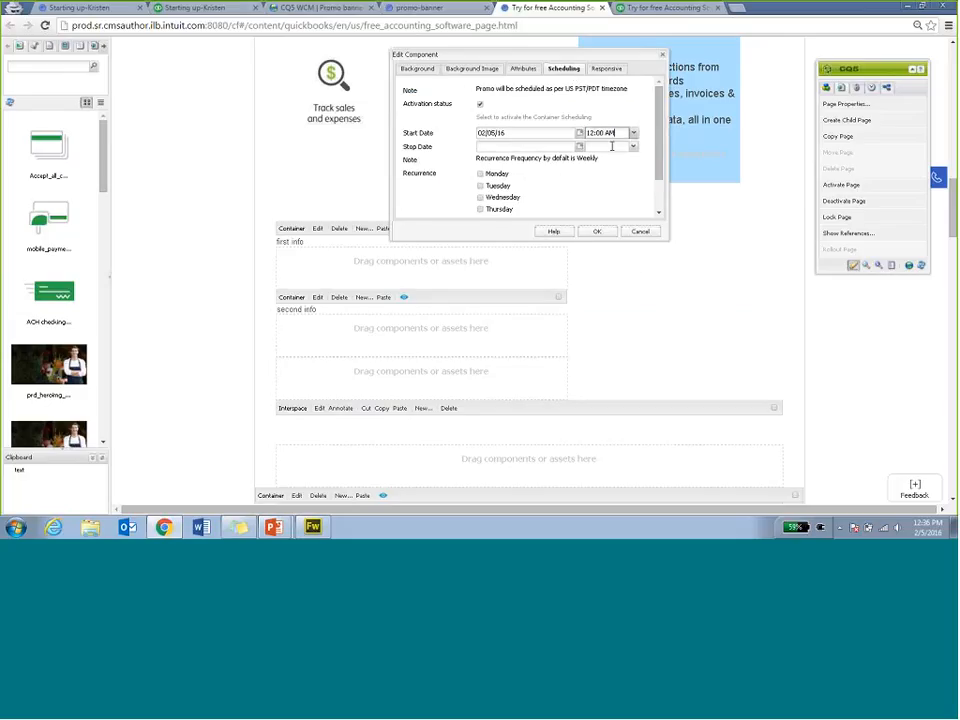
Step: Set the "second info" container's stop to 02/08/16 at 12:00 AM and save the schedule without selecting recurrence days
click(579, 147)
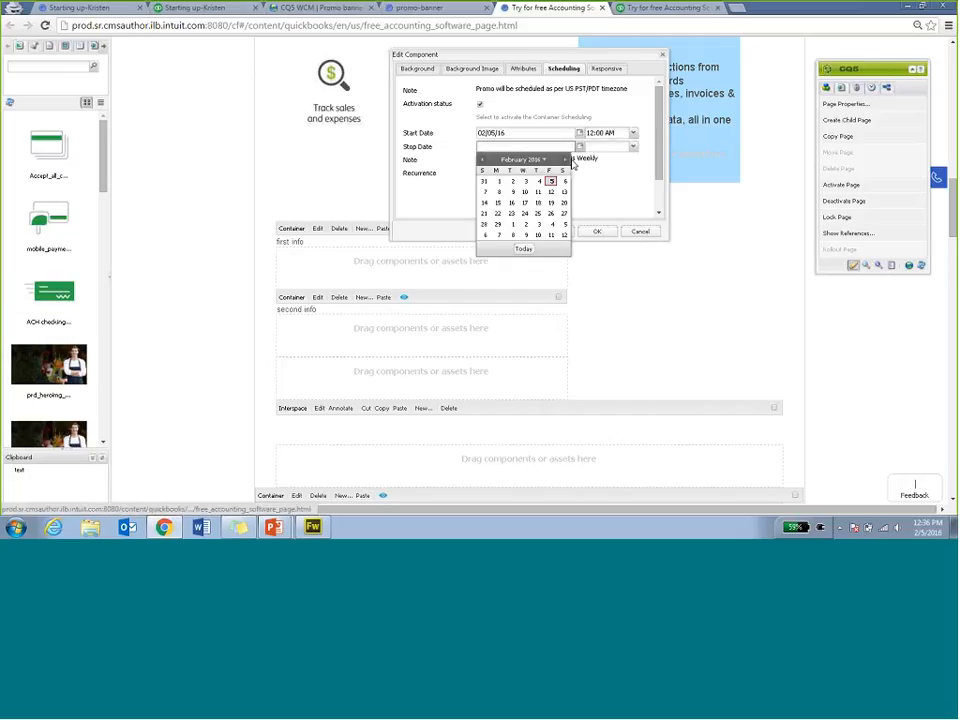
click(498, 191)
click(632, 147)
click(615, 160)
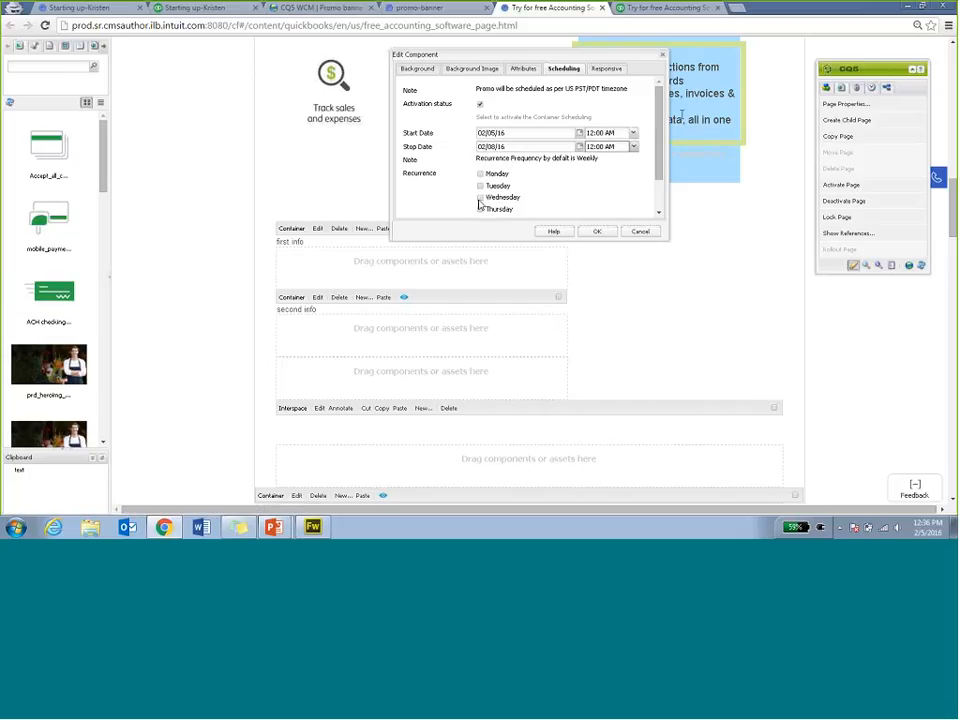
scroll(509, 185, down, 1)
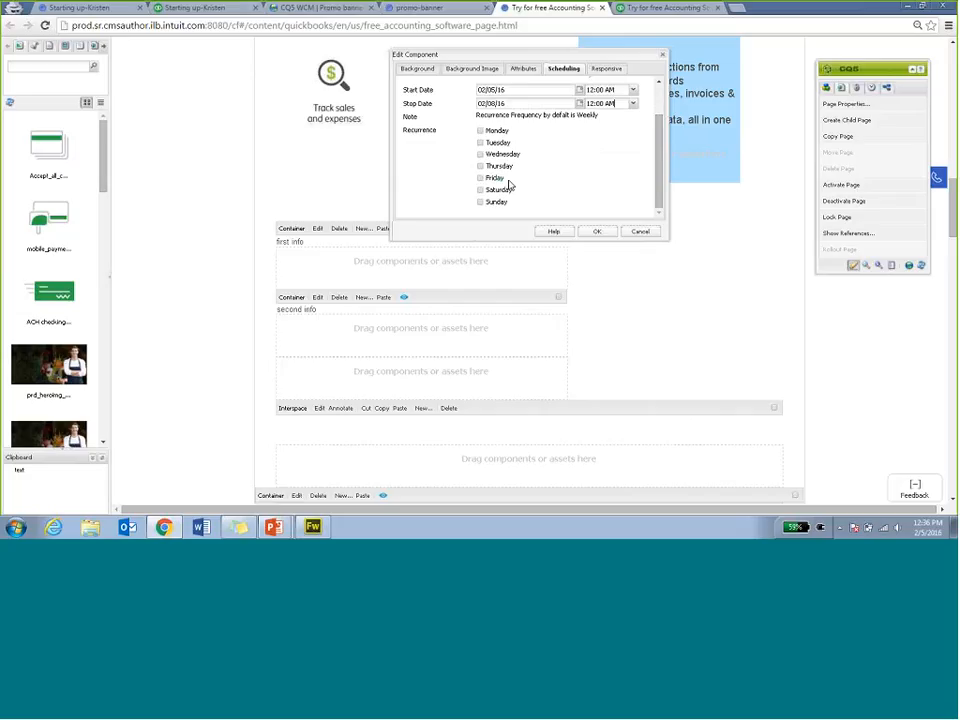
click(597, 231)
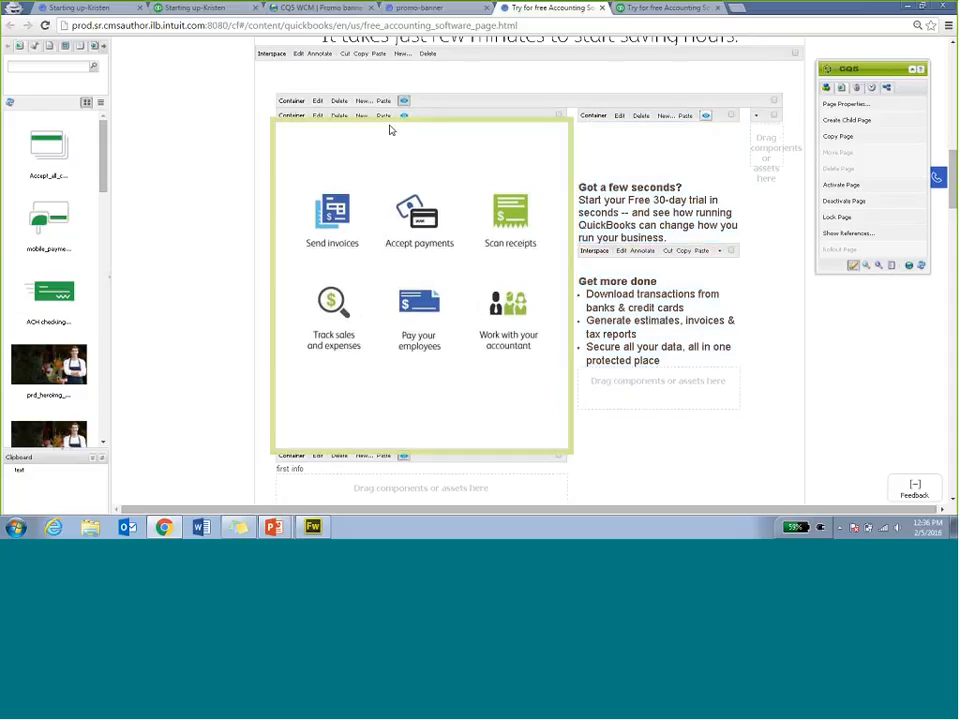
Step: Deactivate scheduling for the outer container around the feature icons and text columns, save, and reopen its schedule to check the setting
click(403, 102)
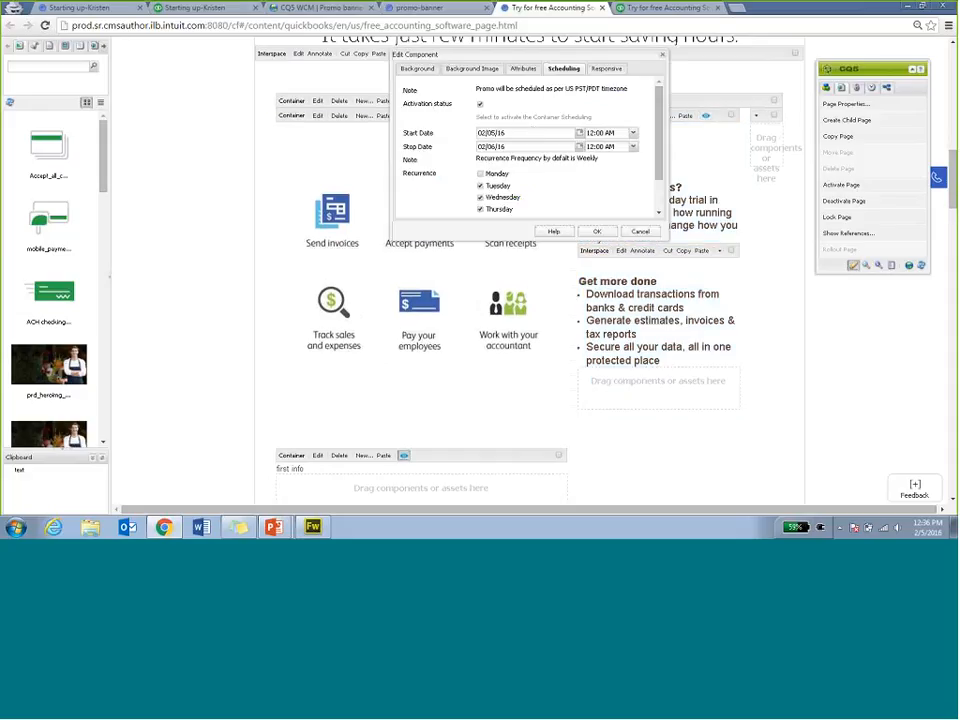
click(599, 232)
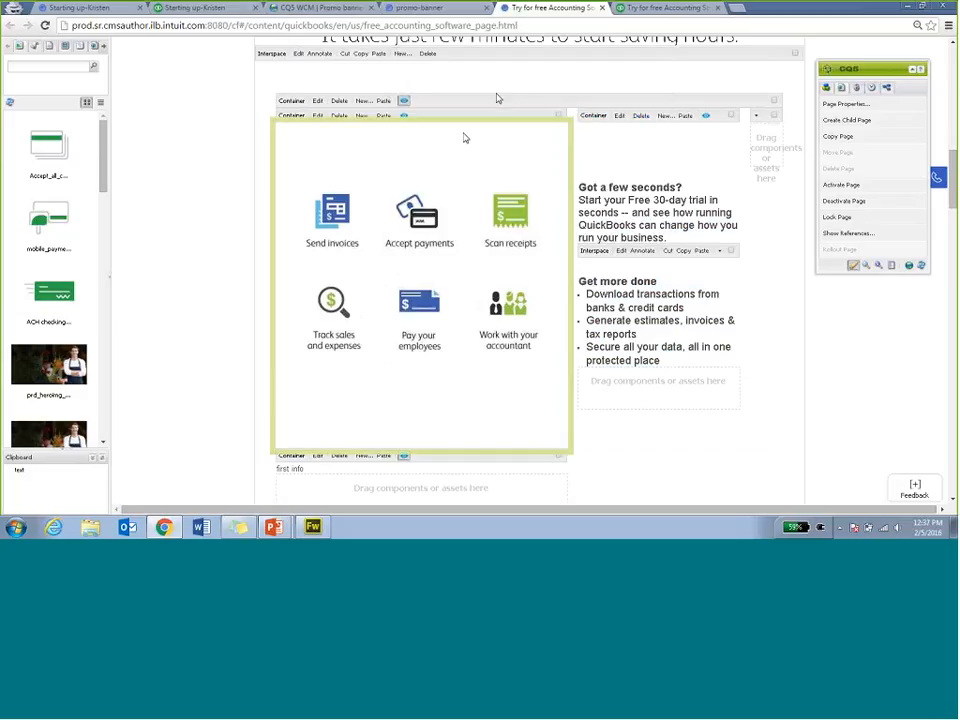
click(316, 103)
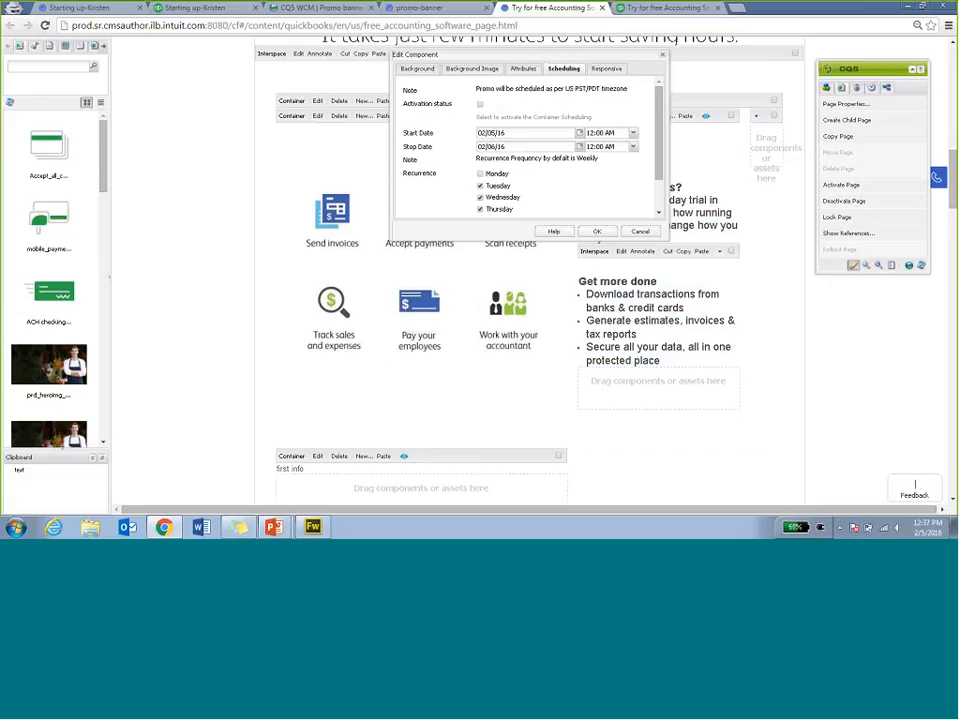
click(640, 232)
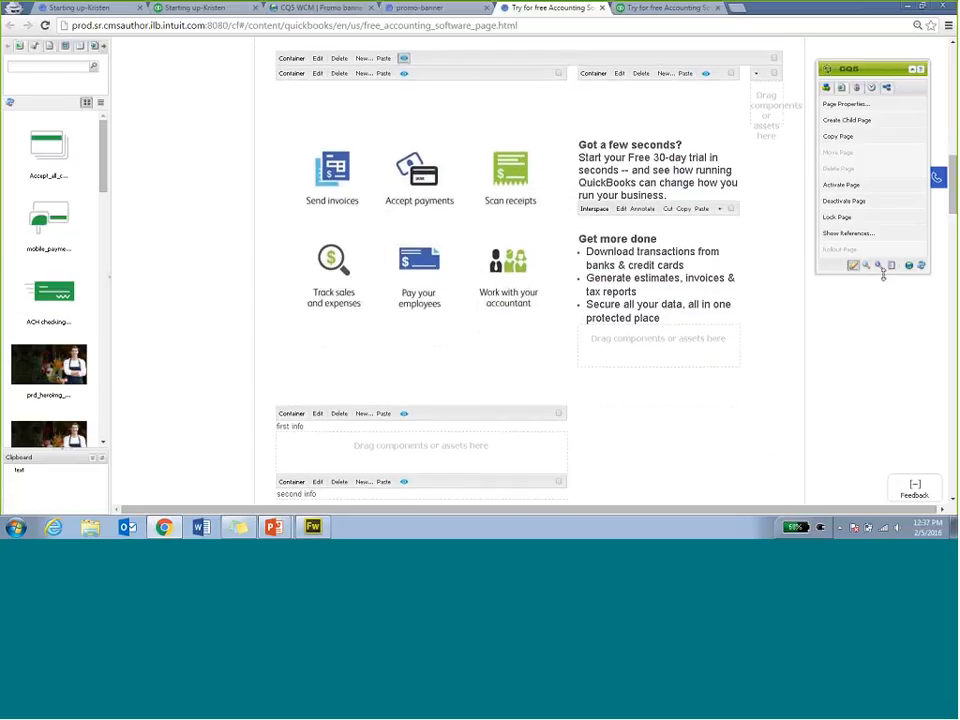
Step: Open a fresh preview of the page, close the outdated preview, and examine the info text below the feature icons
click(879, 267)
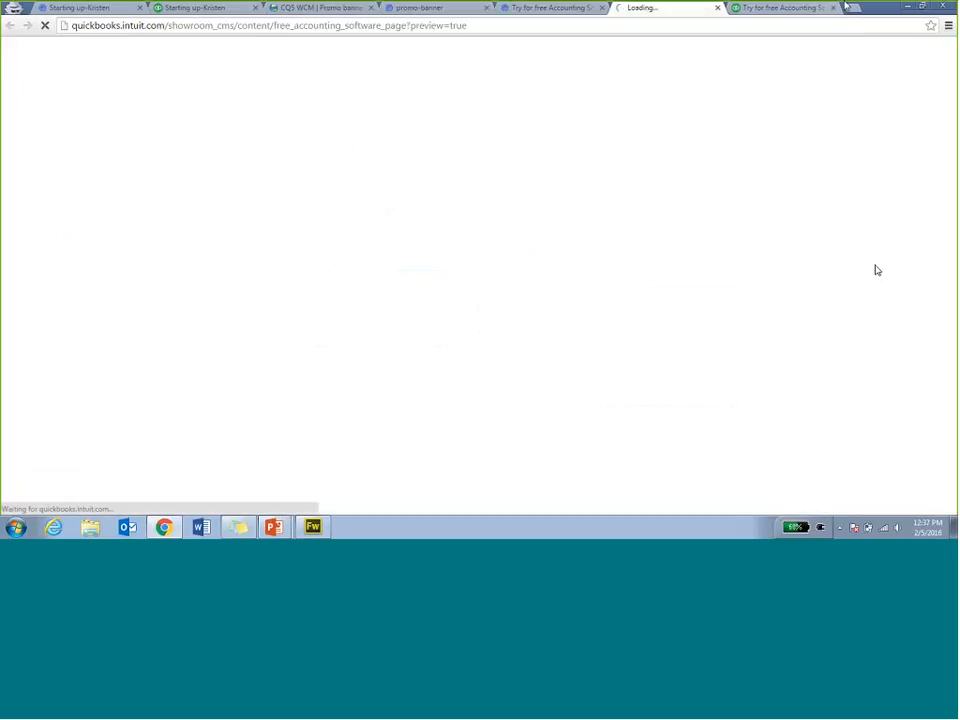
click(833, 7)
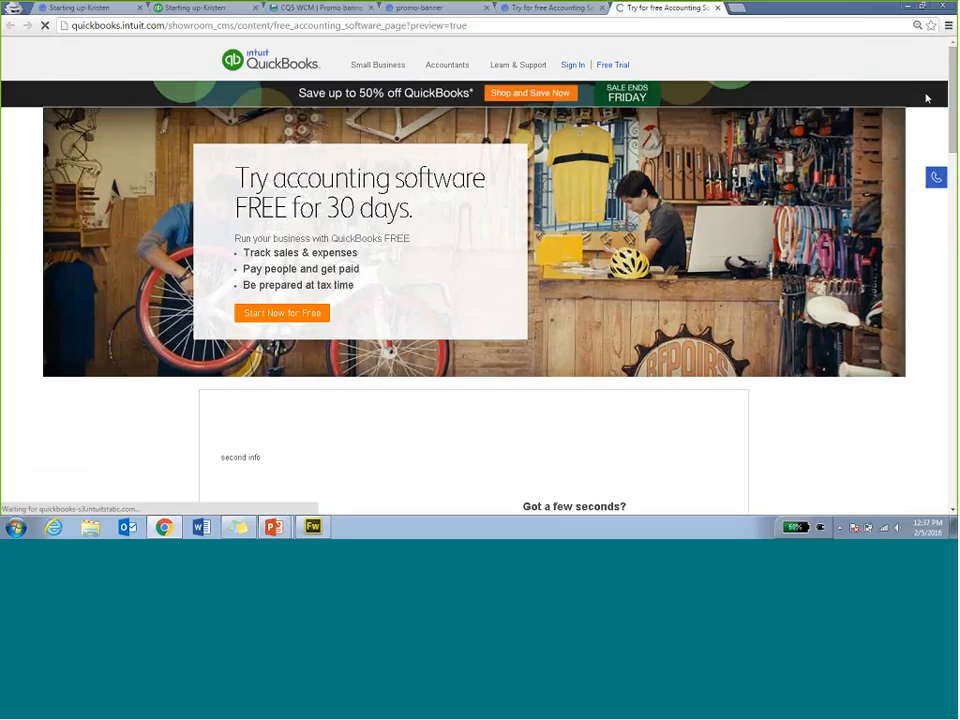
scroll(953, 116, down, 3)
scroll(953, 116, down, 4)
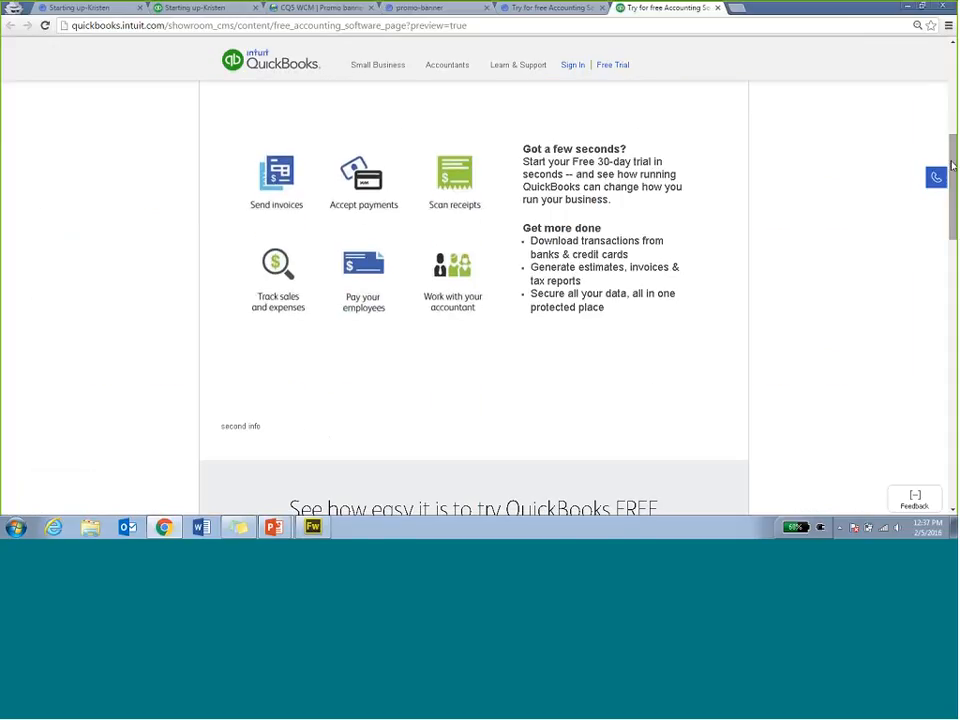
double_click(254, 414)
mouse_move(236, 413)
mouse_down()
mouse_move(210, 403)
mouse_move(233, 414)
mouse_up()
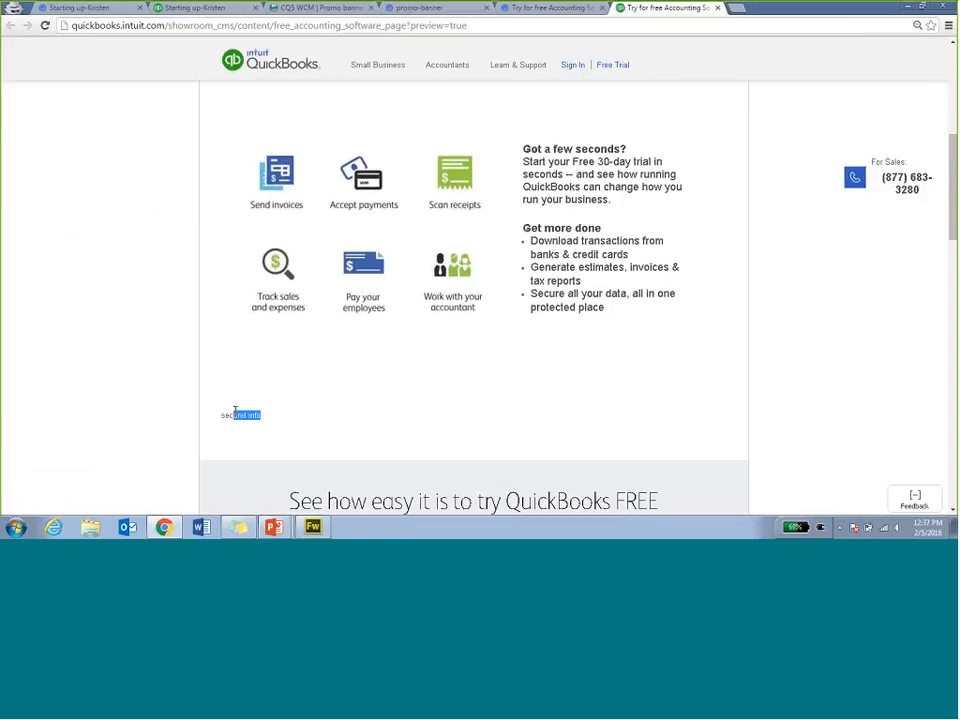
Step: Set Saturday as a recurrence day in the "second info" container's schedule and save it
click(584, 10)
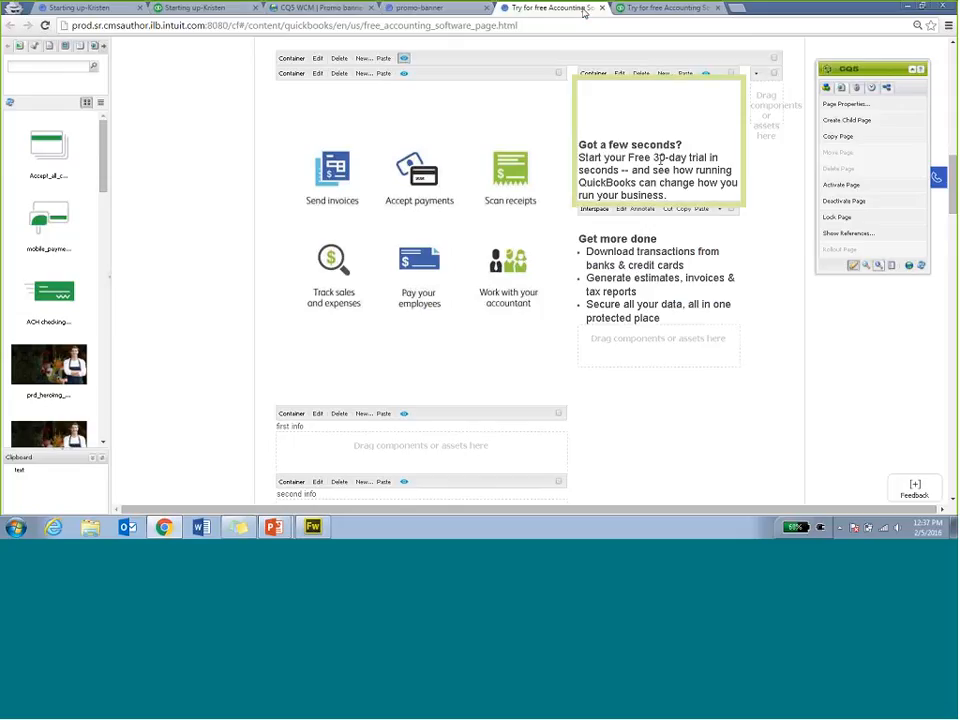
scroll(378, 352, down, 2)
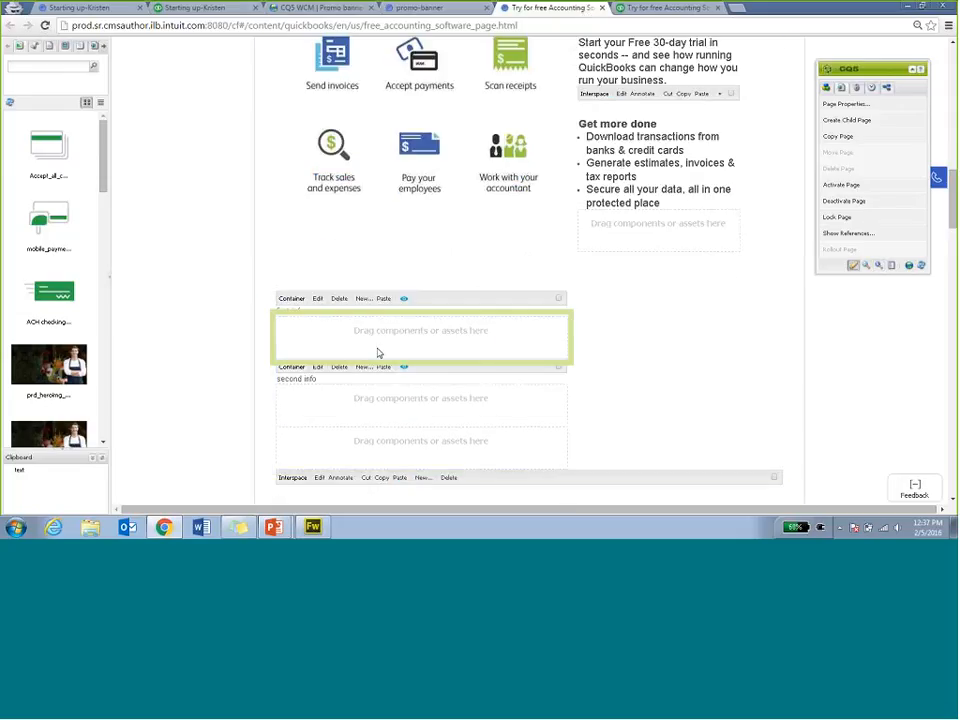
click(317, 367)
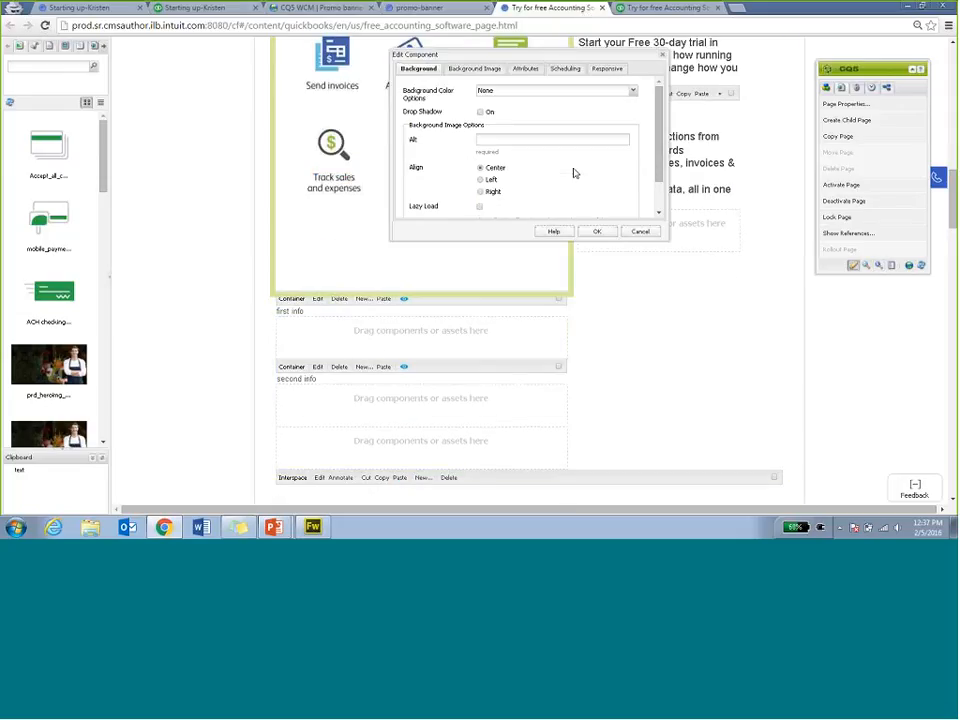
click(570, 70)
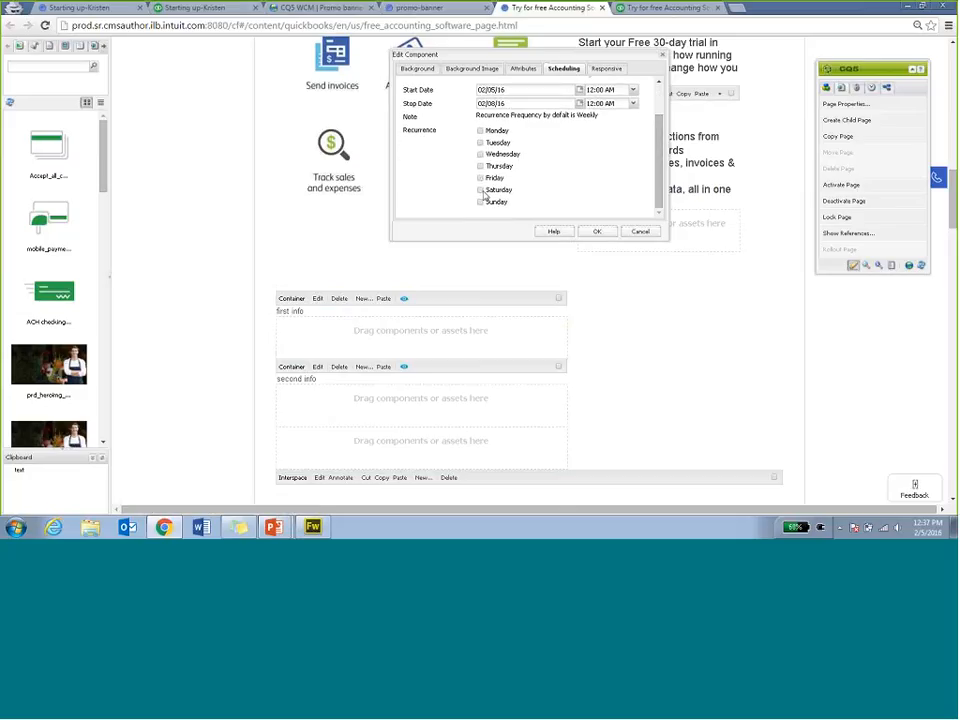
click(481, 190)
click(595, 231)
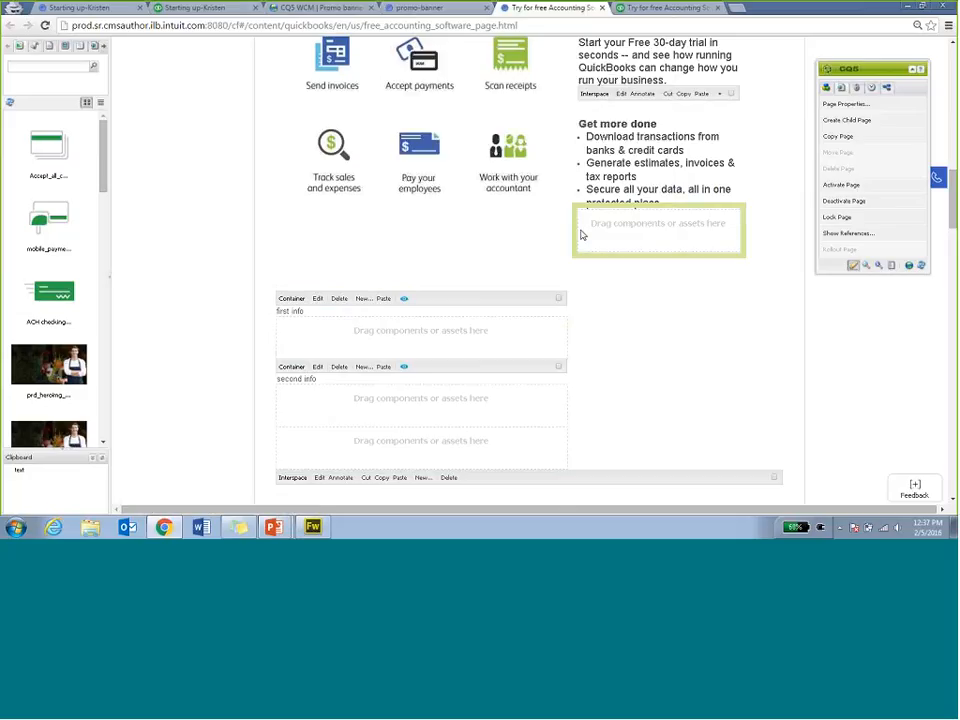
Step: Update the recurrence days in the "first info" container's schedule, save it, and dismiss the new-component dialog
click(317, 298)
click(563, 68)
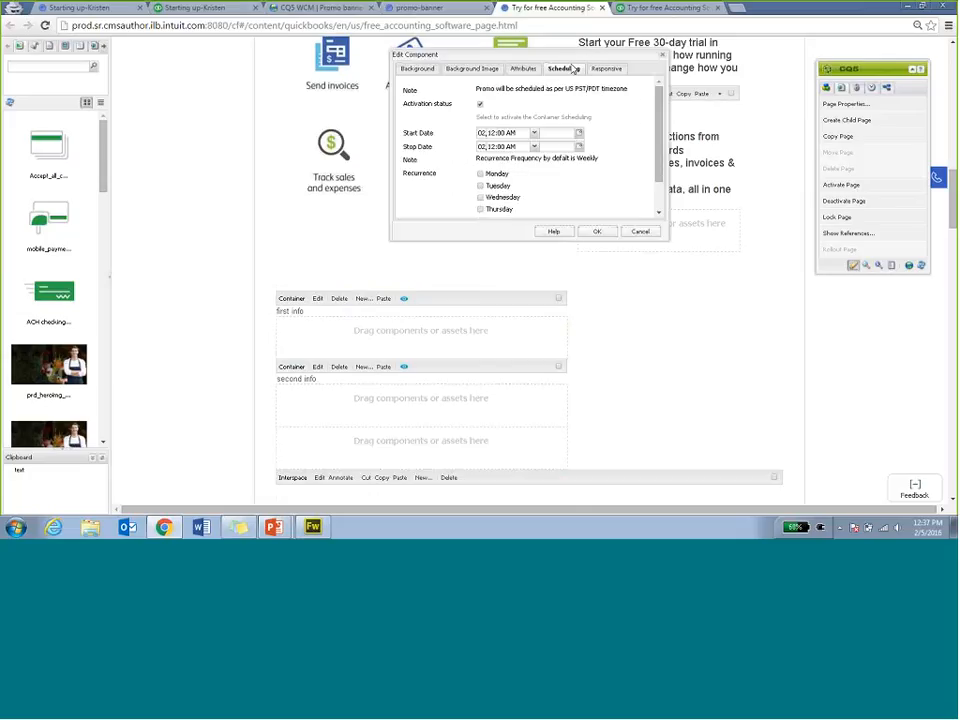
scroll(650, 112, down, 1)
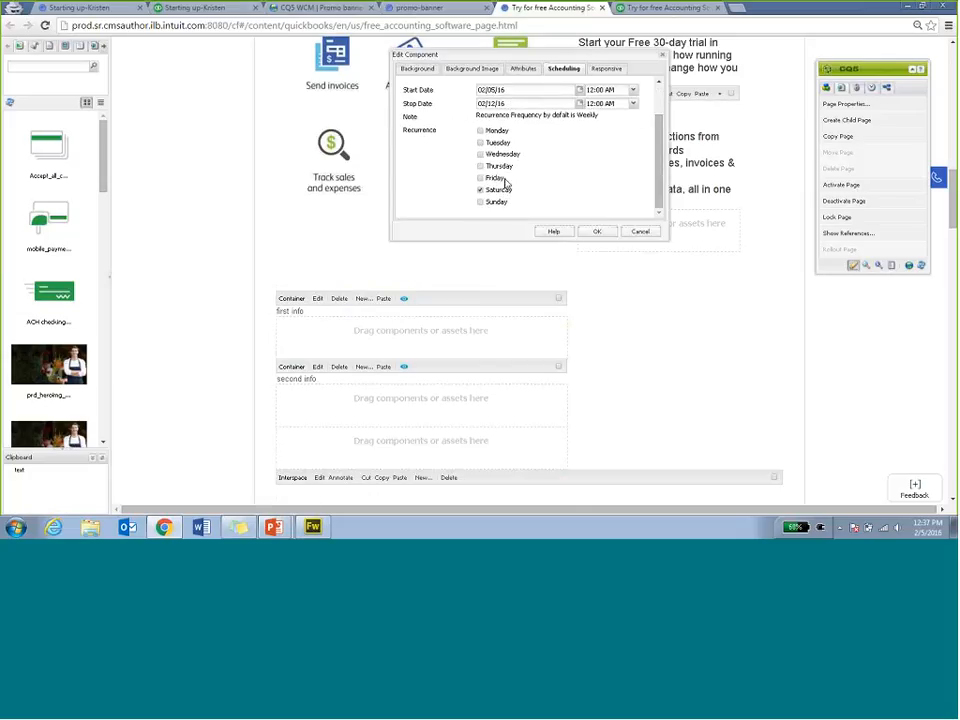
double_click(595, 231)
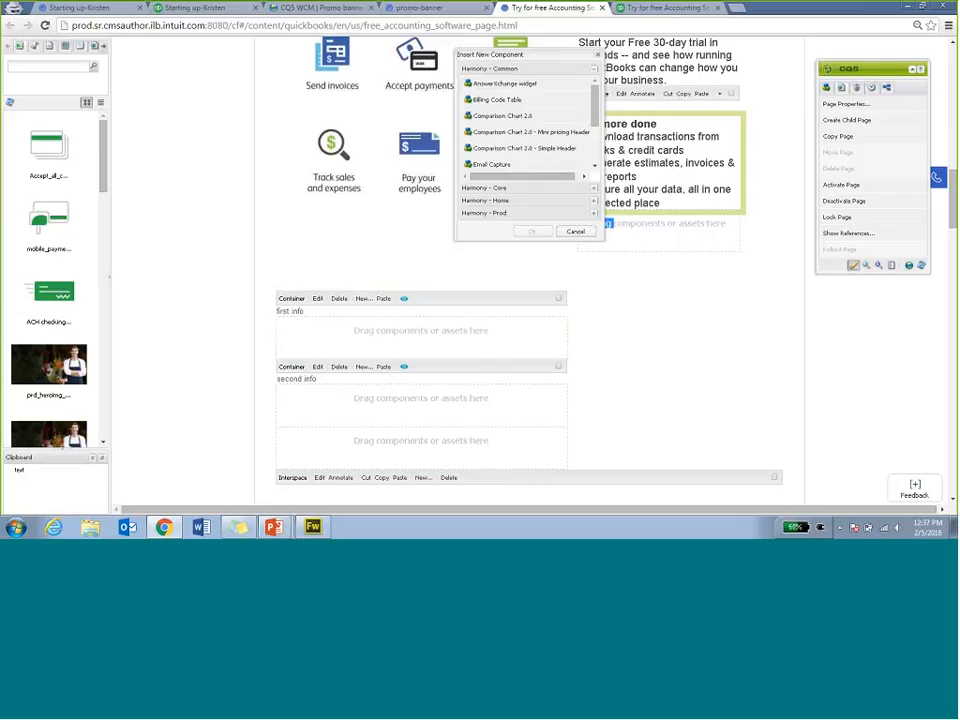
click(575, 231)
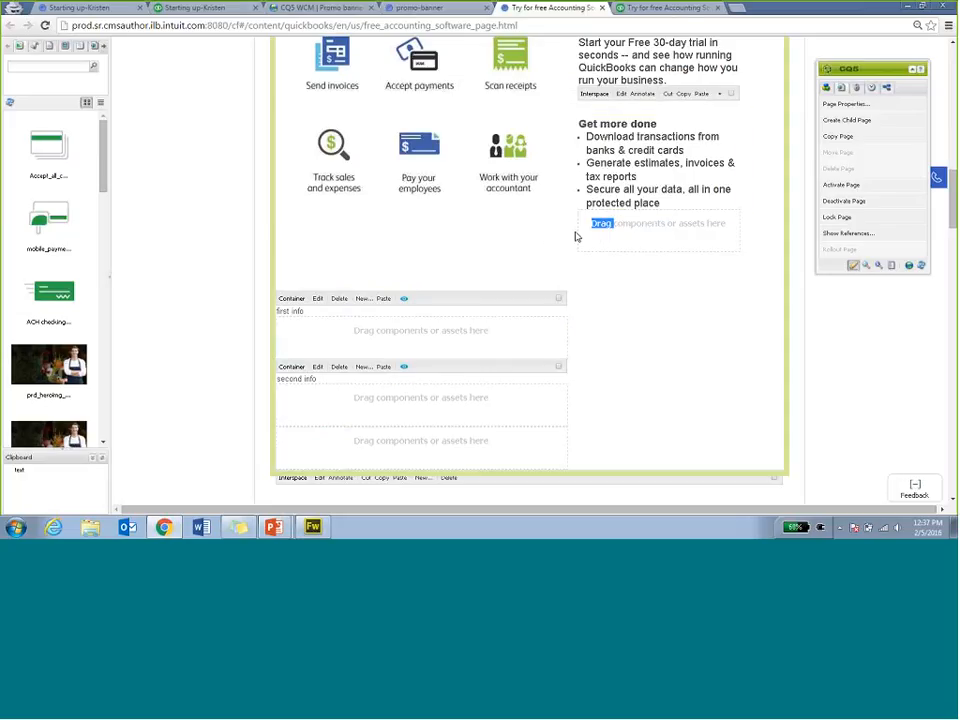
Step: Reload the page preview and check which scheduled info text is displayed below the feature icons
click(668, 8)
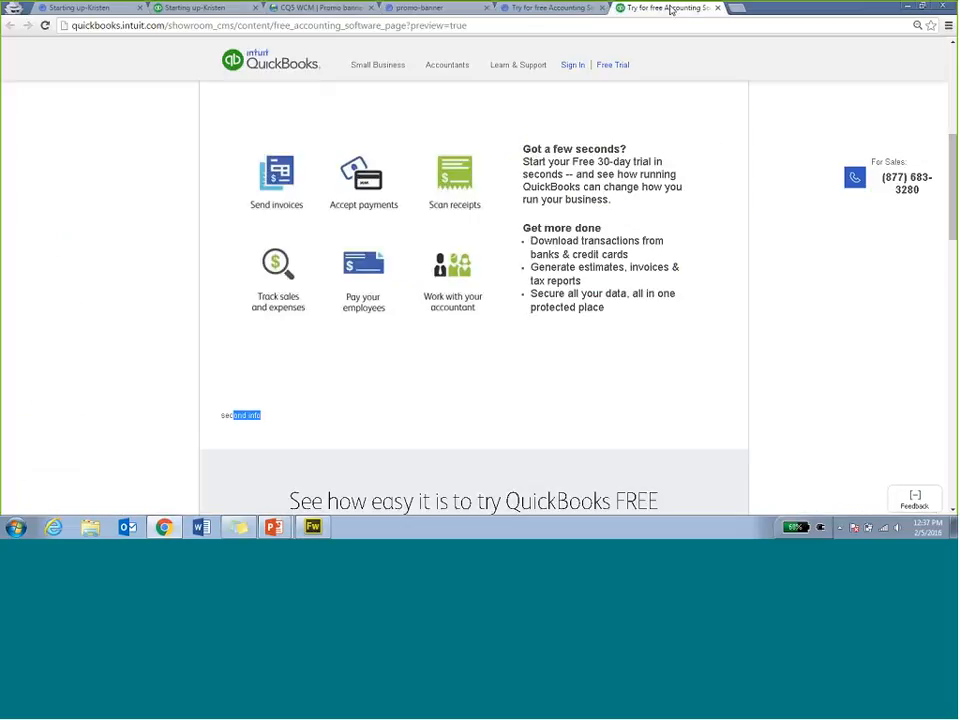
click(45, 26)
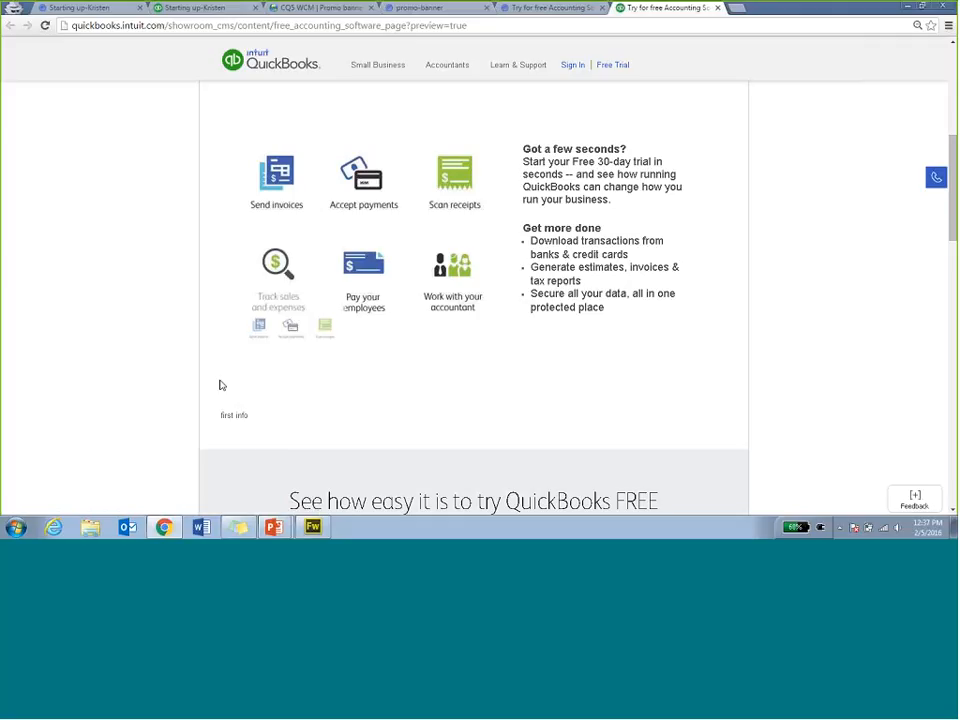
Step: Highlight the "first info" and "second info" containers in the editor to compare their areas, and turn both highlights off
click(575, 11)
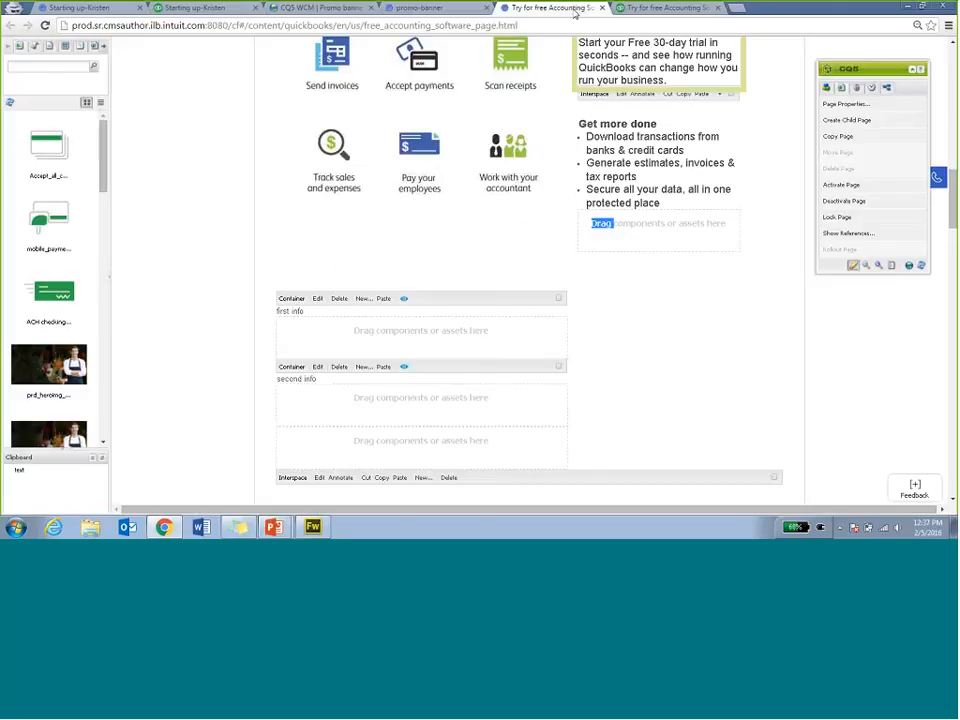
click(405, 299)
click(405, 368)
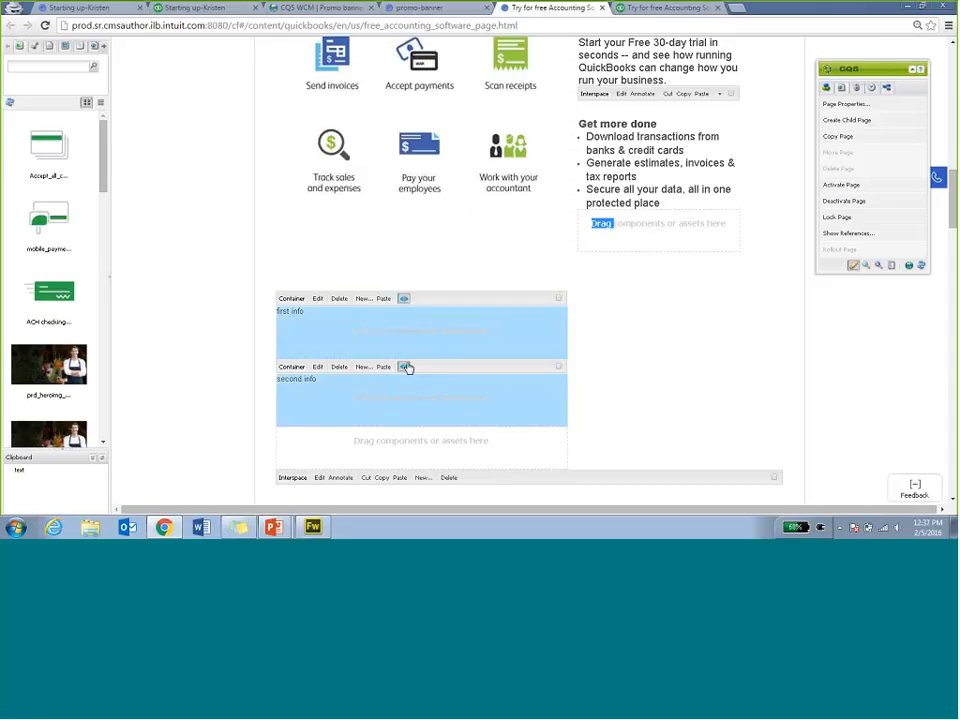
click(405, 368)
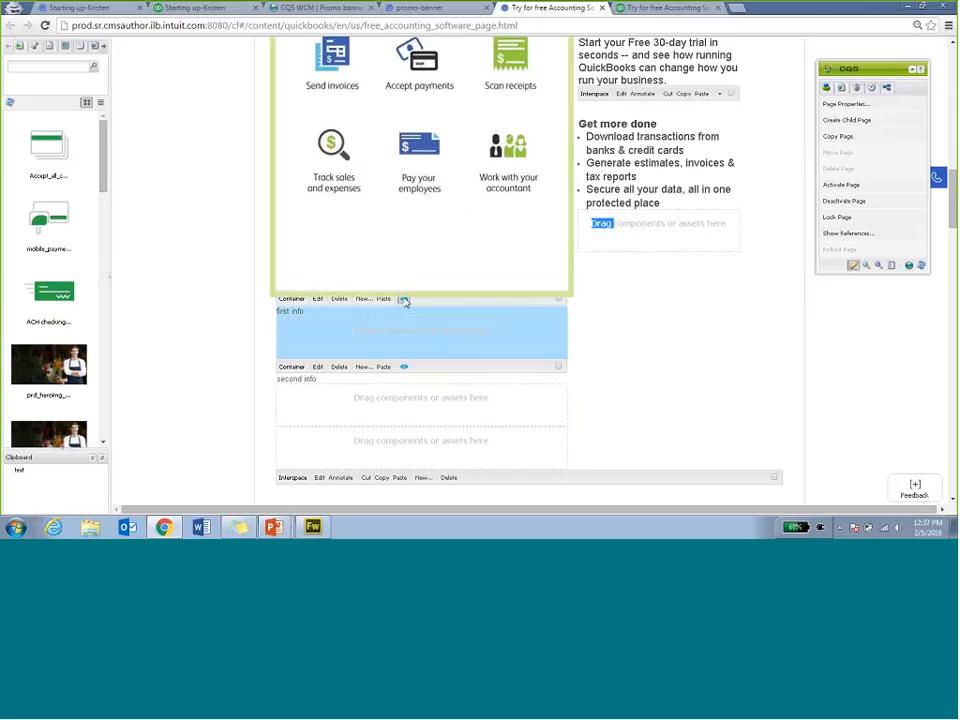
click(405, 300)
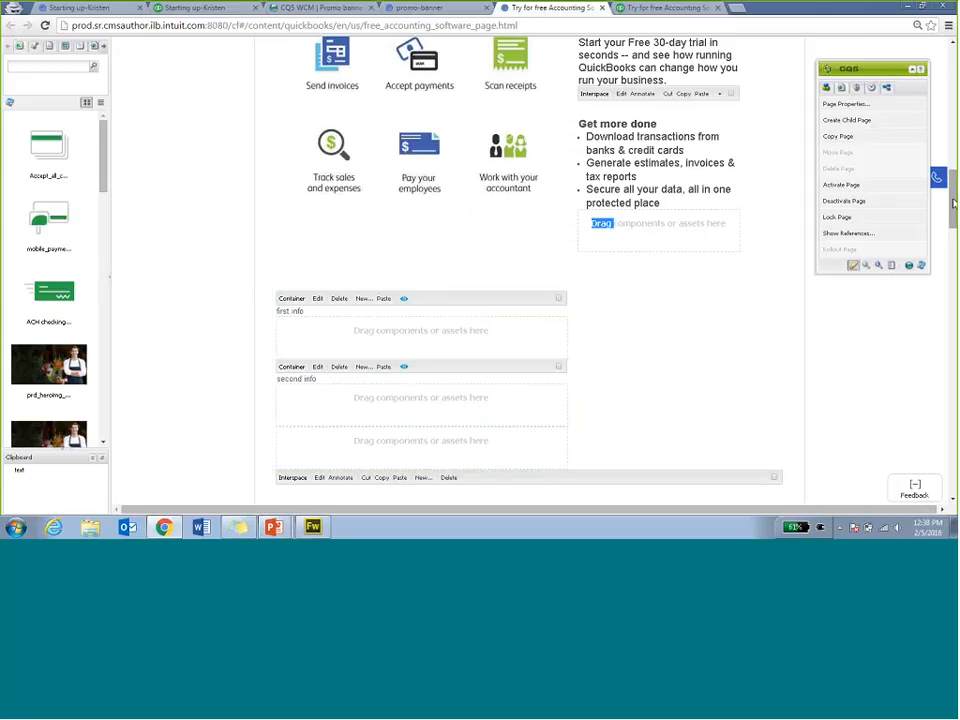
Step: Delete the "second info" and "first info" containers below the feature icons, confirming both deletions
click(340, 370)
click(509, 272)
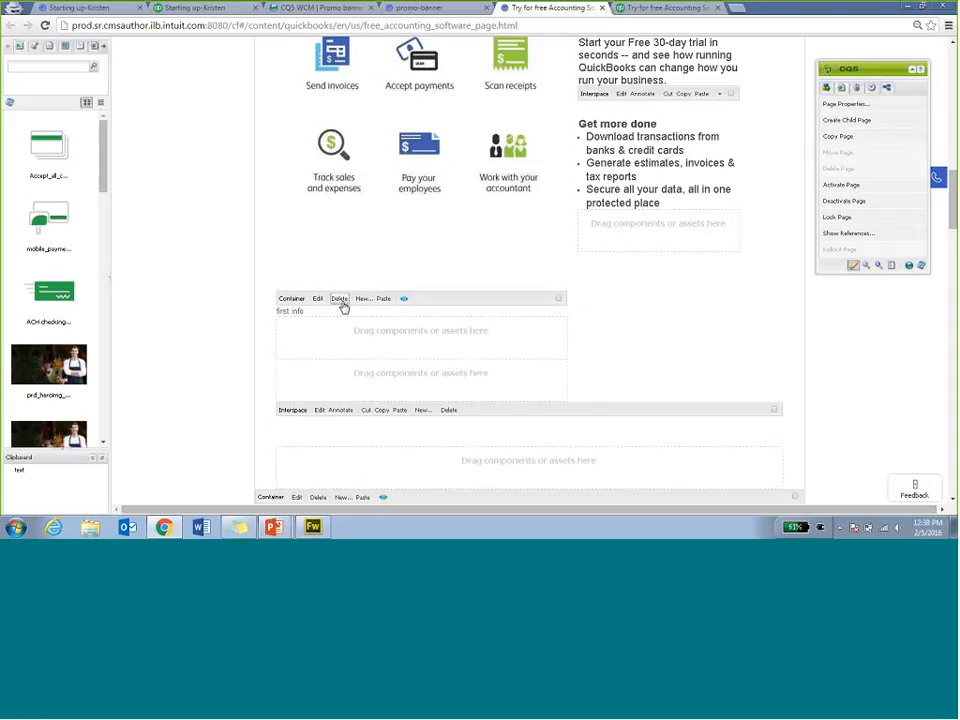
click(341, 302)
click(529, 274)
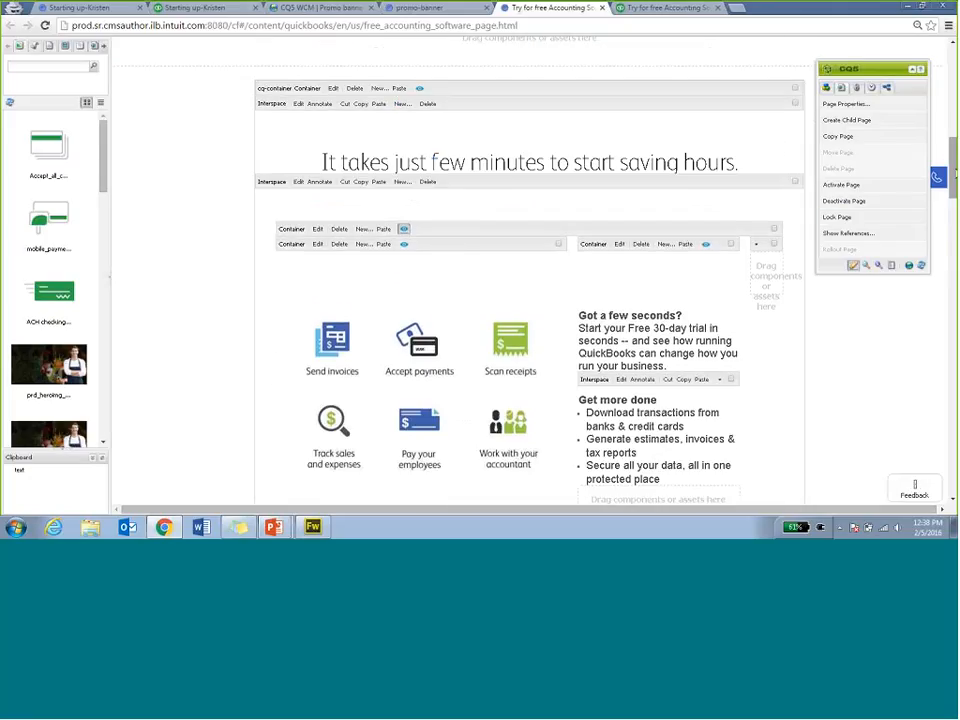
Step: Highlight the outer container around the feature icons and text columns to view its extent, and turn the highlight off
click(405, 230)
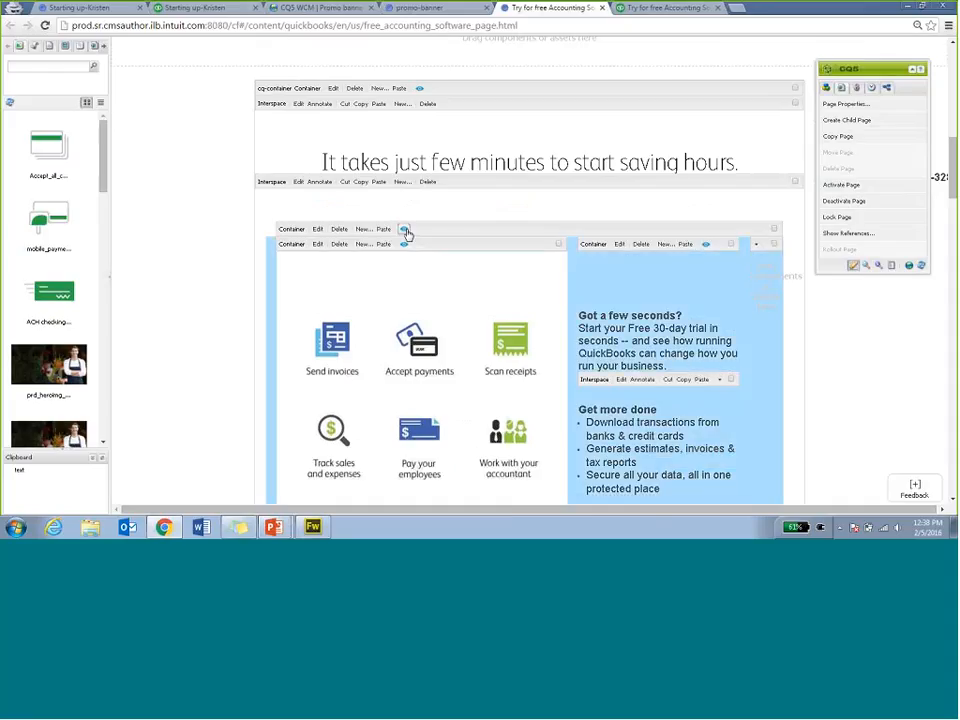
click(406, 232)
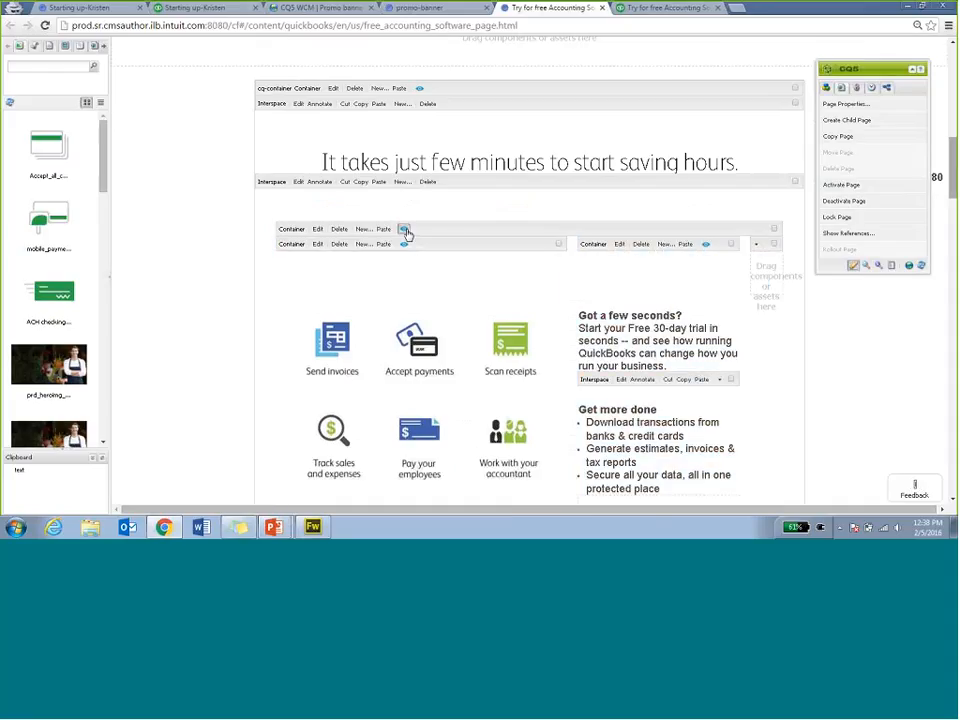
scroll(406, 232, down, 2)
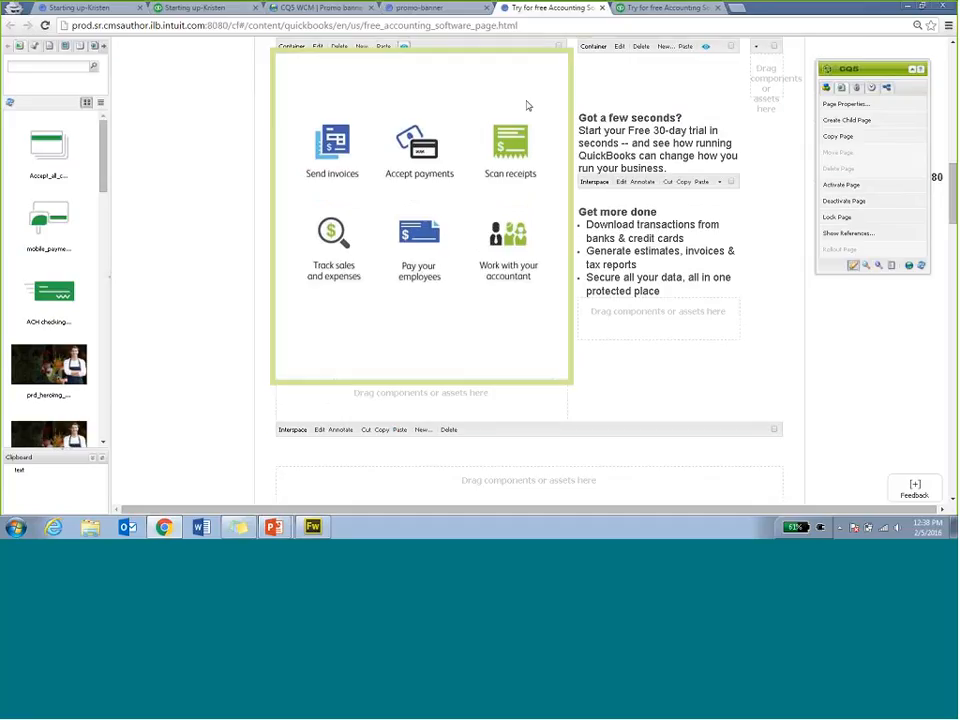
Step: Delete the promo banners and their containers above the hero section on the starting-up tutorial page
click(237, 9)
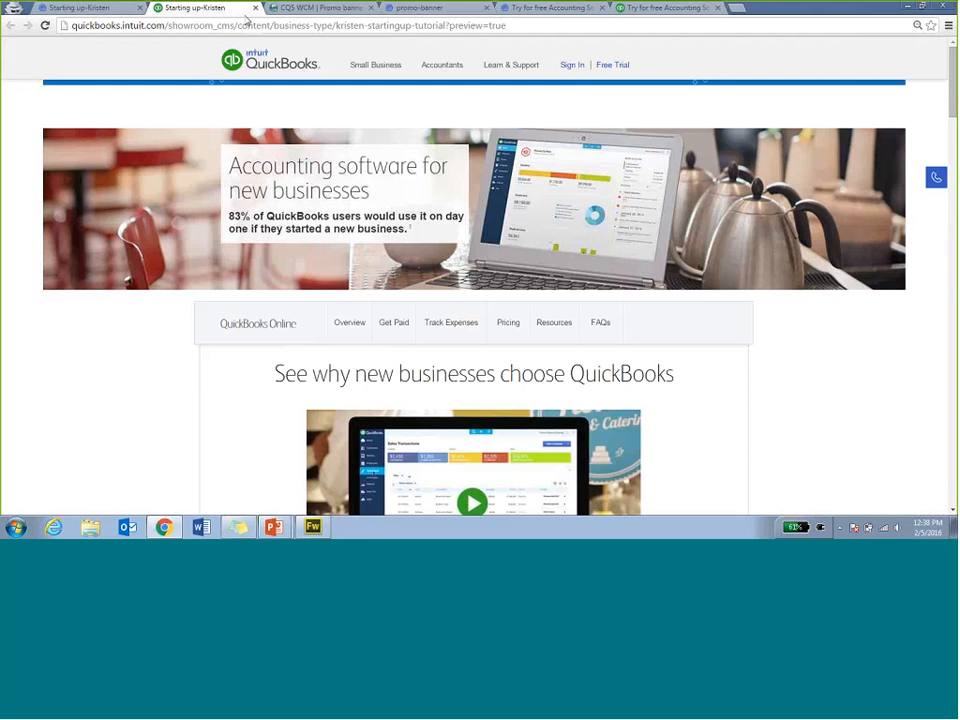
click(130, 10)
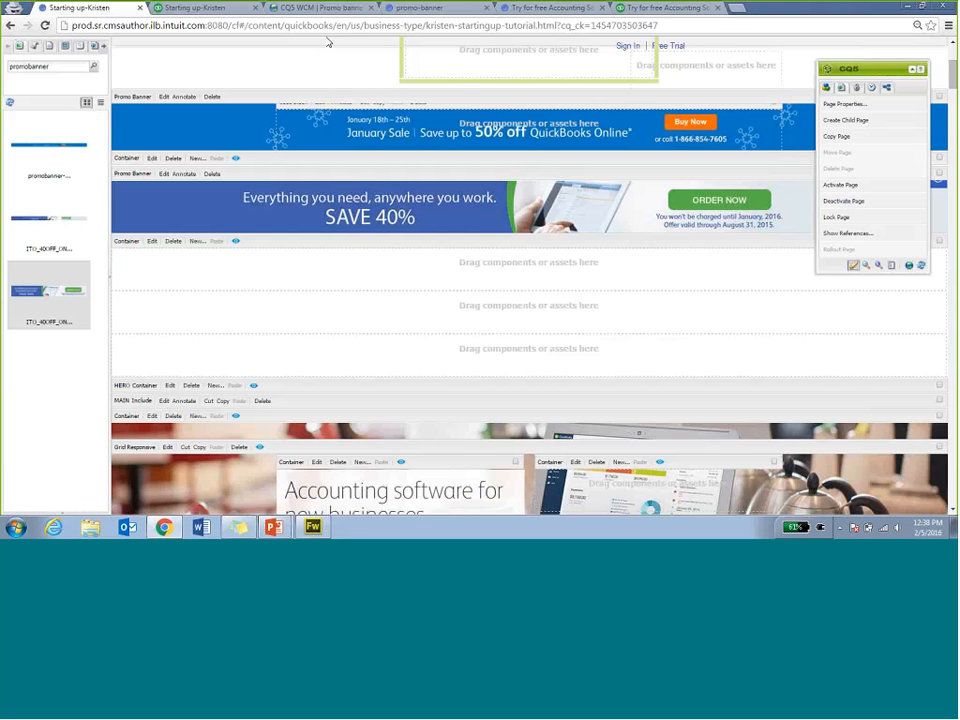
click(213, 97)
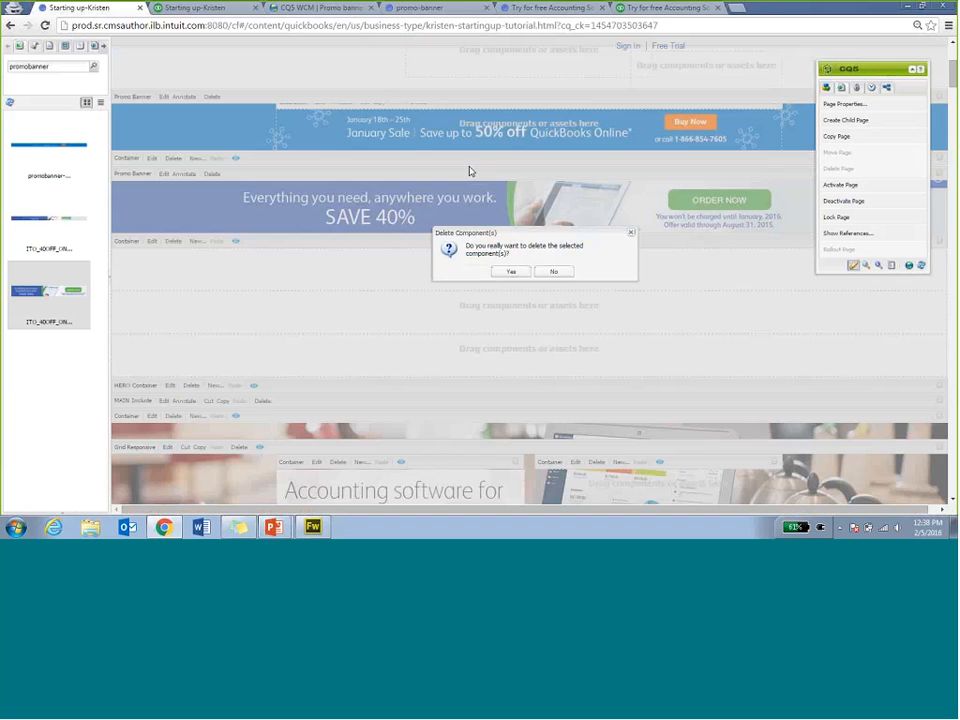
click(509, 271)
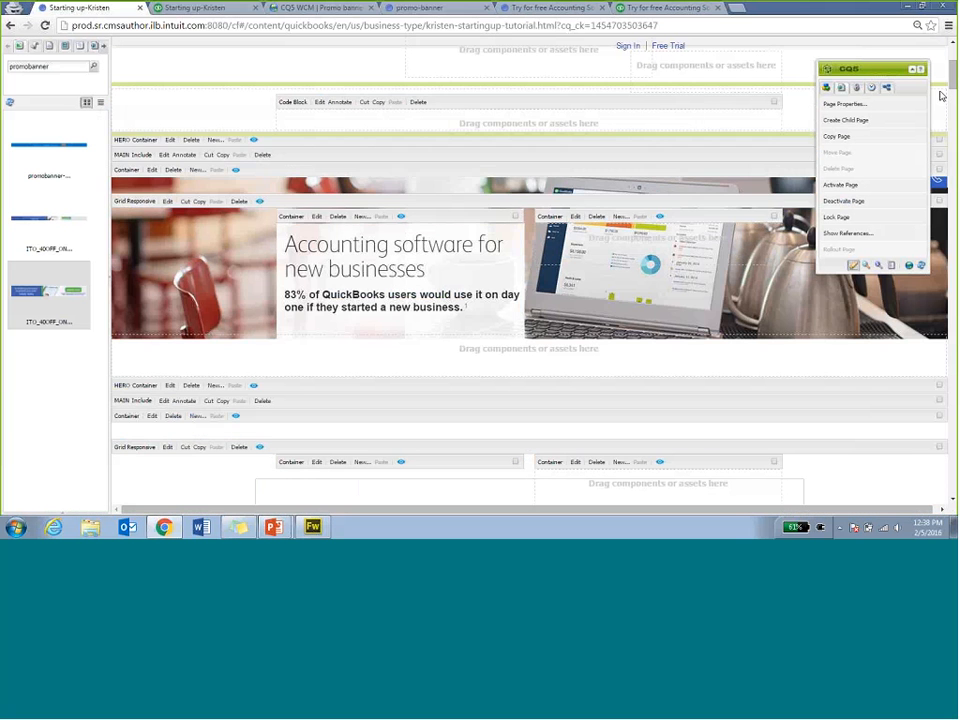
drag(954, 70, 954, 75)
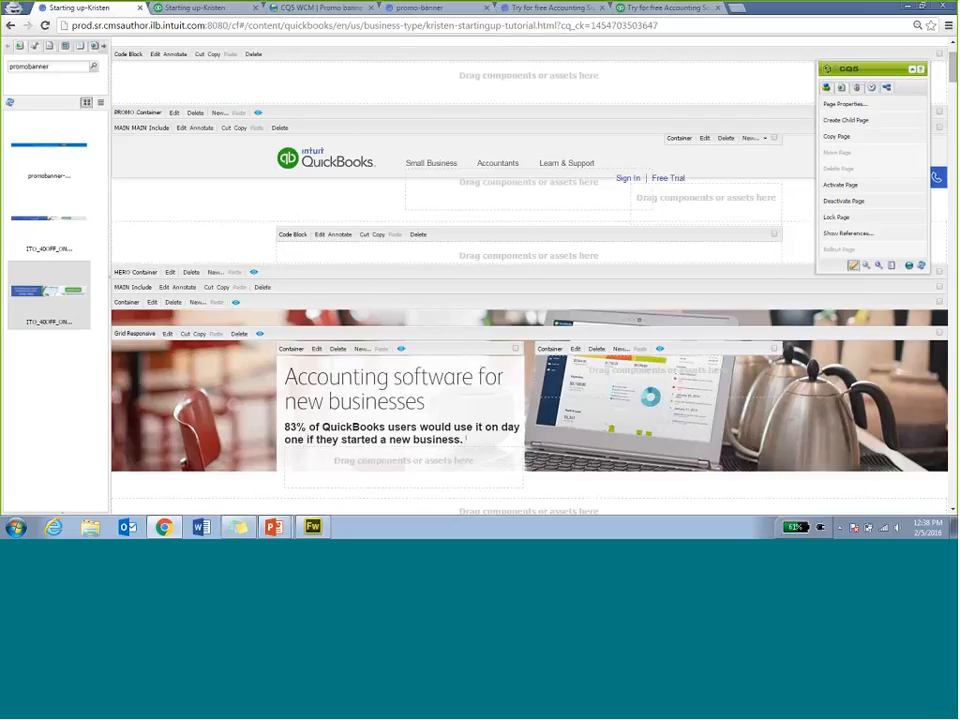
Step: Look over the shared promo-banner page, and return to the promo container of the free accounting software page
click(418, 8)
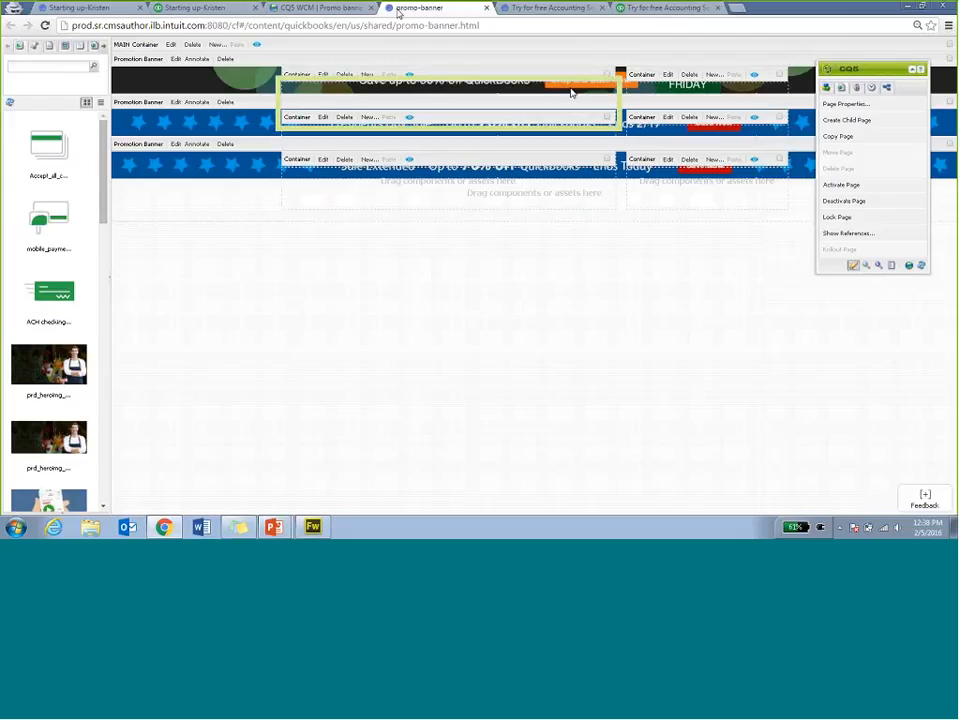
click(585, 12)
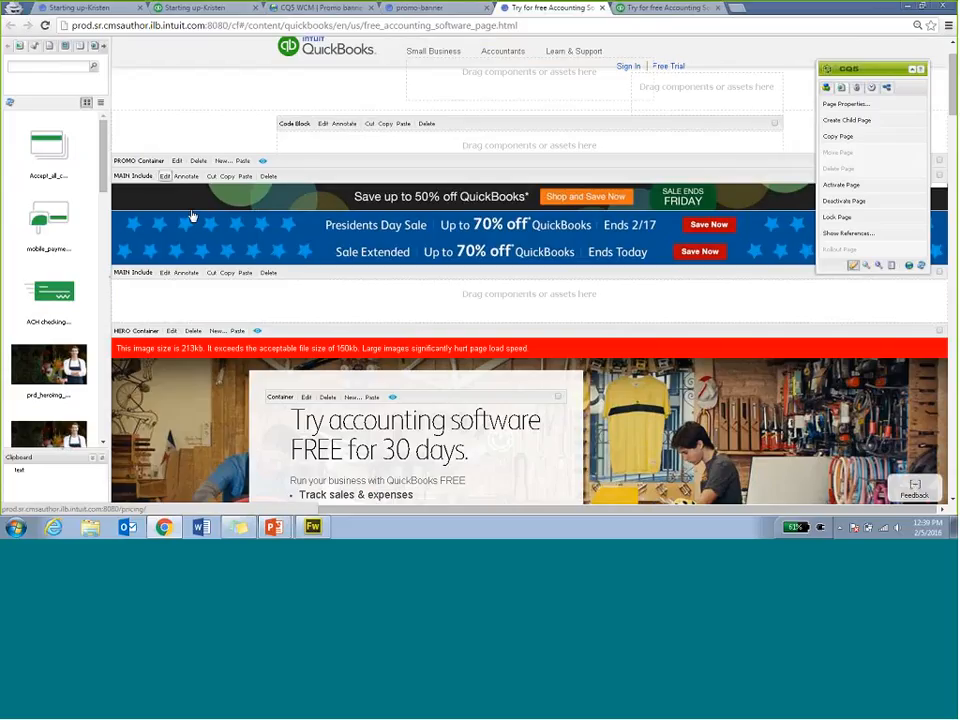
Step: Compare the shared promo-banner page with the promo container of the free accounting software page
click(393, 11)
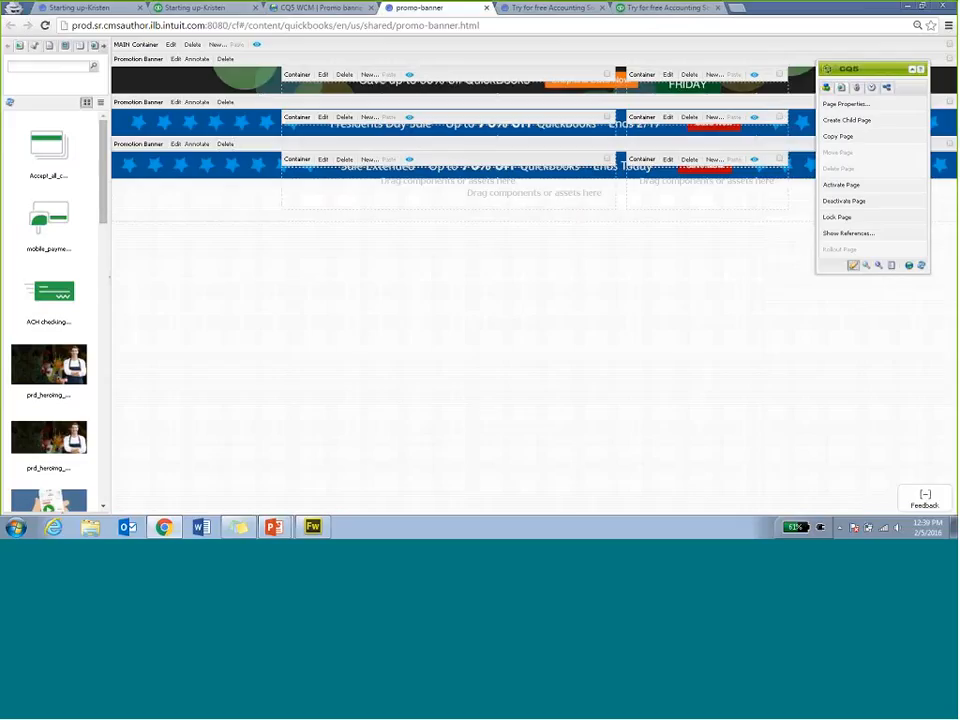
click(583, 10)
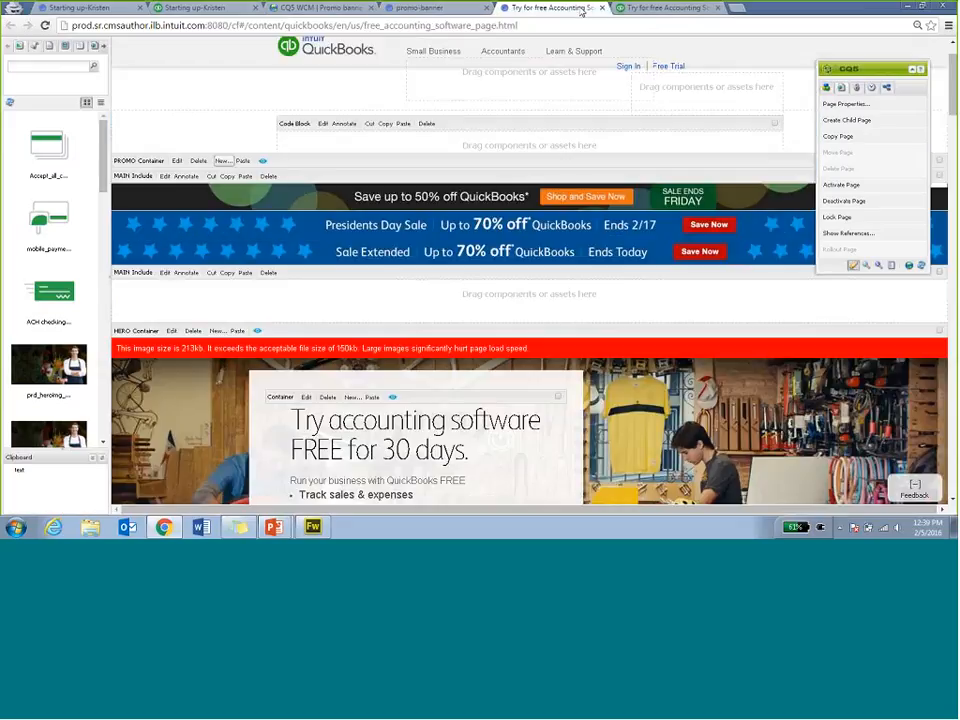
click(393, 12)
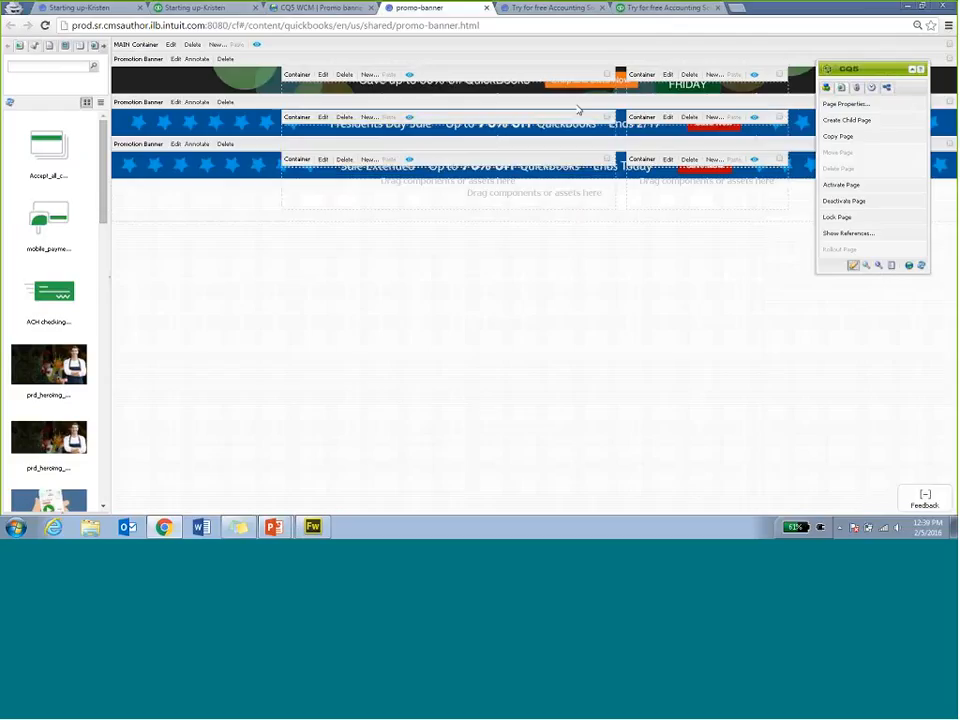
key(ctrl+Tab)
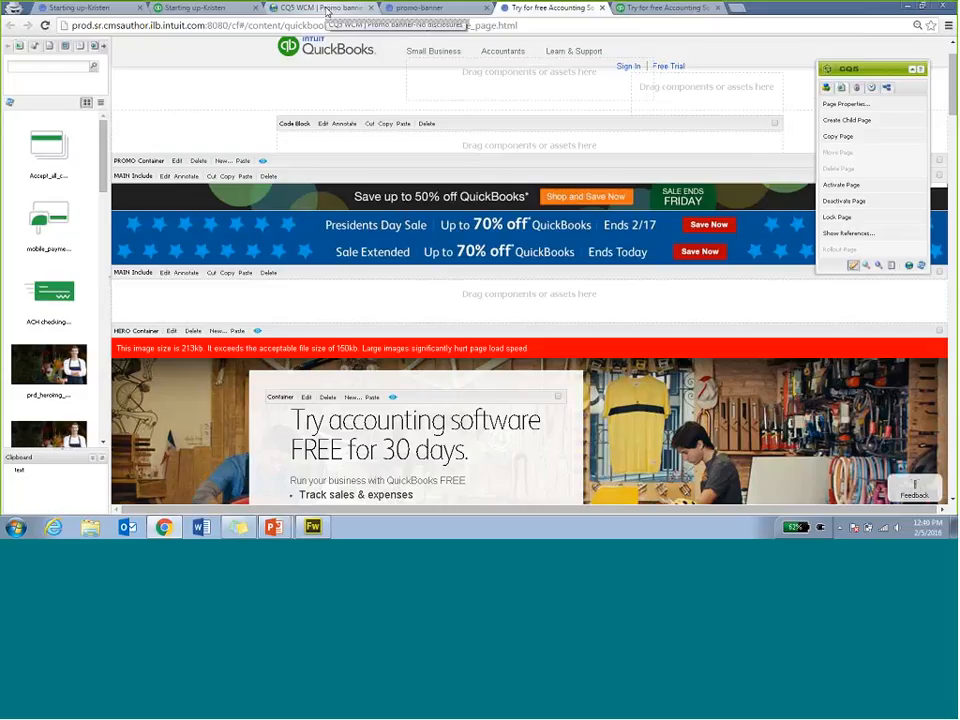
Step: Return to the starting-up tutorial page in authoring and bring the on-page navigation below the hero section into view
click(218, 10)
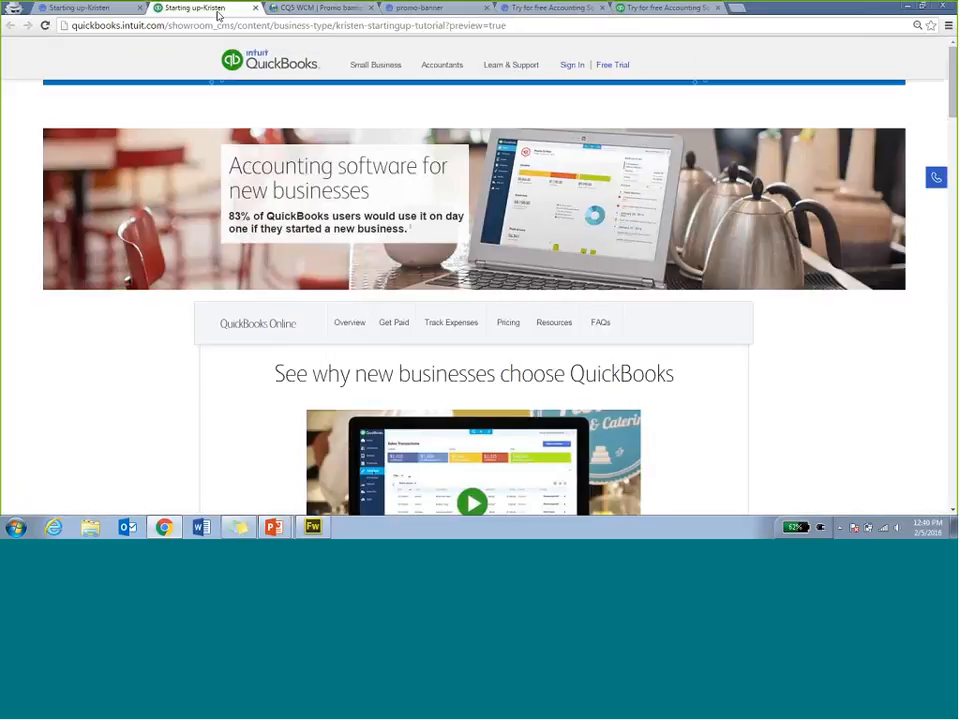
click(116, 9)
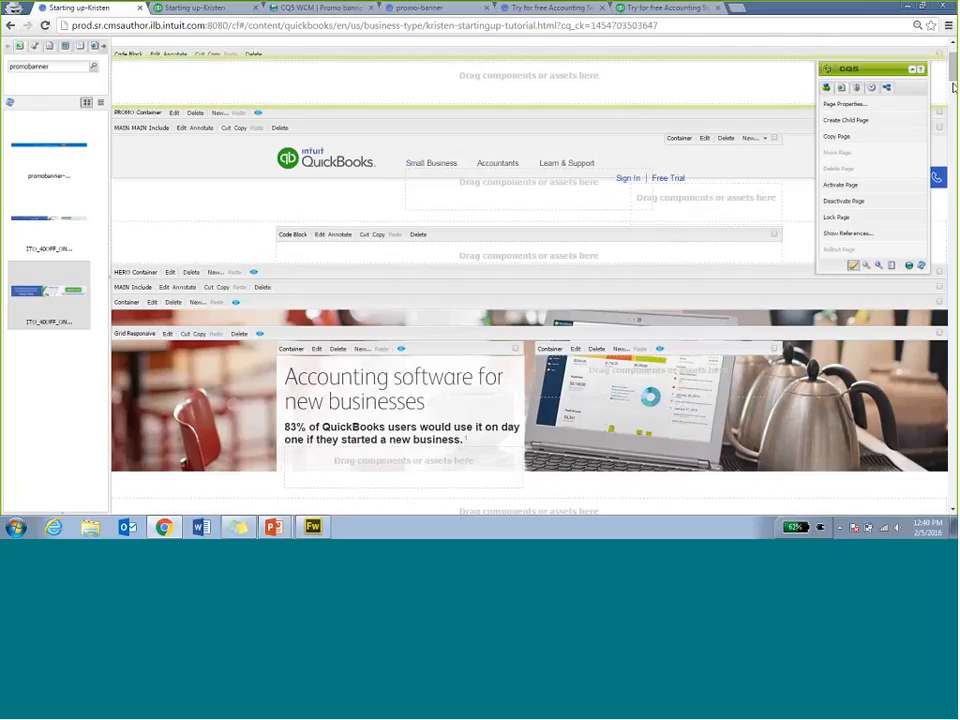
scroll(952, 88, down, 2)
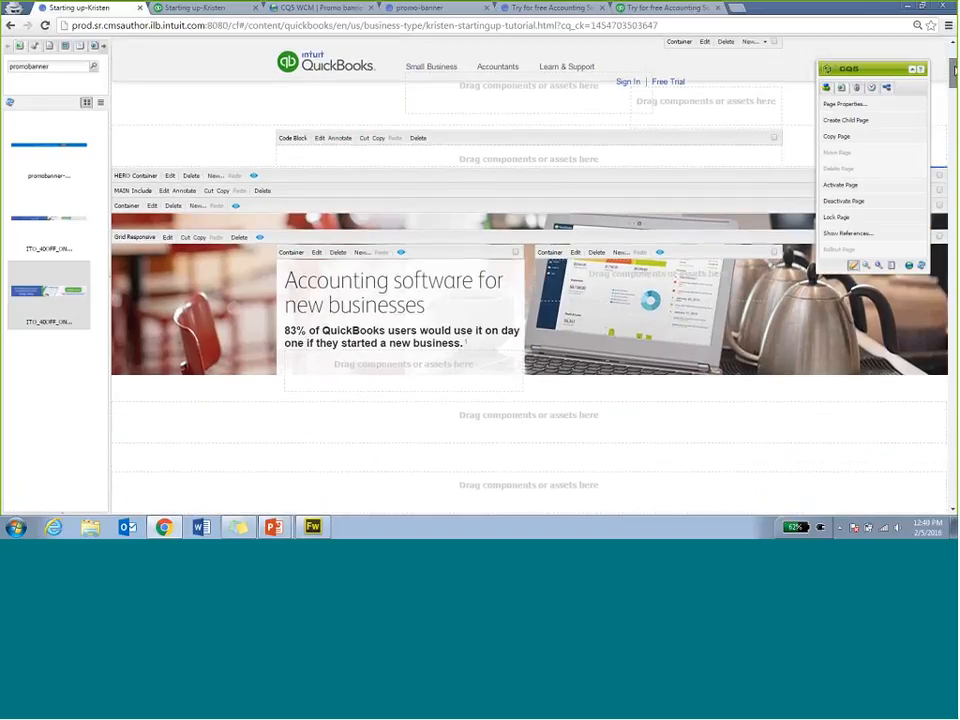
scroll(952, 85, down, 3)
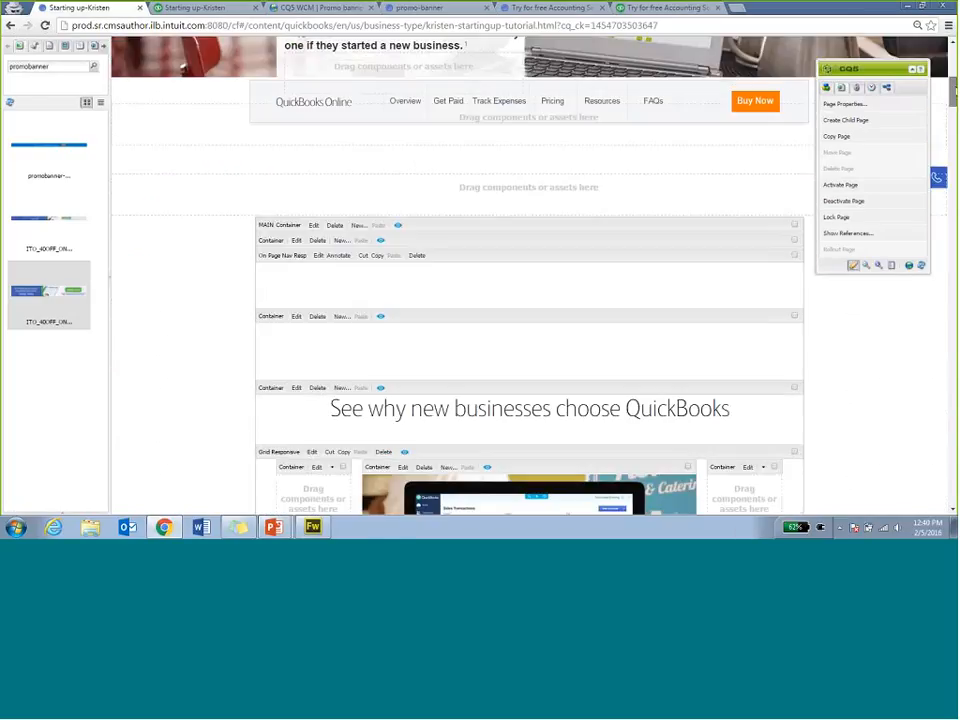
scroll(952, 88, down, 4)
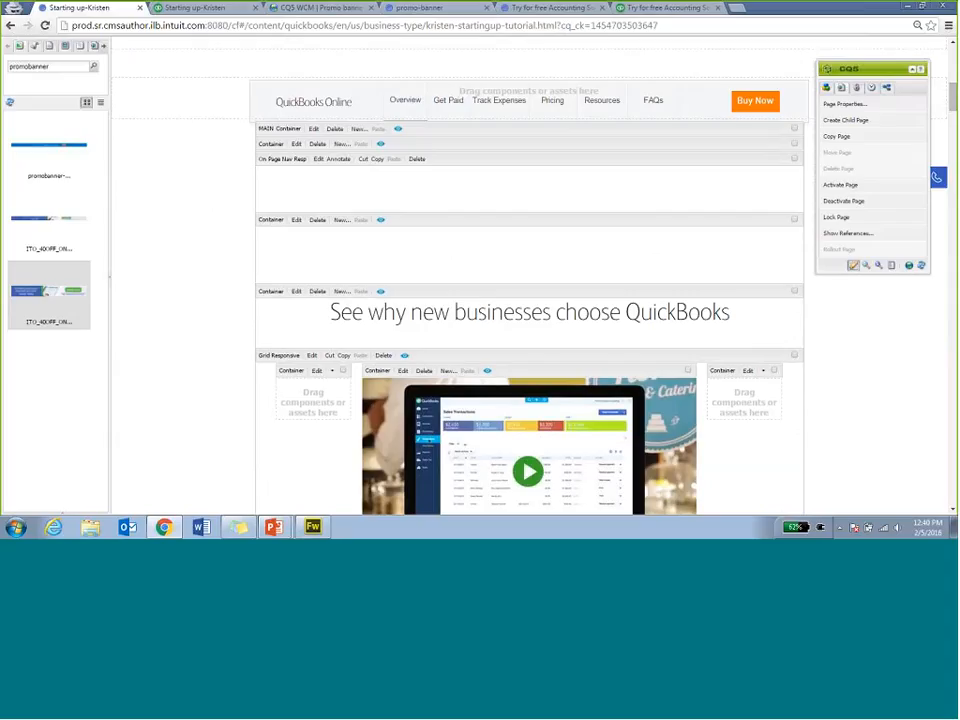
Step: On the starting-up page preview, try the Overview, Get Paid, Track Expenses and Pricing links of the on-page navigation
click(250, 10)
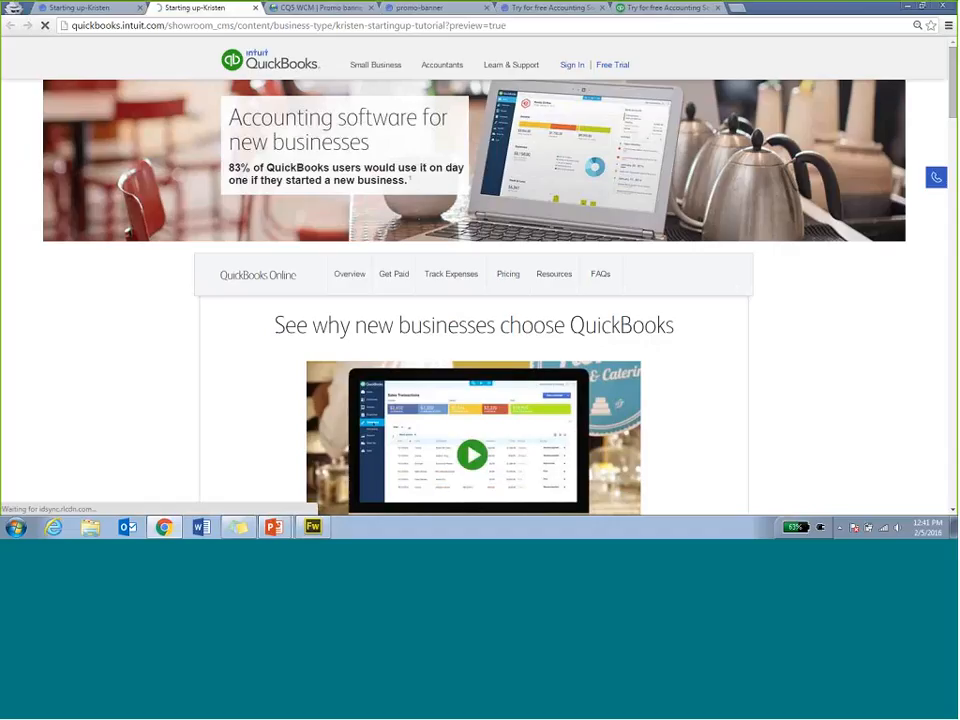
click(347, 278)
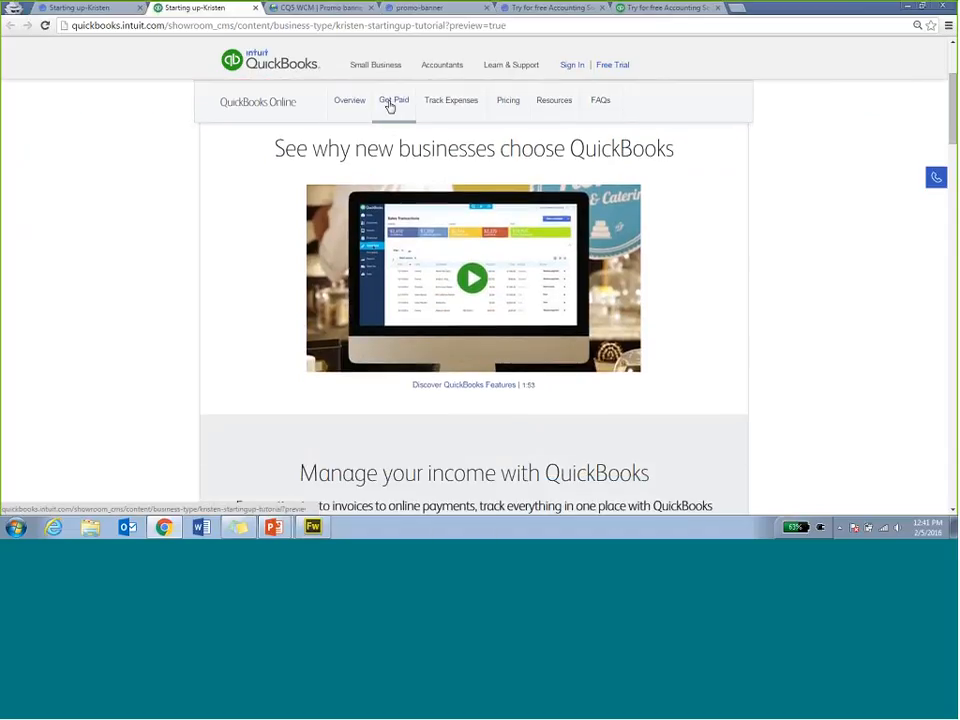
click(391, 102)
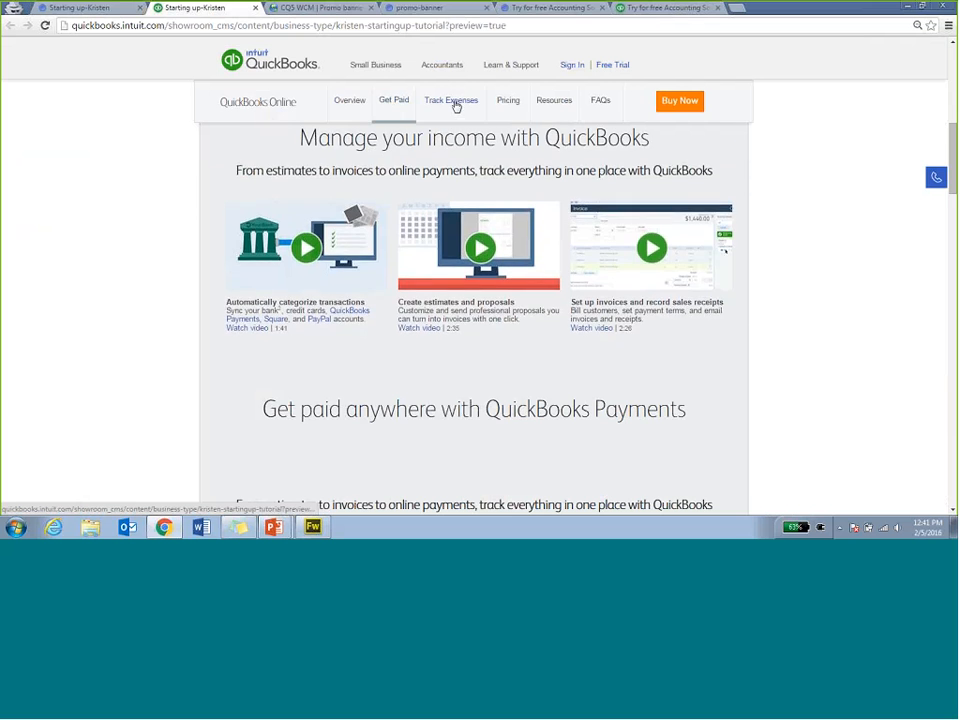
click(452, 102)
click(516, 104)
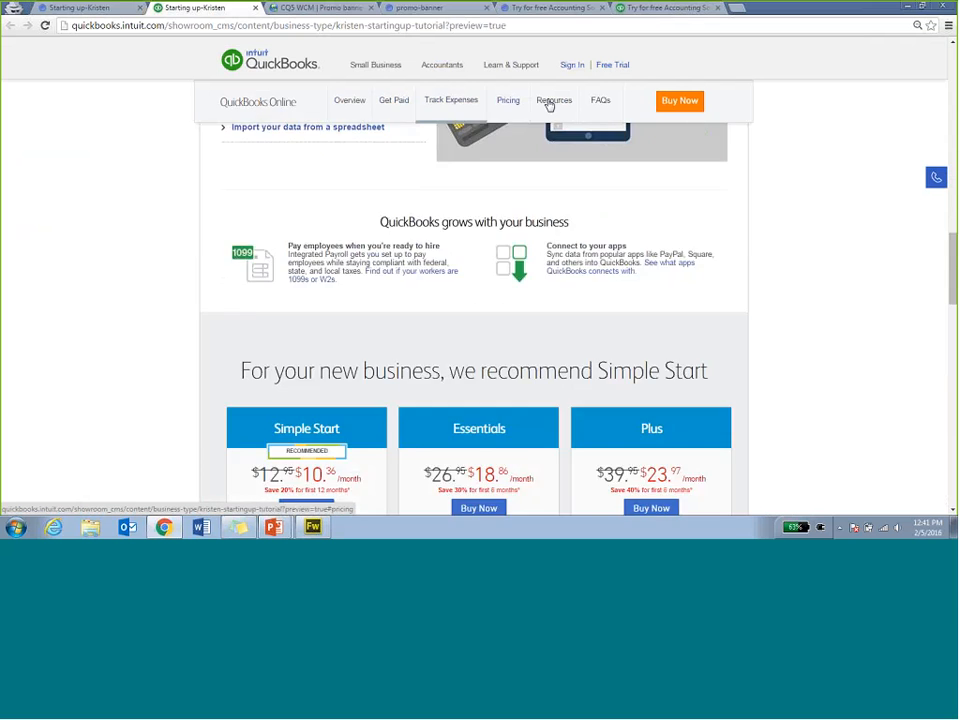
Step: Back on the authoring page, open the Overview navigation link's text for editing and close it without changes
click(85, 7)
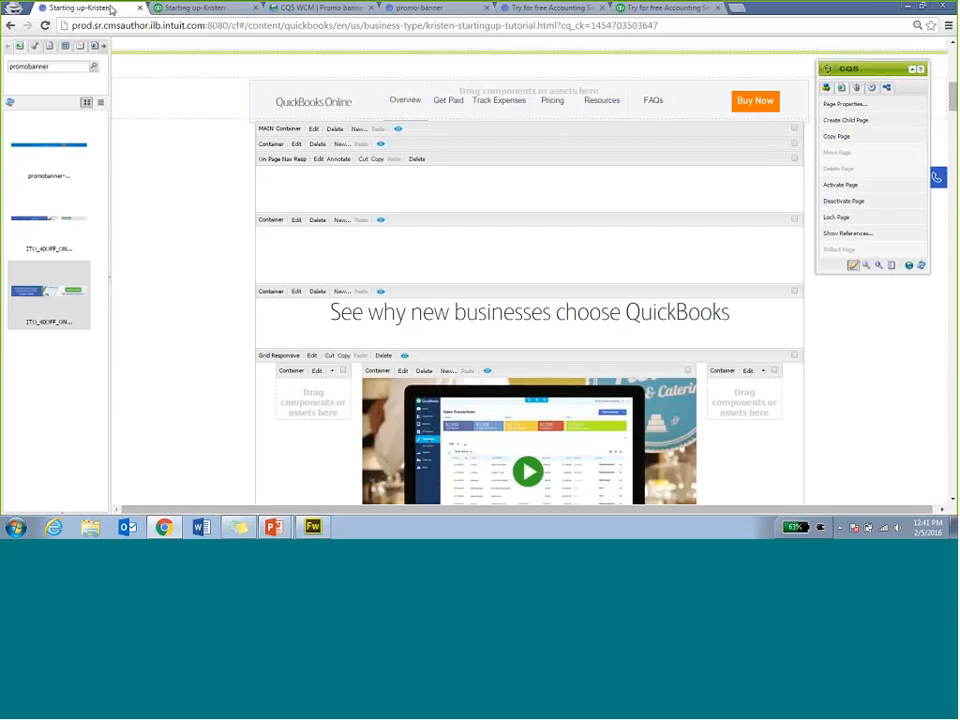
mouse_move(955, 103)
mouse_down()
mouse_move(955, 80)
mouse_move(955, 105)
mouse_up()
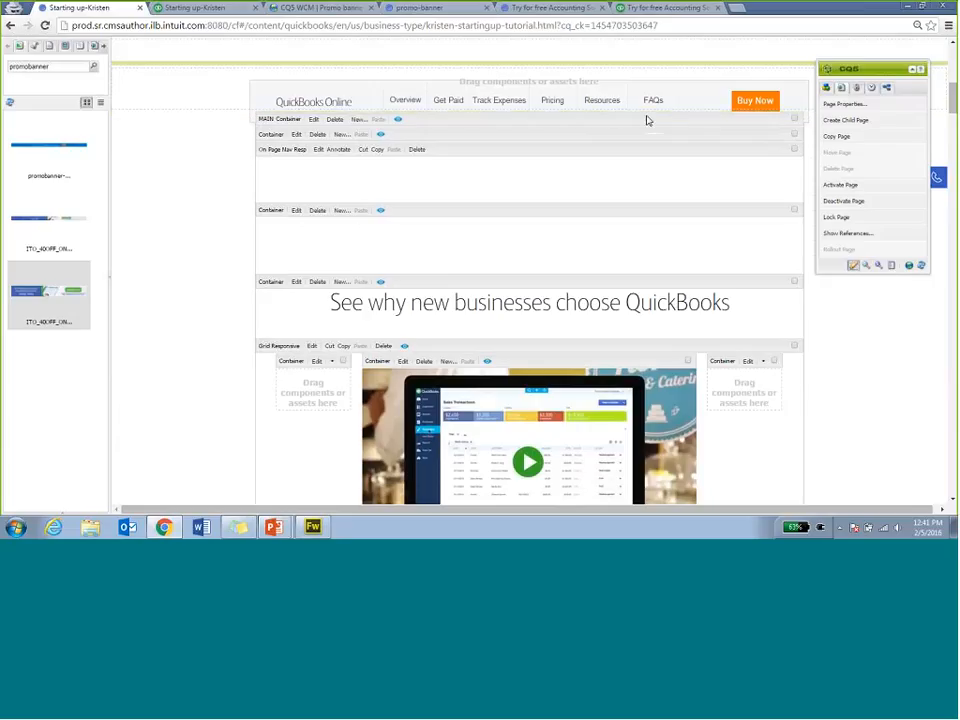
drag(955, 99, 955, 109)
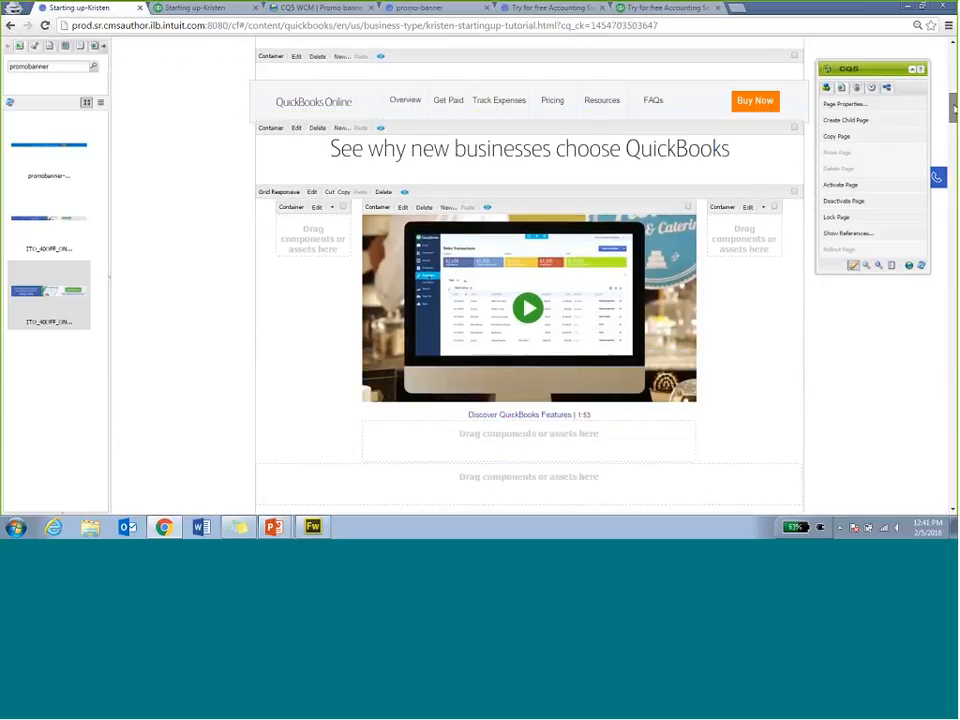
right_click(414, 99)
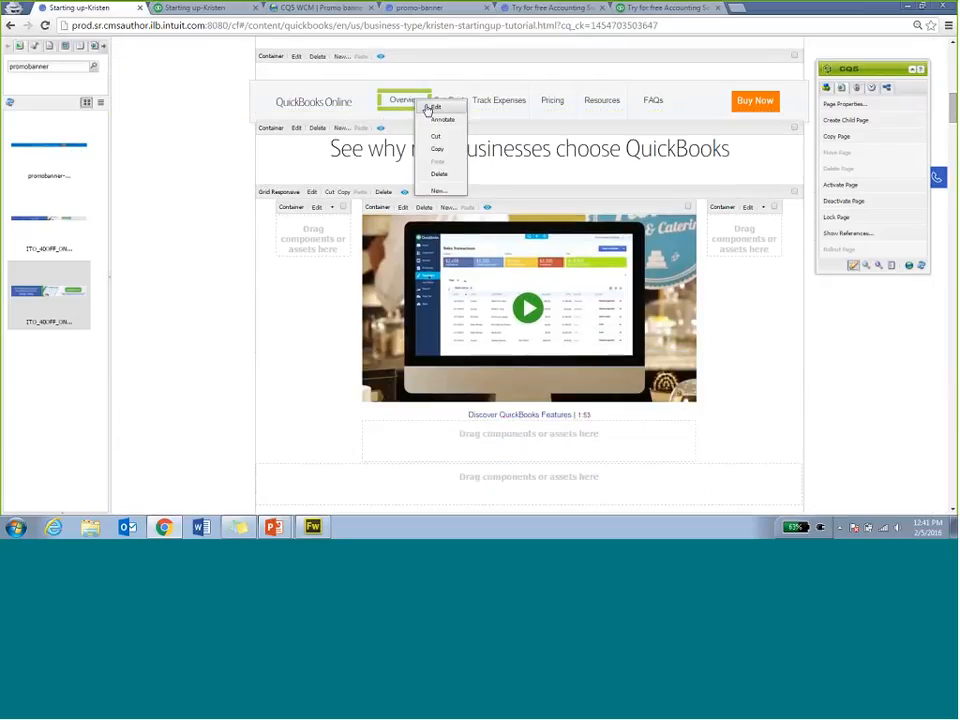
click(430, 107)
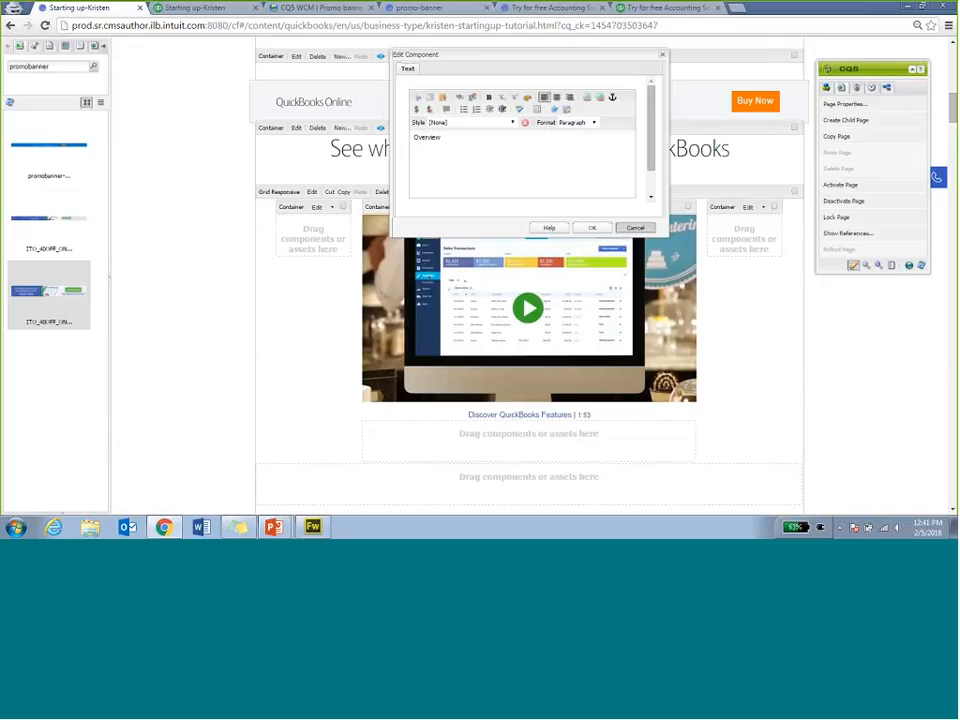
click(635, 227)
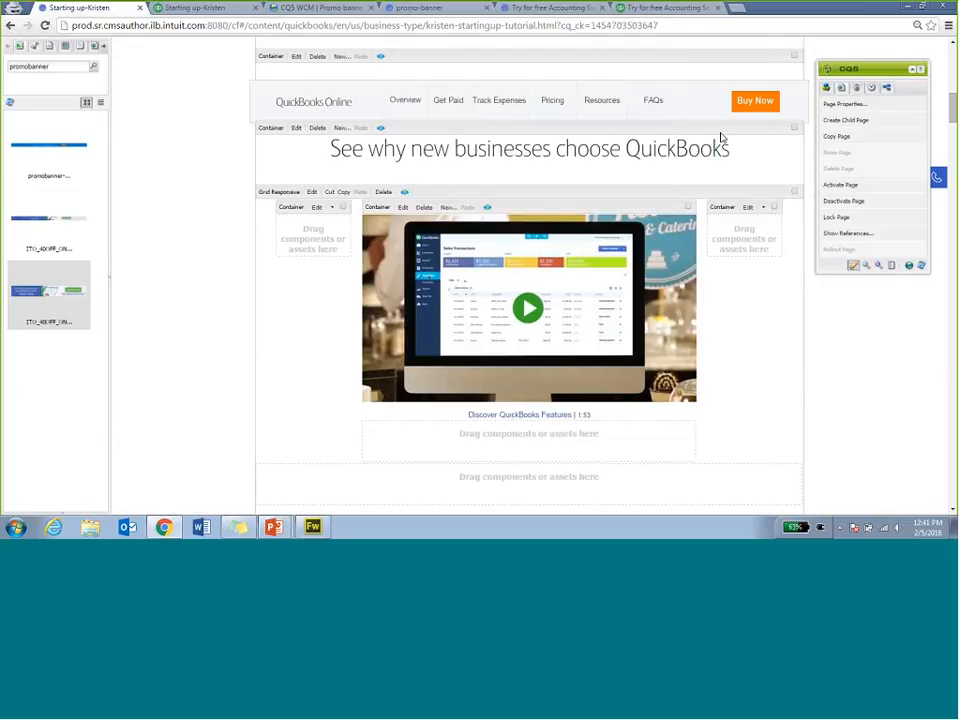
Step: Inspect the anchor links in the On Page Nav Resp component's navigation sections, and close its settings without changes
drag(955, 120, 955, 115)
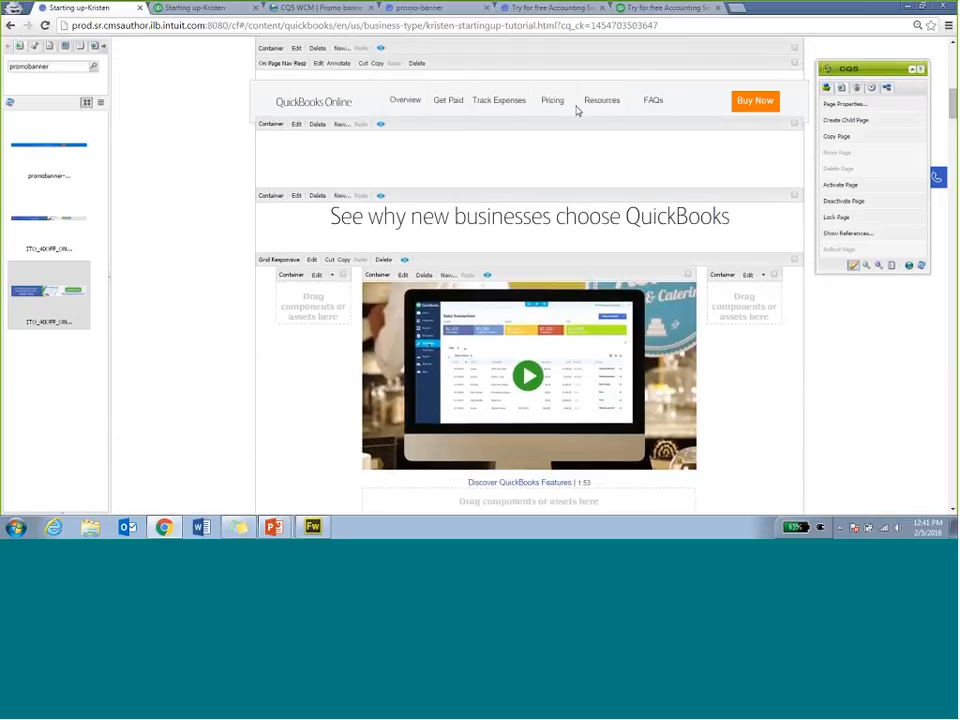
click(316, 64)
click(482, 70)
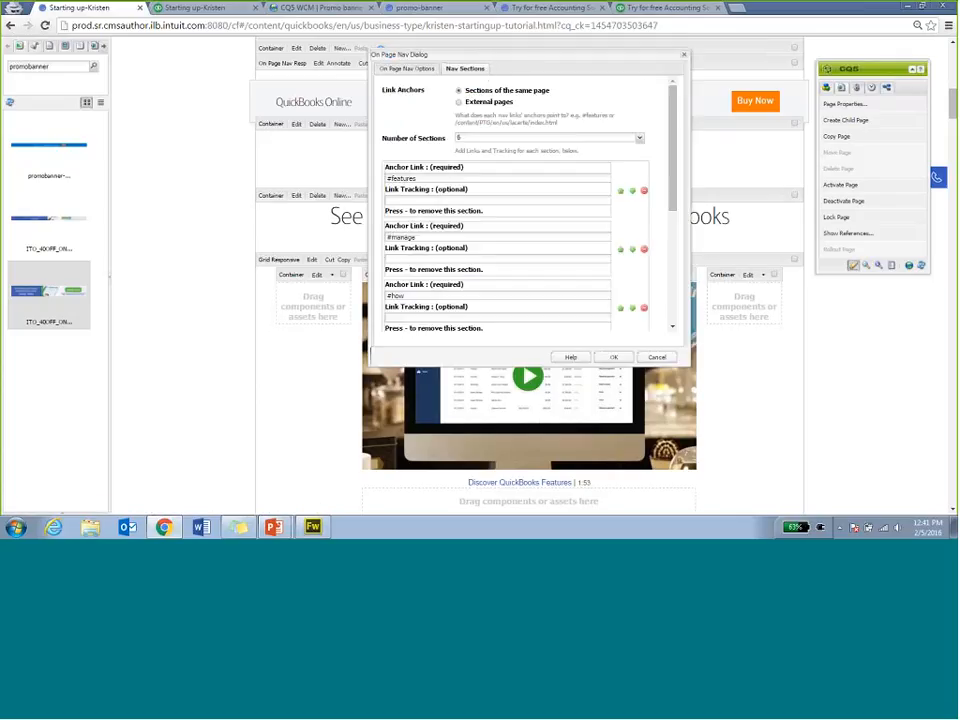
click(458, 178)
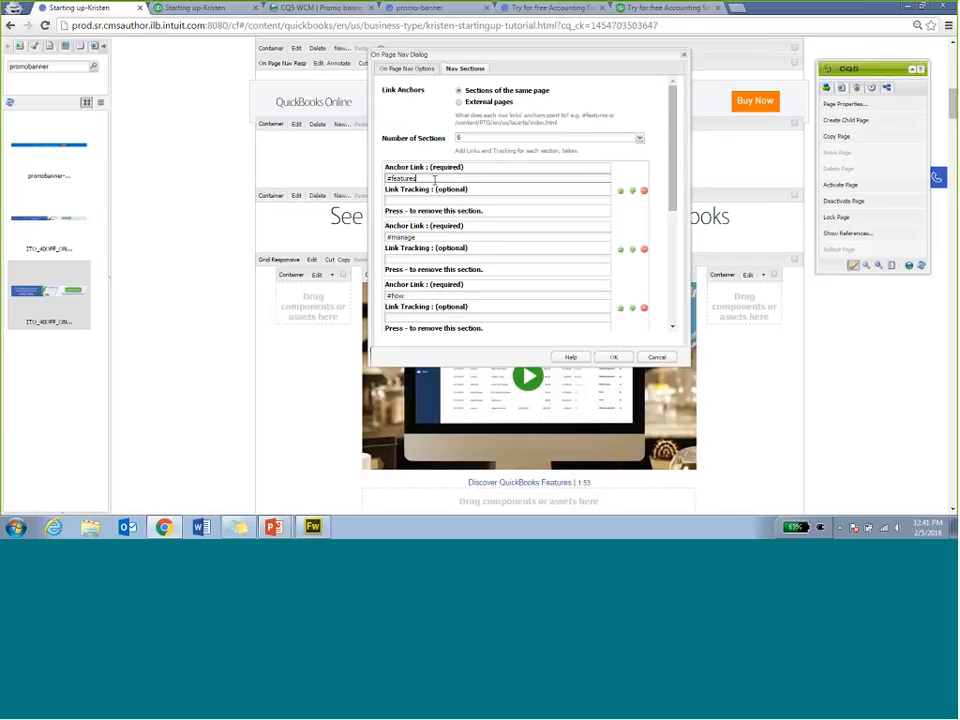
triple_click(435, 180)
click(431, 232)
click(424, 237)
drag(408, 296, 379, 297)
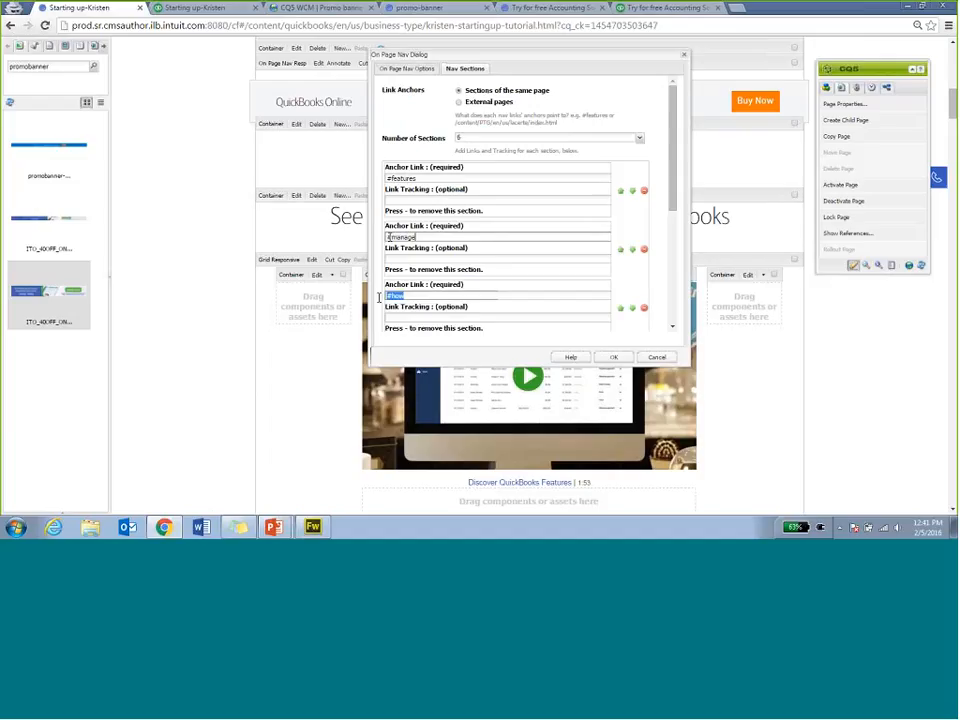
click(655, 358)
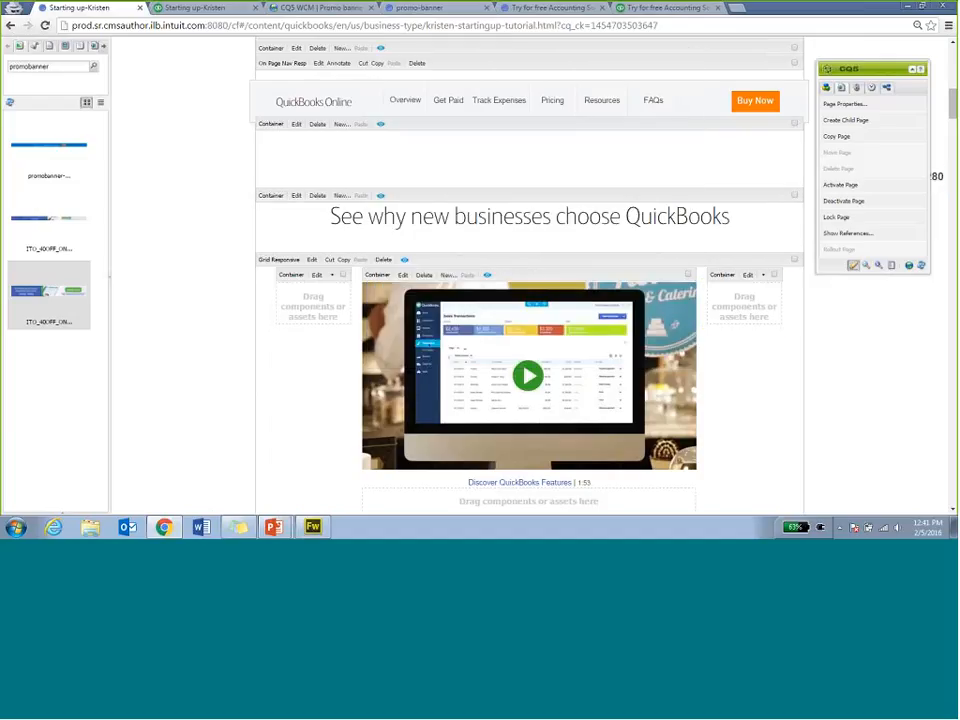
Step: Check the attributes of the empty container directly below the on-page navigation component, and close them without changes
drag(953, 113, 954, 105)
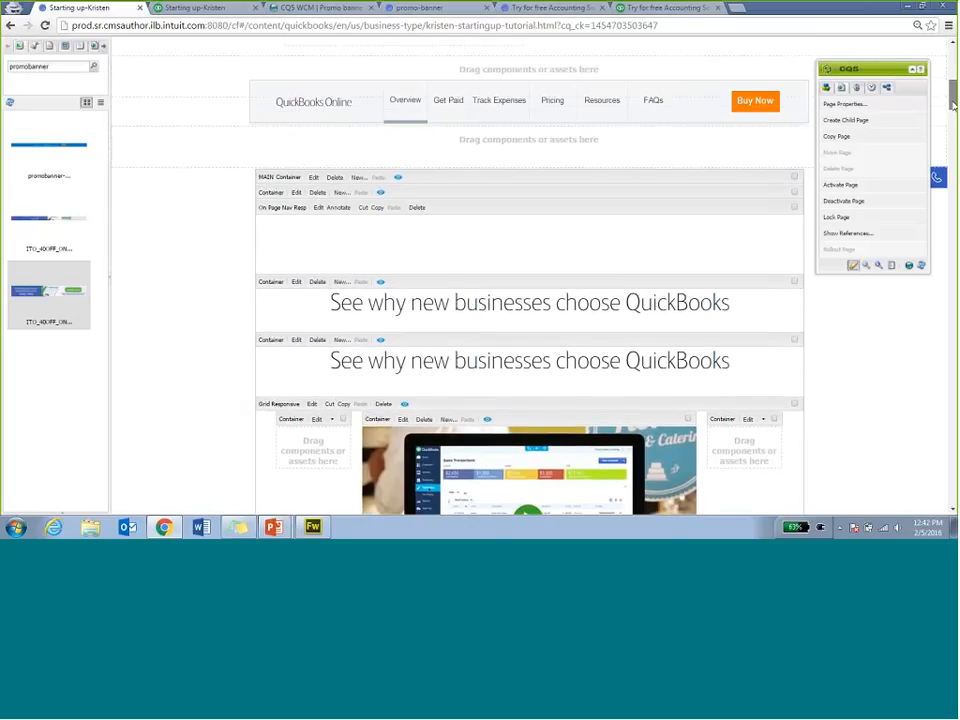
click(295, 270)
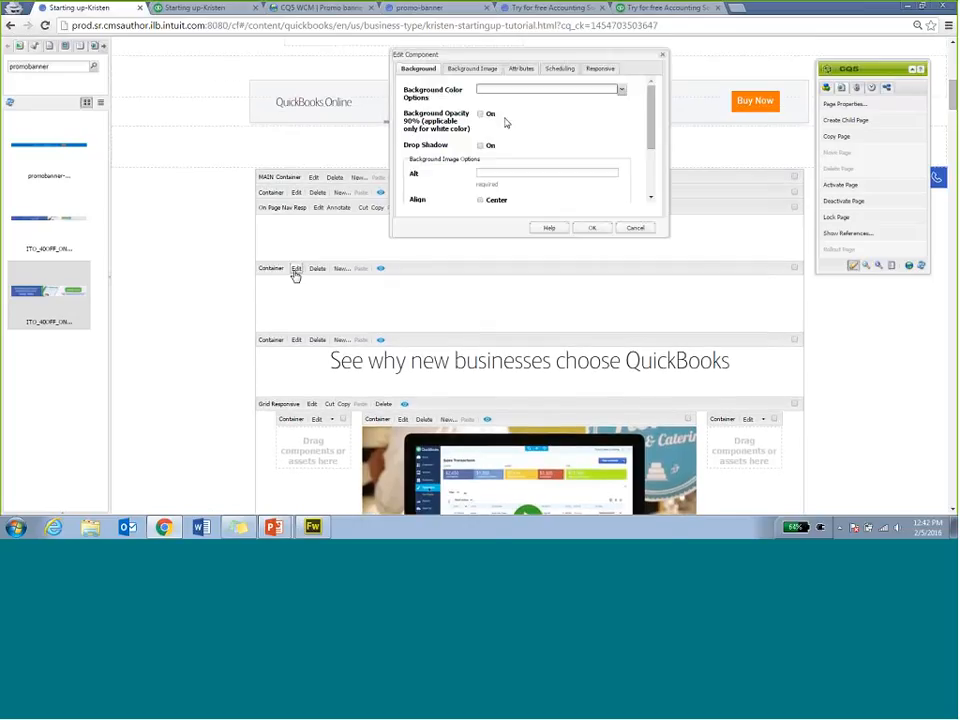
click(522, 69)
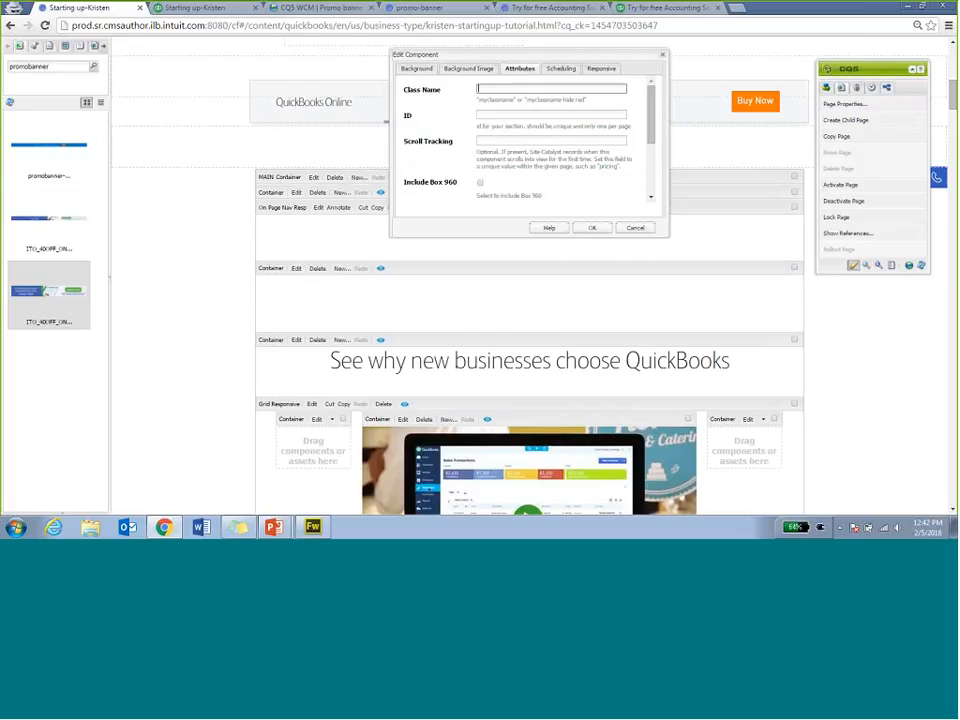
click(635, 228)
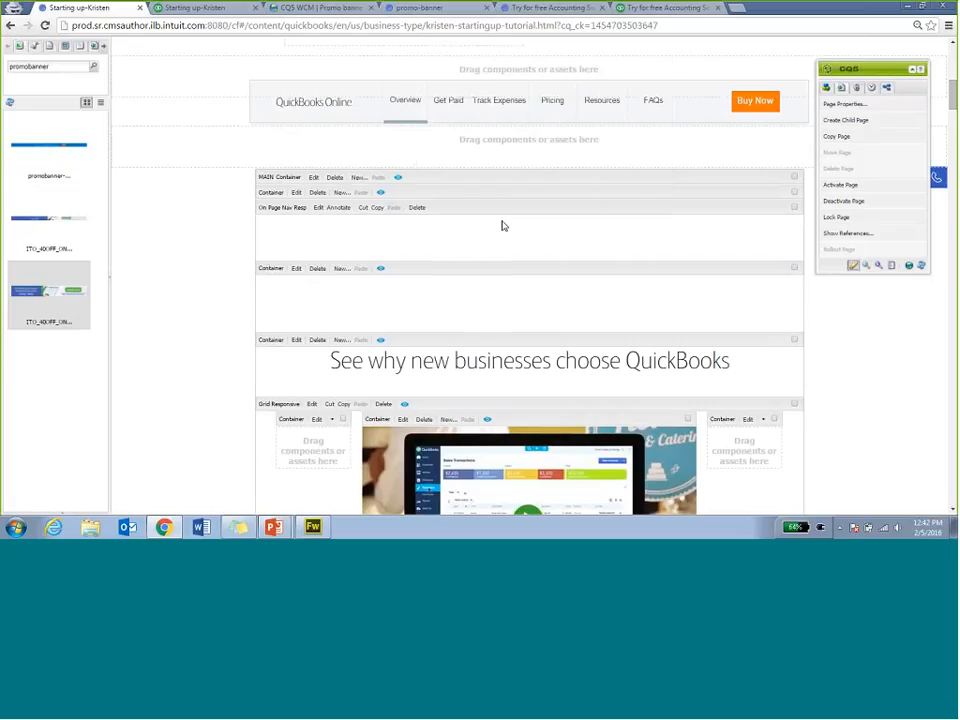
Step: Inspect the ID attribute of the container that holds the on-page navigation component, and close its settings without changes
click(298, 192)
click(525, 70)
click(536, 89)
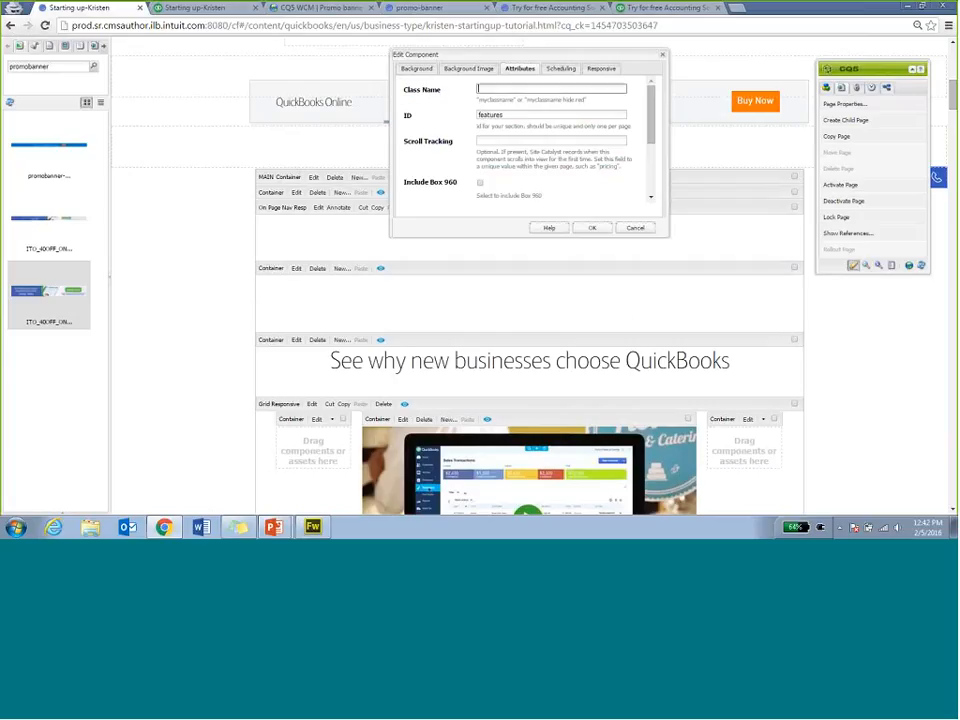
drag(514, 118, 474, 121)
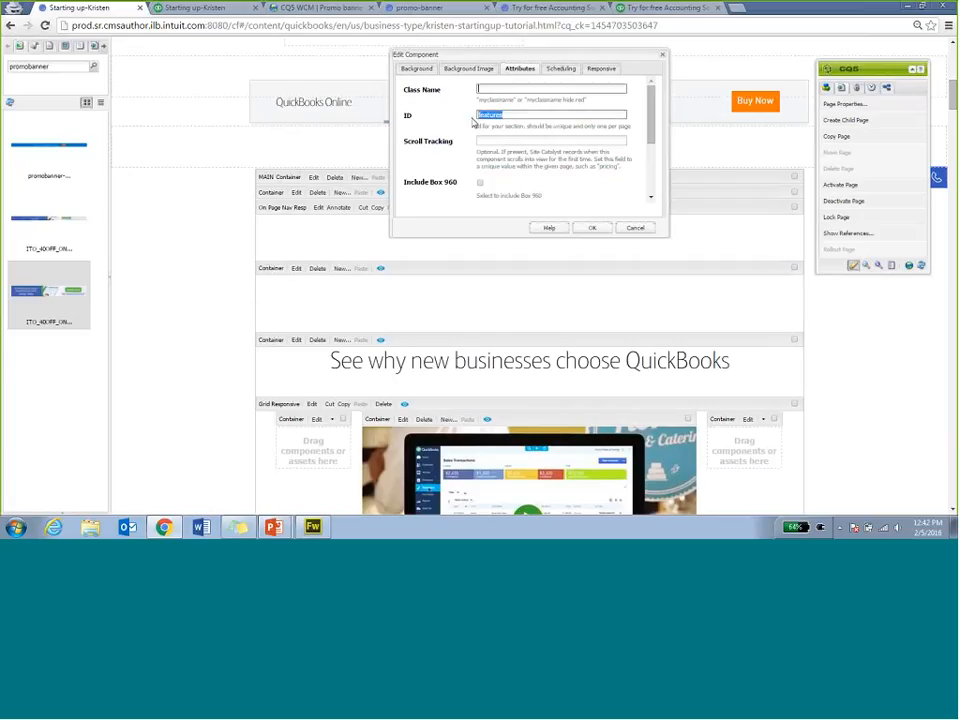
click(514, 116)
click(511, 115)
double_click(511, 115)
click(636, 229)
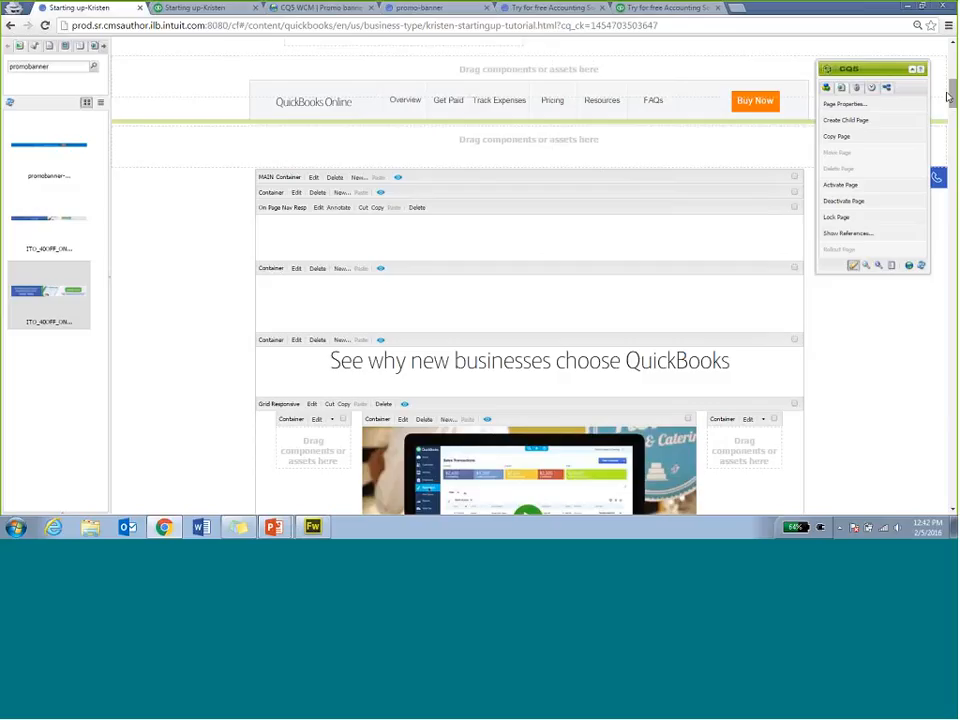
Step: Check the ID attribute of the "Manage your income with QuickBooks" section's container, and close its settings without changes
scroll(752, 206, down, 2)
scroll(940, 139, down, 5)
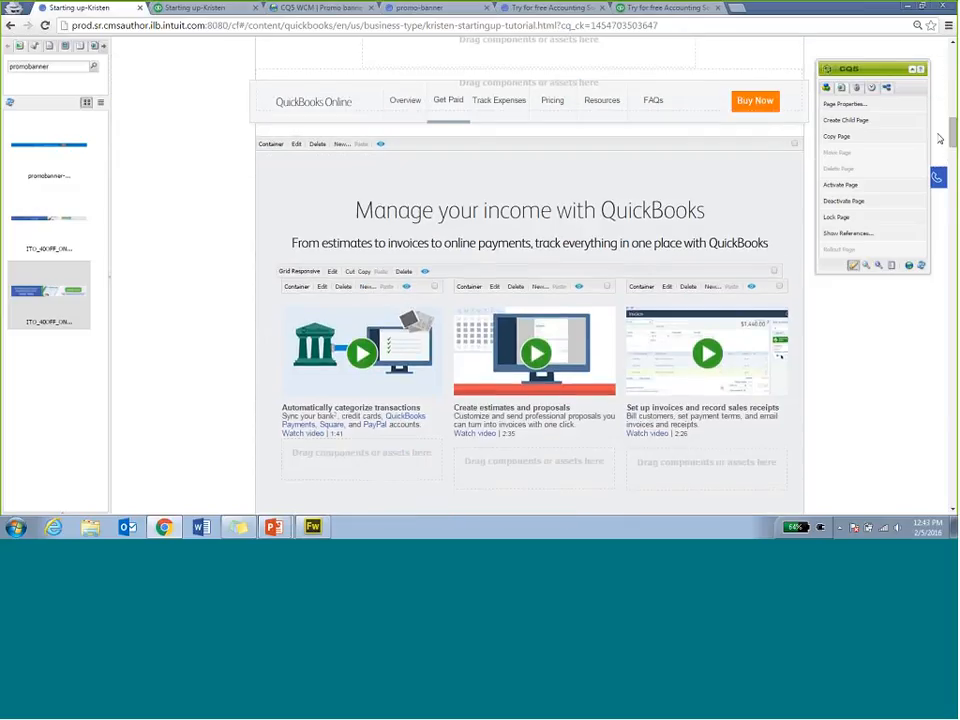
double_click(497, 122)
click(520, 70)
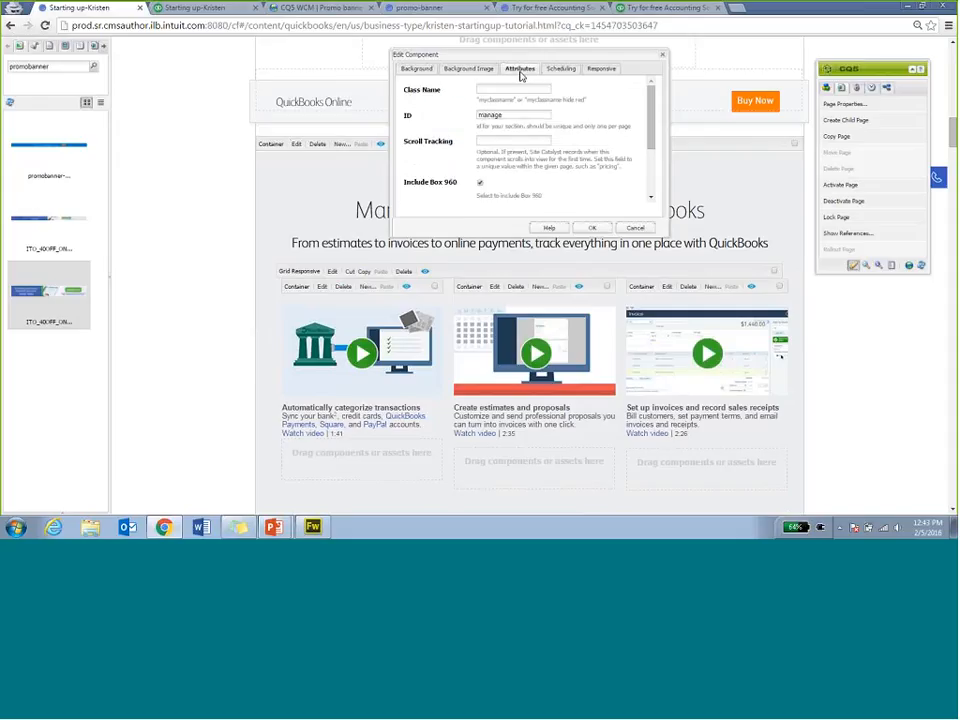
click(635, 229)
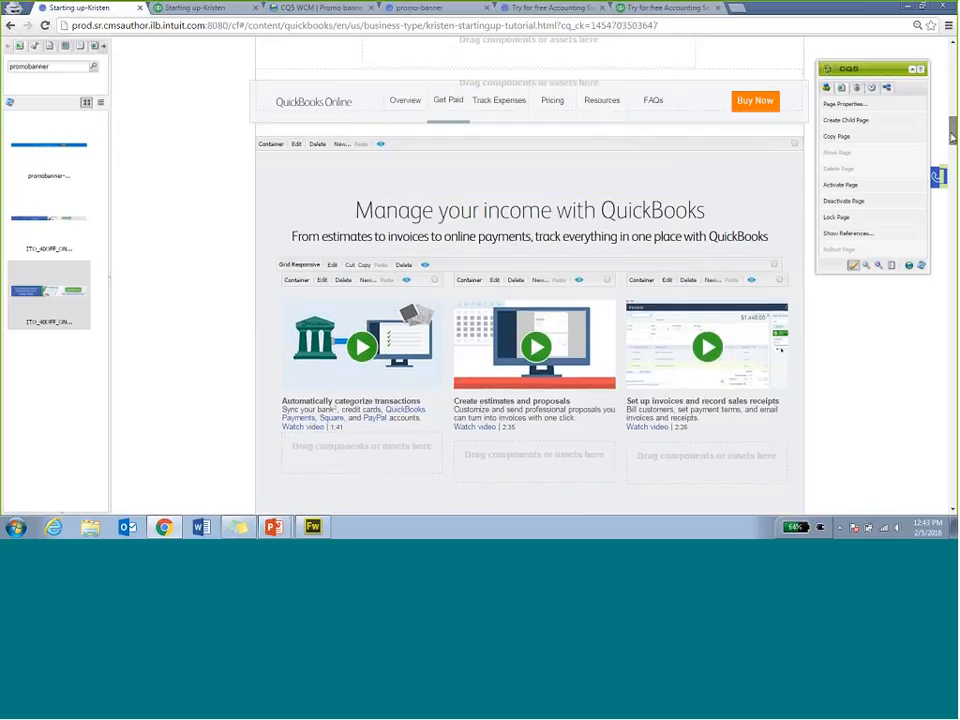
drag(952, 137, 952, 141)
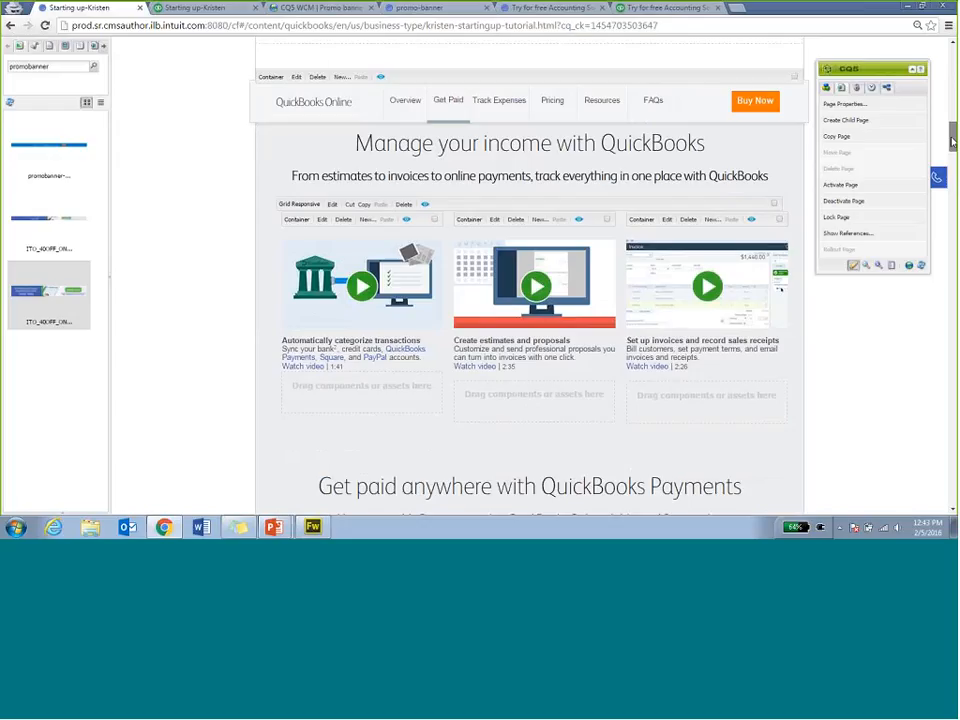
Step: Test the QuickBooks Payments link under "Automatically categorize transactions" on the previewed Starting up page
click(220, 8)
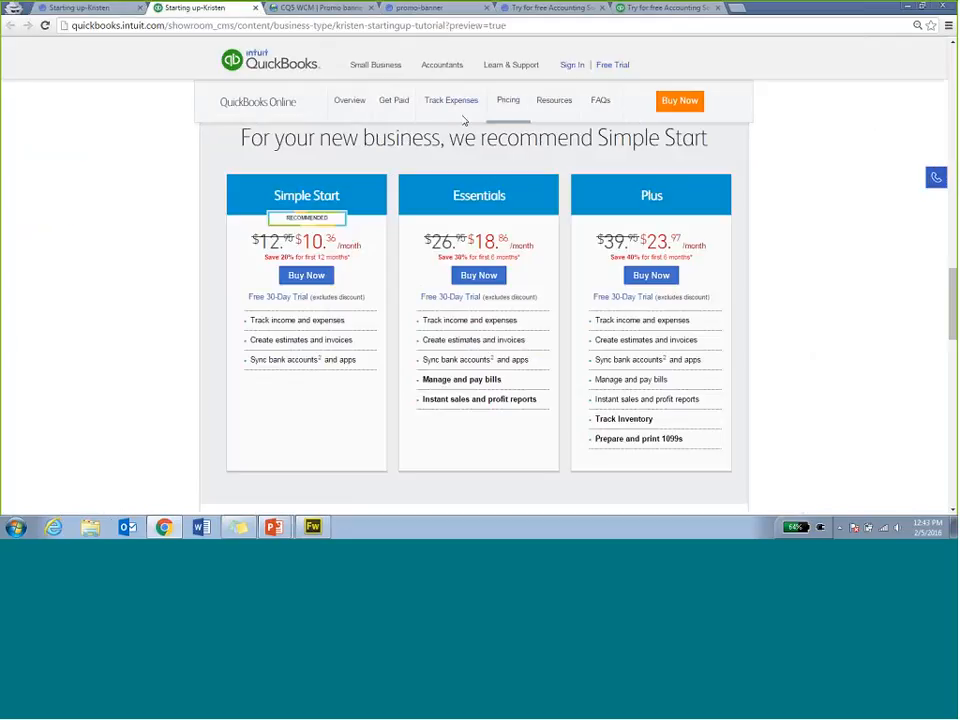
scroll(953, 207, up, 5)
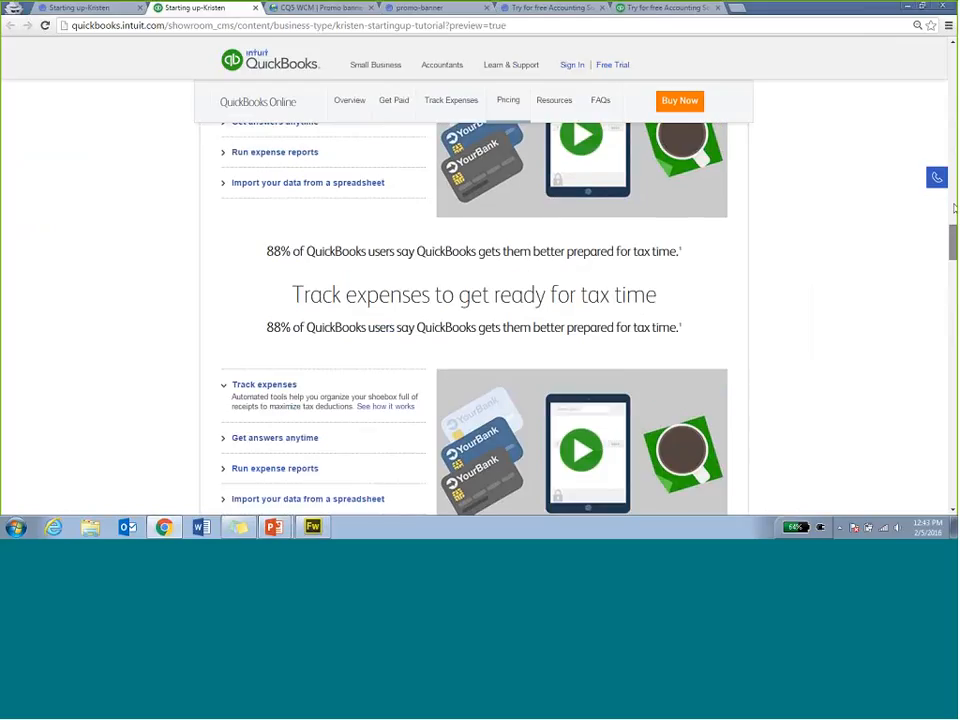
scroll(953, 207, up, 3)
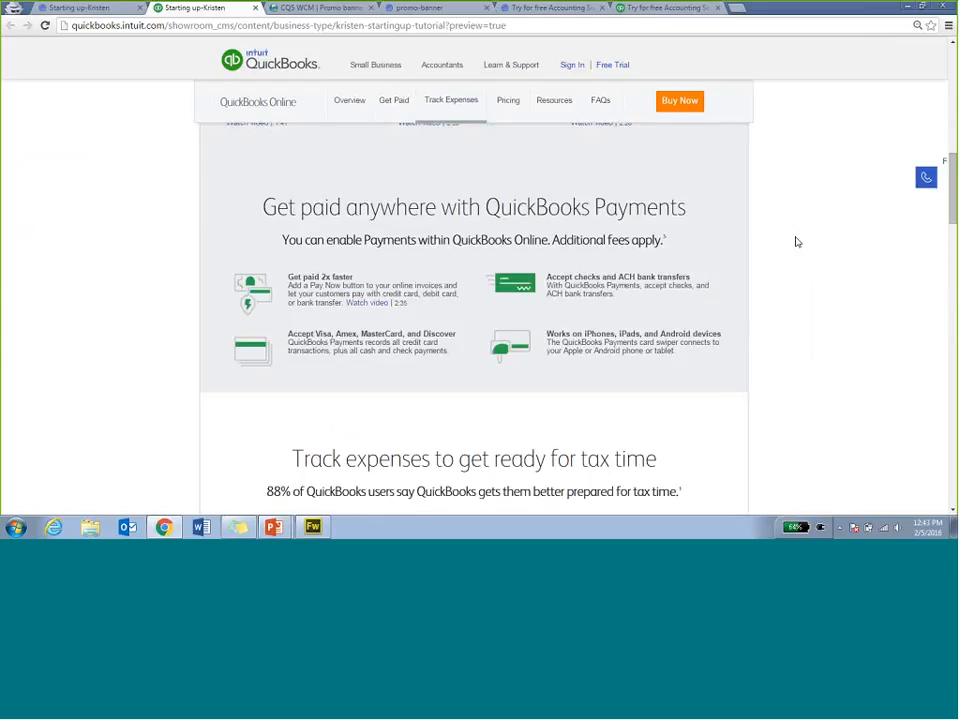
scroll(951, 152, up, 3)
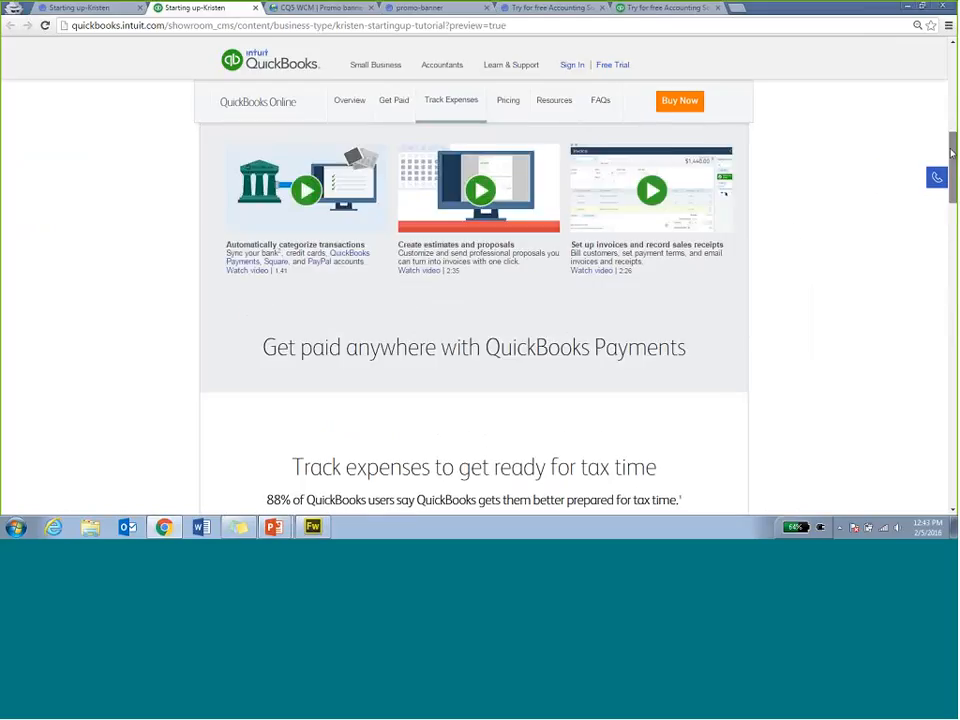
scroll(951, 152, up, 1)
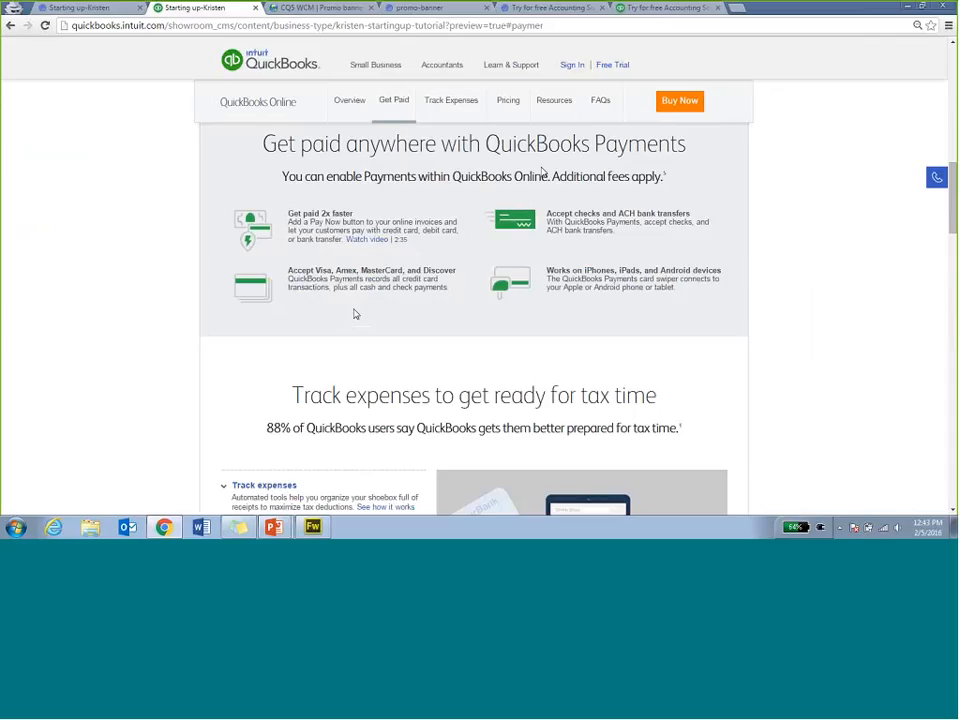
Step: Add an anchor named "payments" above the "Get paid anywhere with QuickBooks Payments" heading on the authoring page and save the text
click(116, 9)
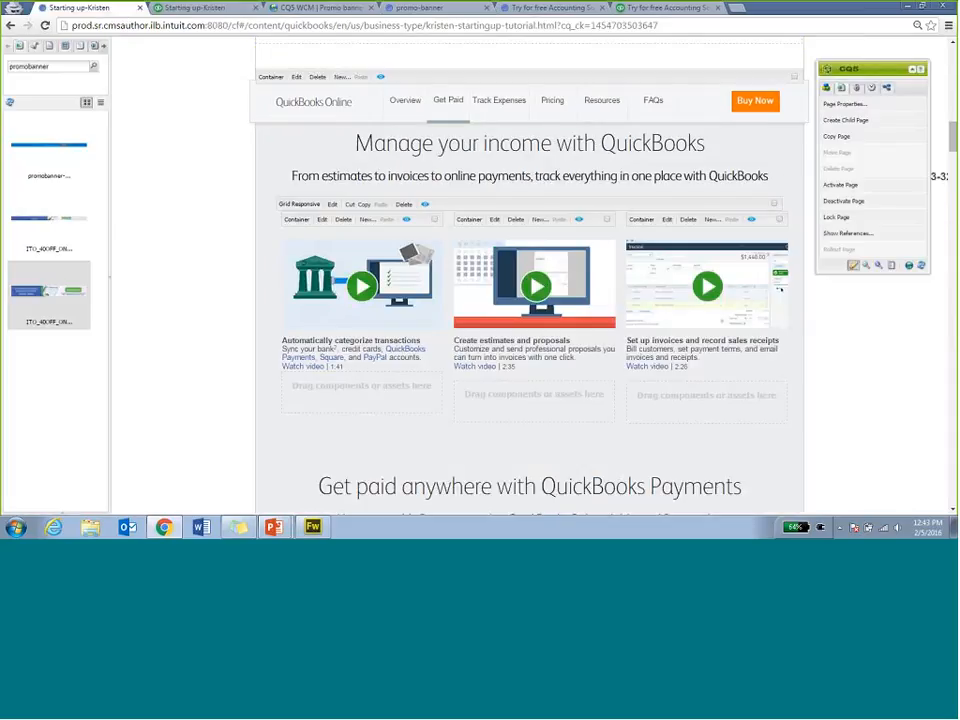
drag(955, 150, 956, 165)
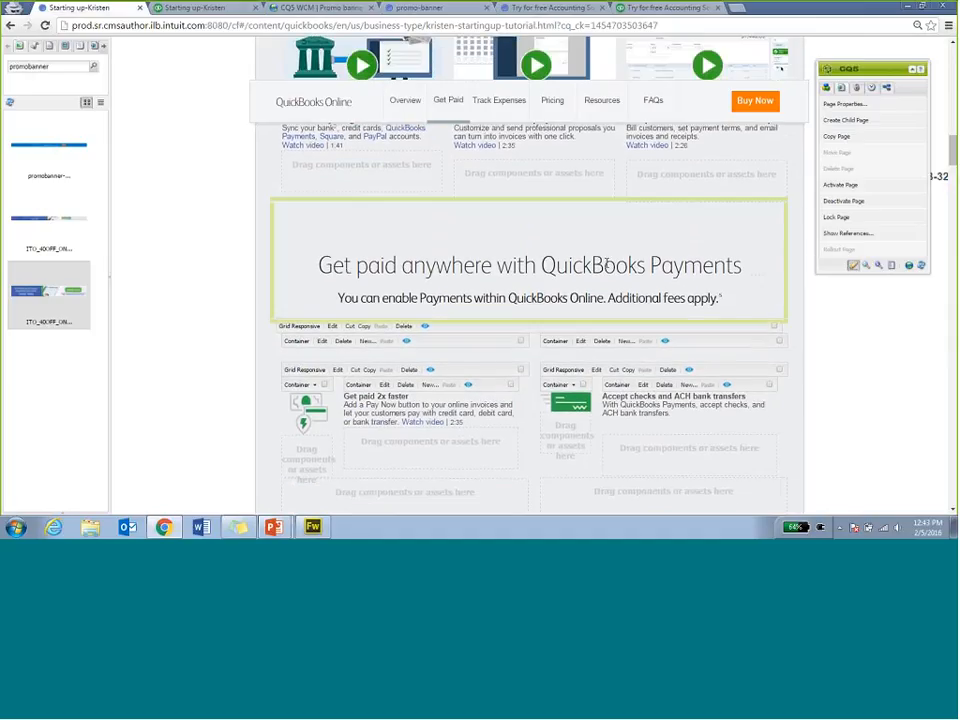
right_click(606, 264)
click(621, 272)
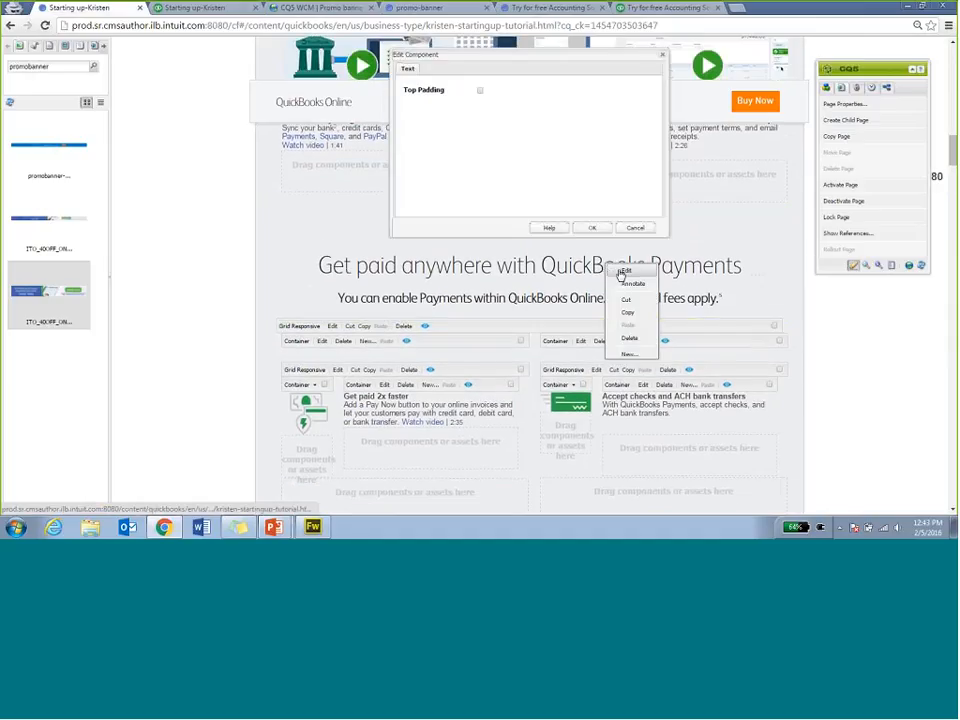
text(Get paid anywhere with QuickBooks Payments)
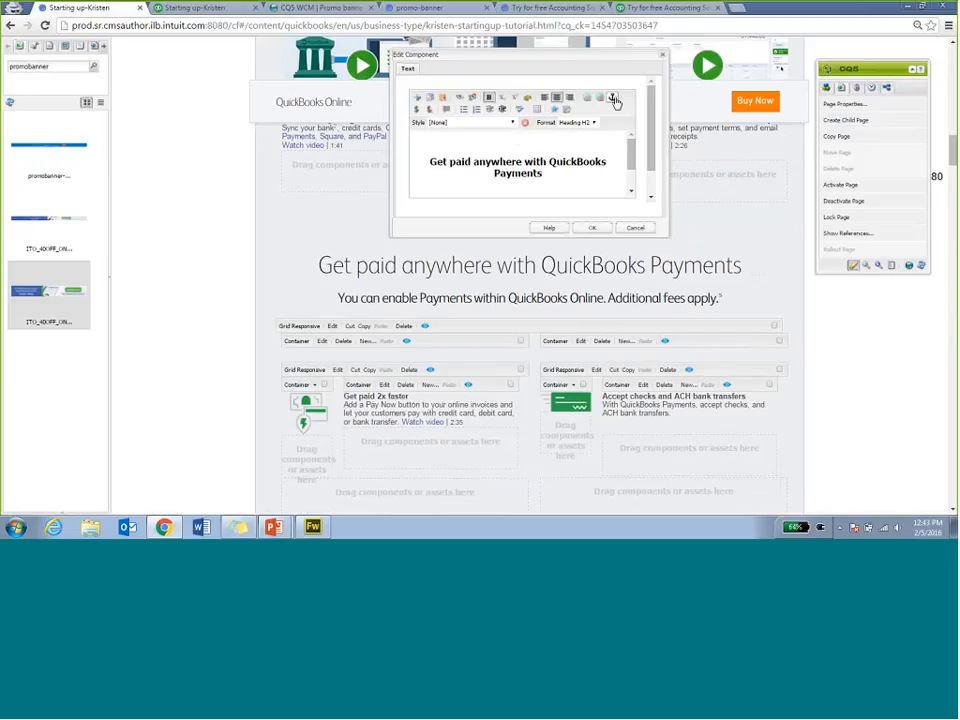
click(615, 101)
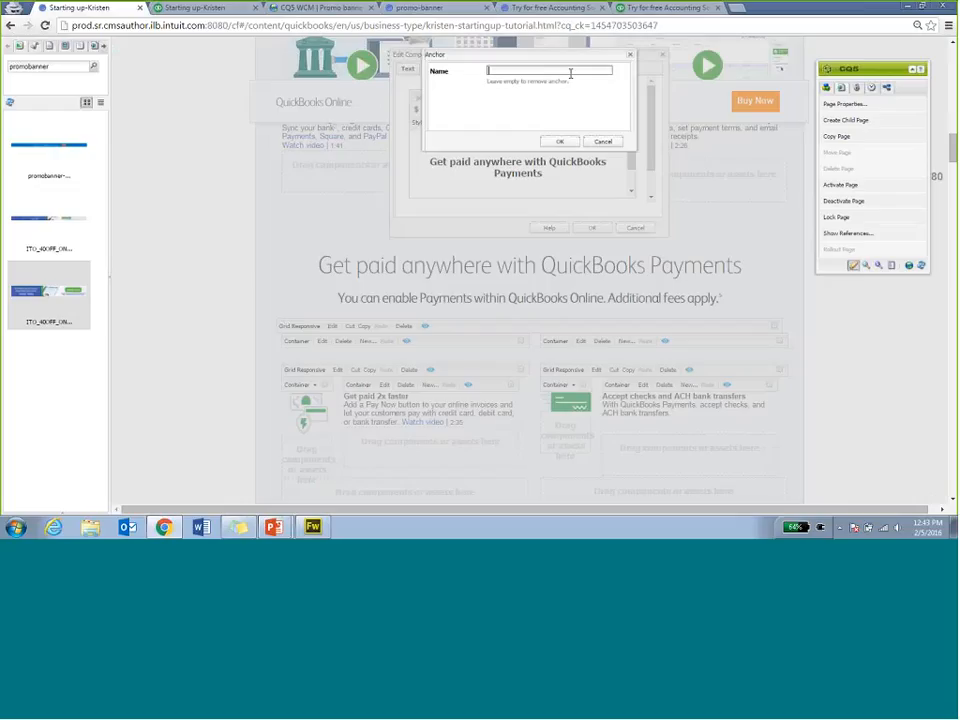
text(payments)
click(563, 143)
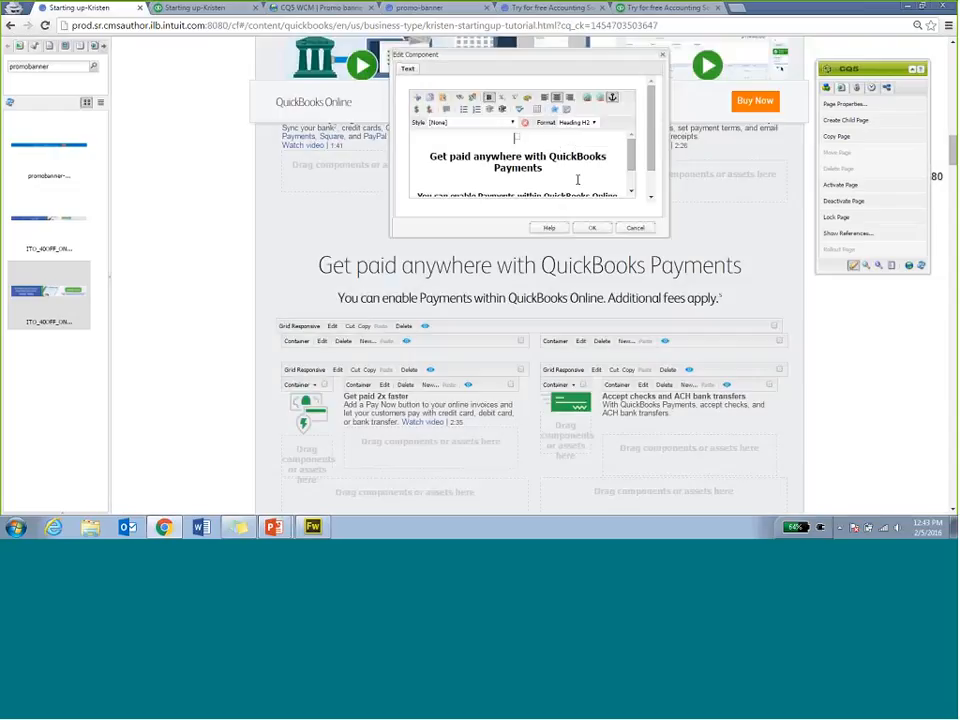
click(590, 229)
Step: Check the target of the QuickBooks Payments link in the "Automatically categorize transactions" text, and close its settings without changes
right_click(386, 142)
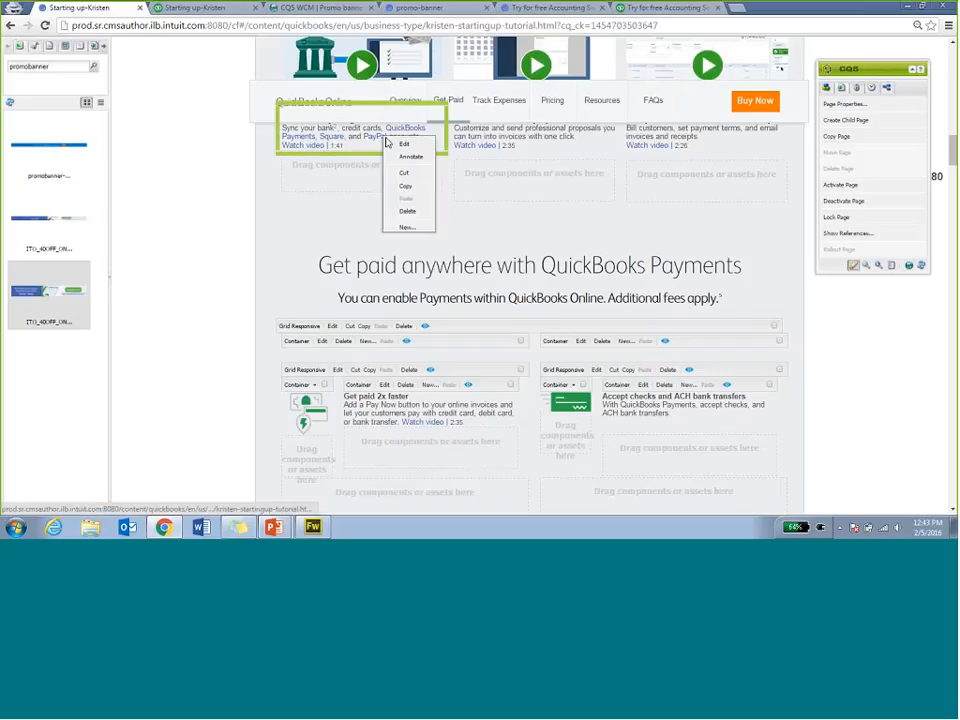
click(404, 144)
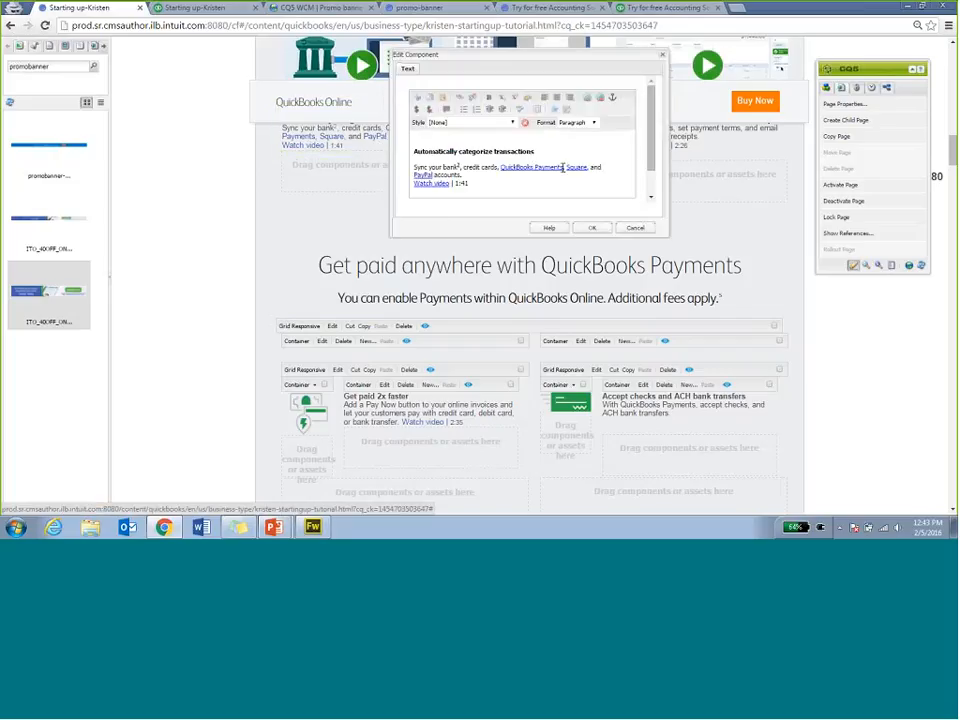
double_click(562, 167)
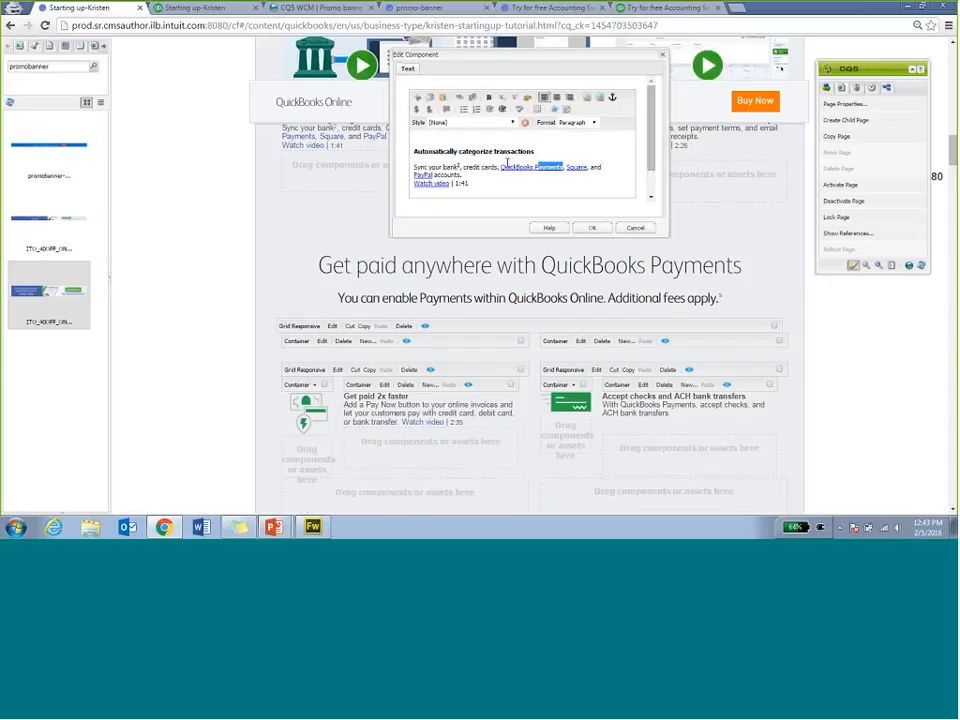
click(599, 97)
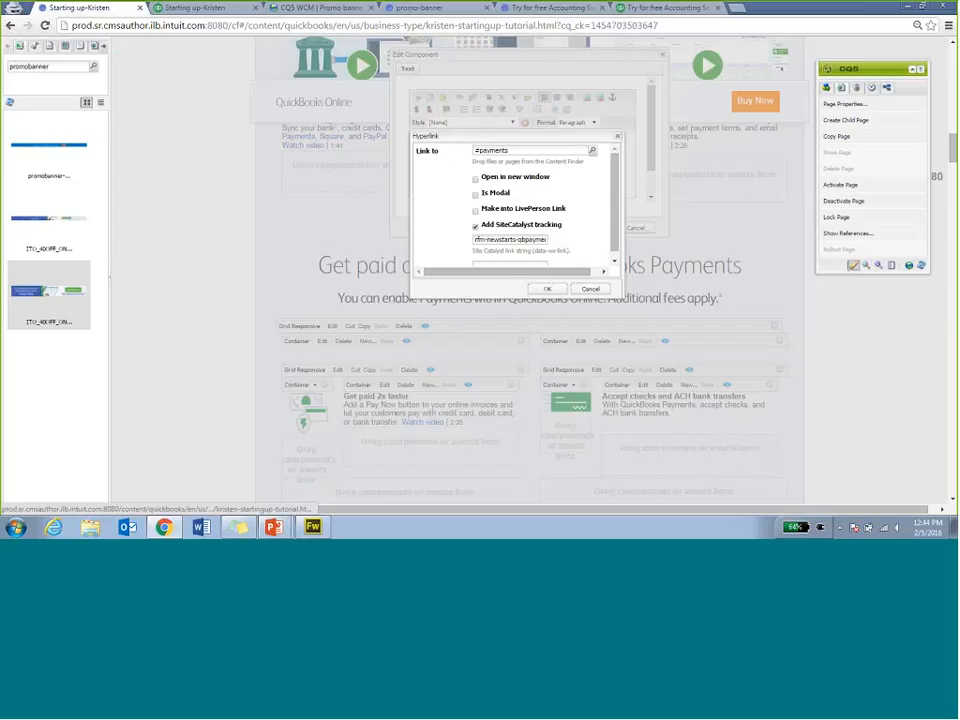
drag(508, 150, 466, 150)
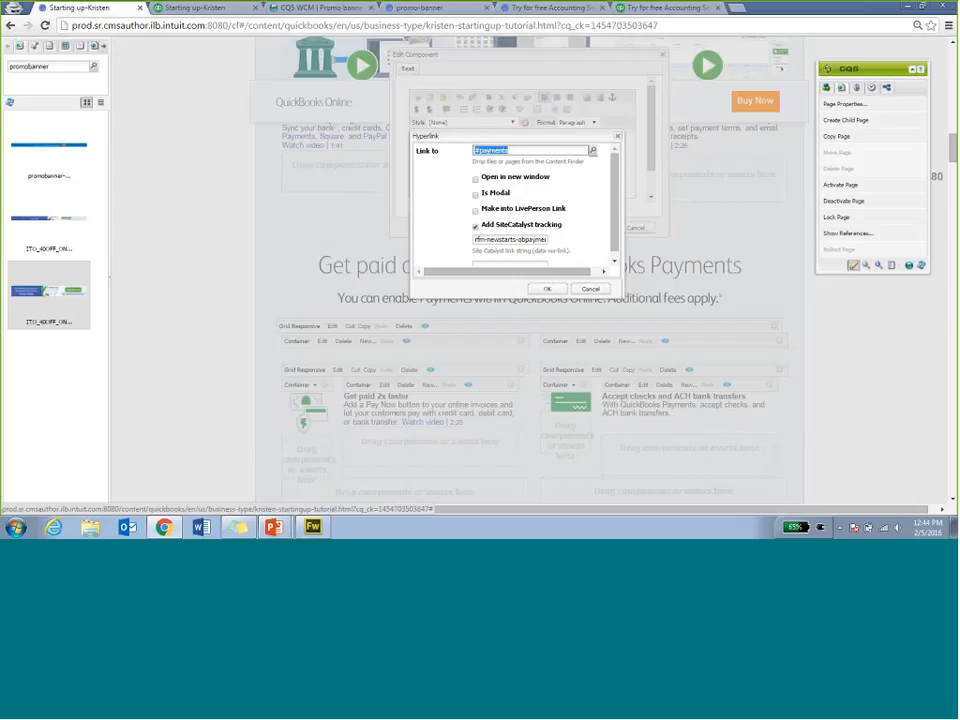
click(590, 288)
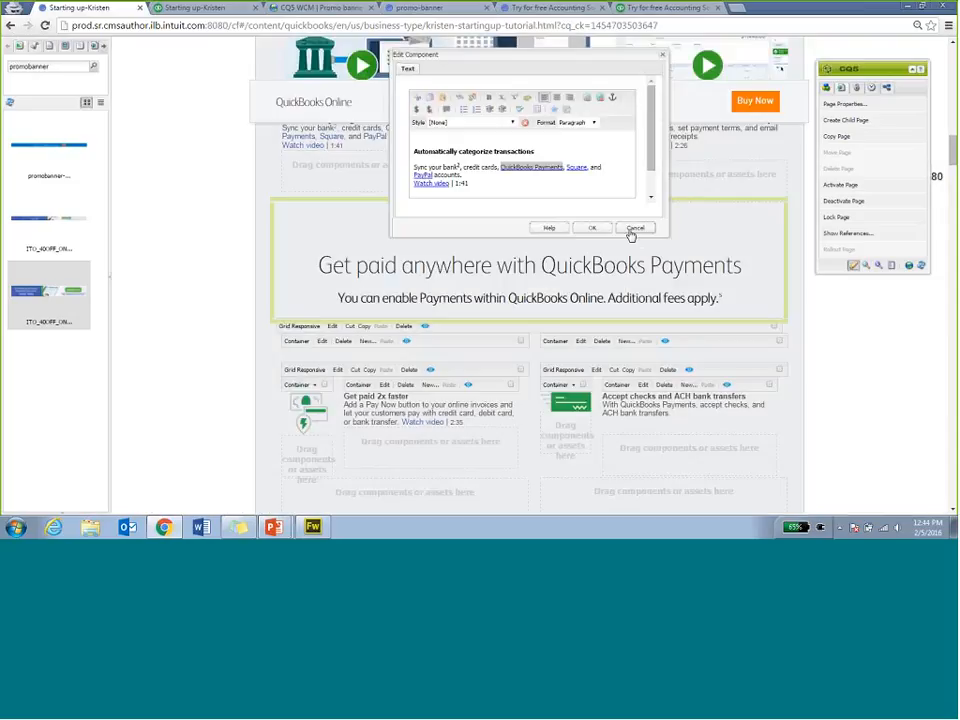
click(631, 232)
Step: Delete the source line containing the "payments" anchor from the "Set up invoices and record sales receipts" text and save it
right_click(762, 156)
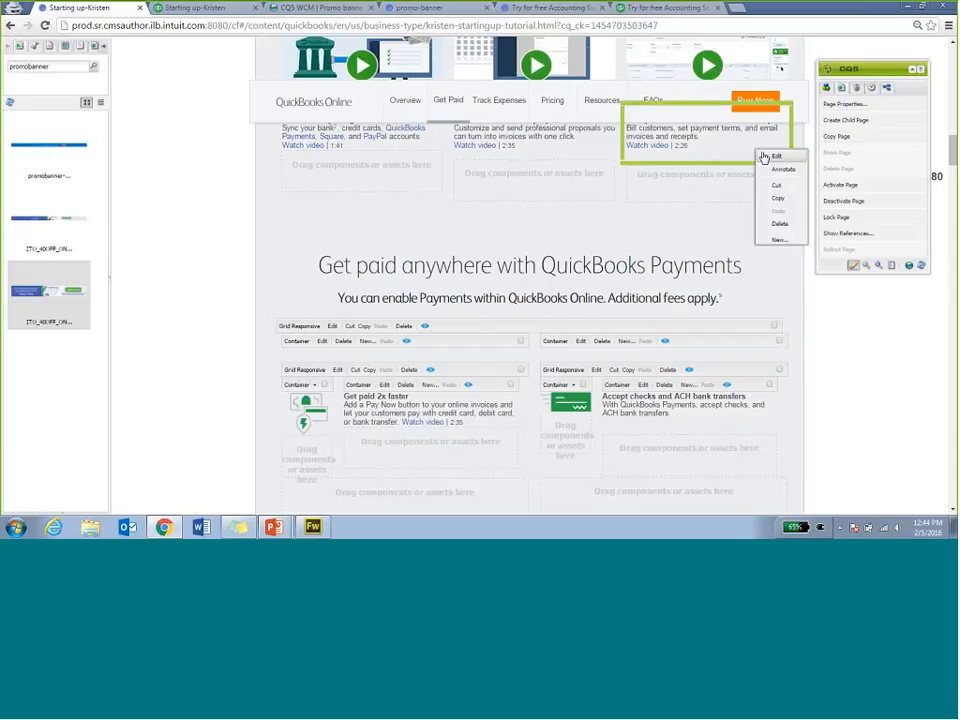
click(775, 157)
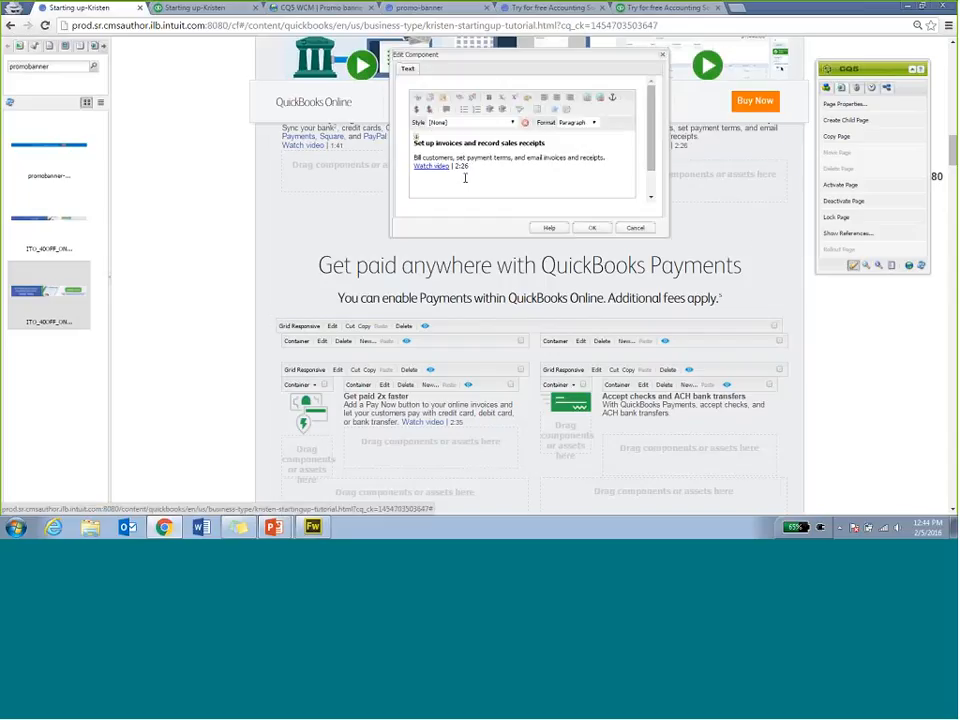
click(435, 142)
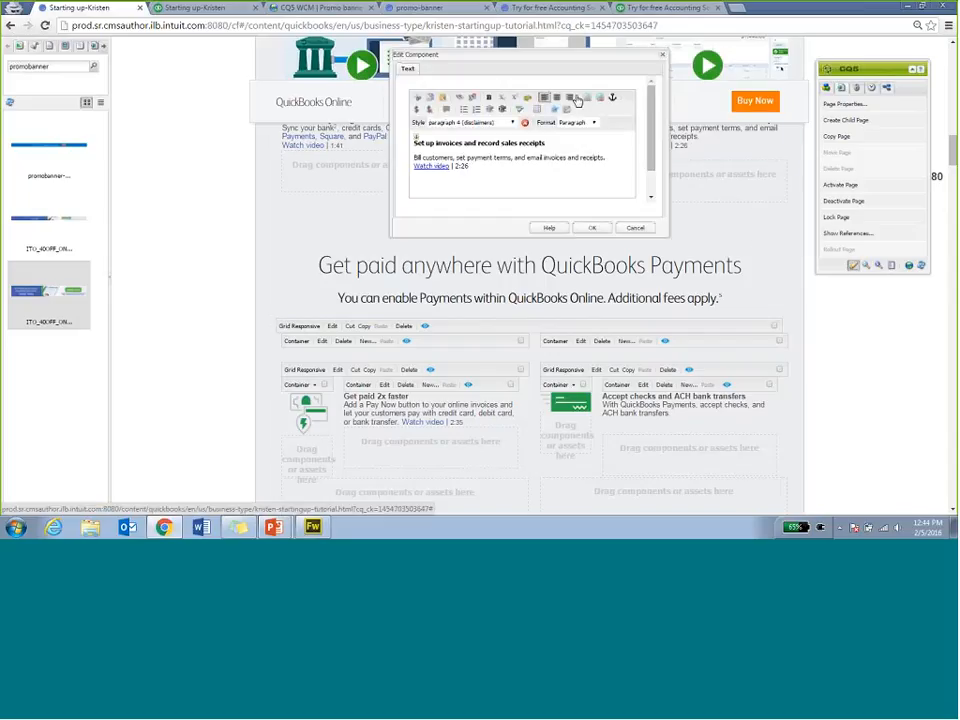
click(566, 110)
scroll(631, 144, up, 3)
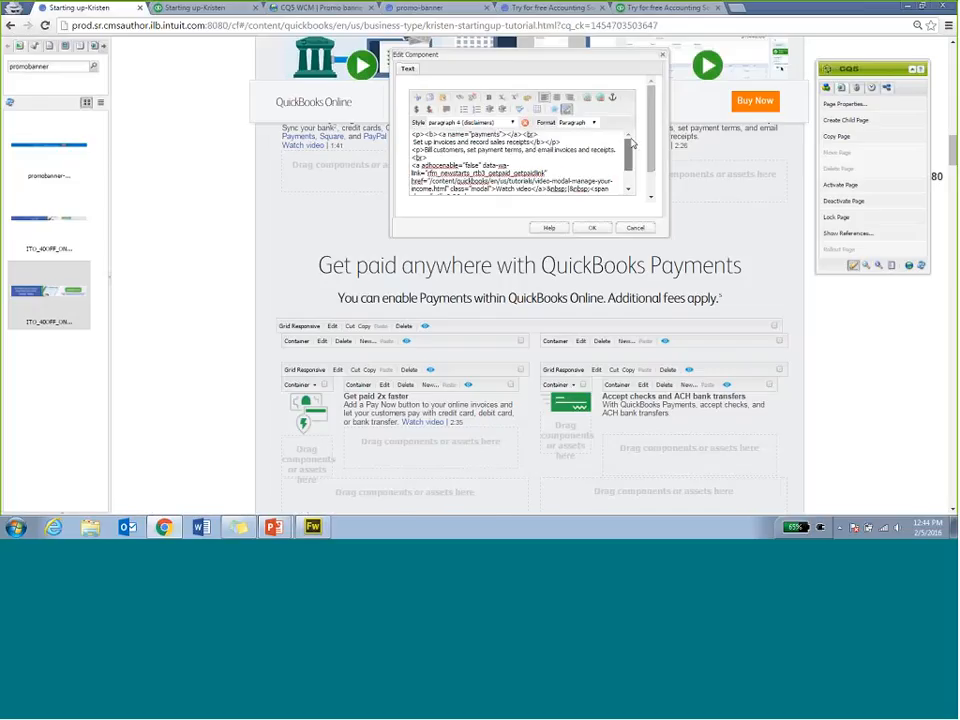
drag(540, 133, 411, 133)
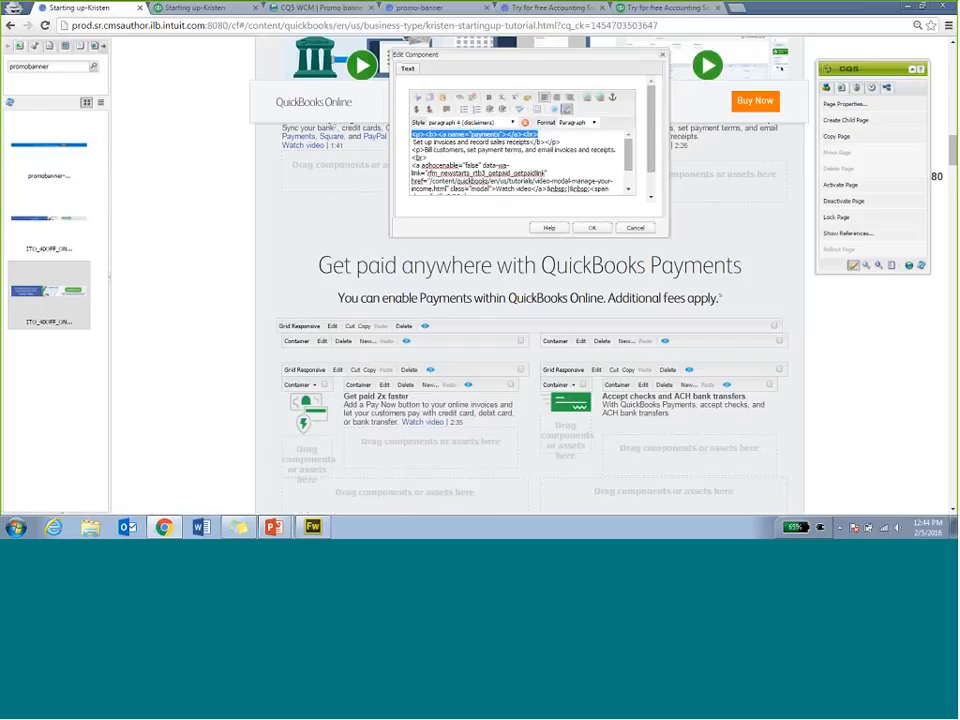
click(600, 229)
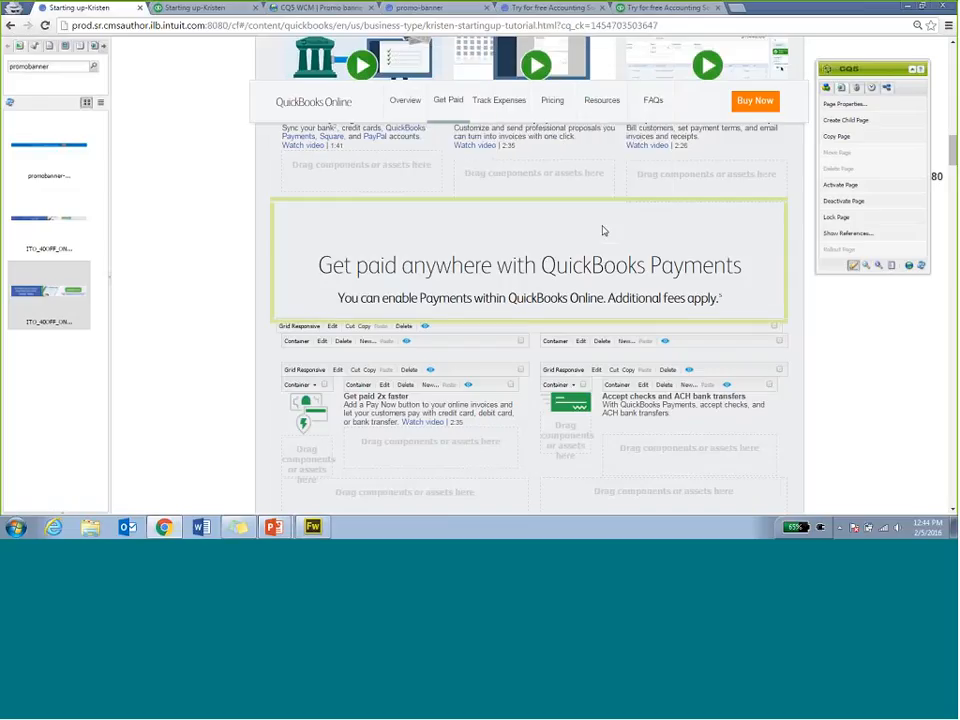
Step: Reload the previewed page and examine where the QuickBooks Payments link lands relative to the "Get paid anywhere" section
click(215, 11)
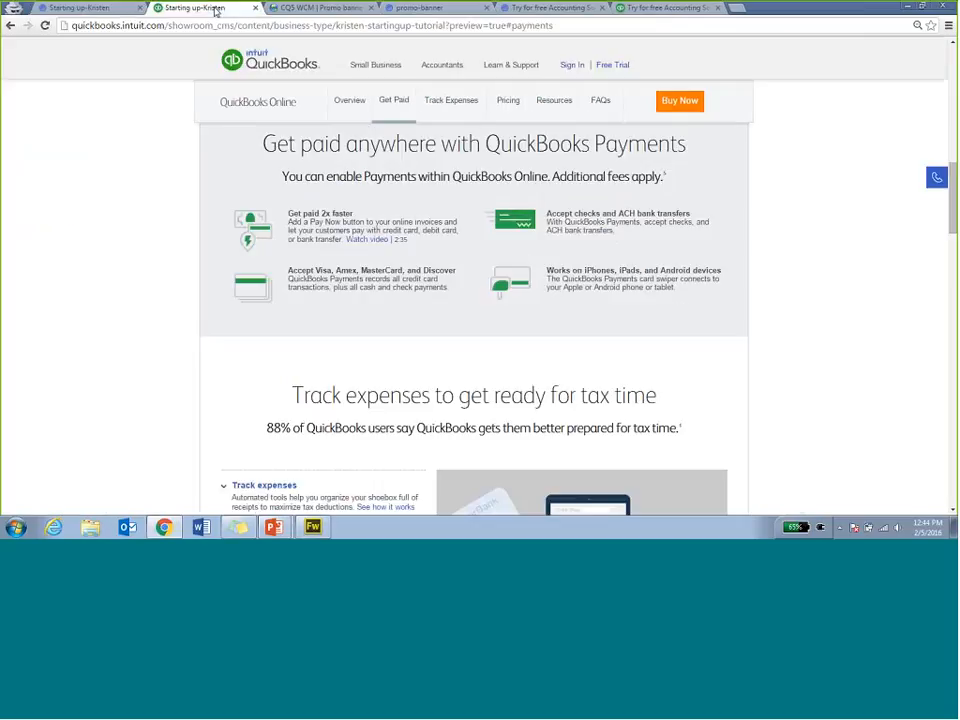
click(45, 26)
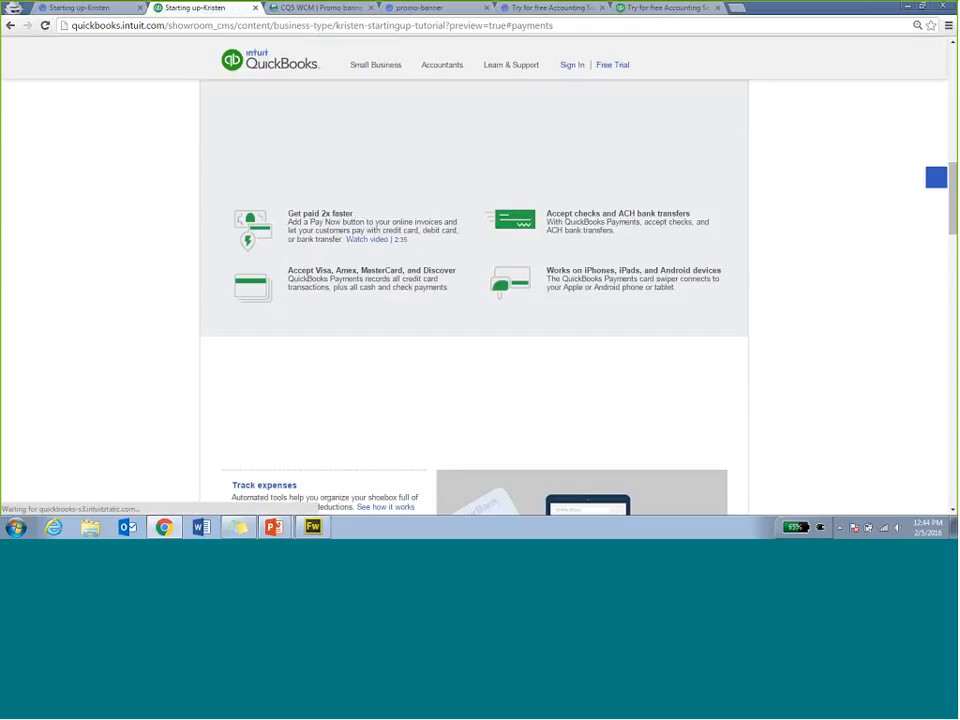
scroll(953, 172, up, 3)
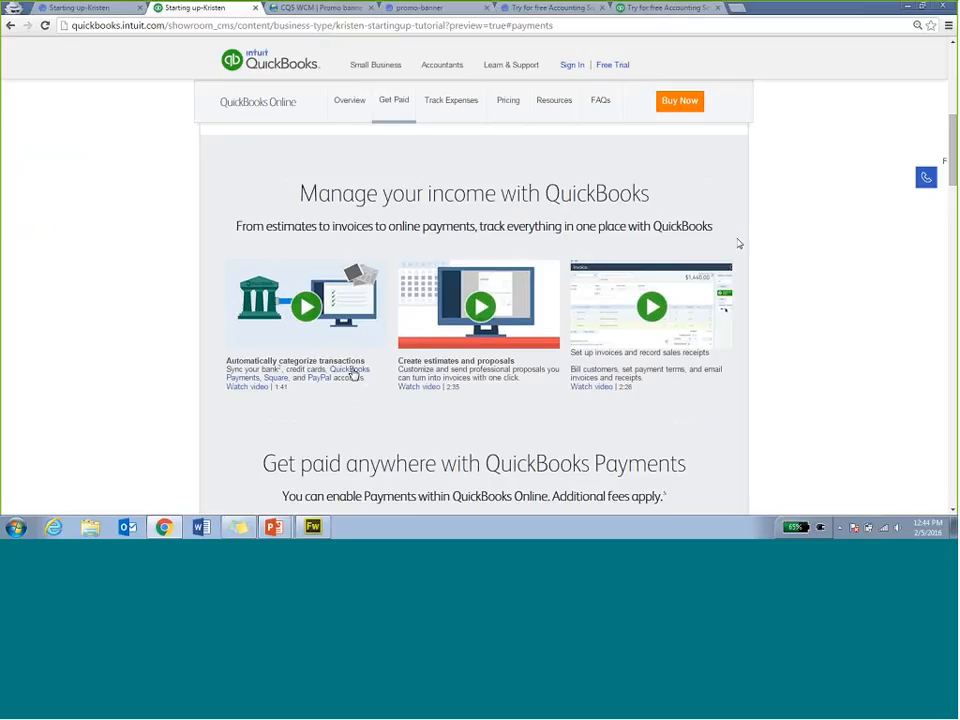
scroll(353, 375, down, 6)
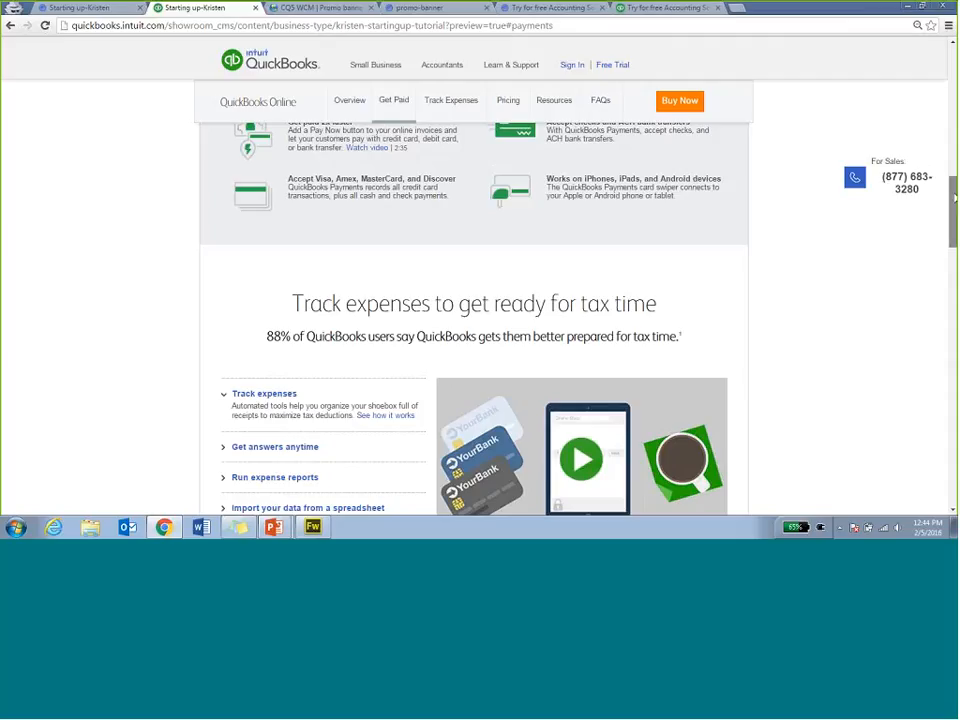
drag(955, 197, 955, 183)
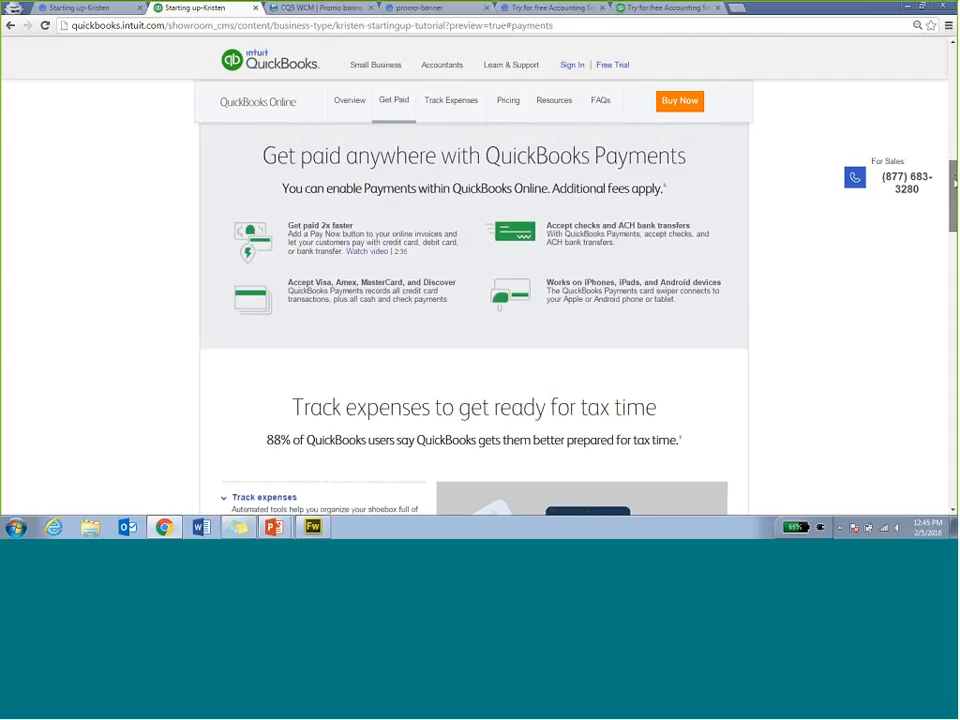
drag(955, 183, 955, 163)
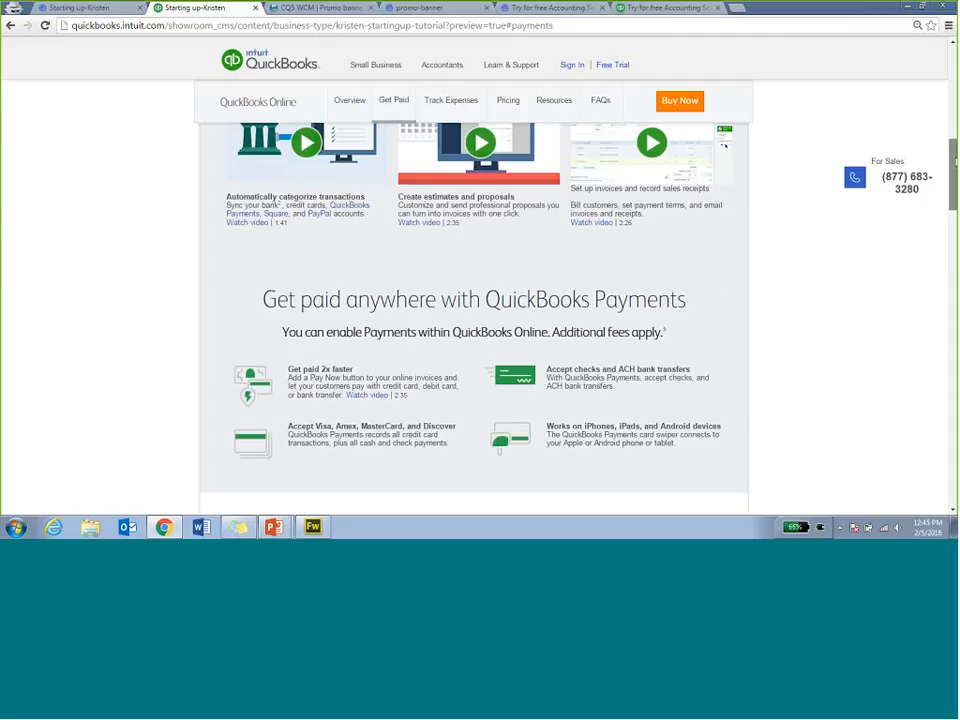
mouse_move(955, 162)
mouse_down()
mouse_move(955, 147)
mouse_move(955, 172)
mouse_up()
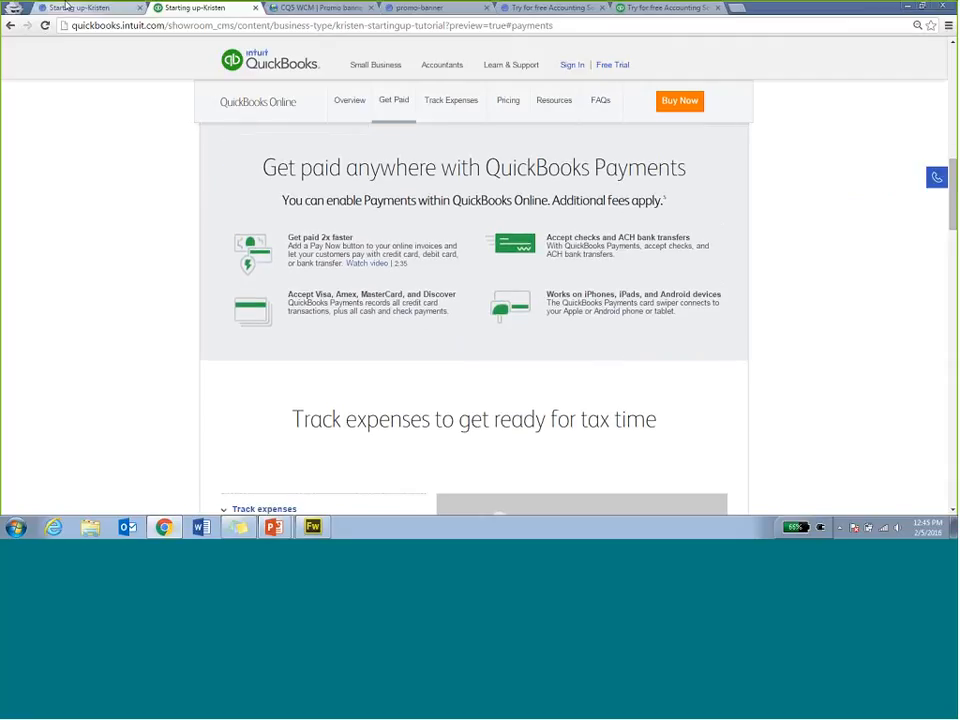
Step: Remove the anchor above the "Get paid anywhere with QuickBooks Payments" heading on the authoring page and save the text
click(65, 8)
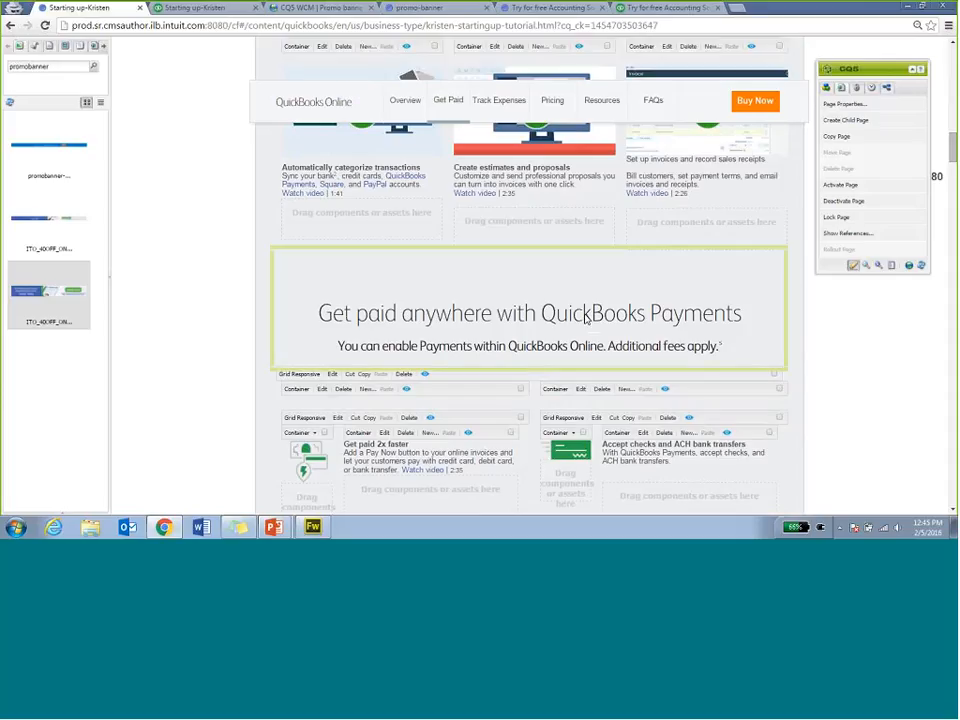
right_click(521, 321)
click(530, 326)
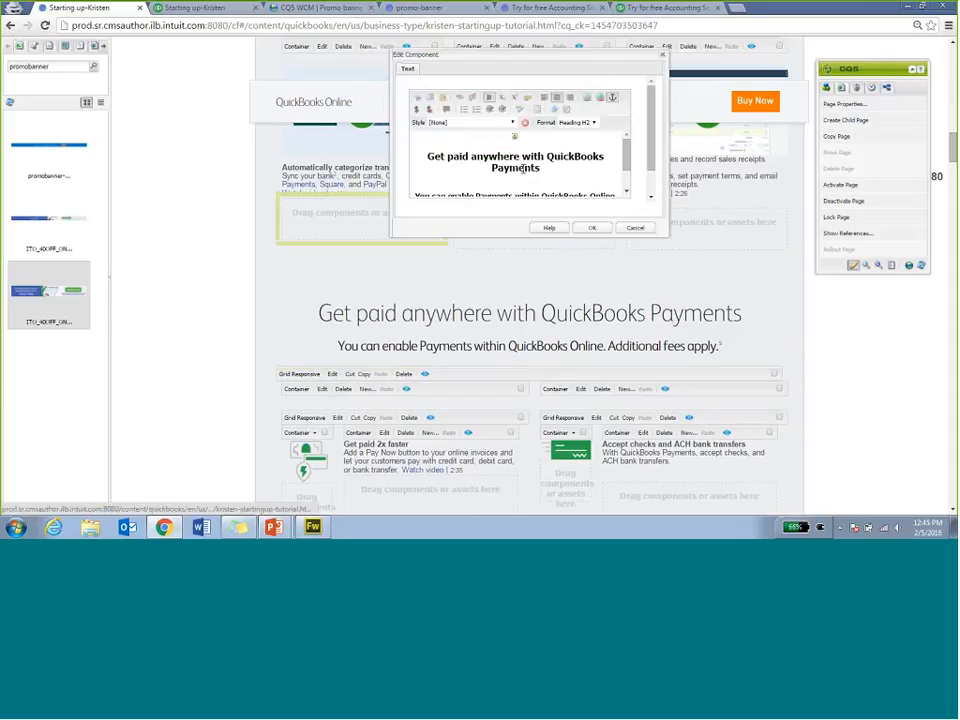
click(527, 133)
key(BackSpace)
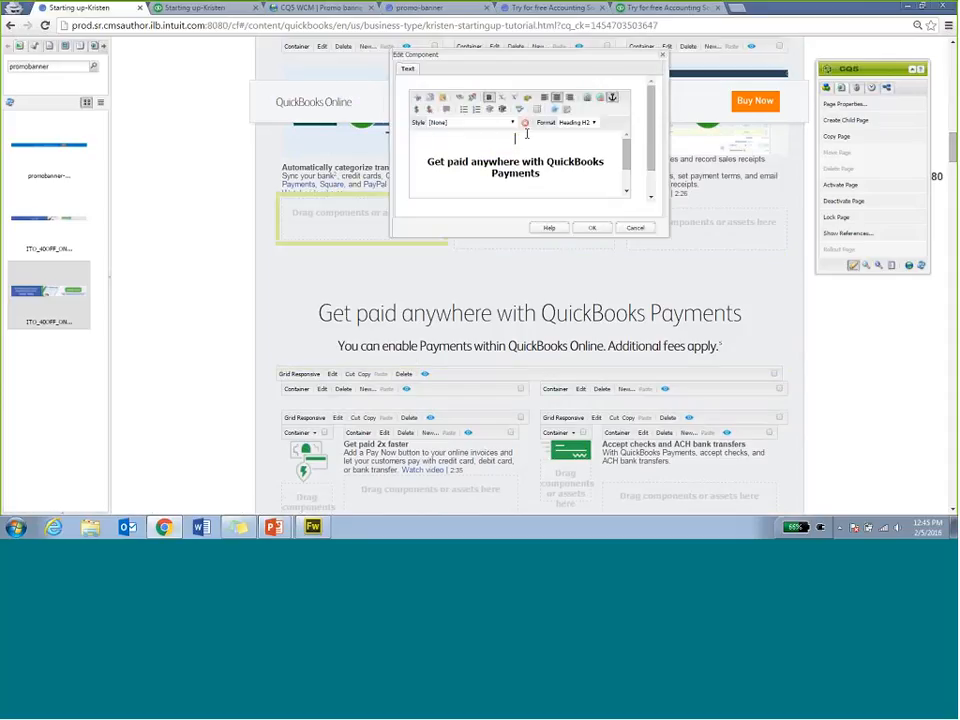
click(592, 227)
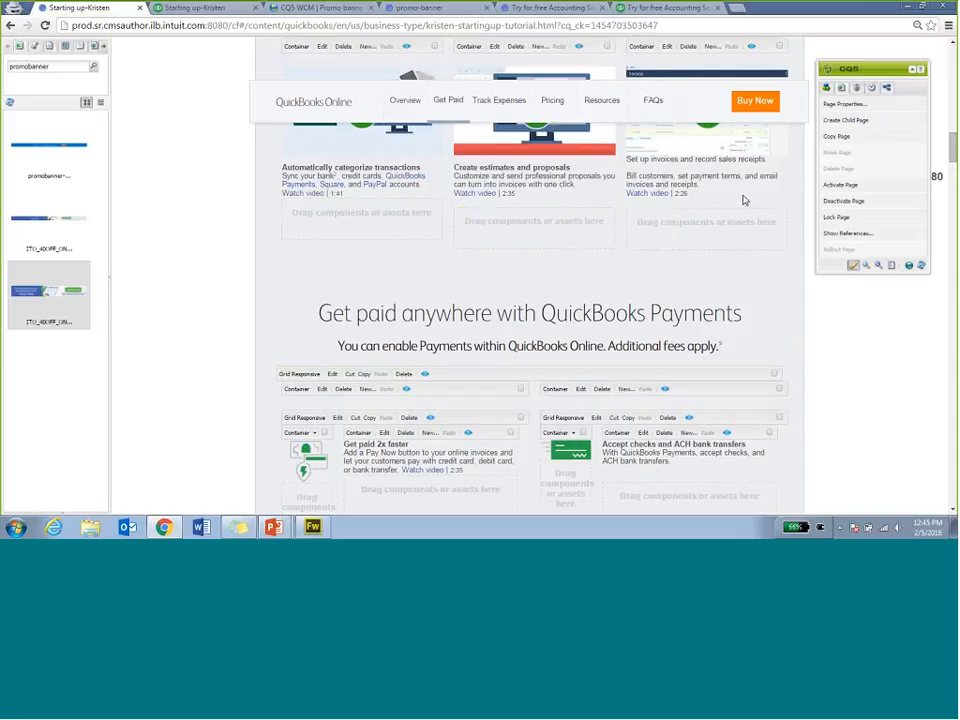
Step: Add <p><b><a name="payments"></a><br> at the start of the source of the "Set up invoices and record sales receipts" text and save it
right_click(669, 191)
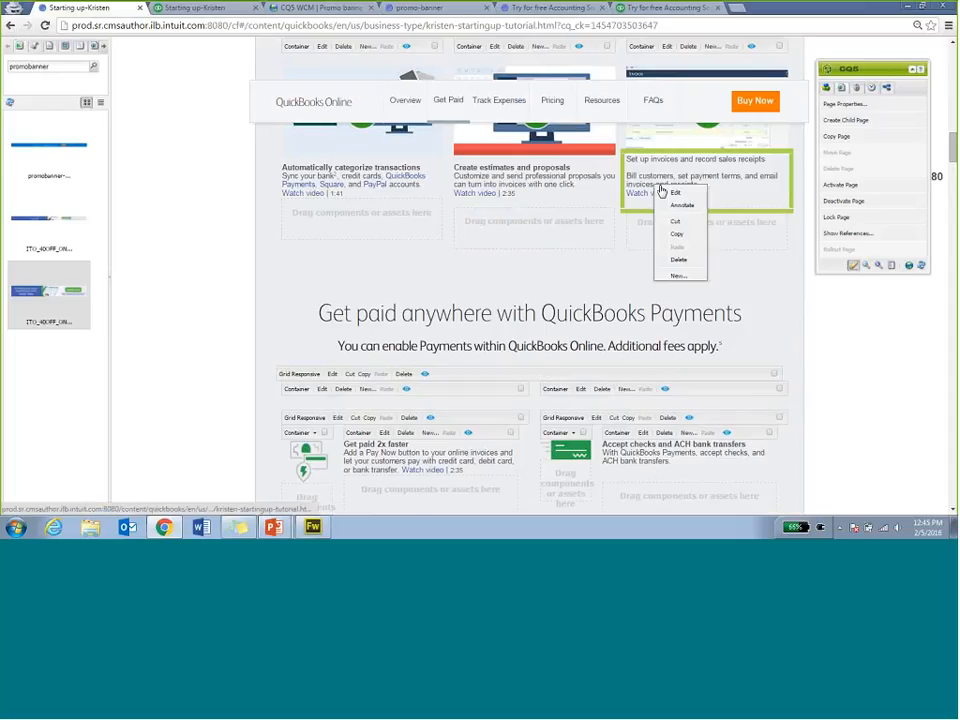
click(675, 193)
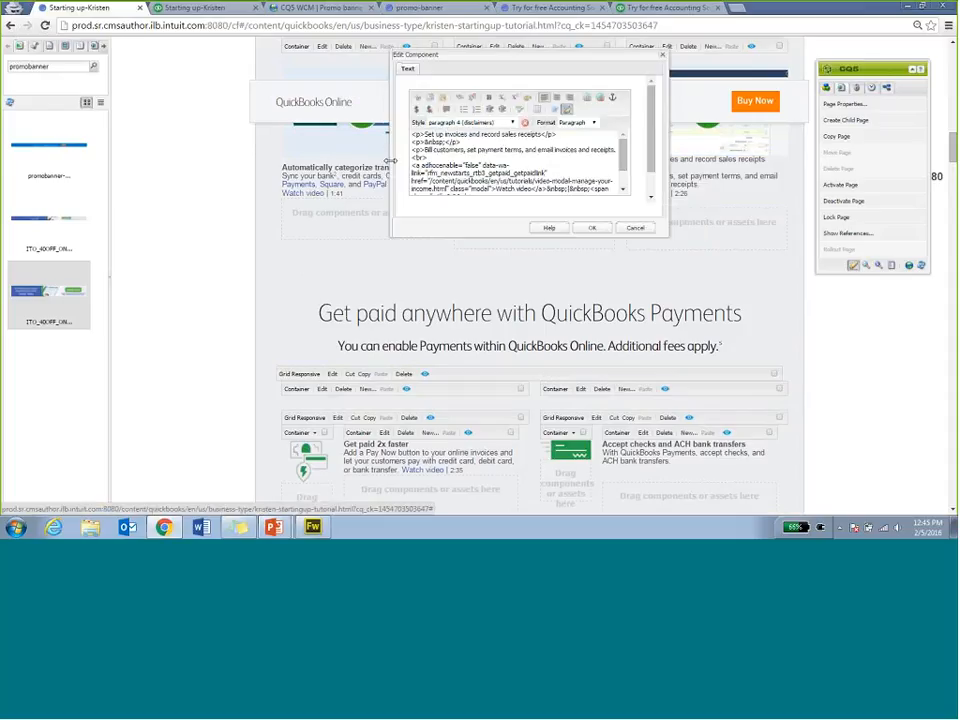
click(412, 137)
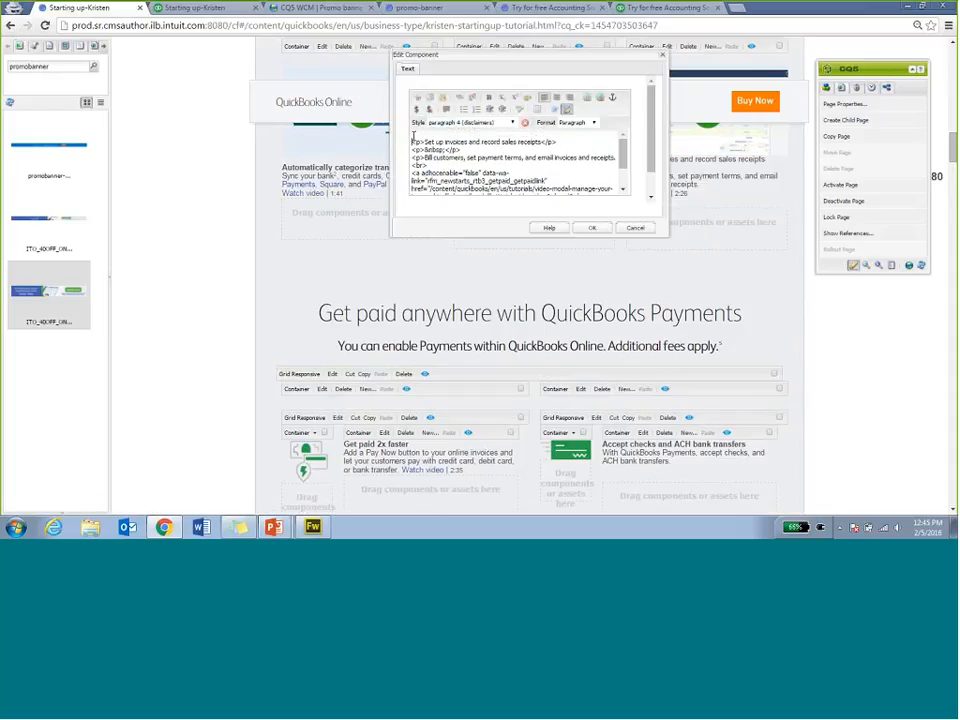
text(<p><b><a name="payments"></a></b>)
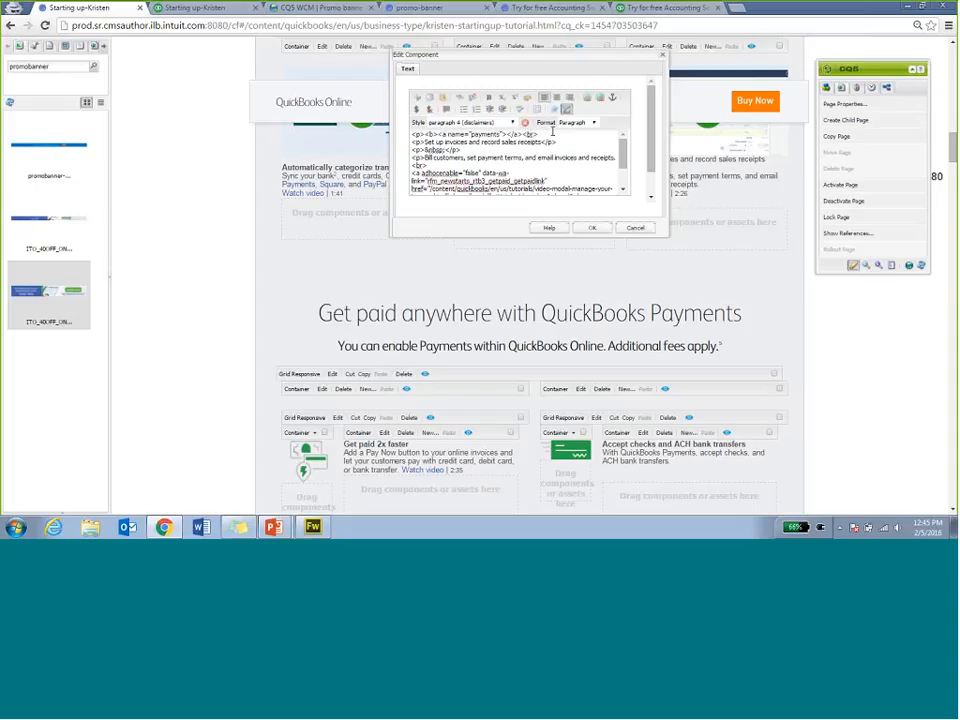
click(566, 108)
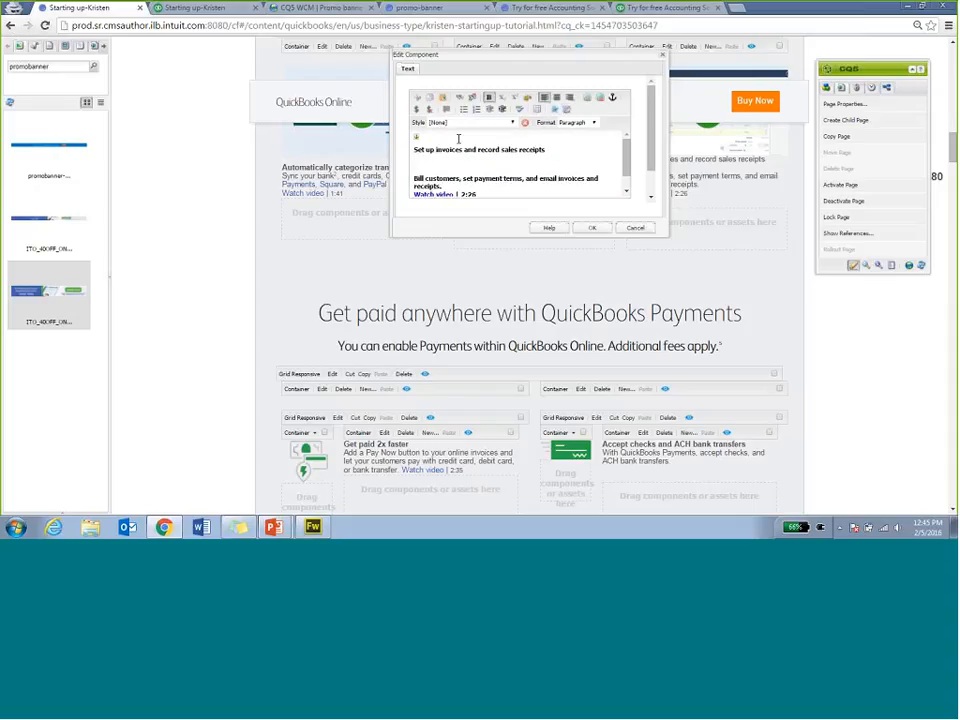
click(592, 228)
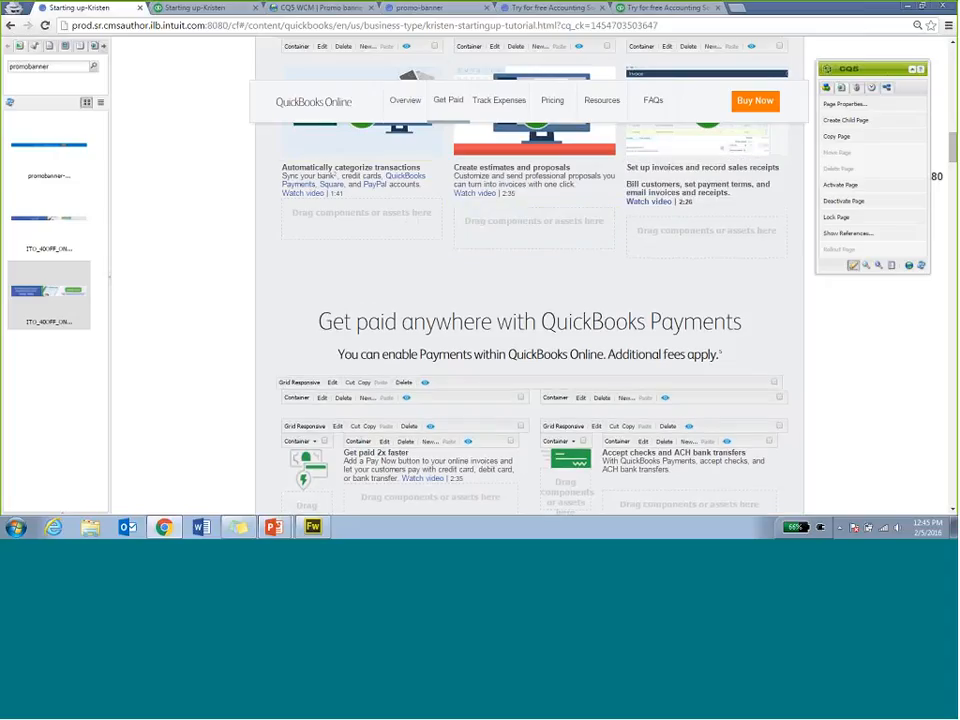
Step: Remove the bold from the "Bill customers" and "Watch video" lines of the "Set up invoices and record sales receipts" text and save it
right_click(658, 188)
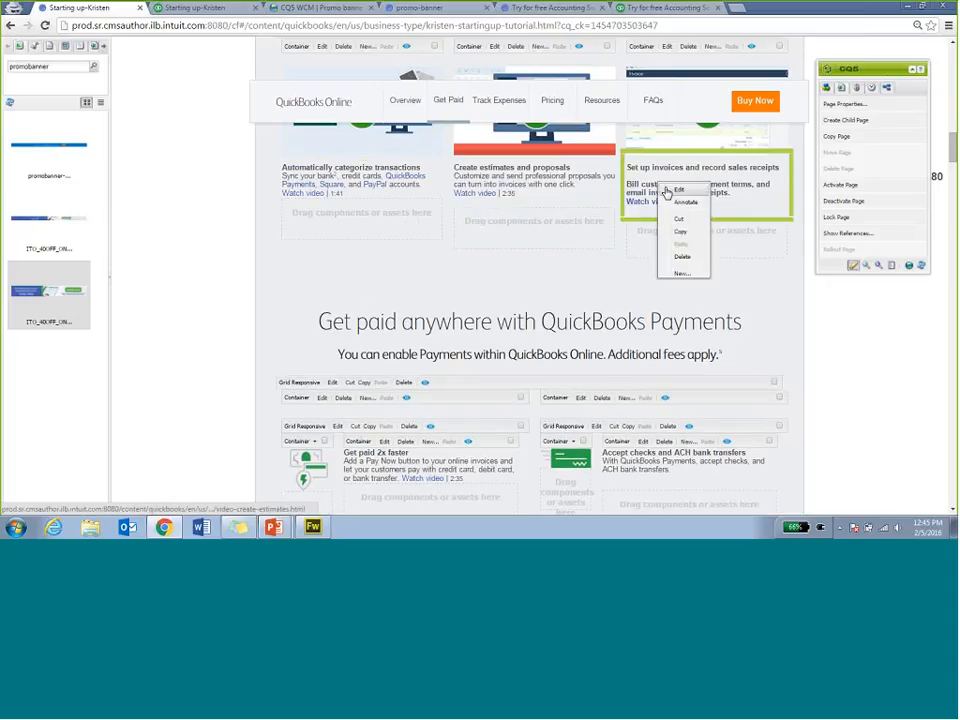
click(671, 189)
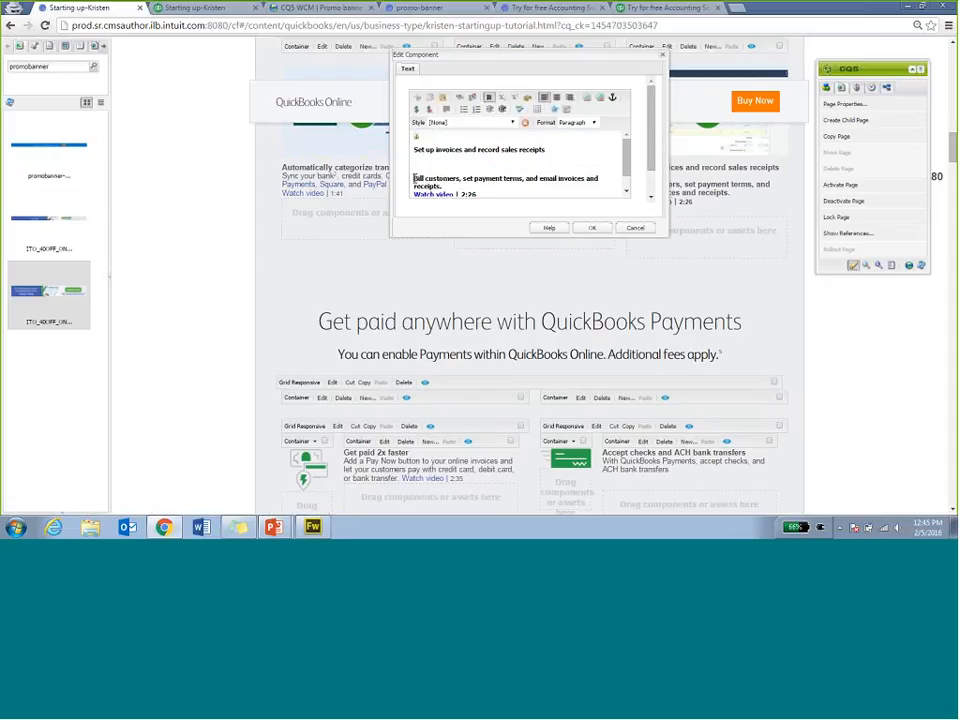
click(414, 178)
key(BackSpace)
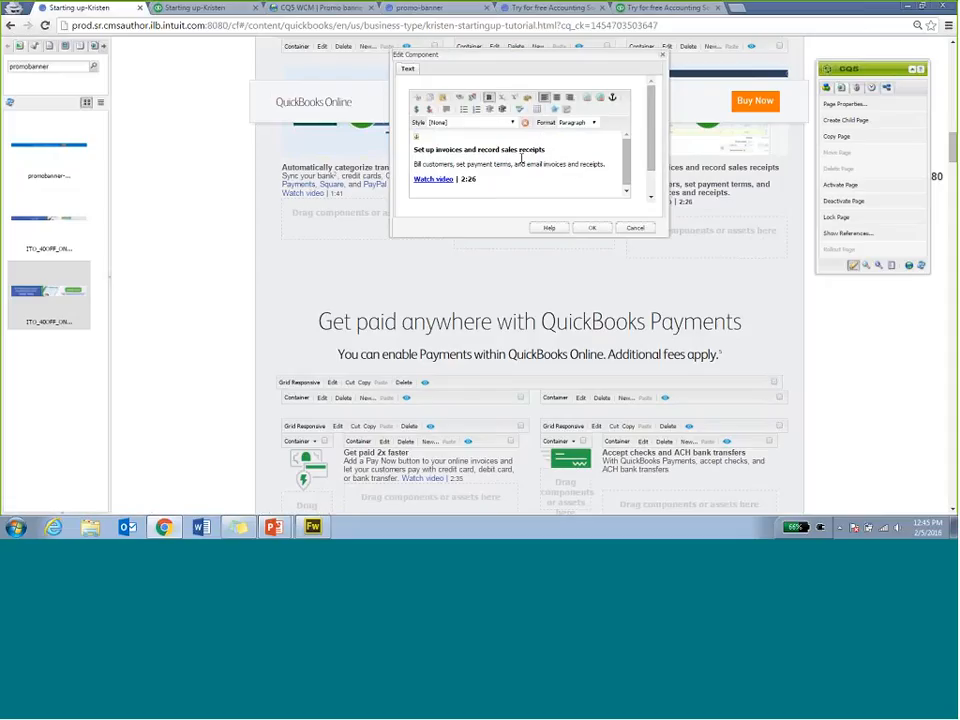
drag(484, 178, 411, 172)
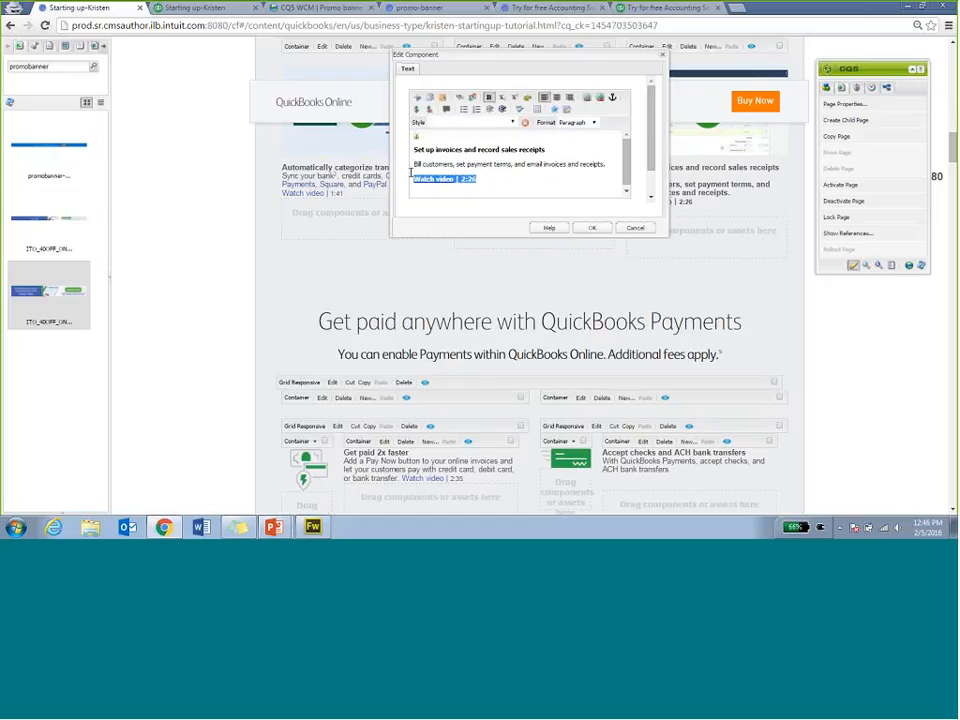
click(597, 228)
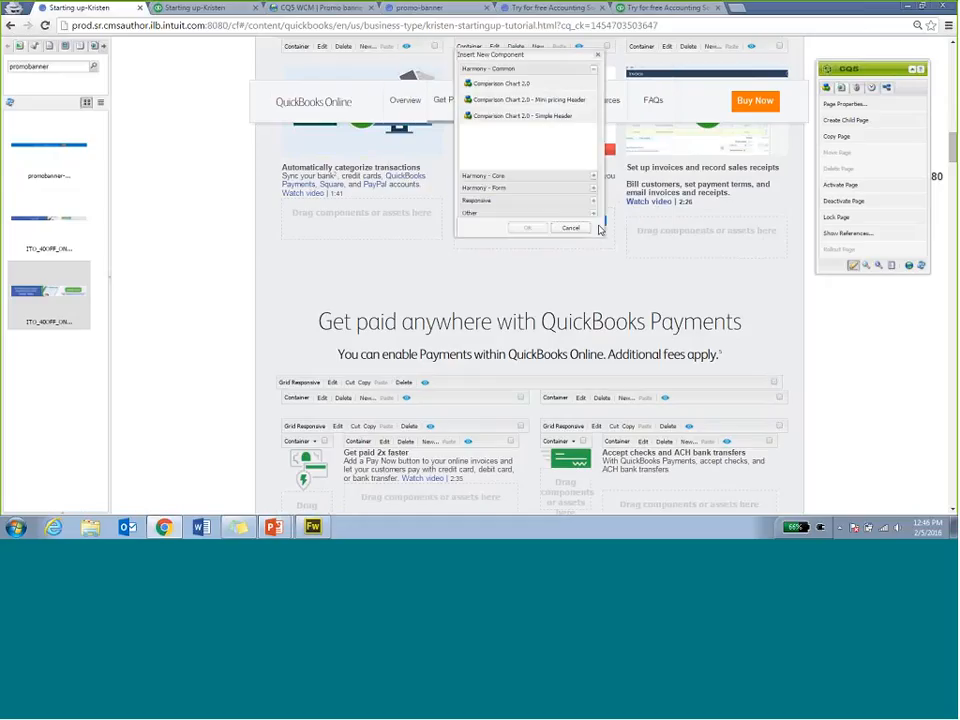
click(577, 228)
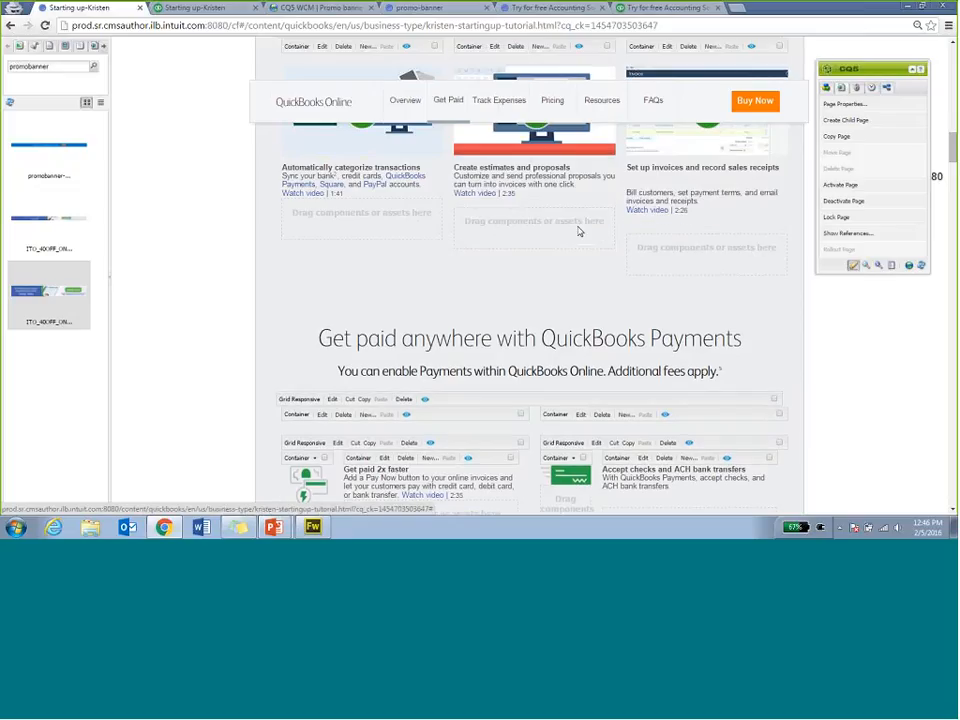
Step: Try to remove the blank line above "Bill customers" in the "Set up invoices and record sales receipts" text, then undo the saved change
right_click(652, 207)
click(667, 211)
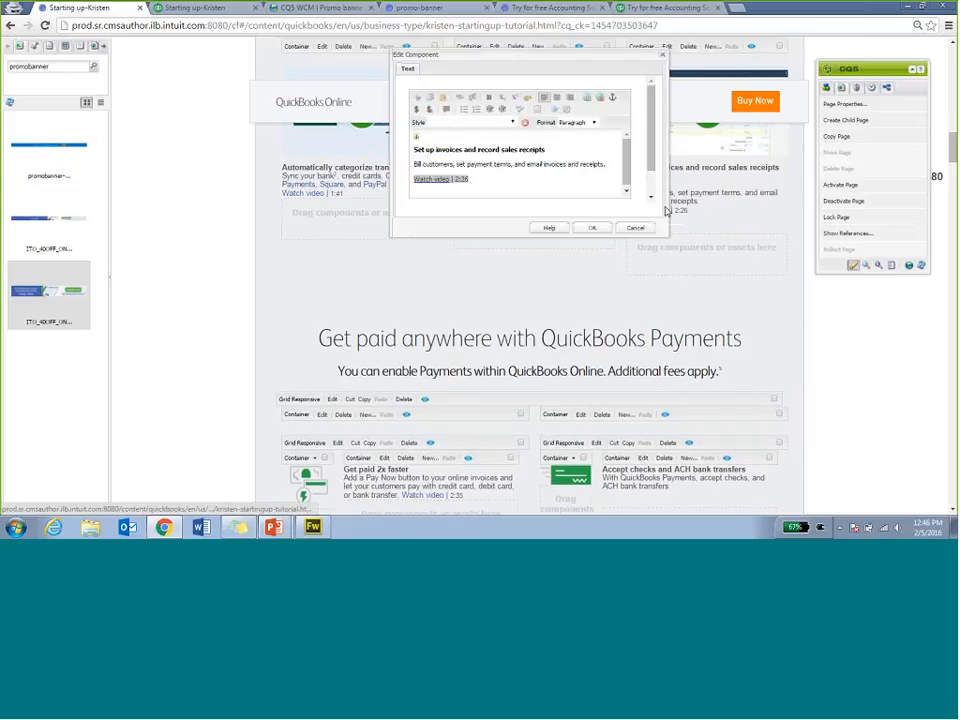
click(414, 163)
key(Return)
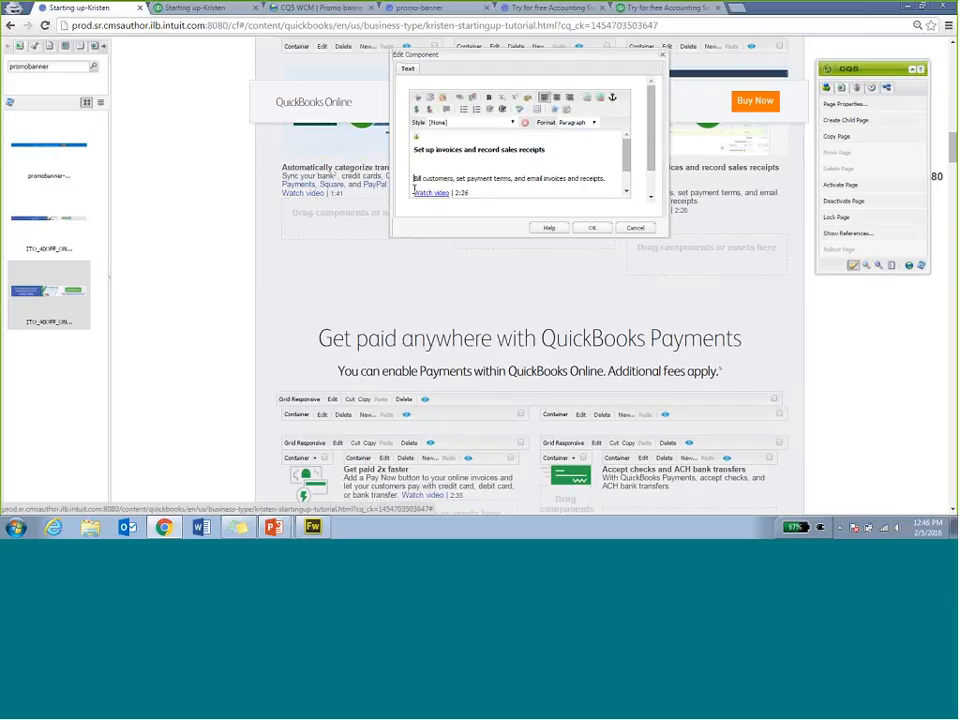
key(BackSpace)
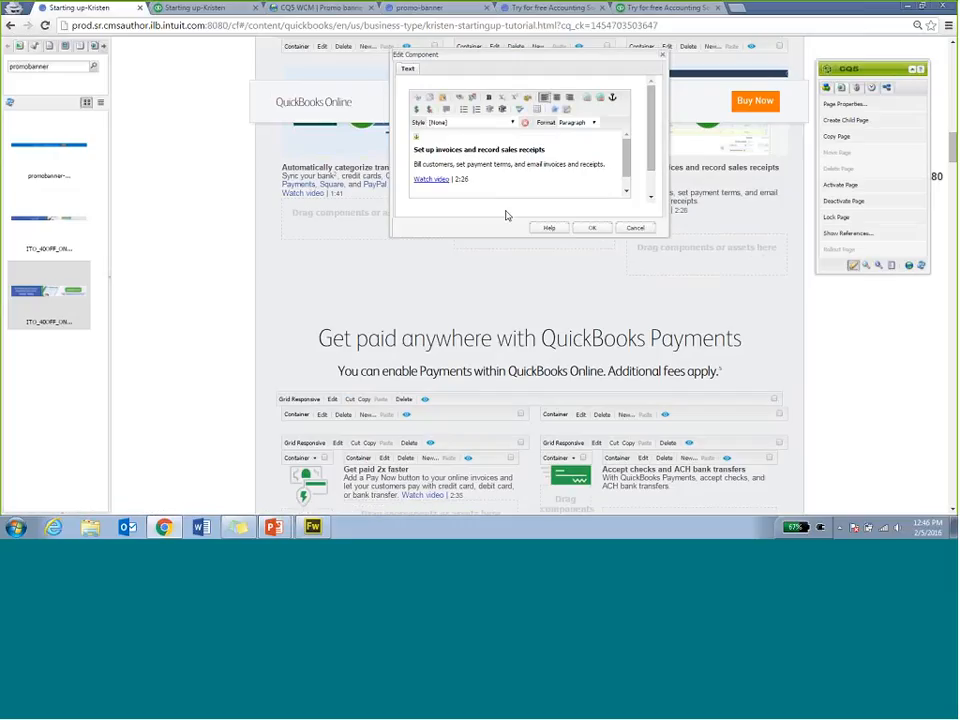
click(591, 228)
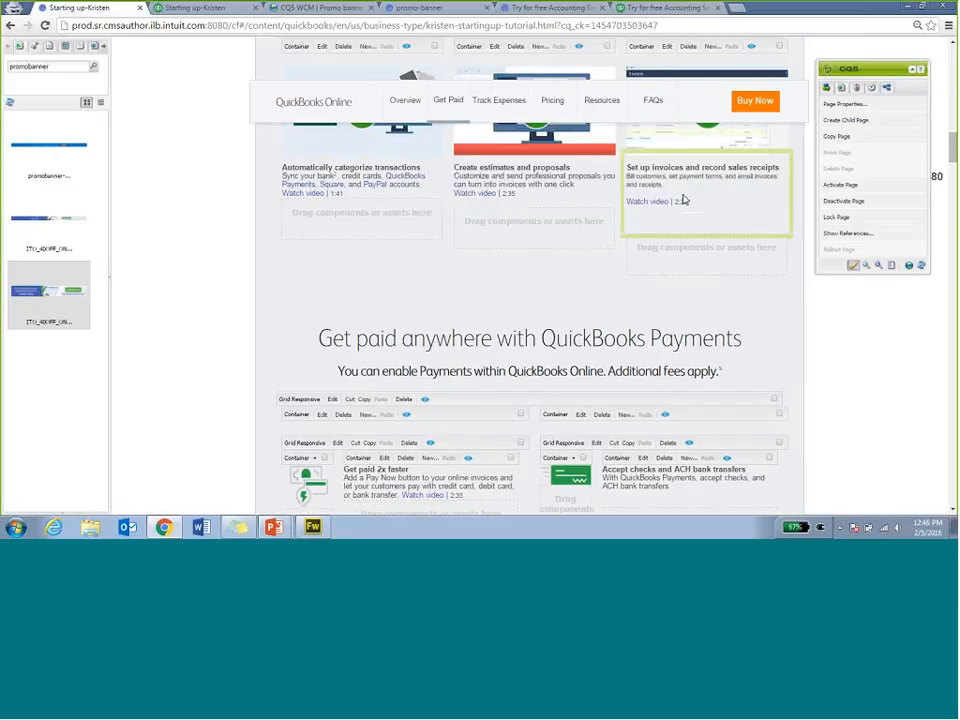
key(ctrl+z)
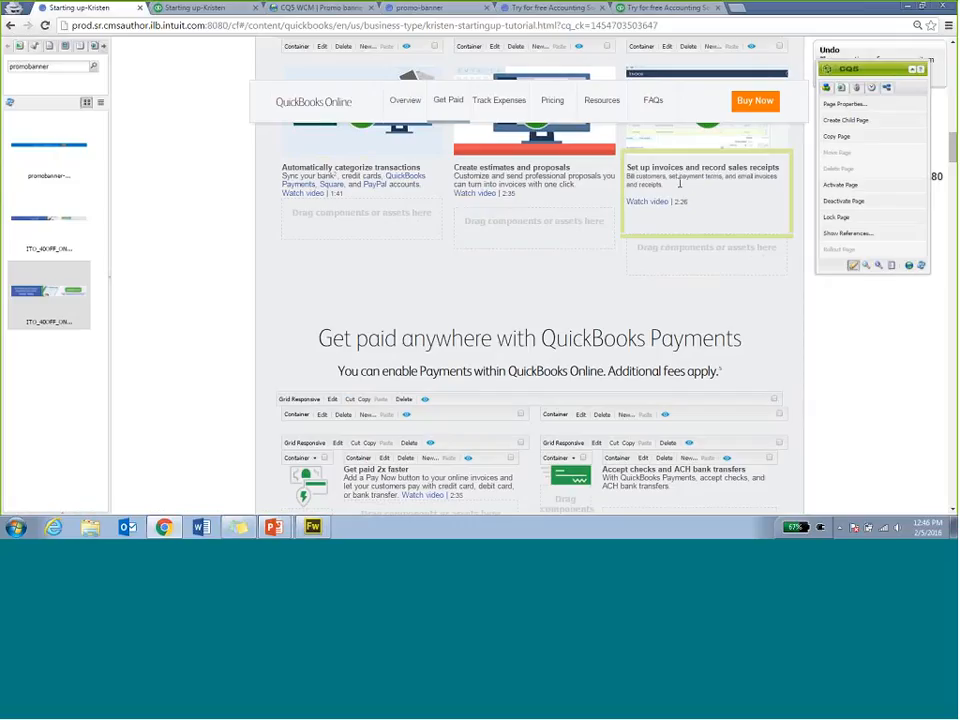
Step: Go back in the browser history and reload the authoring page
right_click(666, 208)
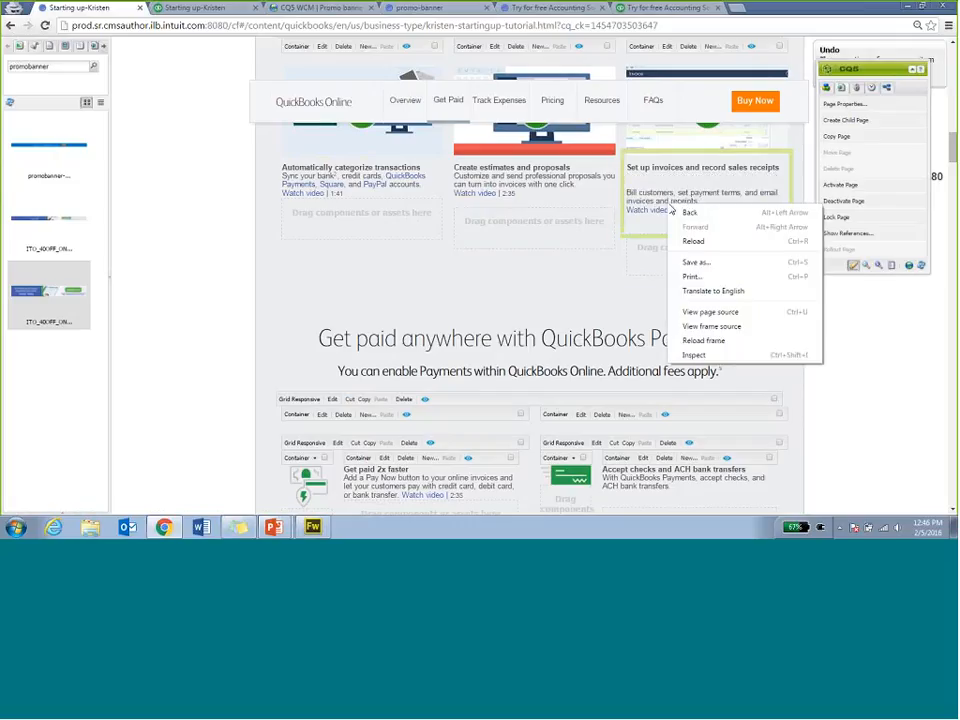
click(680, 212)
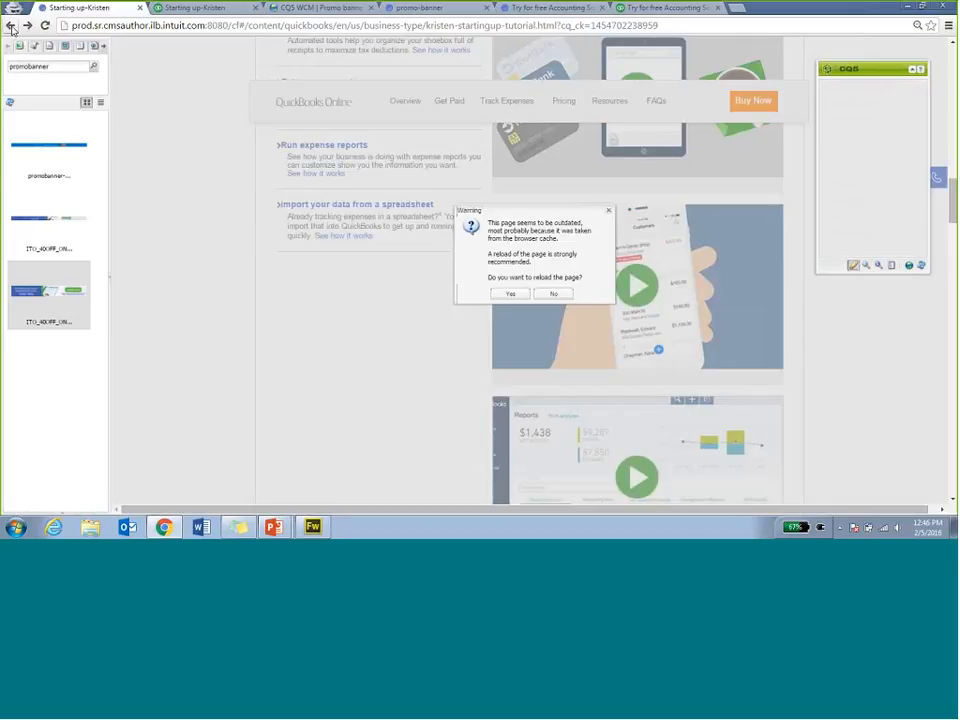
click(12, 30)
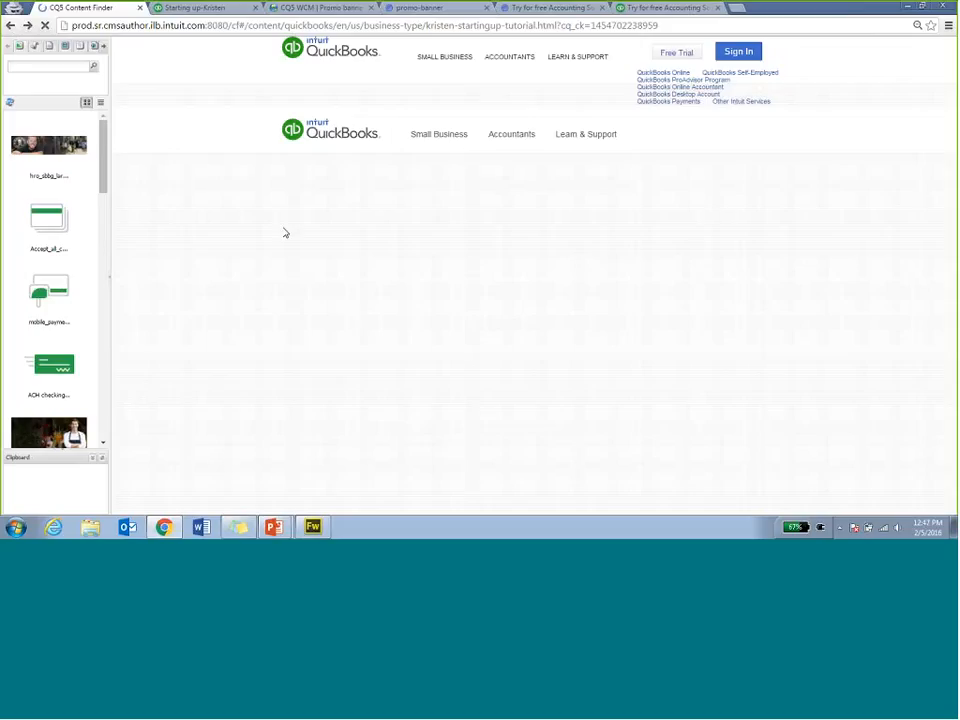
Step: Delete the empty bold paragraph below the heading in the source of the "Set up invoices and record sales receipts" text and save it
scroll(283, 229, down, 10)
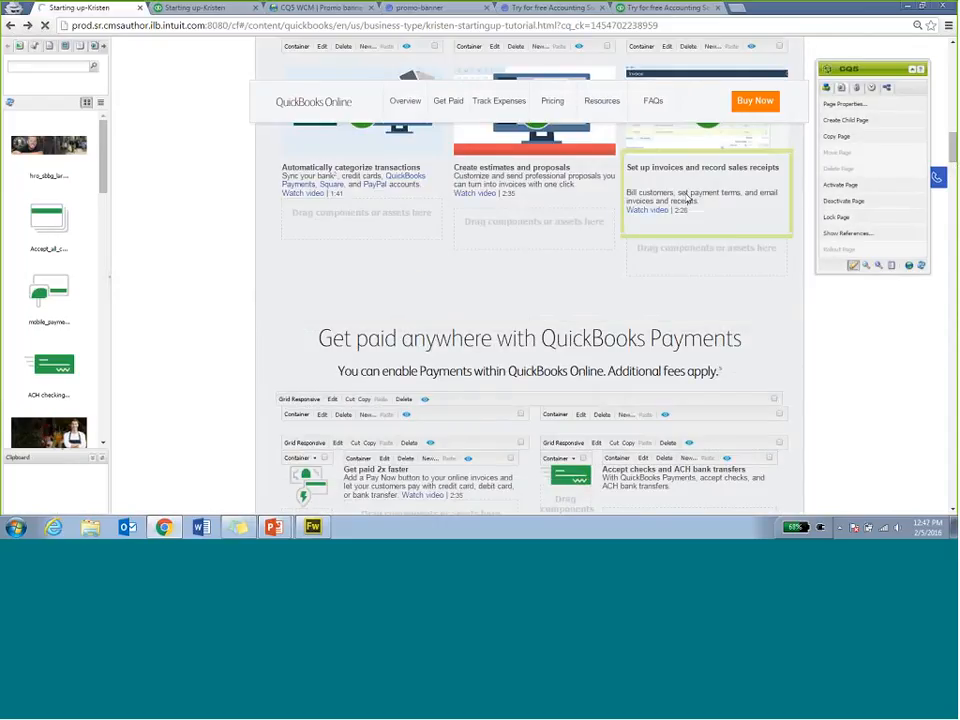
right_click(686, 198)
click(705, 201)
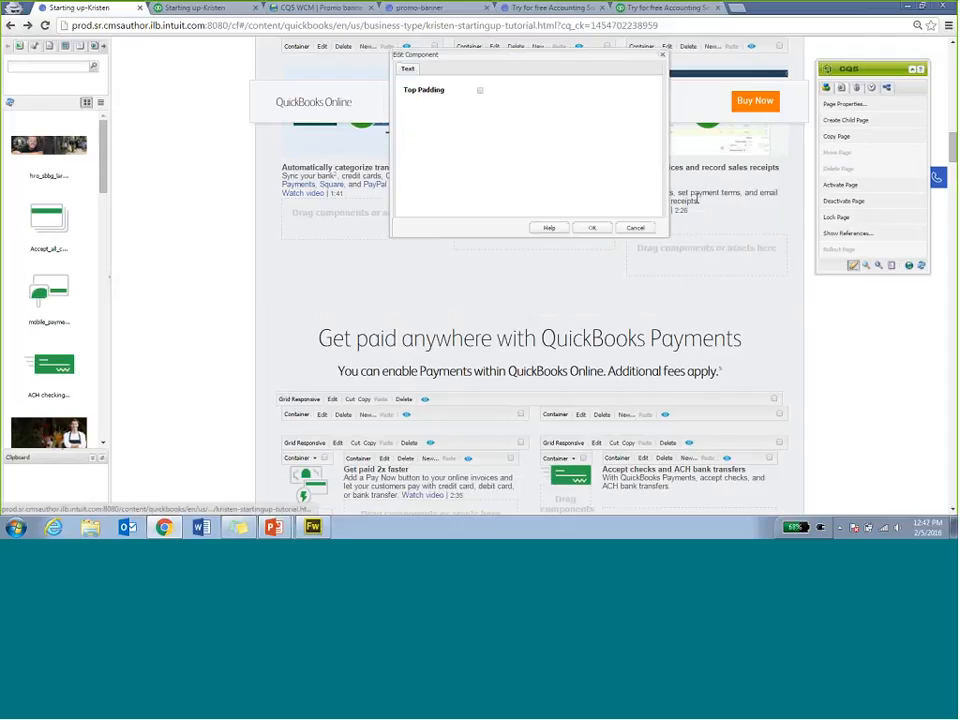
click(567, 108)
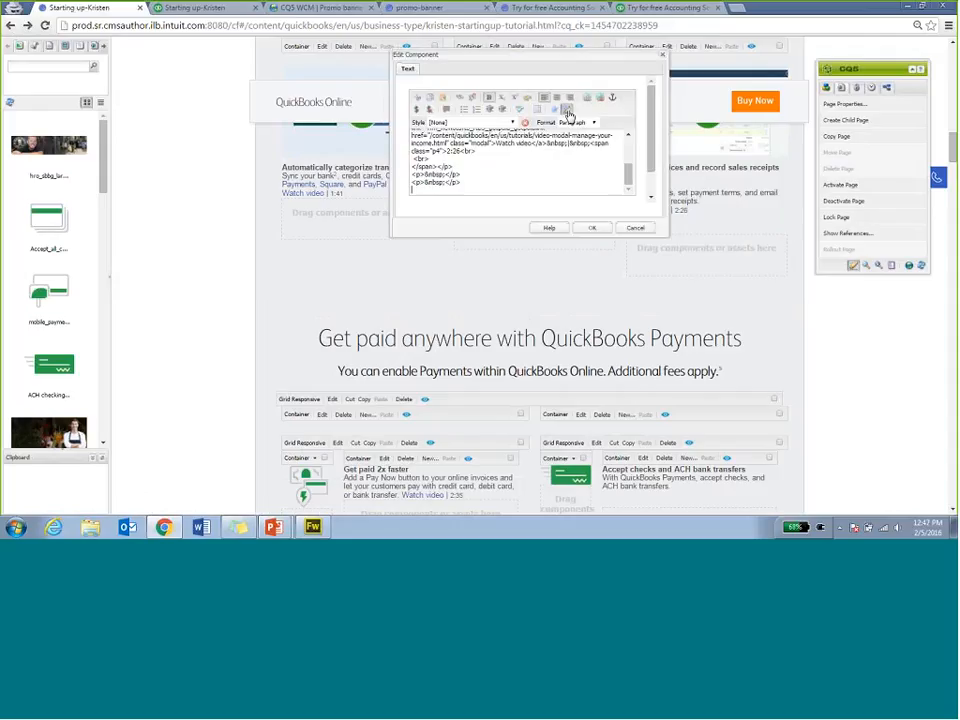
scroll(631, 179, up, 10)
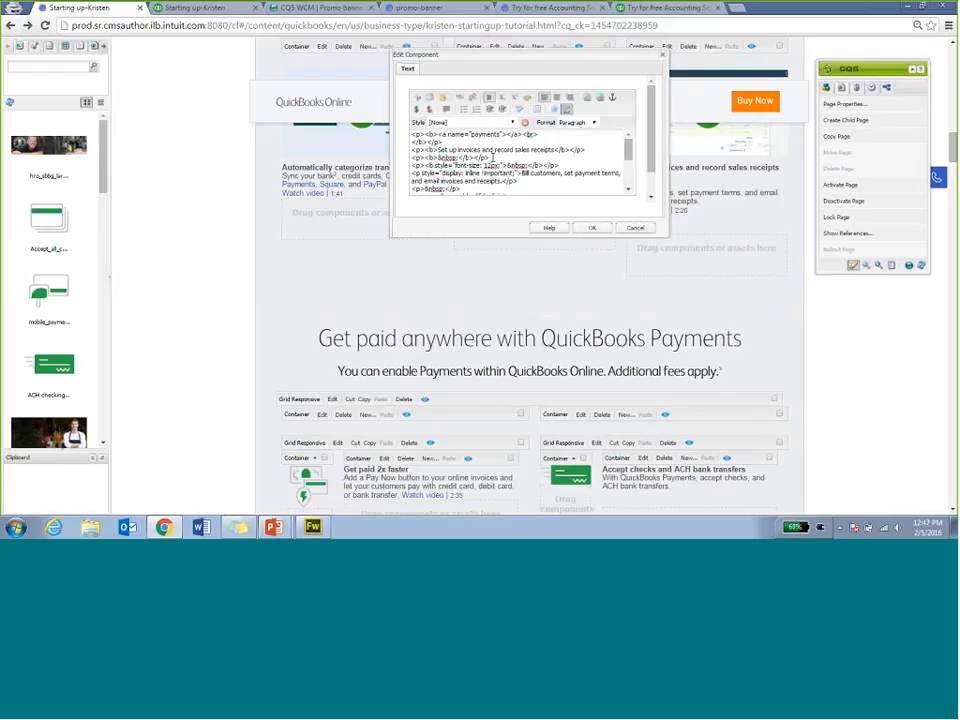
drag(492, 157, 399, 159)
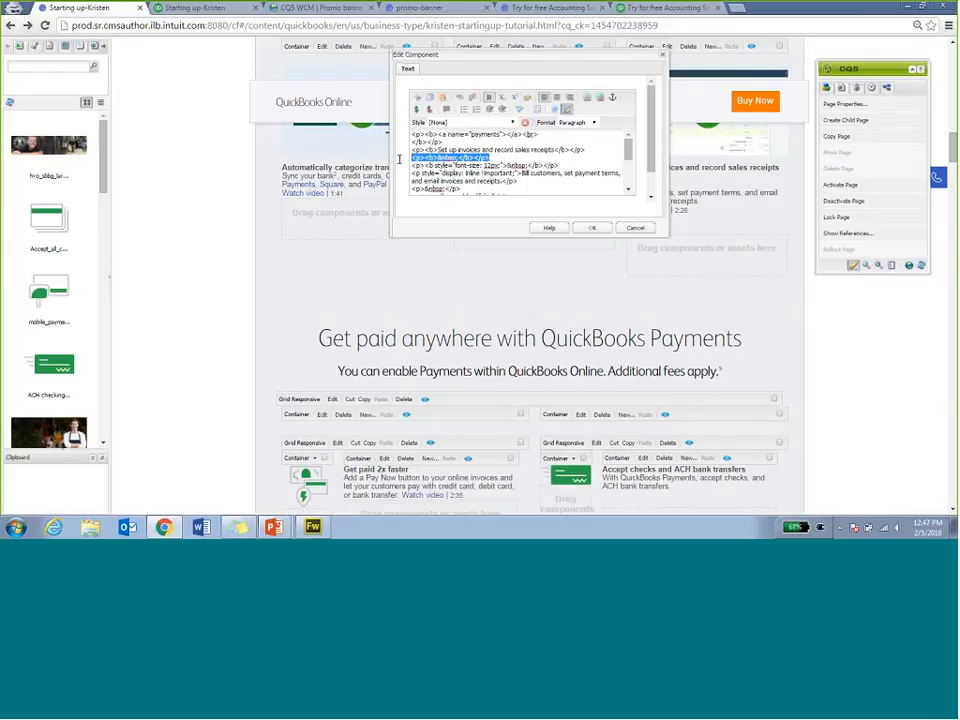
key(BackSpace)
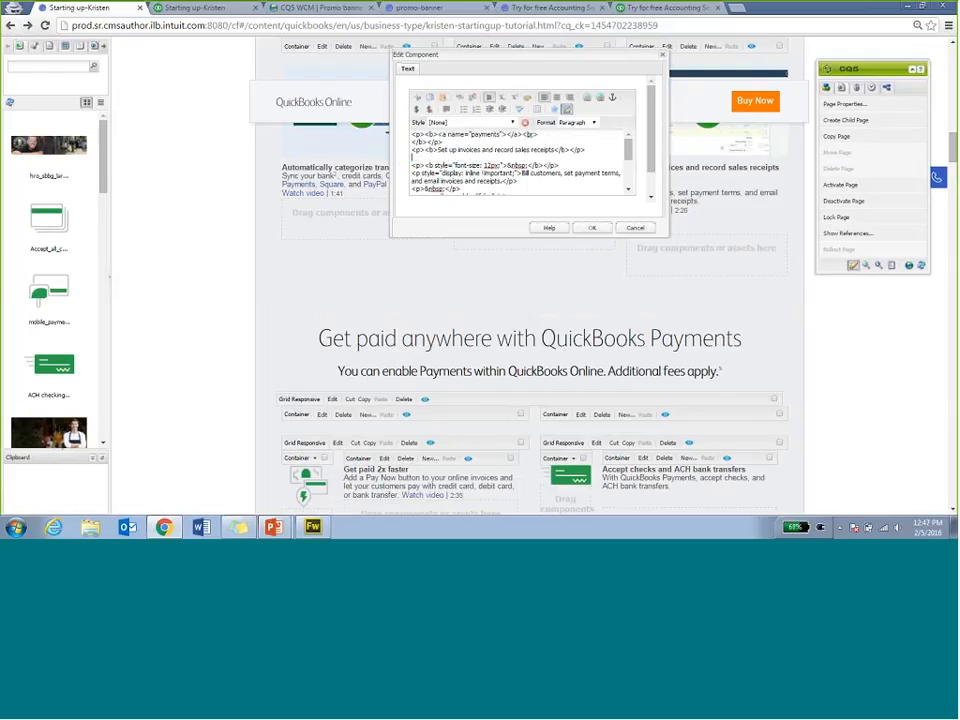
click(567, 109)
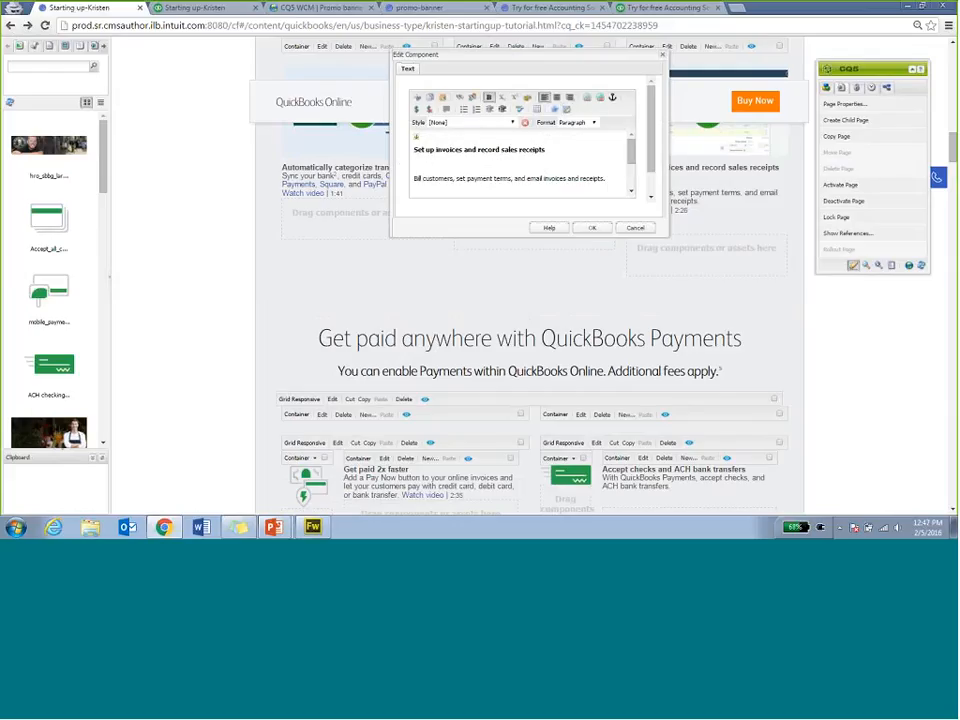
click(594, 228)
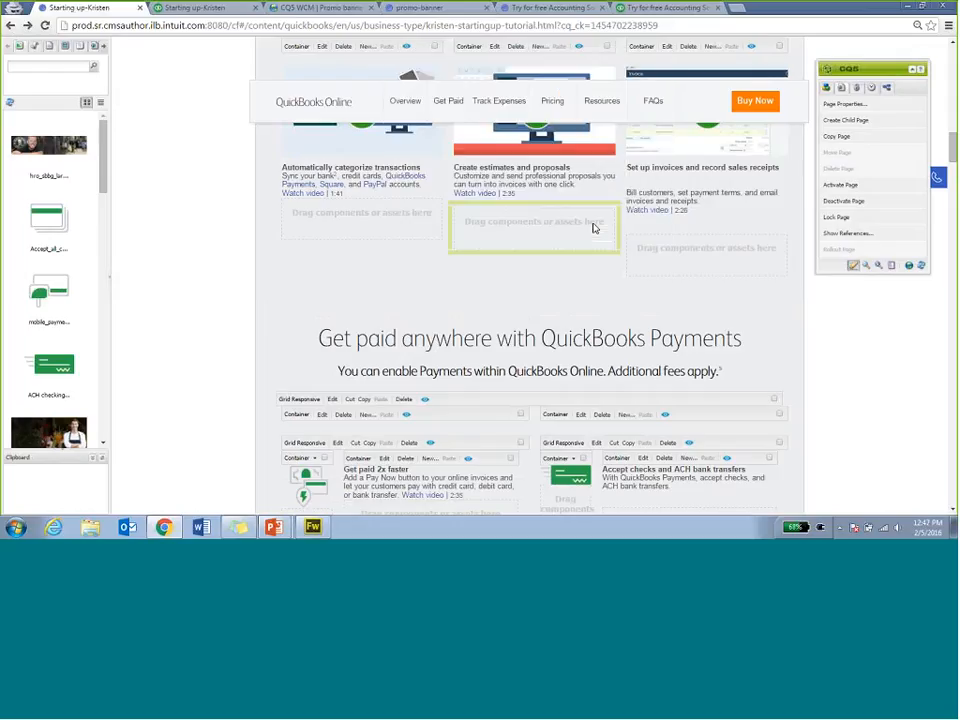
Step: Review the spacing of the "Set up invoices and record sales receipts" text in its editor and close it without changes
right_click(716, 196)
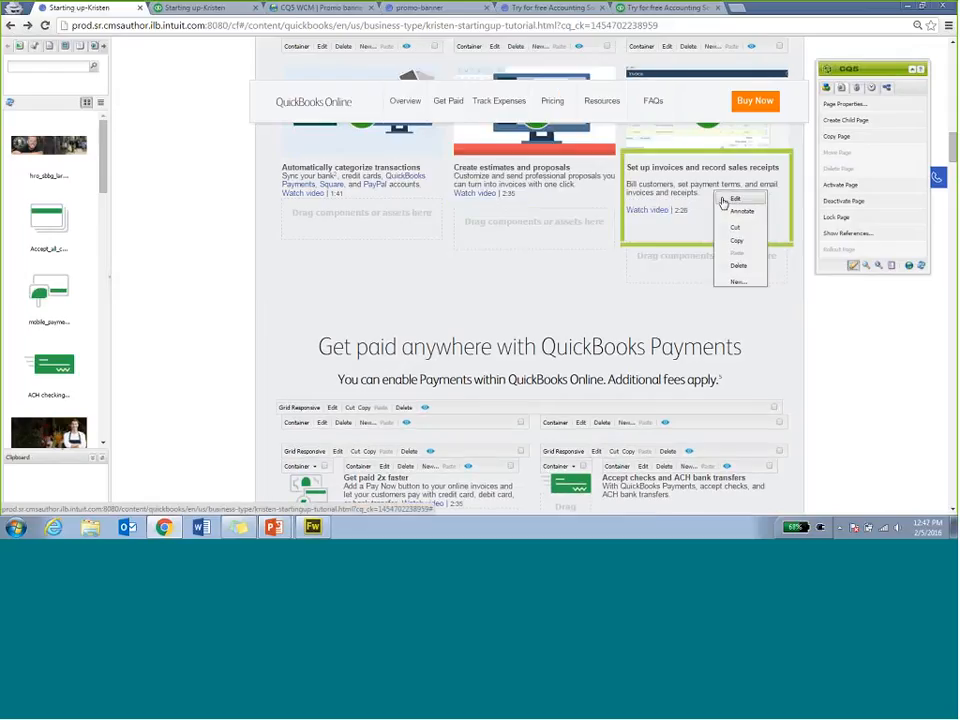
click(724, 201)
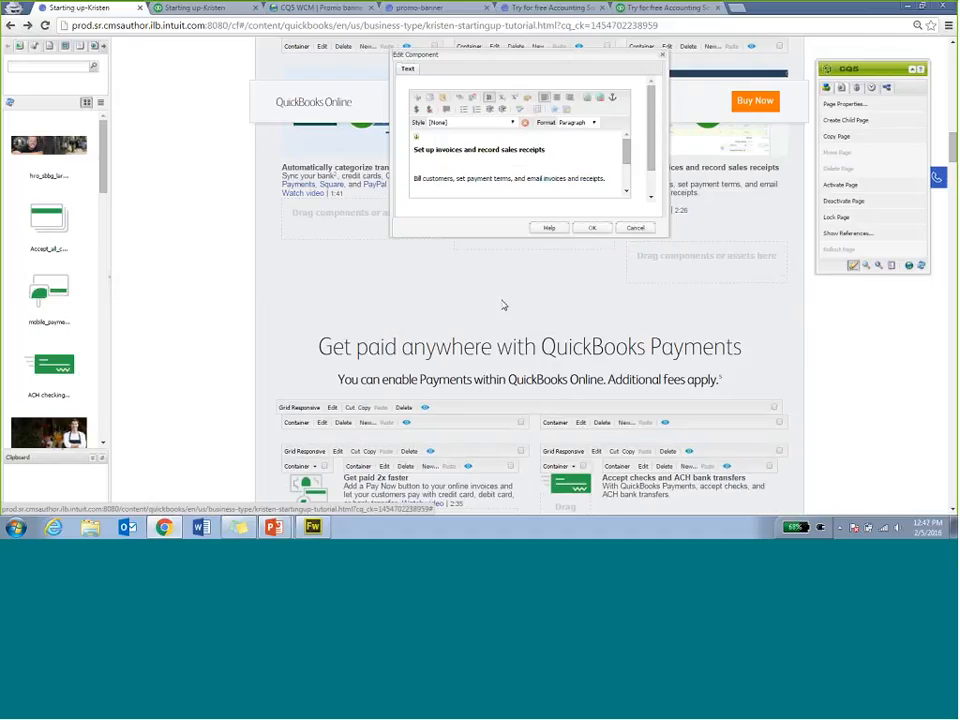
click(638, 228)
Step: Replace the old preview with a new preview of the page and examine where the QuickBooks Payments link lands
click(879, 267)
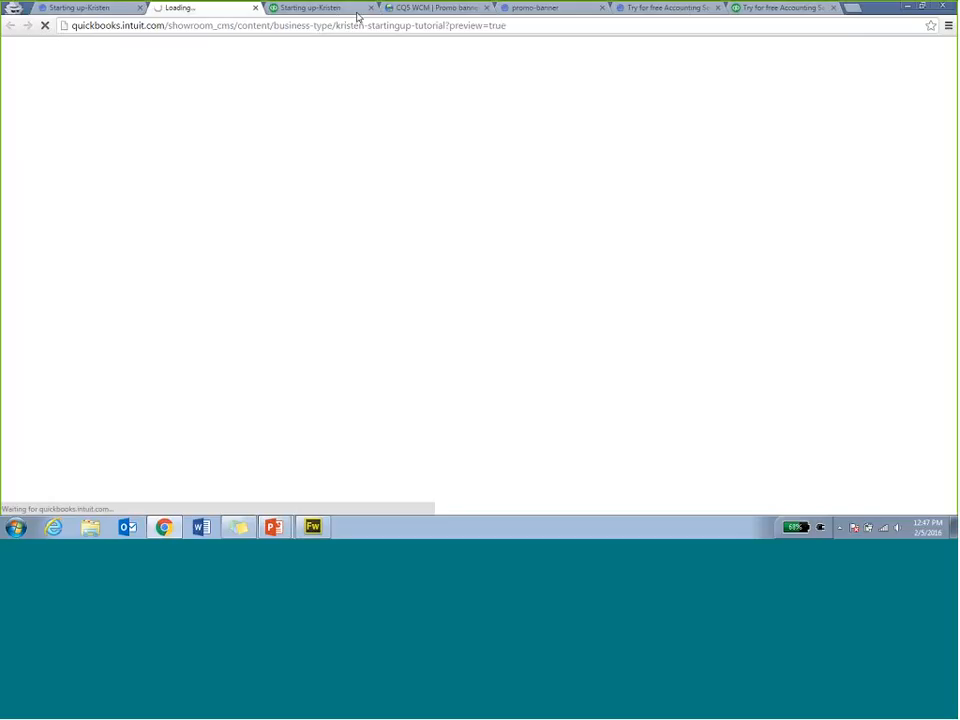
click(370, 8)
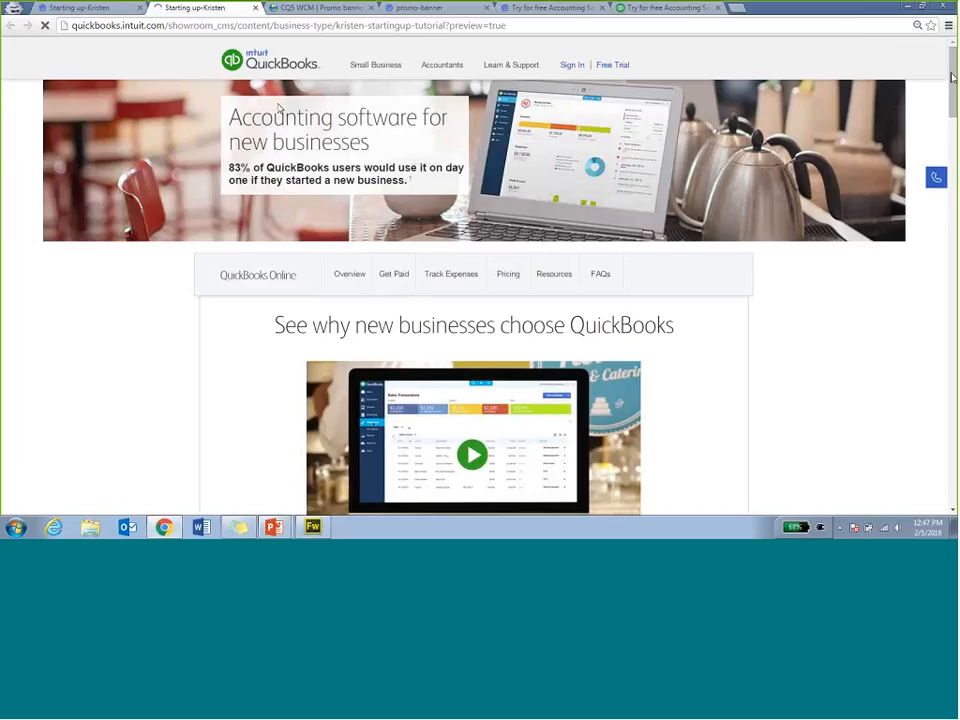
scroll(474, 300, down, 4)
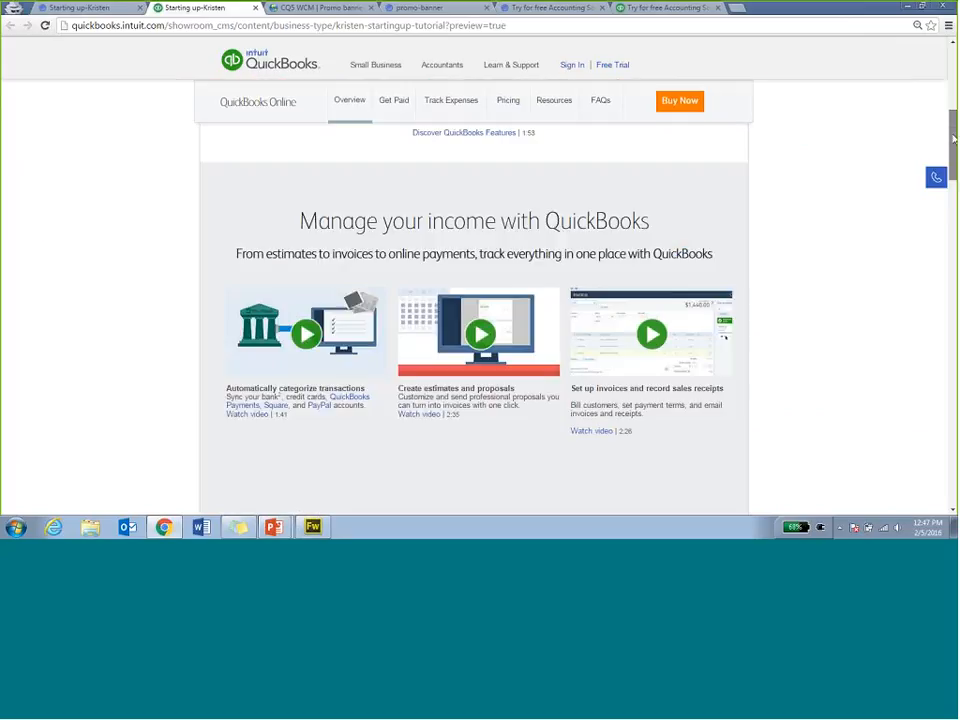
scroll(474, 300, up, 3)
scroll(474, 300, down, 3)
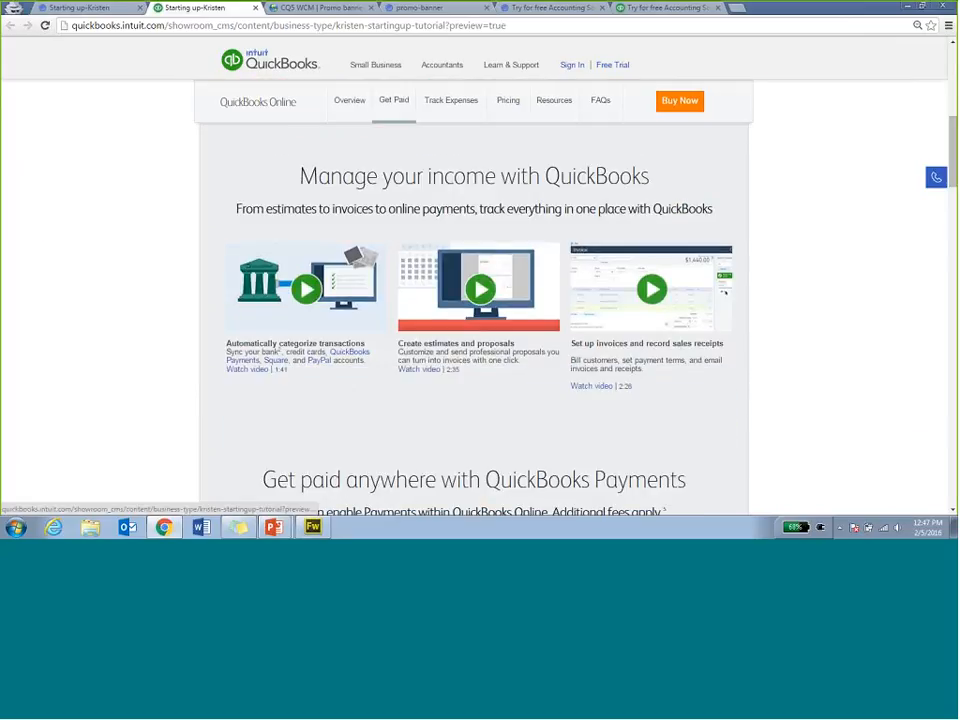
scroll(354, 356, down, 3)
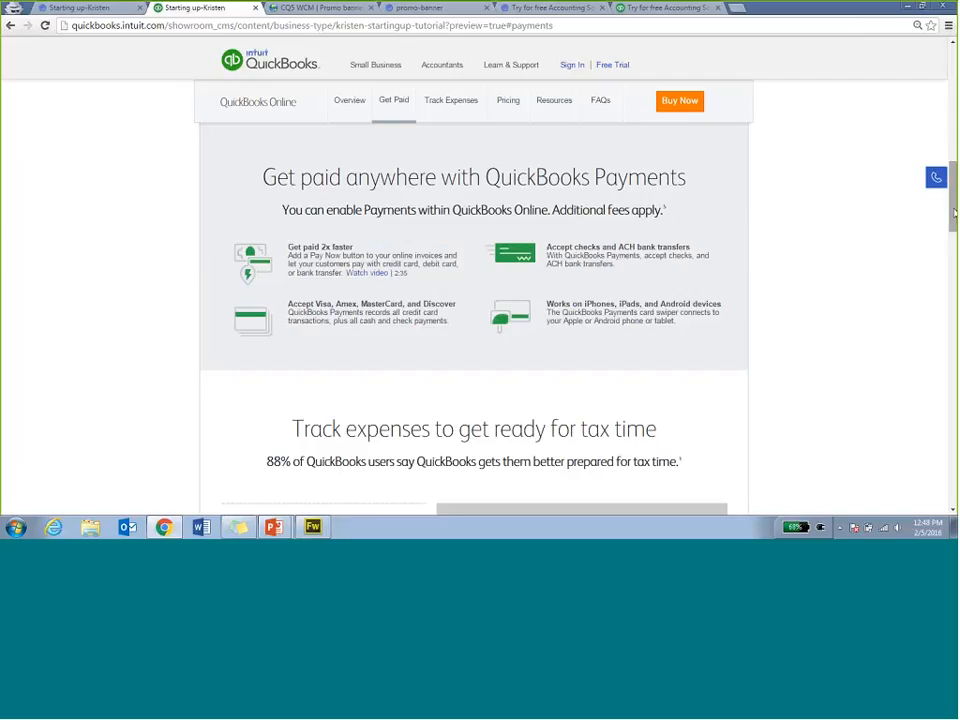
Step: Check where the Track Expenses navigation link lands in the preview and examine the matching section on the authoring page
click(458, 108)
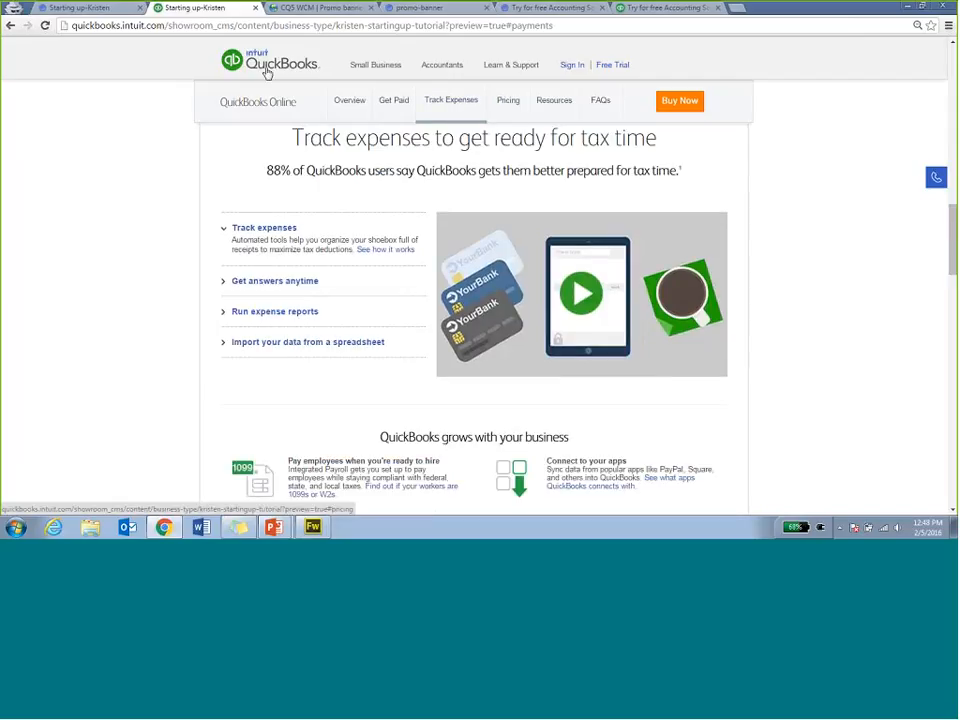
click(92, 11)
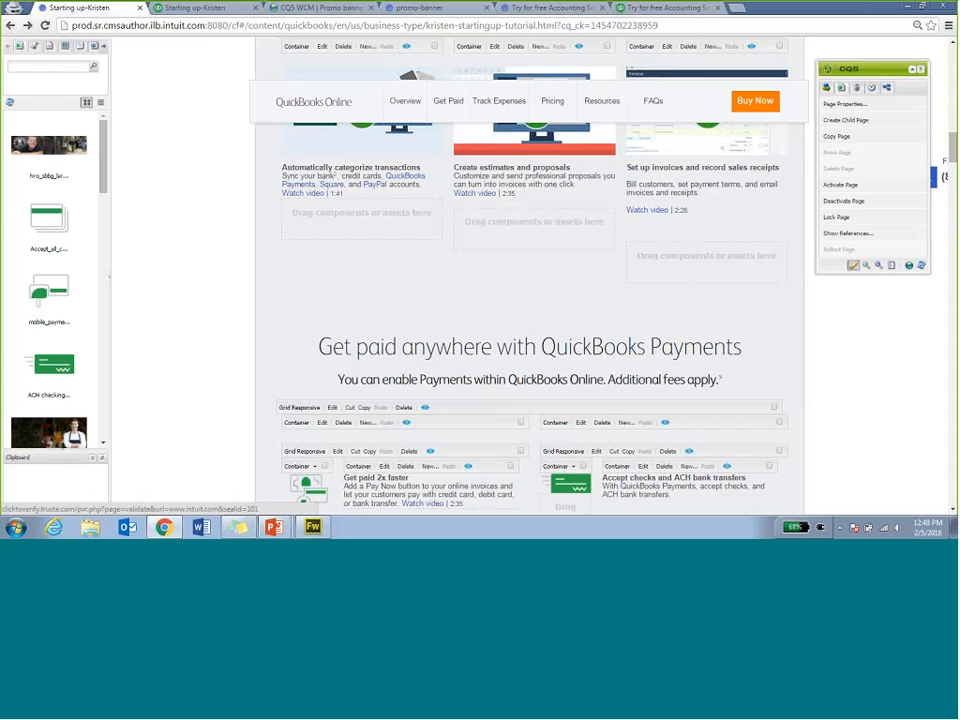
scroll(530, 350, down, 5)
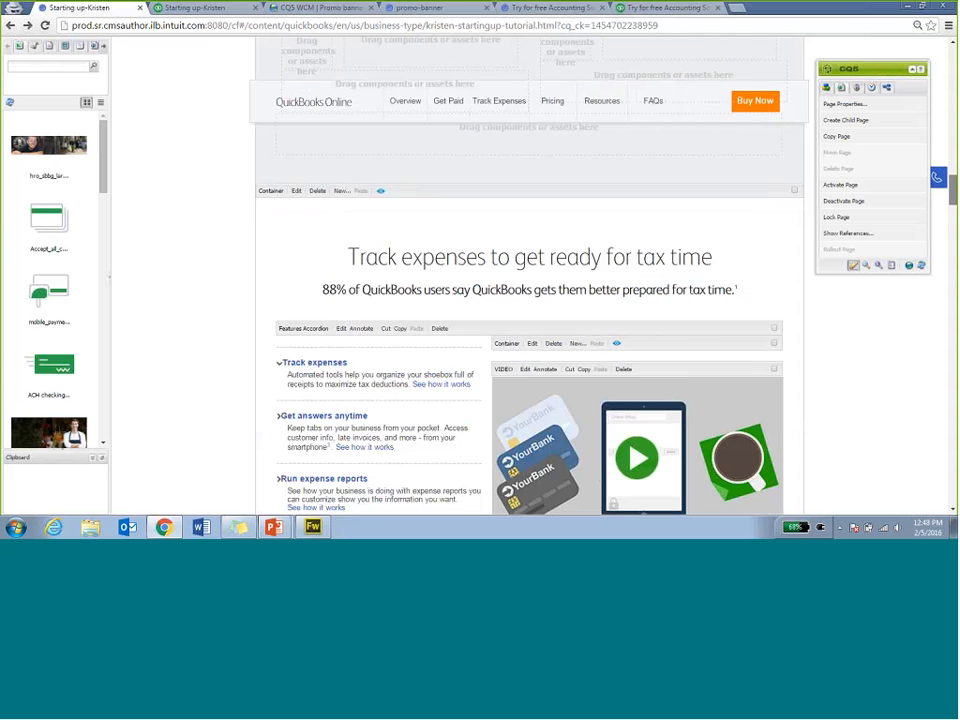
scroll(530, 350, down, 2)
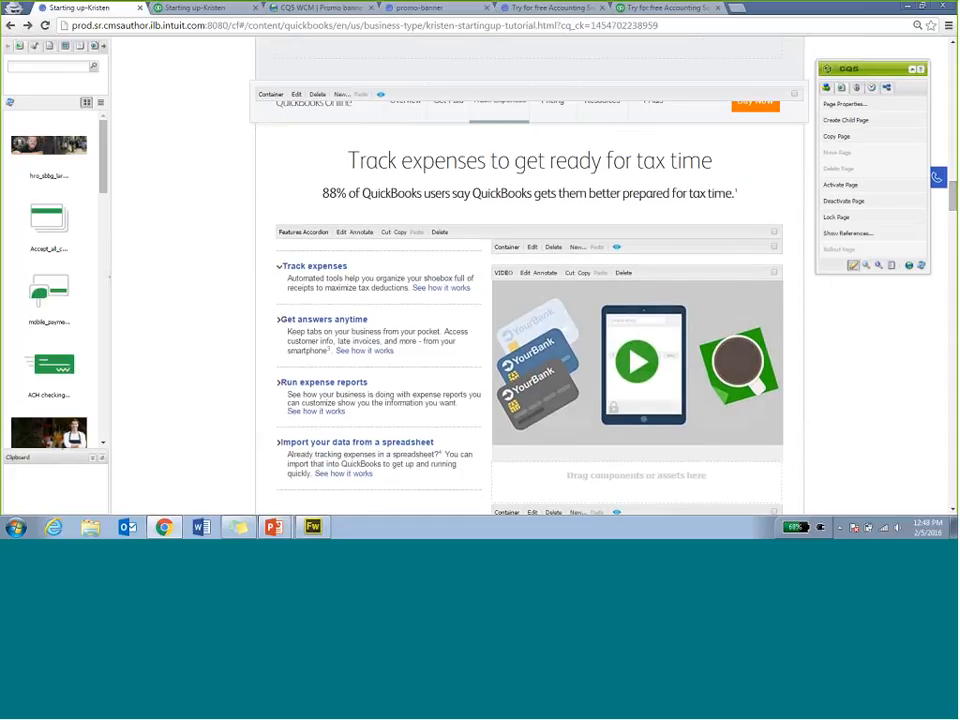
Step: Switch to the "Scheduling and Anchor Tags" PowerPoint presentation and review slide 8 on what goes wrong with anchor tags
mouse_move(279, 530)
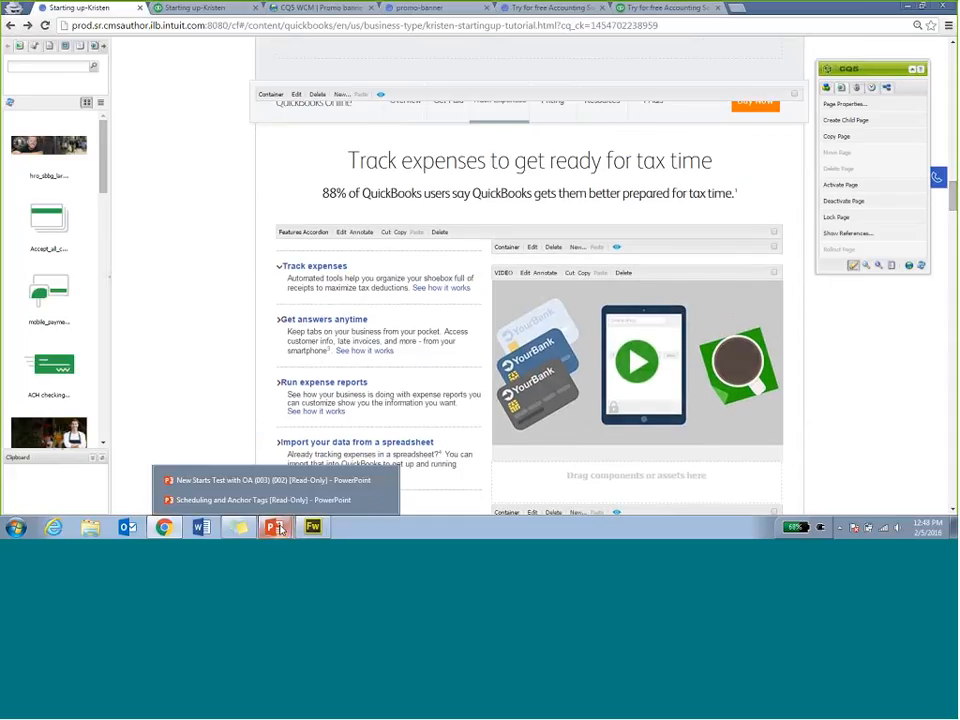
click(280, 506)
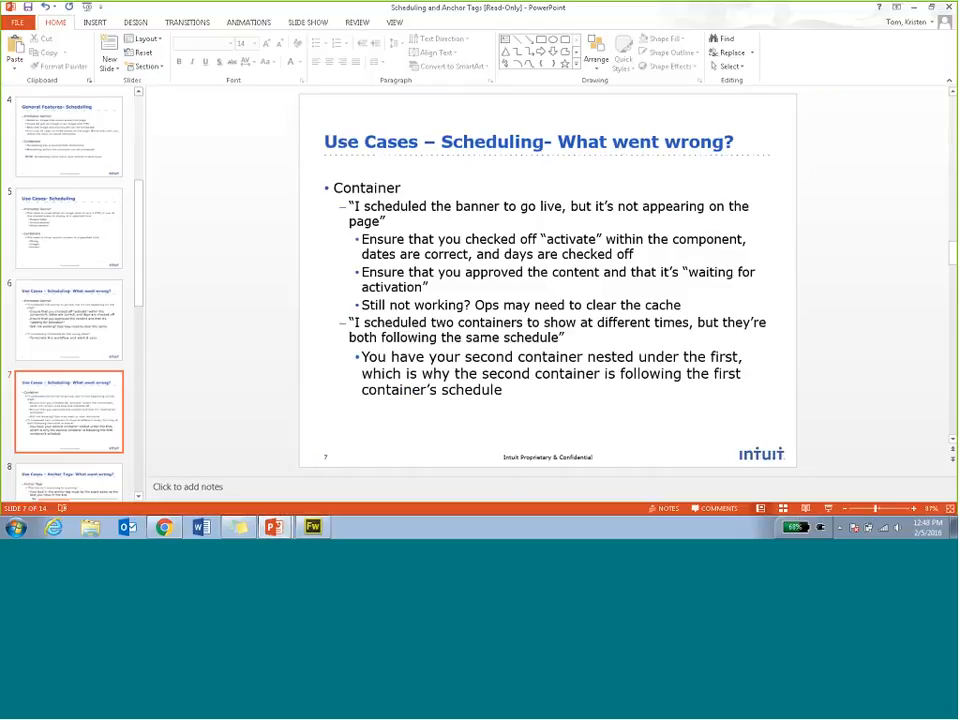
click(62, 487)
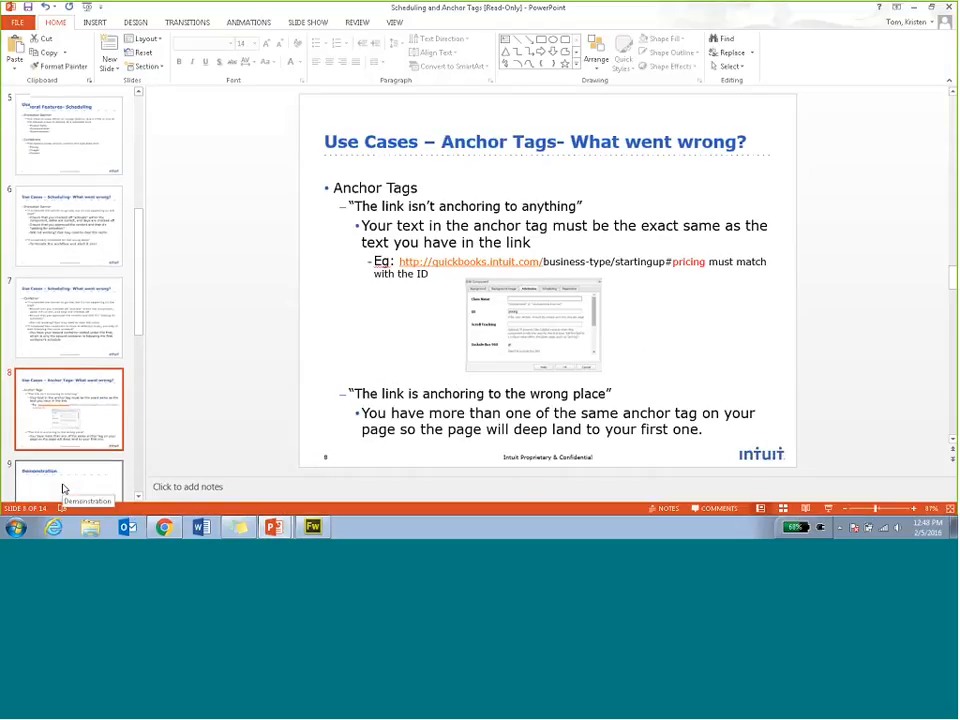
click(63, 489)
key(Up)
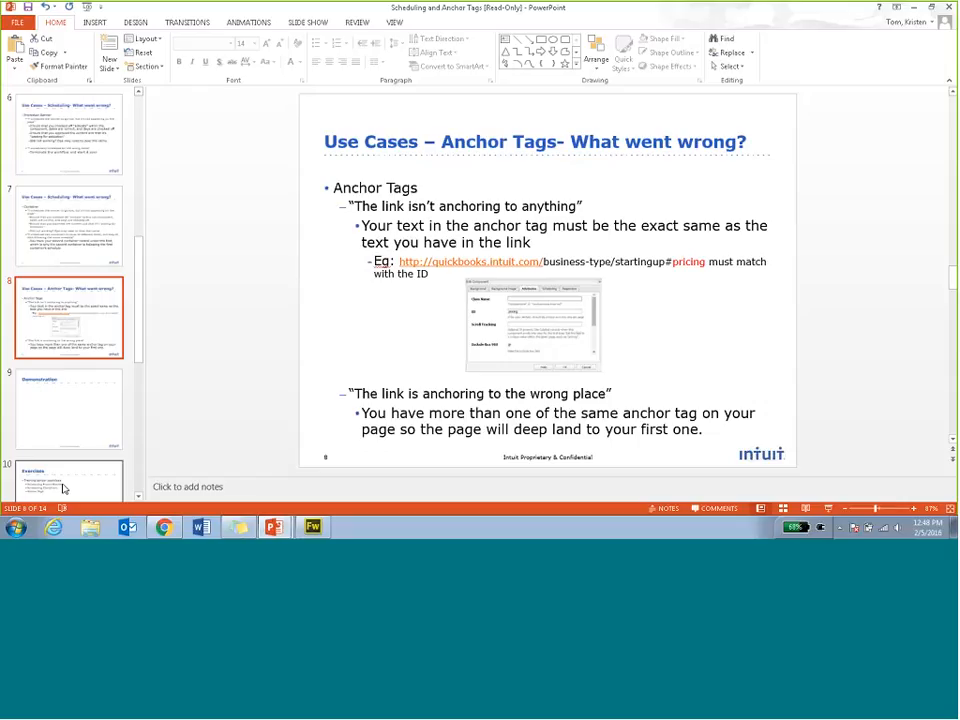
Step: Return to Chrome and start a Request for Activation workflow on the free accounting software authoring page
click(168, 528)
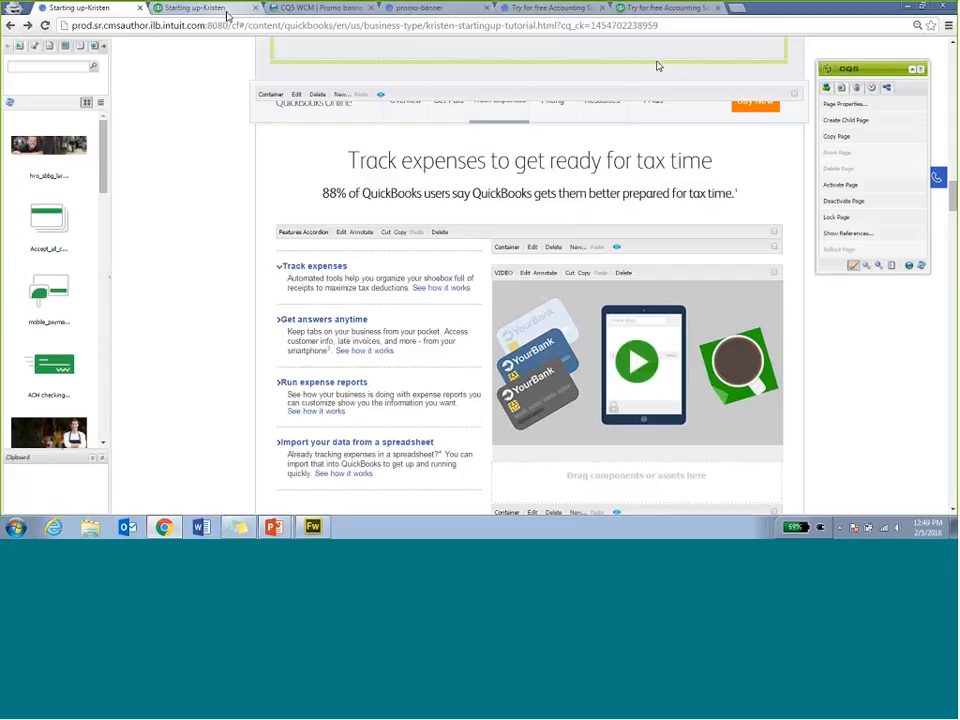
click(580, 10)
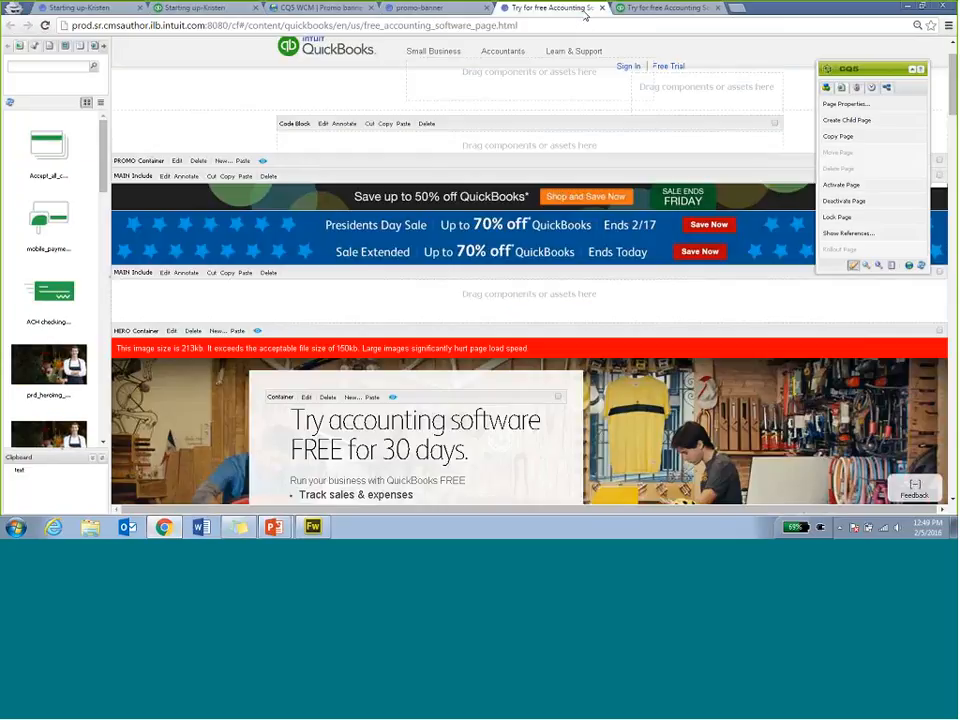
click(662, 8)
click(590, 12)
click(871, 88)
click(871, 125)
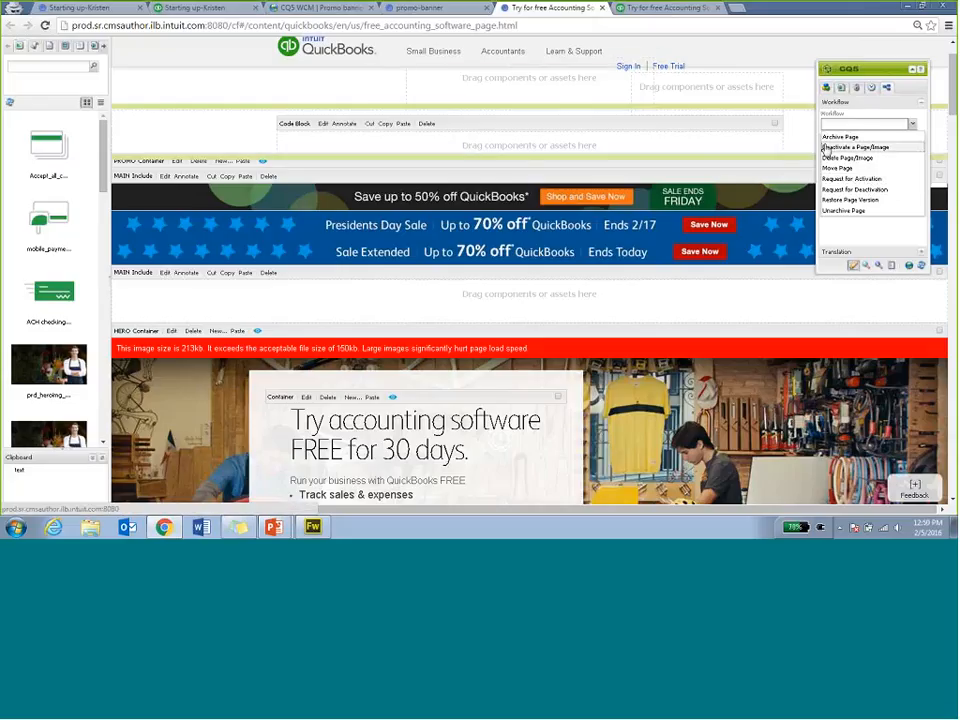
click(850, 179)
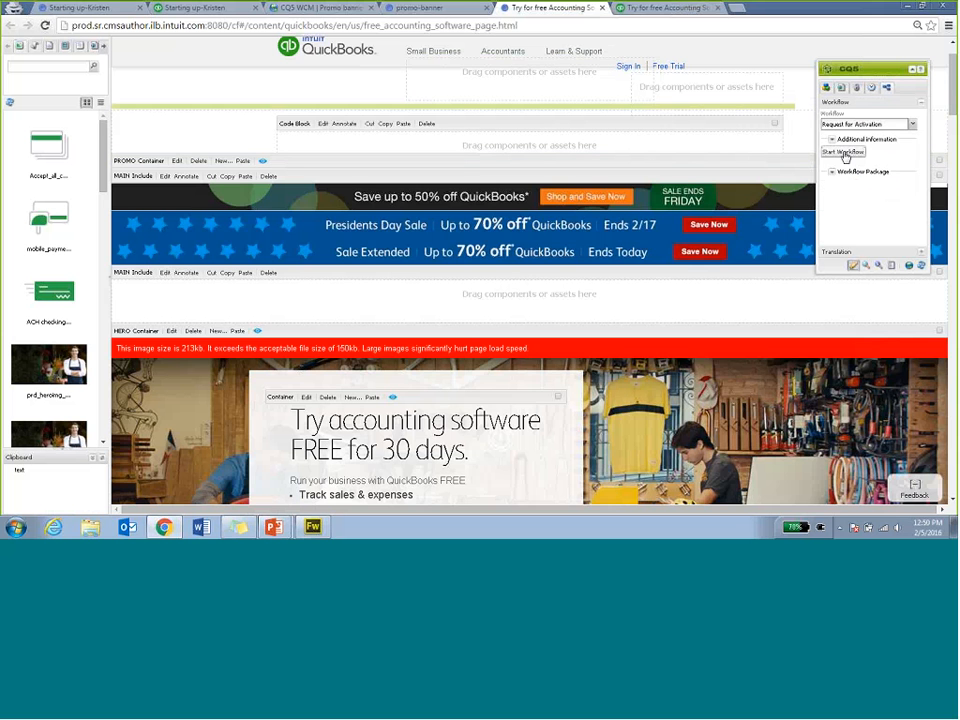
click(843, 153)
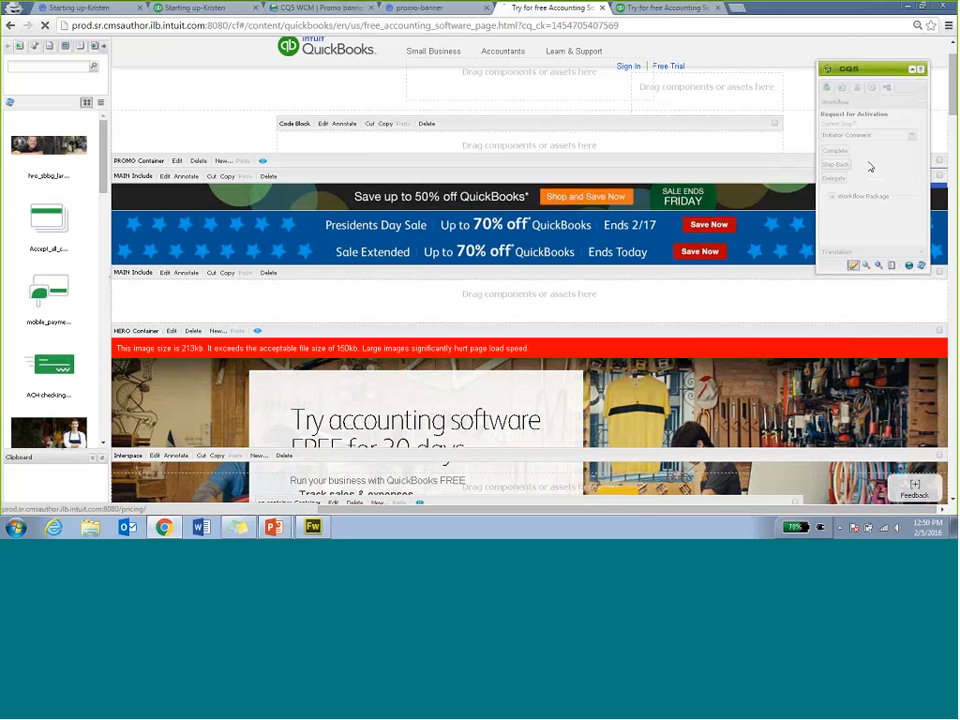
Step: Fill in the work item completion with publish date 02/08/16 and time 12:00 AM, and cancel it without submitting
click(842, 152)
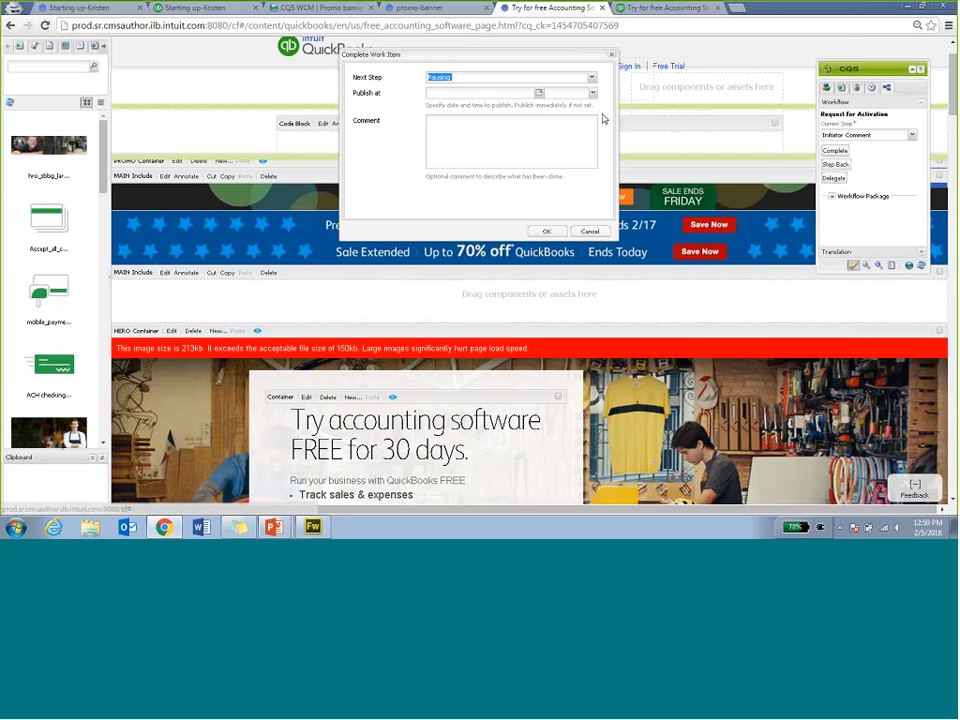
click(540, 94)
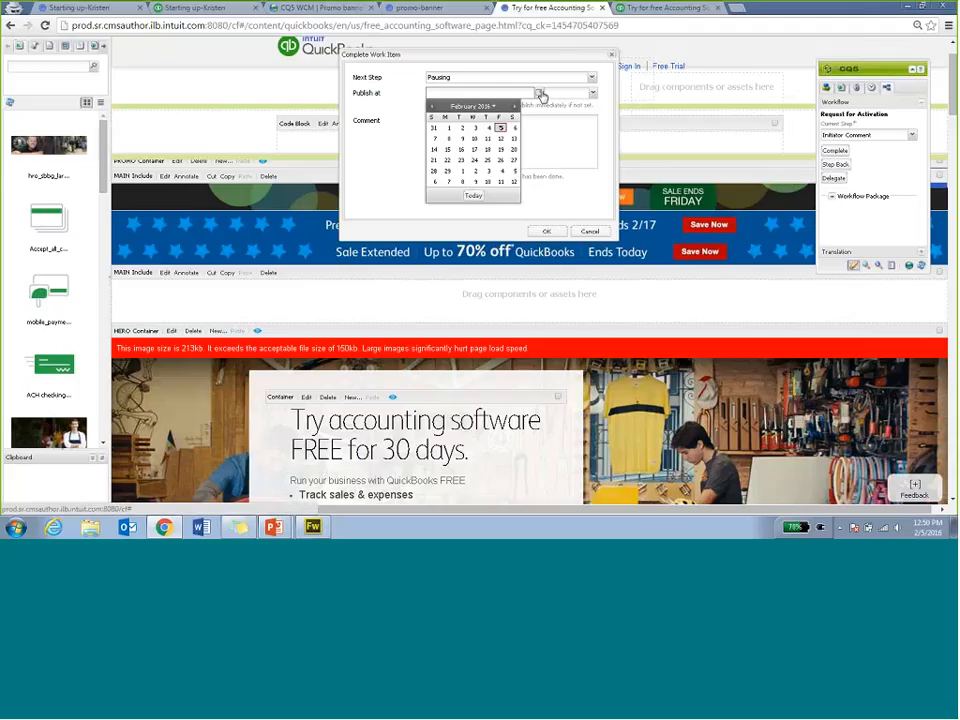
click(540, 94)
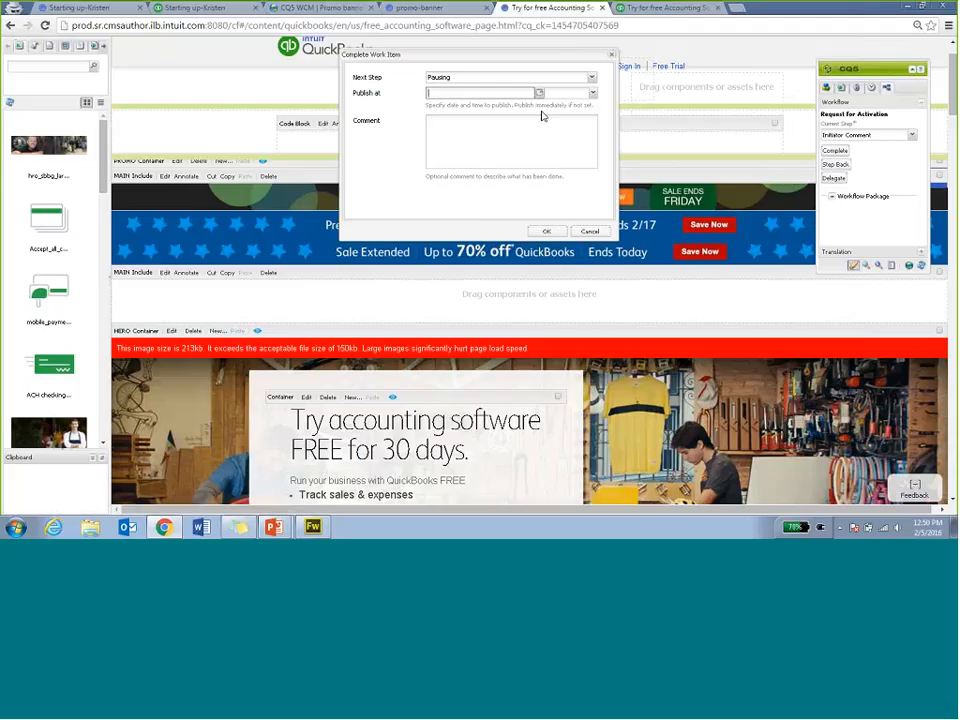
click(540, 94)
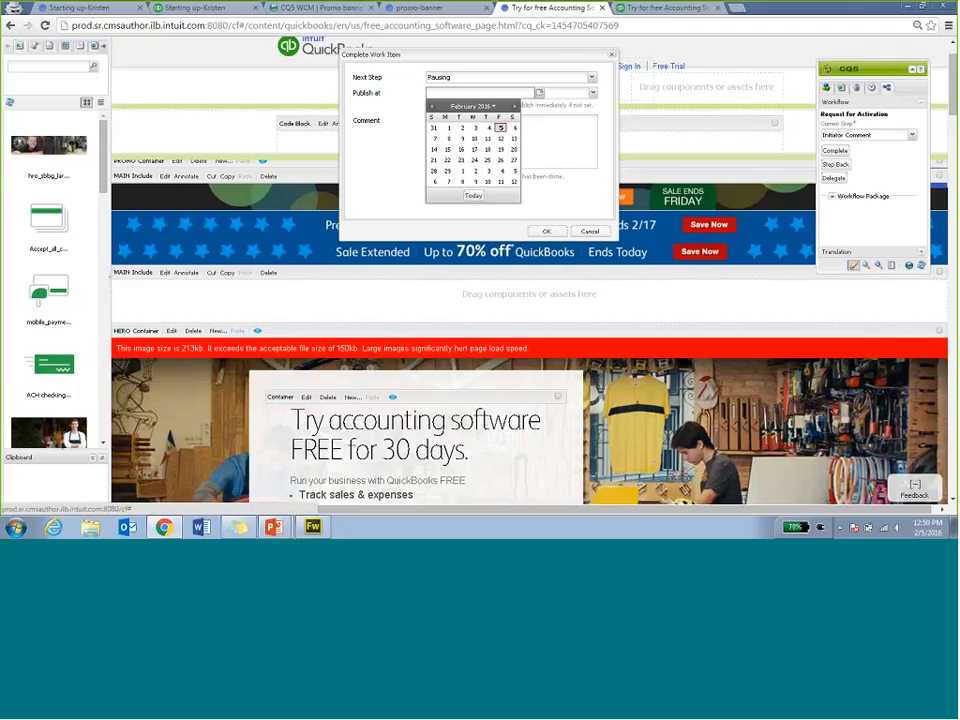
click(447, 142)
click(593, 93)
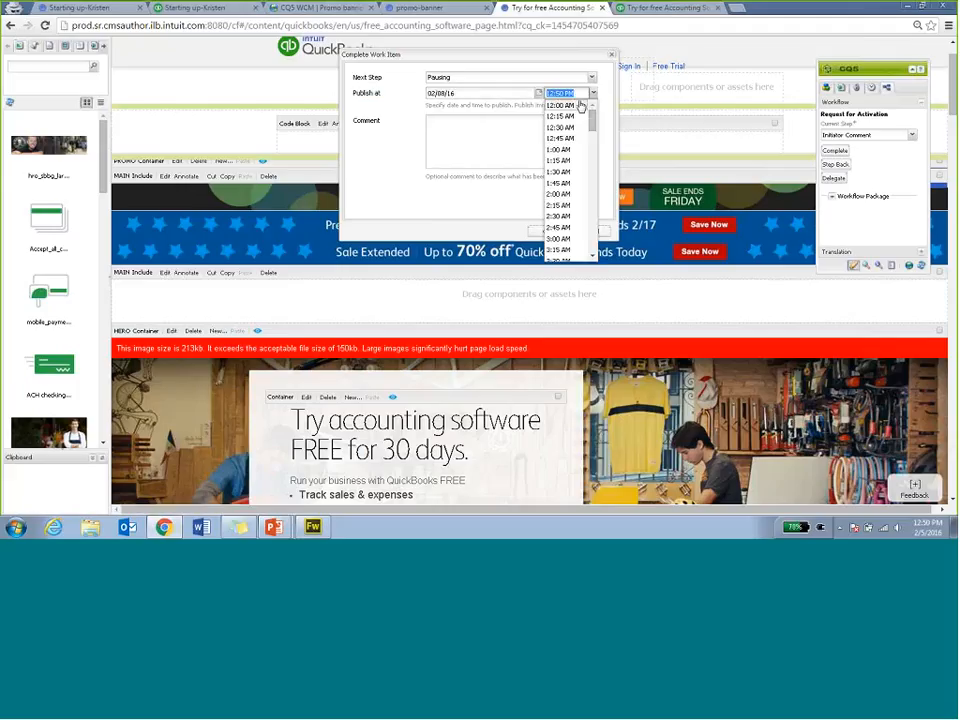
click(578, 105)
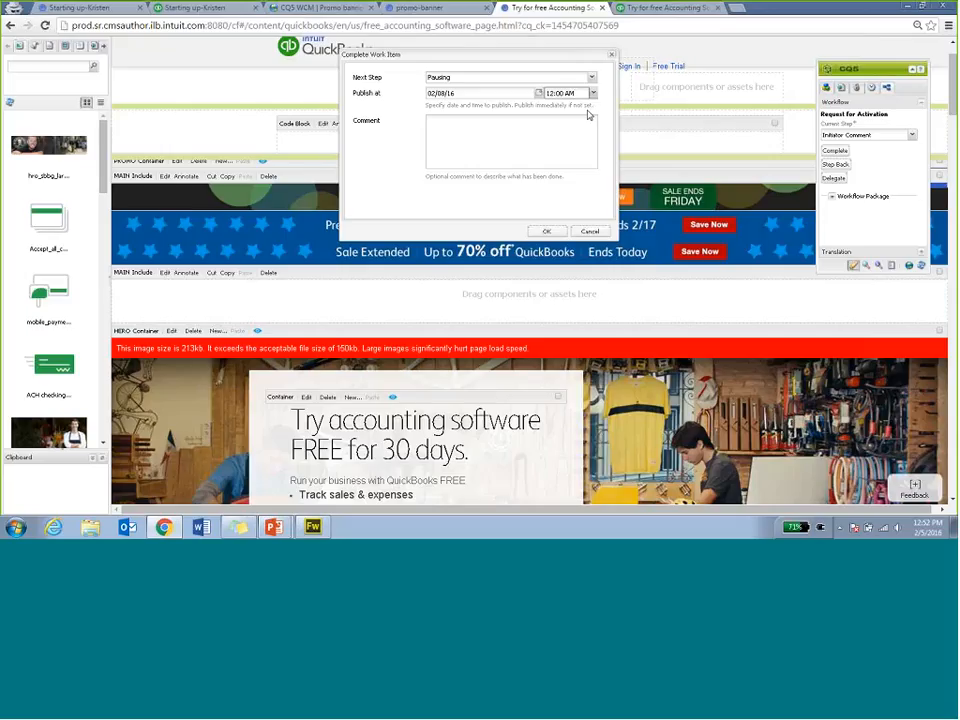
click(590, 231)
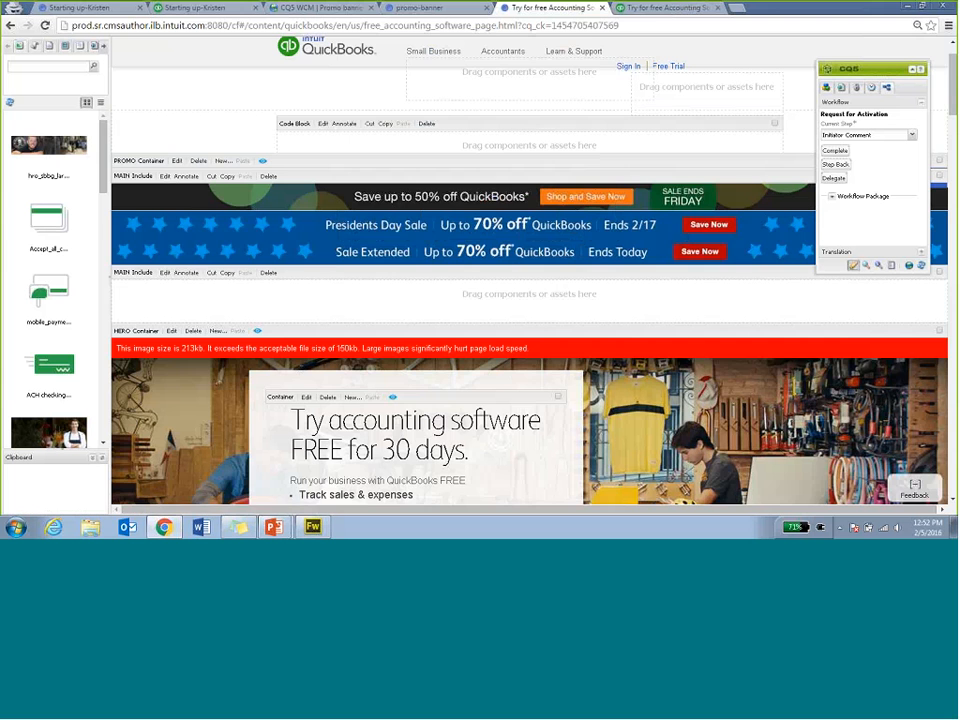
Step: Look through the free accounting software page and examine the promotion banners on the shared promo-banner page
scroll(946, 204, down, 10)
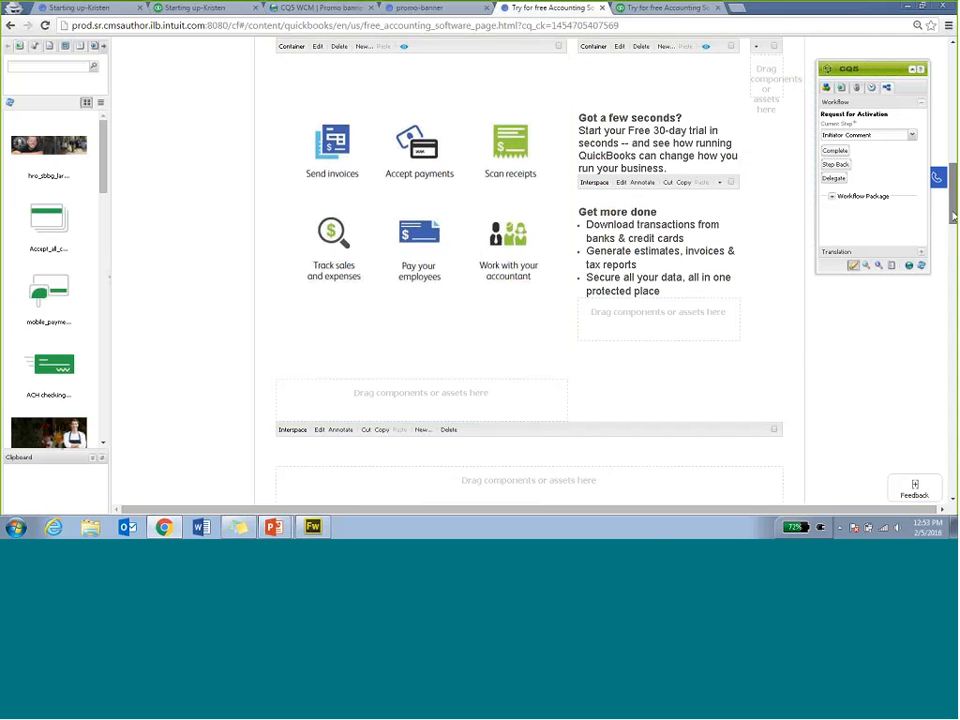
drag(953, 217, 956, 113)
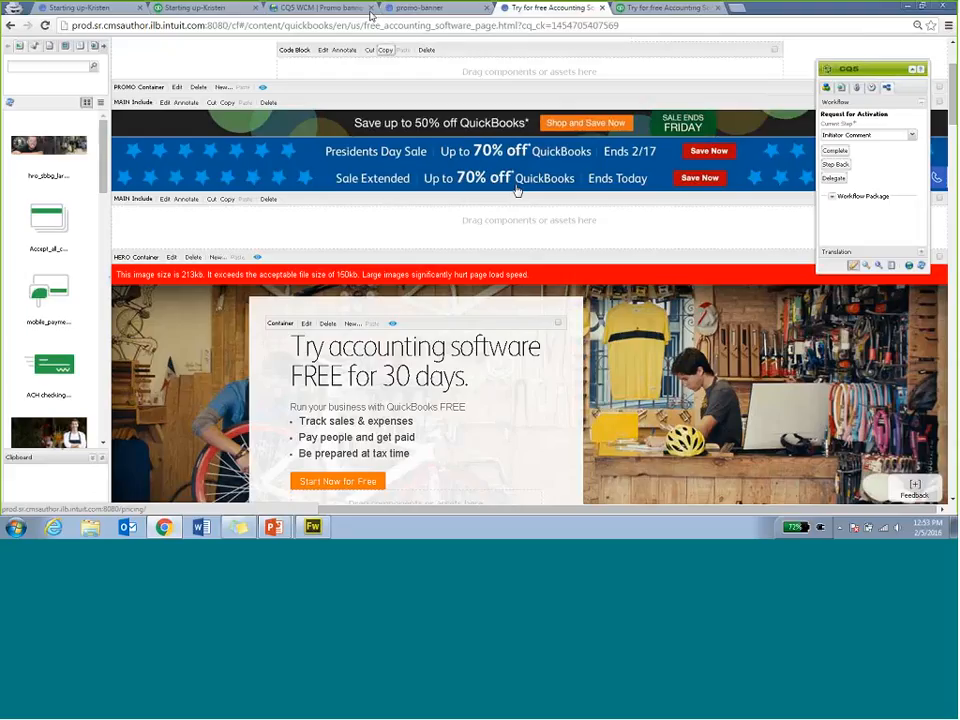
click(405, 8)
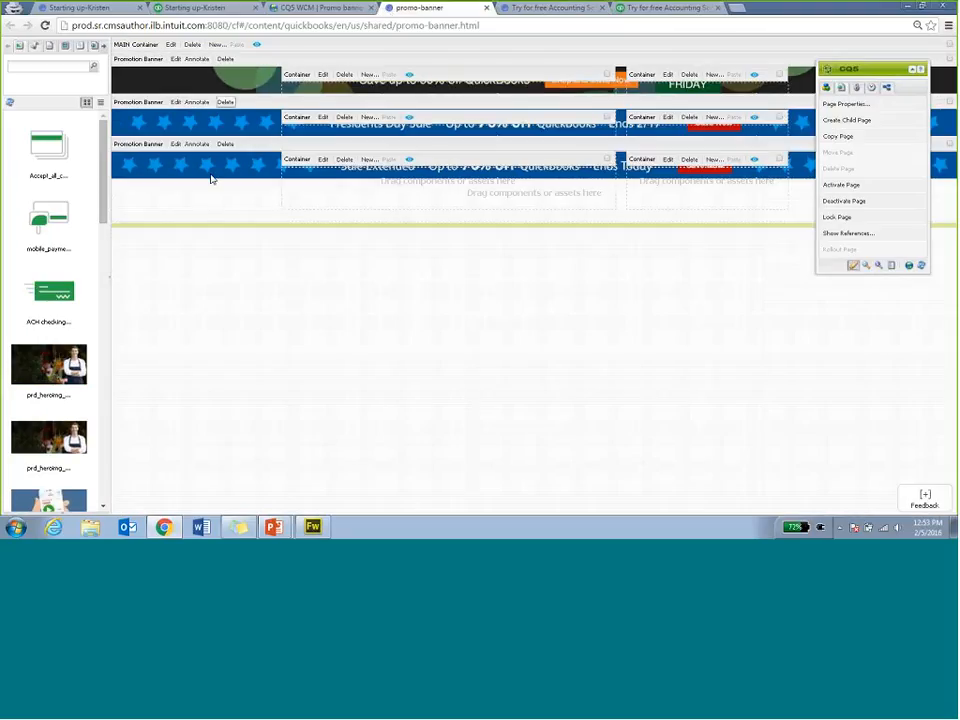
drag(211, 178, 308, 138)
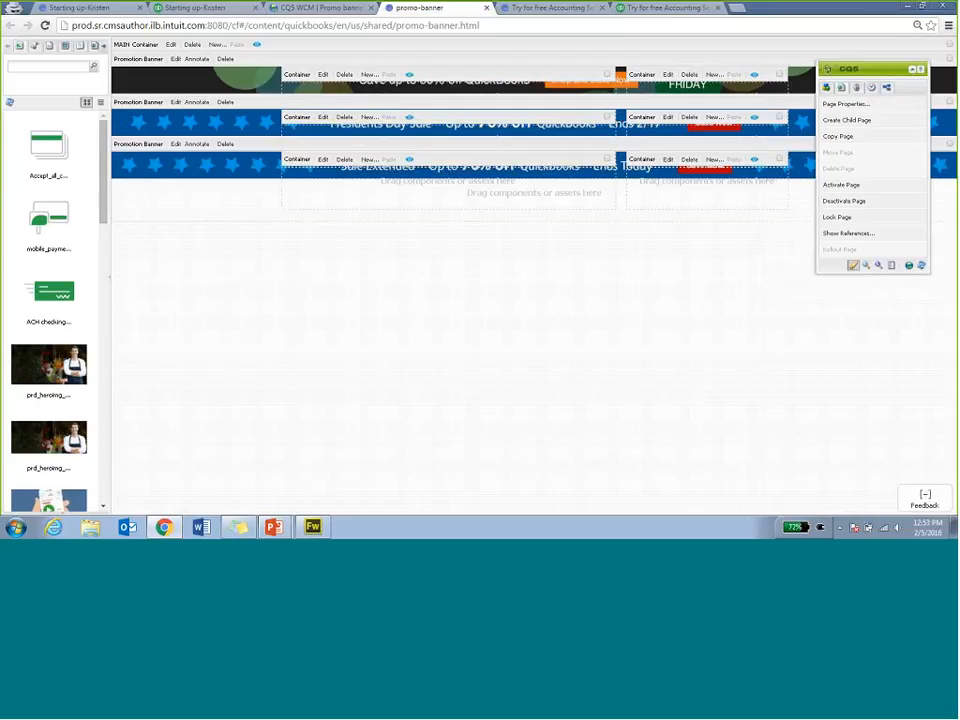